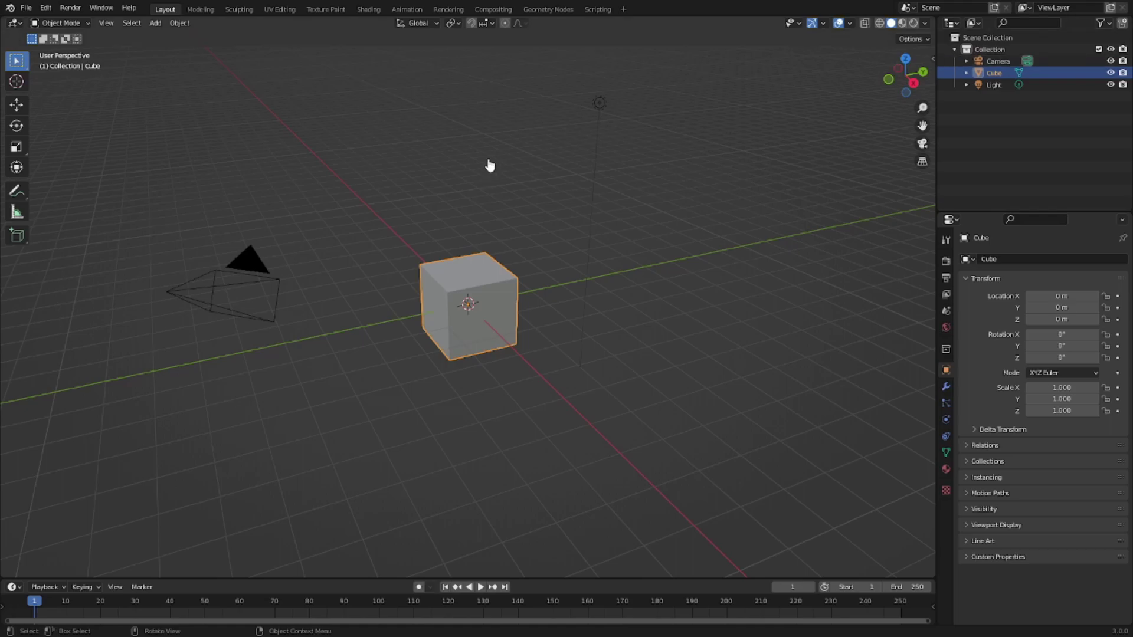
Step: Clear the camera's location and rotation so that it sits unrotated at the world origin
middle_drag(460, 154, 539, 159)
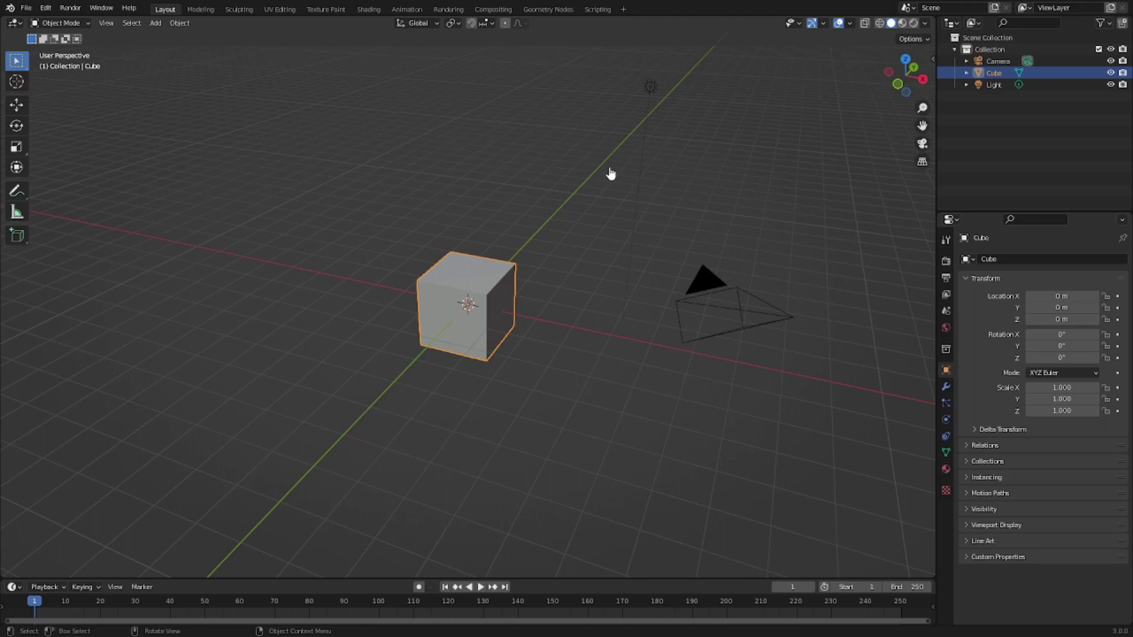
click(750, 327)
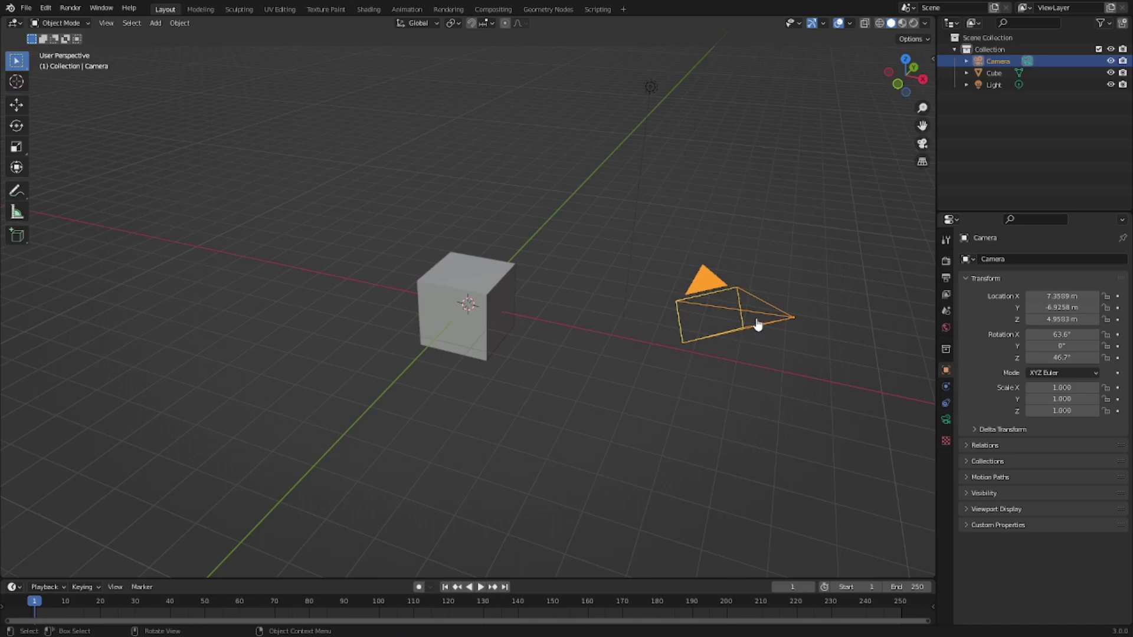
key(alt+g)
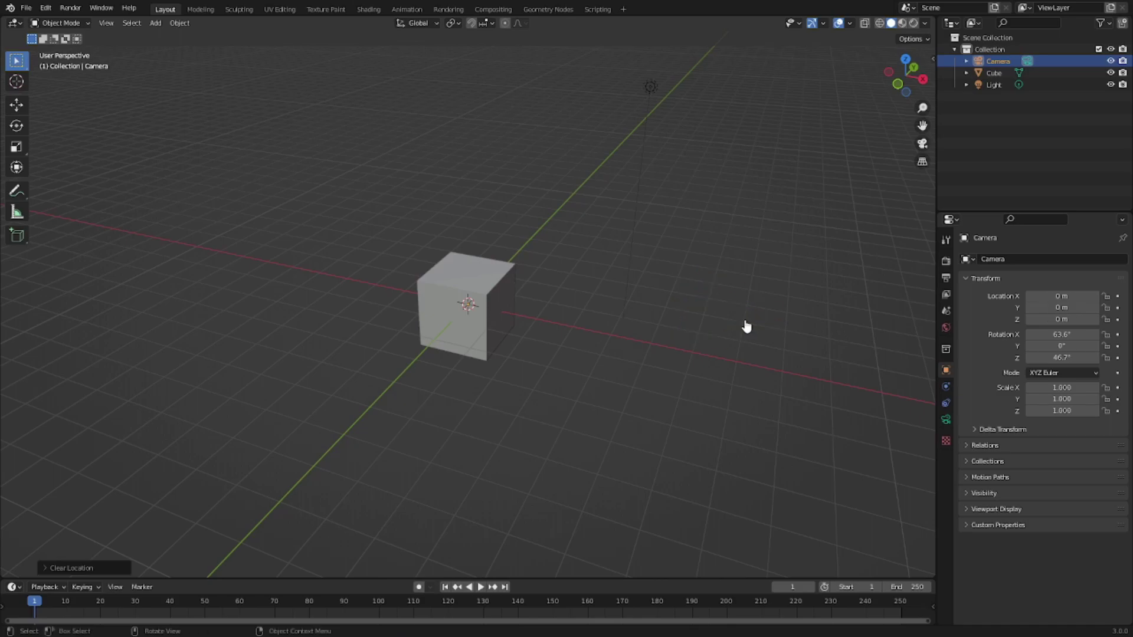
key(alt+r)
Step: Move the camera along the Y axis to about -7.12 m and rotate it 90° around the X axis
mouse_move(578, 272)
middle_down()
mouse_move(630, 256)
mouse_move(589, 253)
middle_up()
key(g)
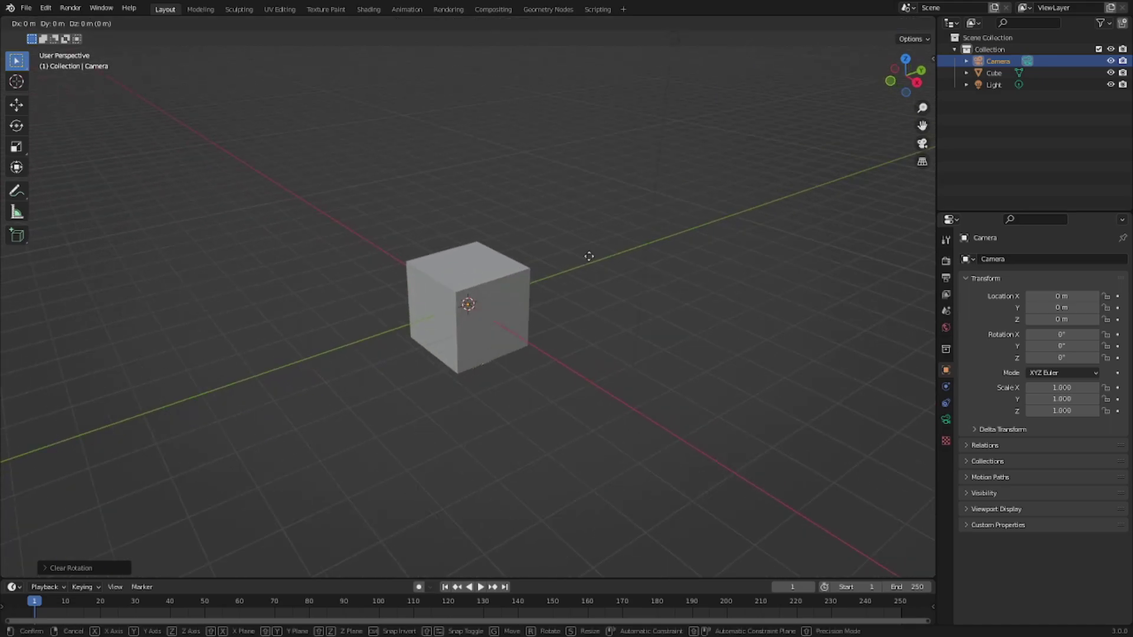
key(y)
click(260, 377)
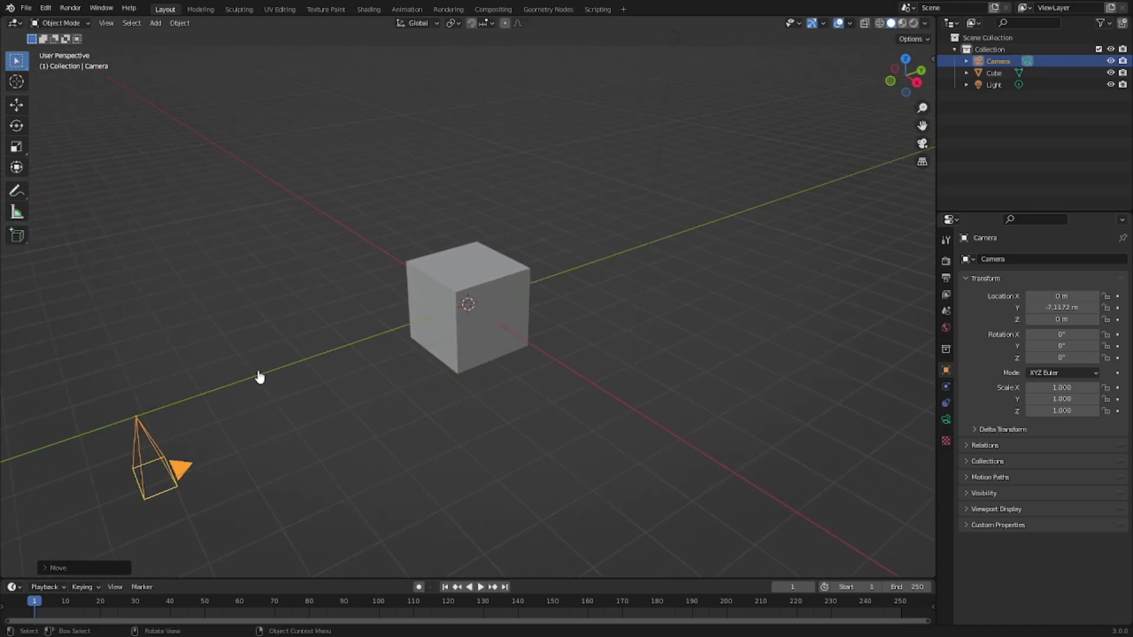
key(r)
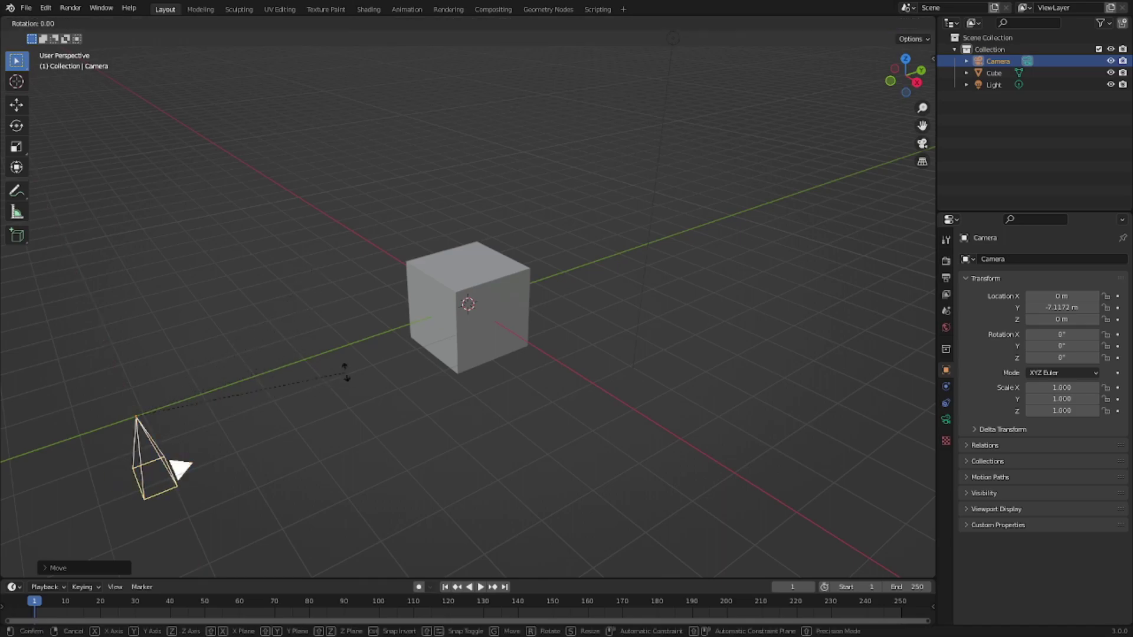
text(x90)
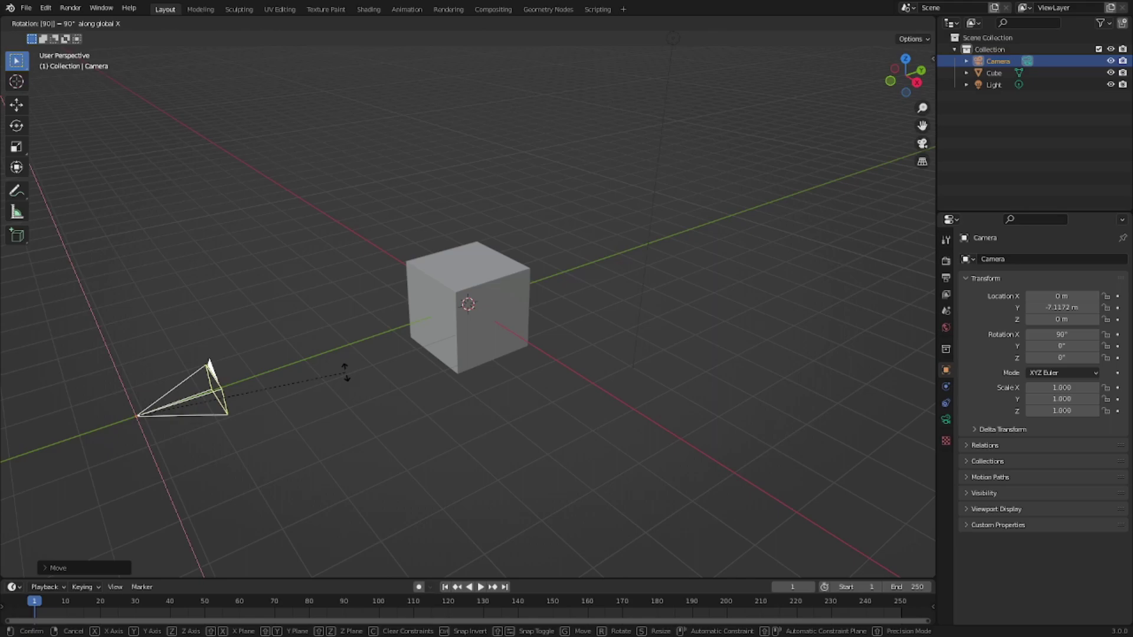
key(Return)
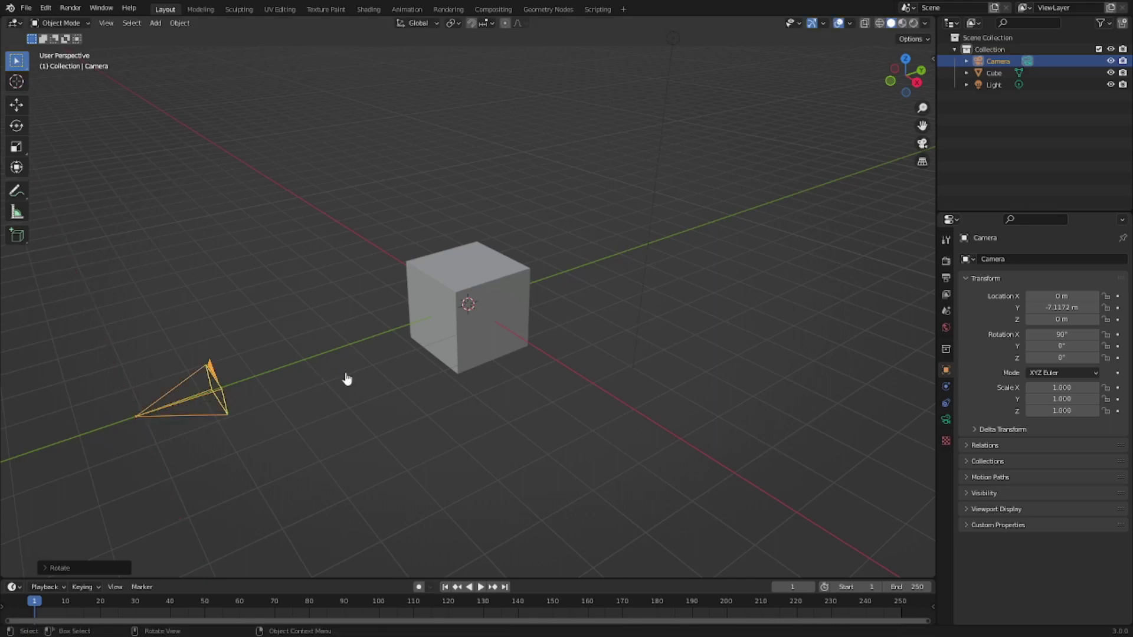
Step: Delete the default cube and the light, keeping only the camera in the scene
click(483, 333)
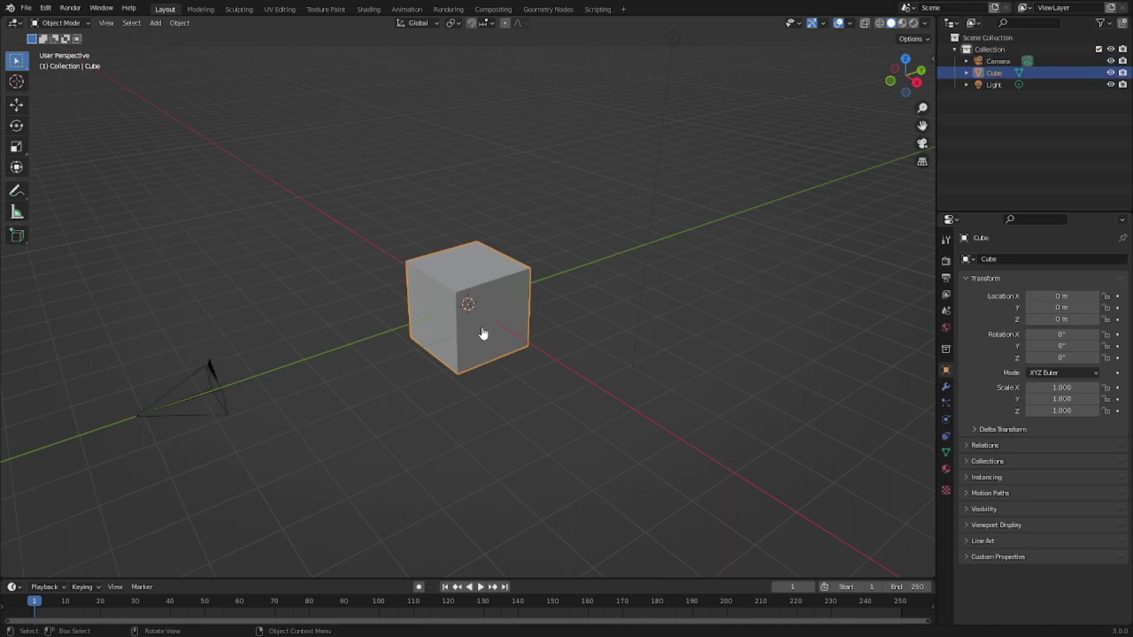
key(Delete)
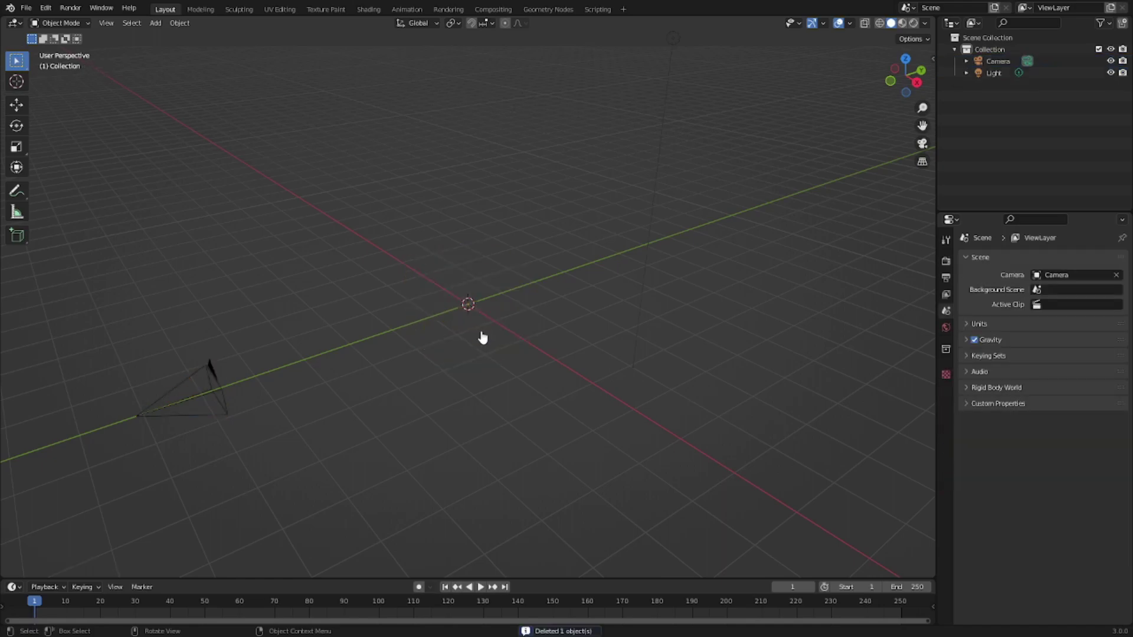
scroll(480, 337, down, 4)
click(565, 185)
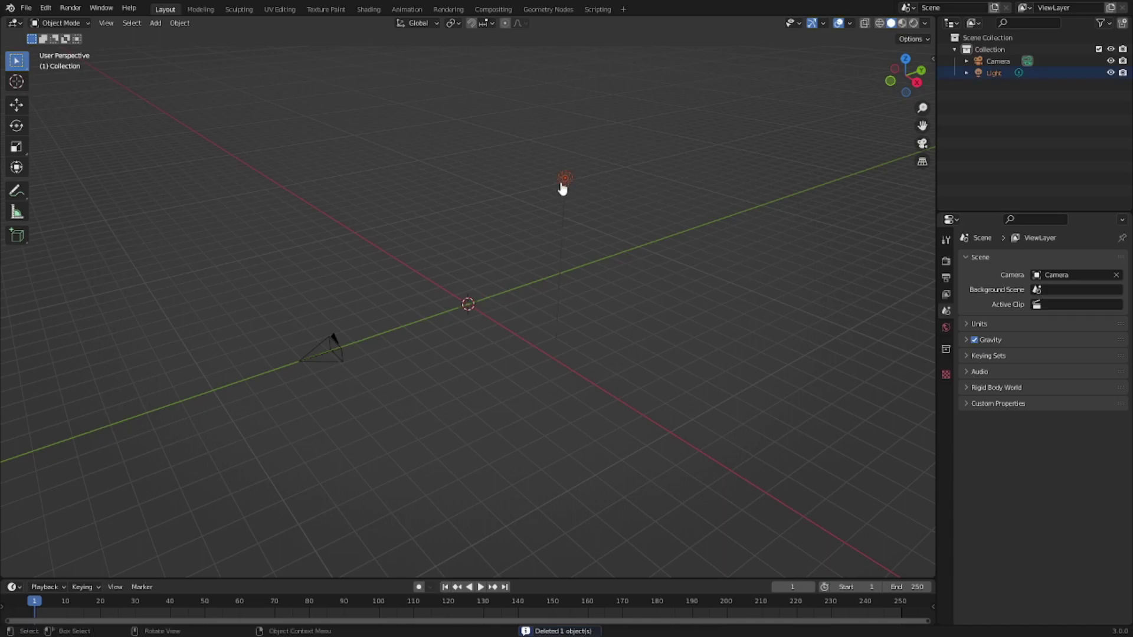
key(Delete)
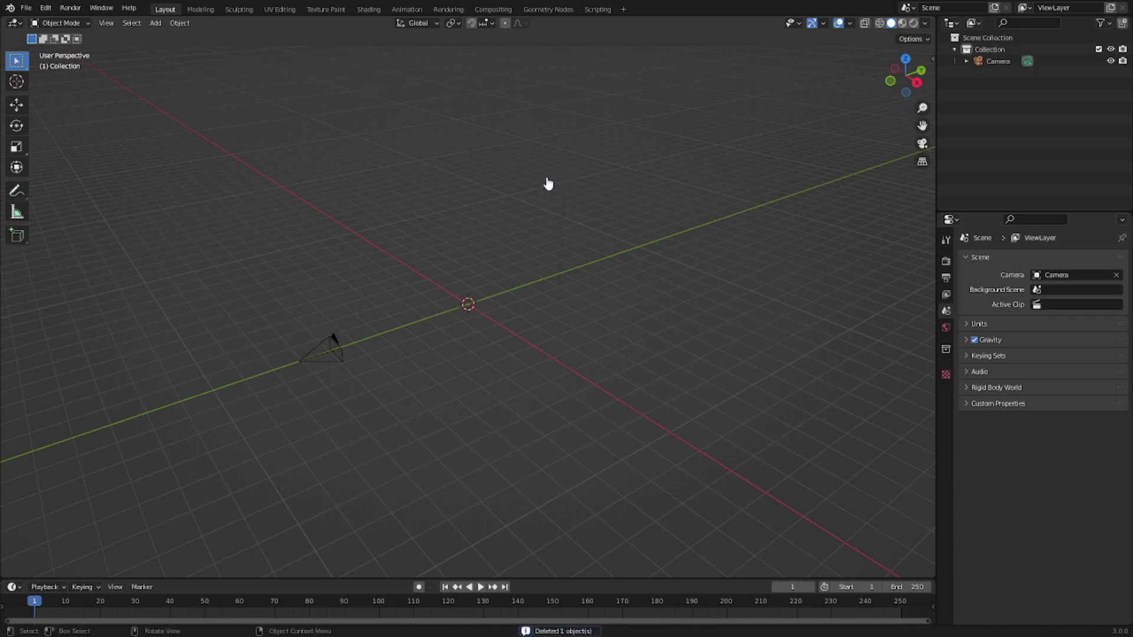
Step: Look through the camera and add a text object at the world origin
key(KP_0)
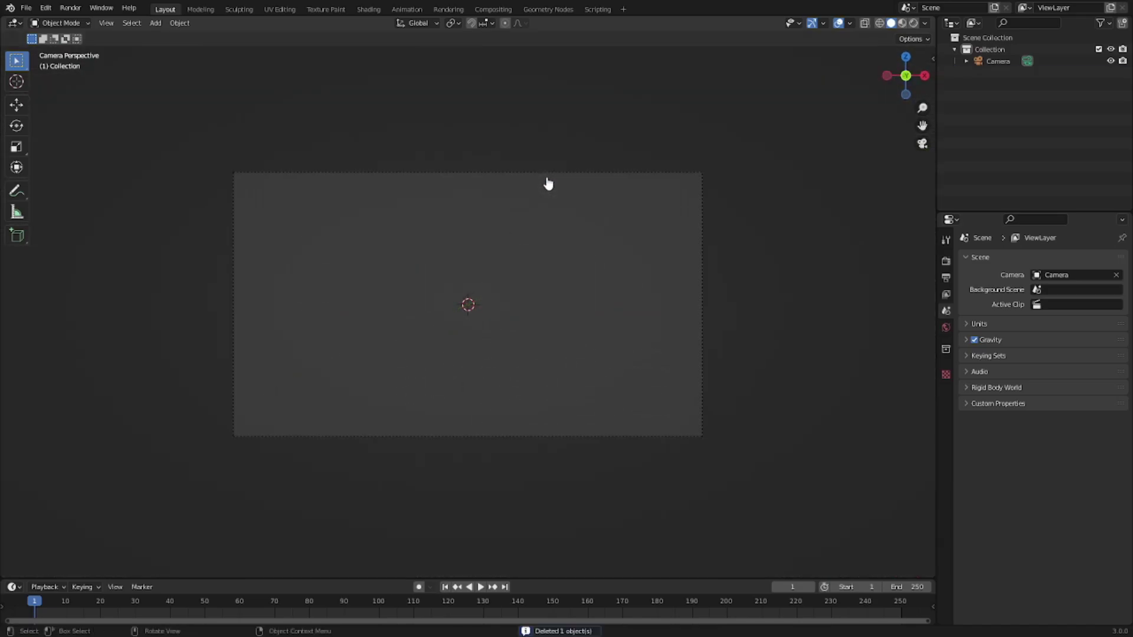
scroll(536, 197, up, 2)
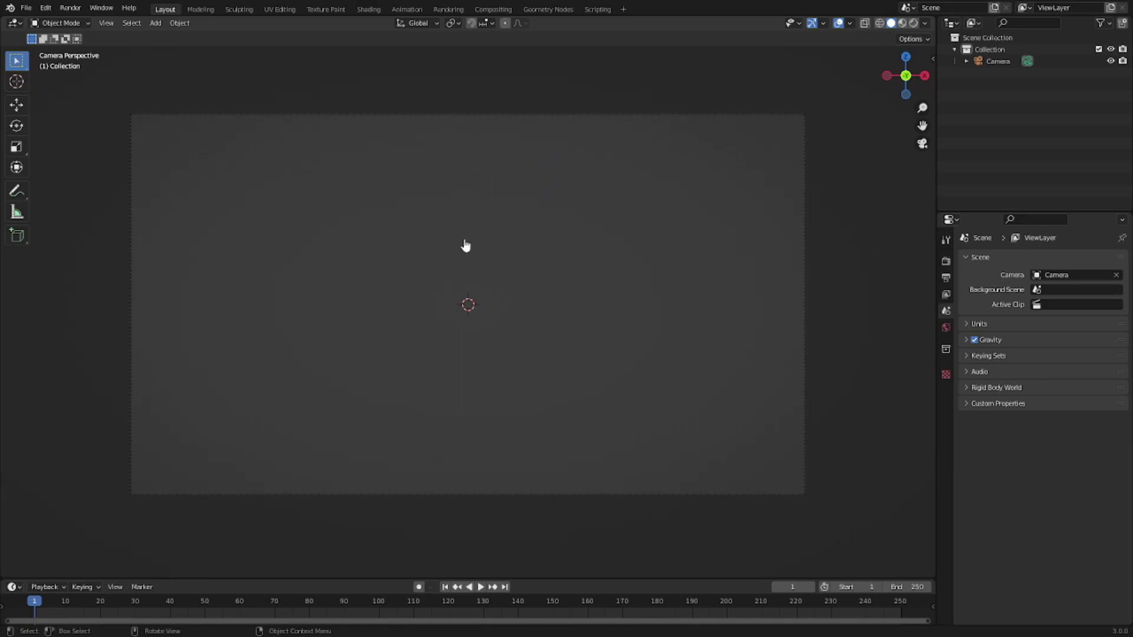
key(shift+a)
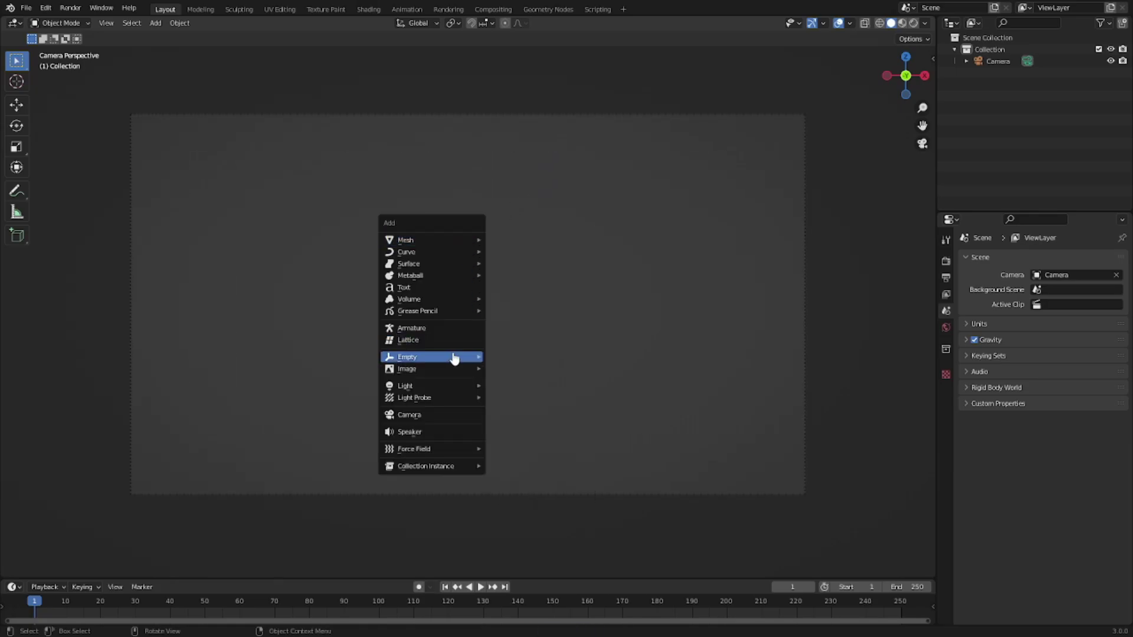
click(434, 289)
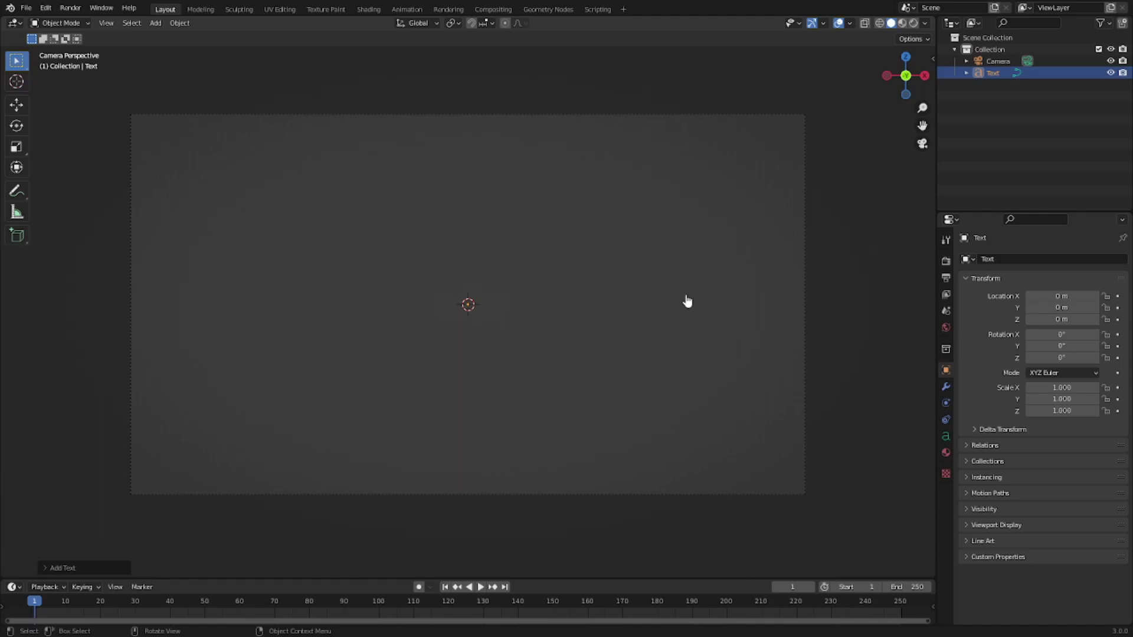
Step: Rotate the text object 90° around the global X axis so that it faces the camera
scroll(501, 299, up, 3)
scroll(531, 366, down, 2)
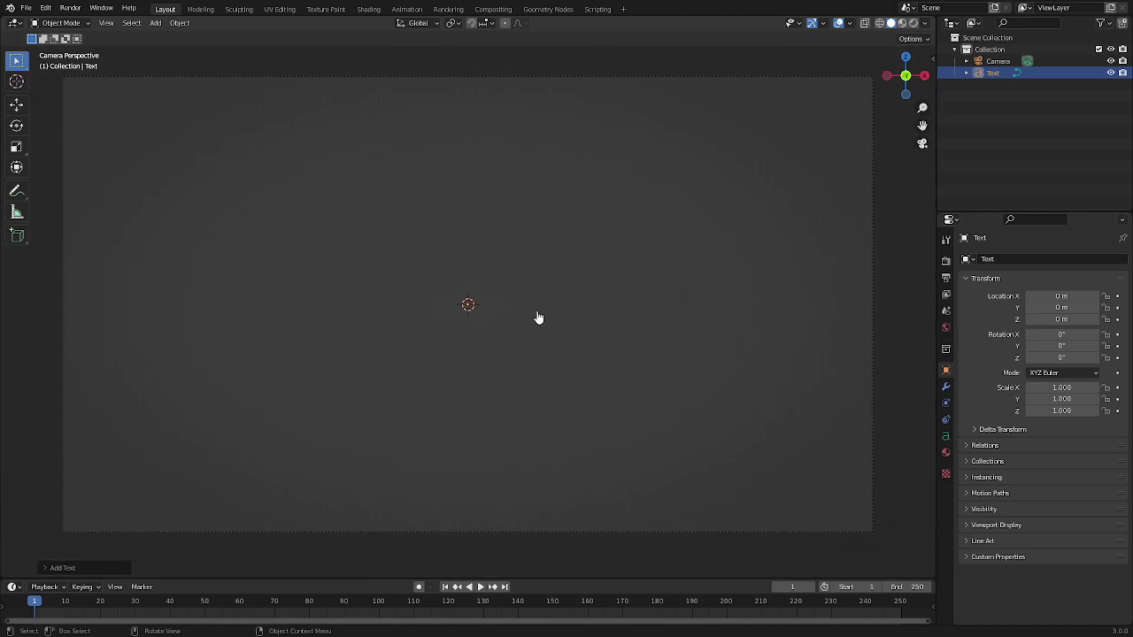
key(r)
key(x)
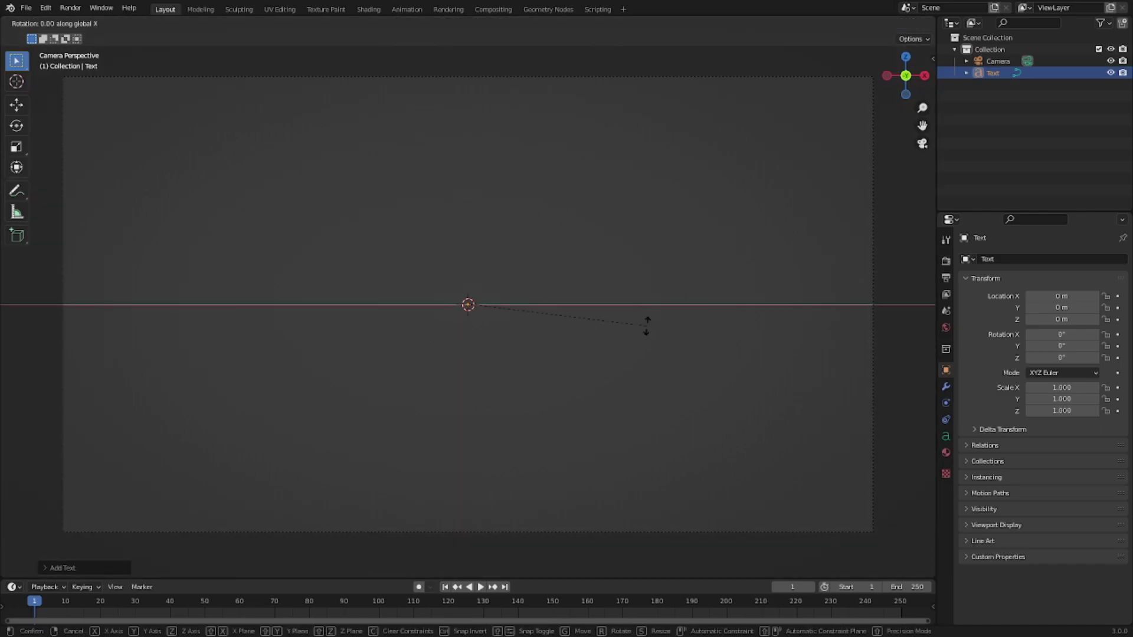
text(90)
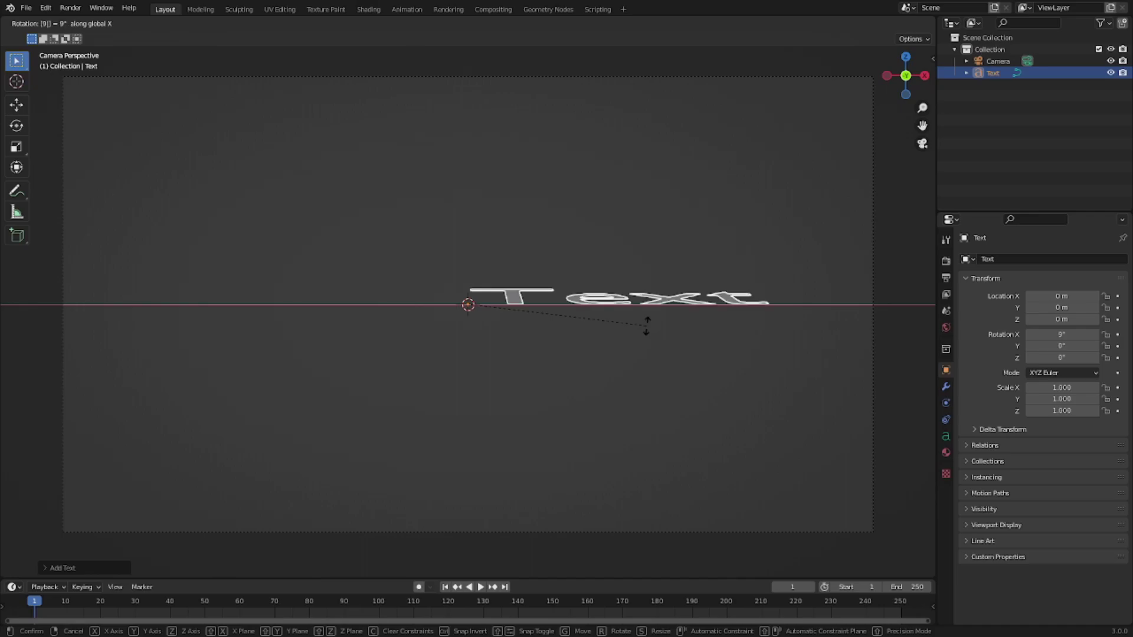
key(Return)
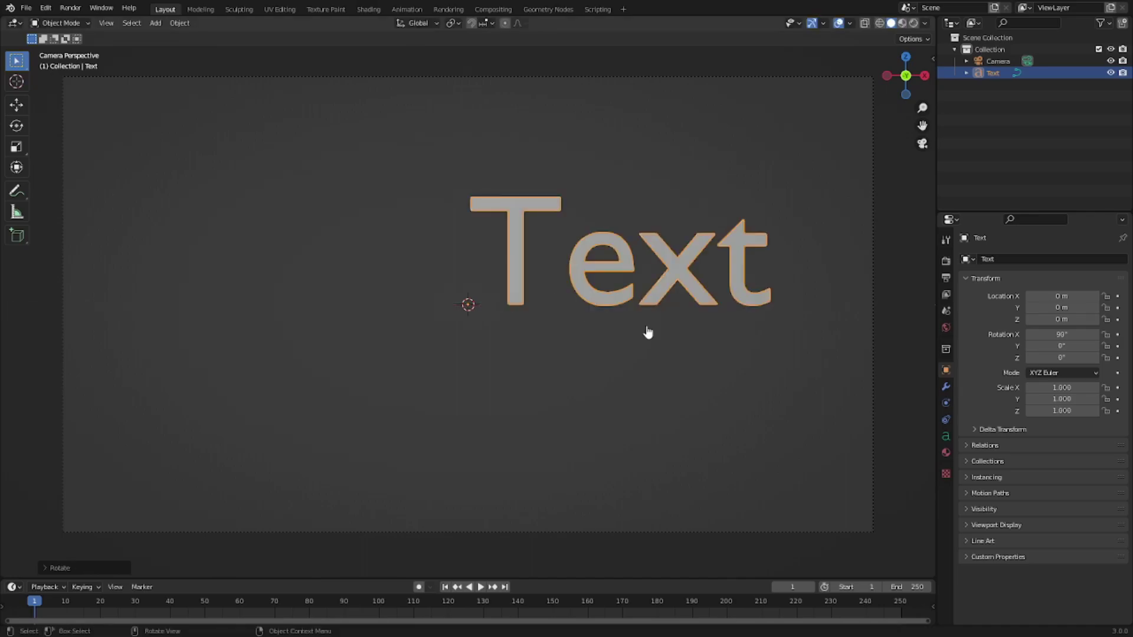
Step: Scale the text down to about 0.53 and set its horizontal alignment to Center
scroll(648, 332, down, 2)
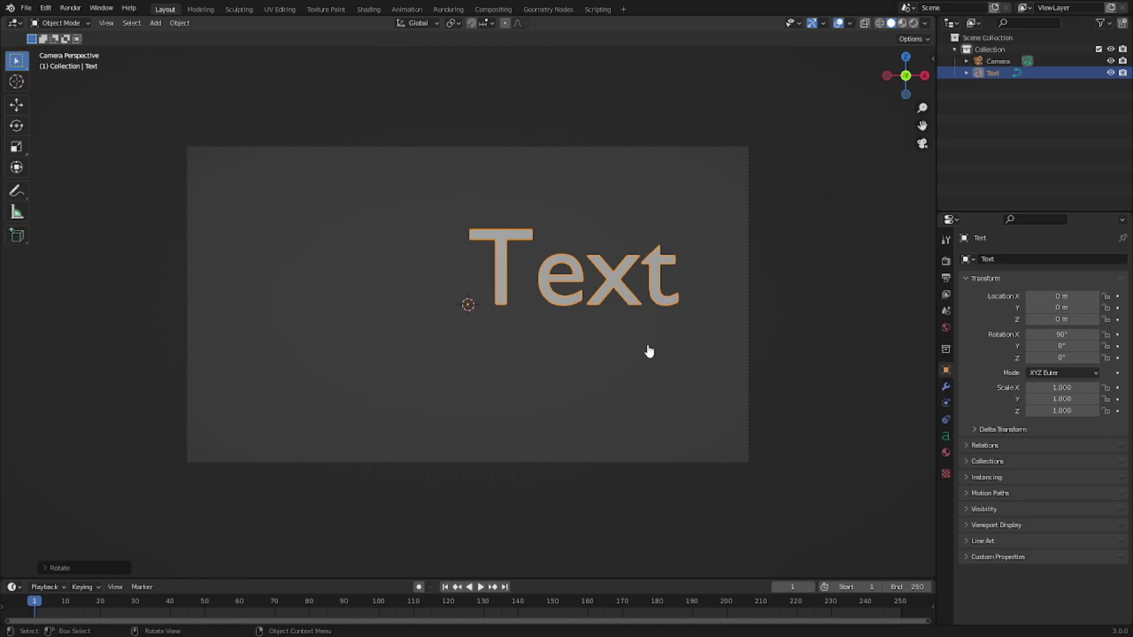
key(s)
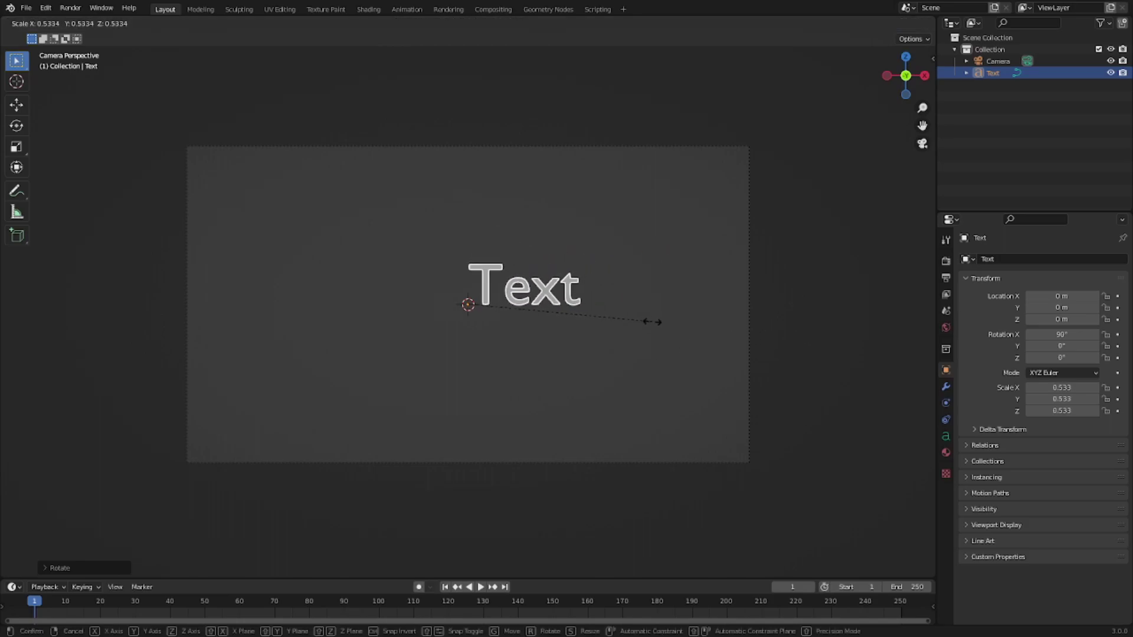
click(652, 321)
click(945, 437)
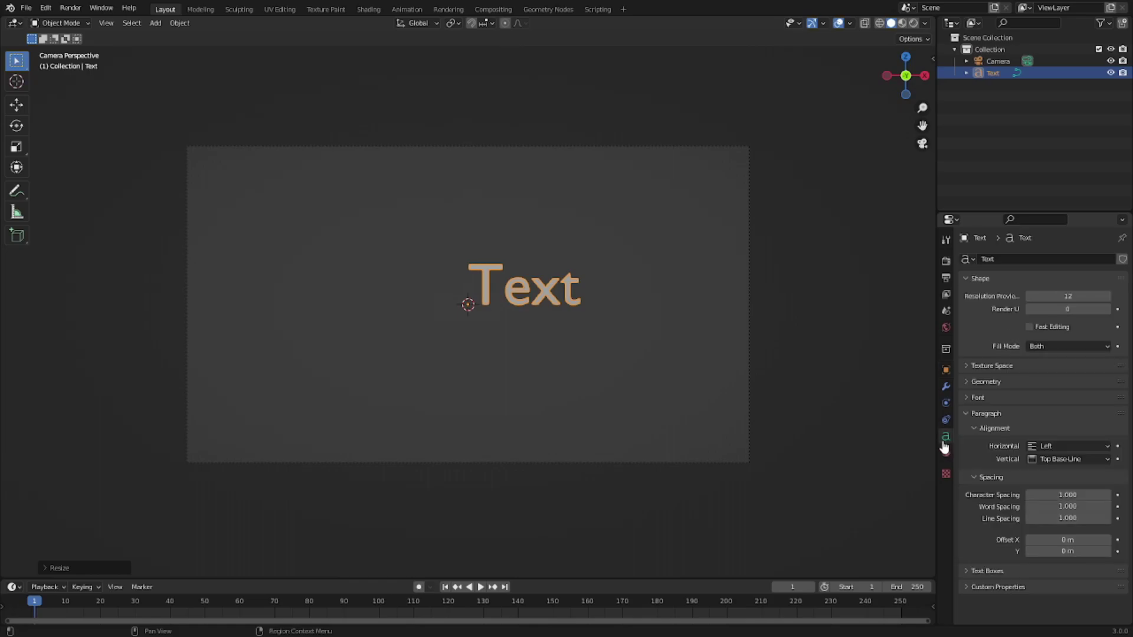
click(1054, 448)
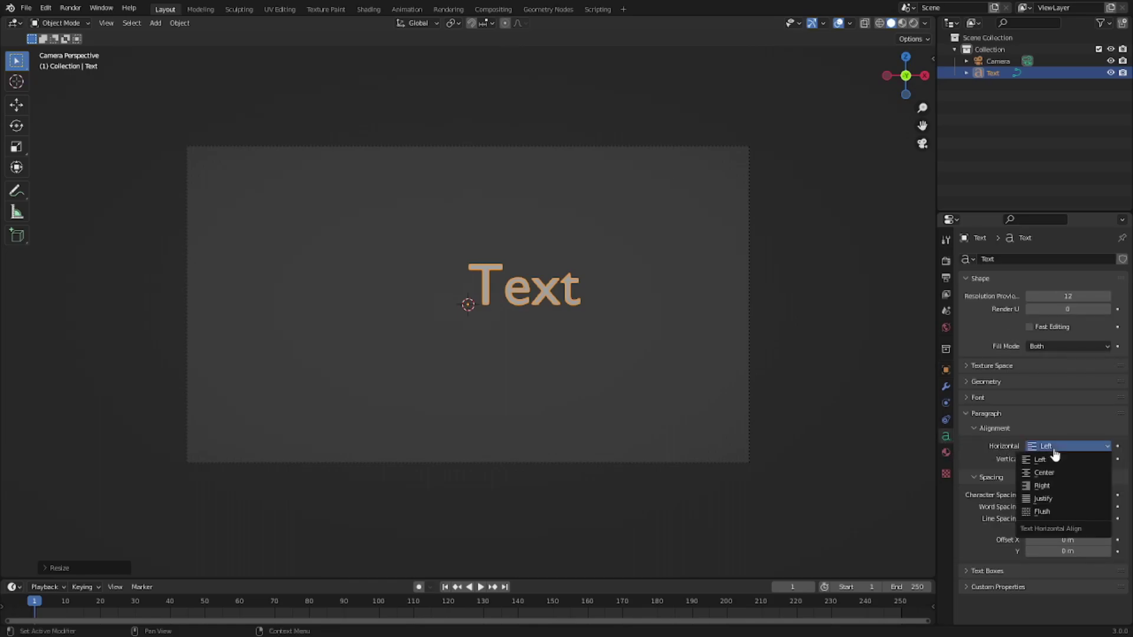
click(1053, 473)
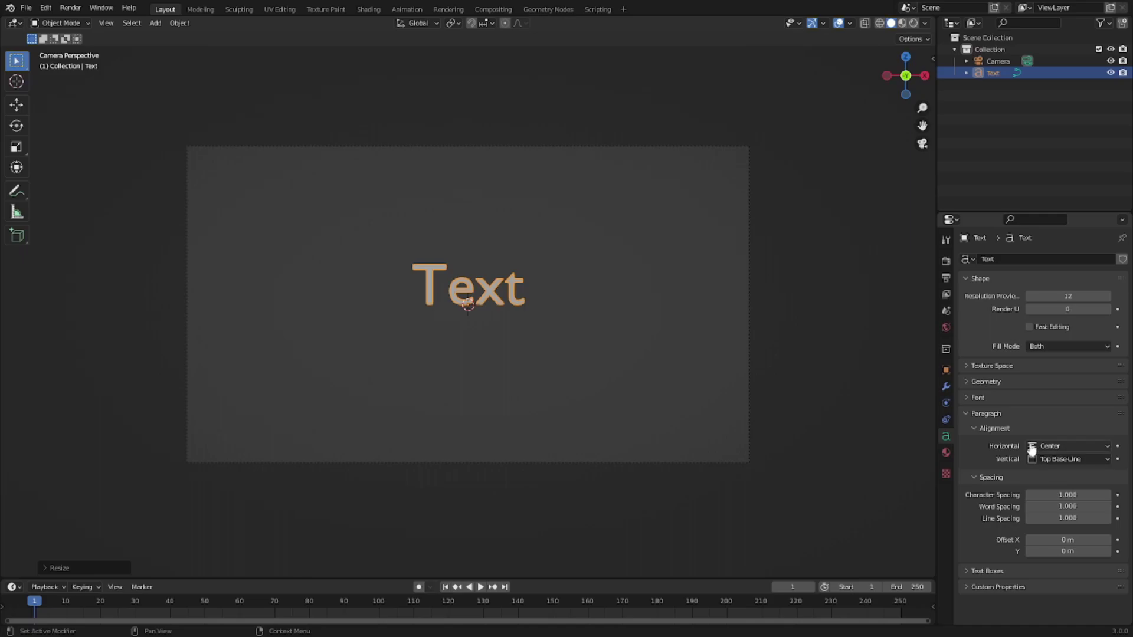
Step: Load Impact Regular from the Windows Fonts folder as the text's regular font
click(971, 398)
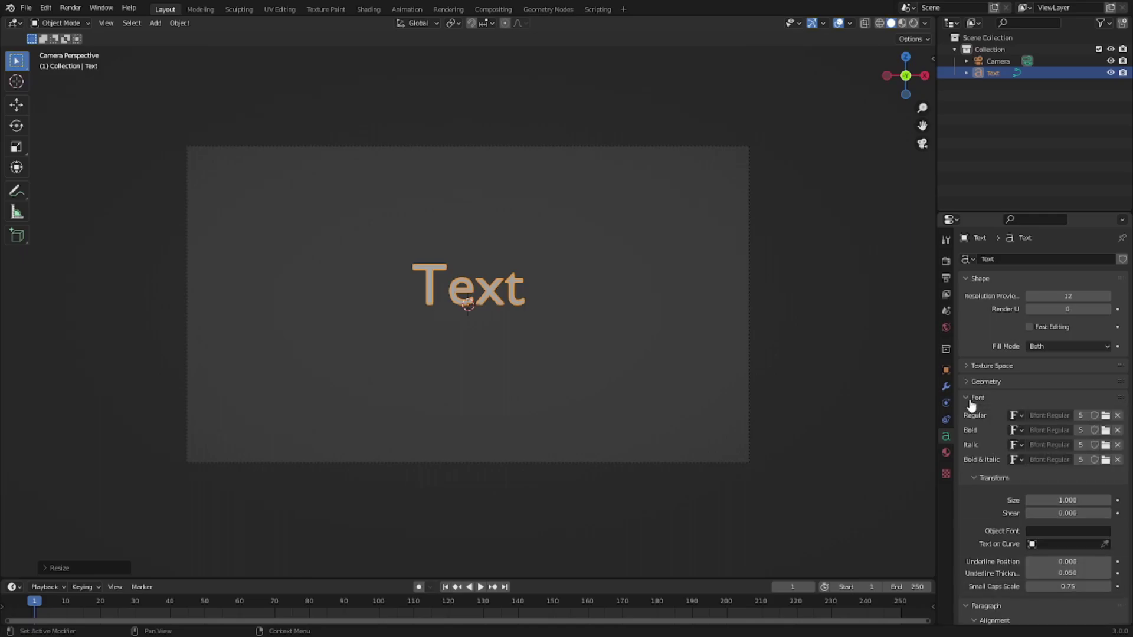
click(1105, 417)
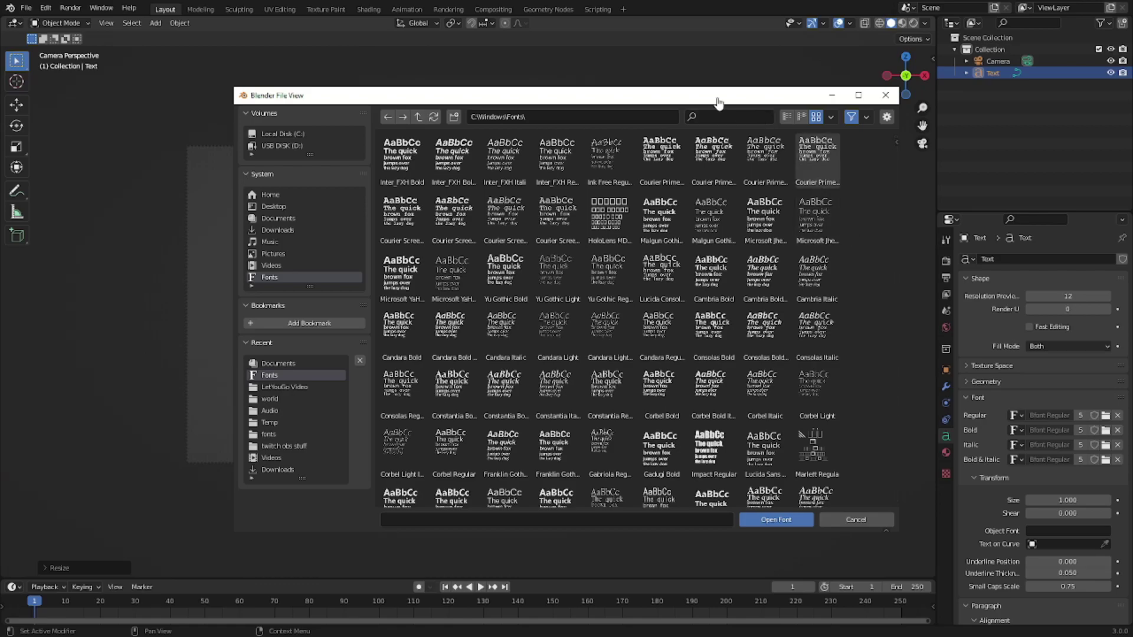
drag(719, 103, 1132, 215)
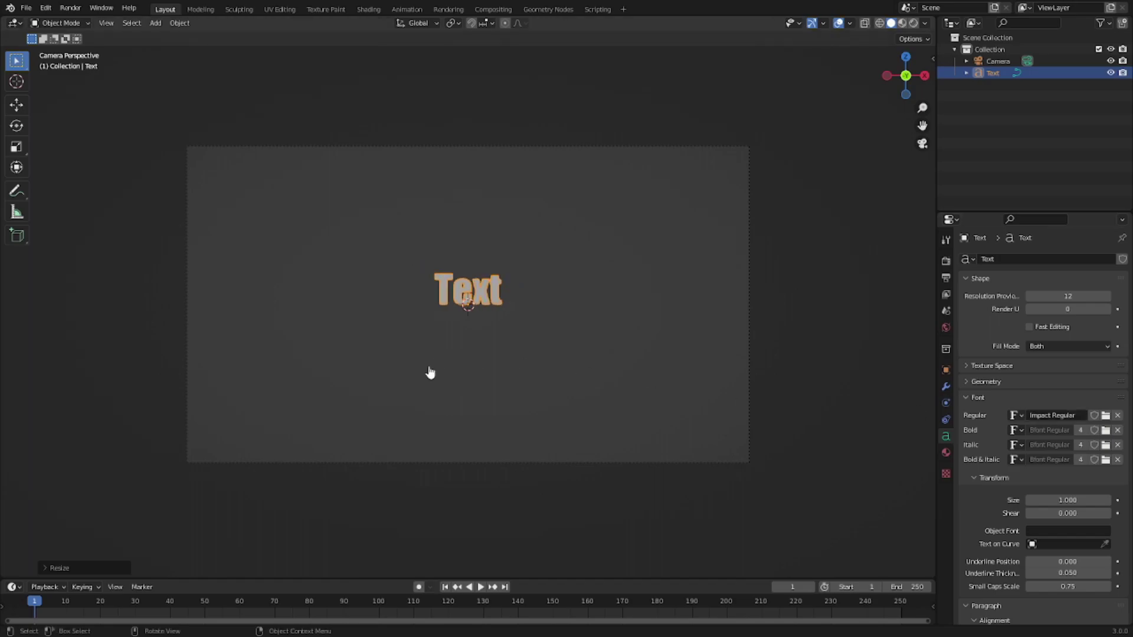
Step: Enlarge the text in the camera frame, then reduce it slightly
scroll(483, 357, up, 1)
key(s)
click(735, 329)
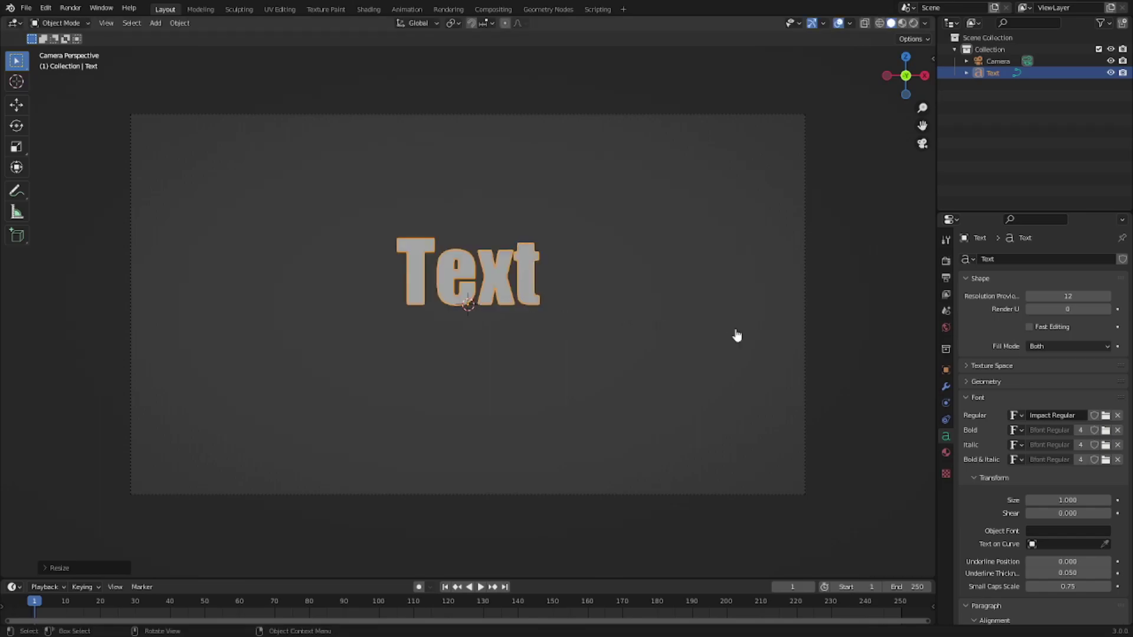
key(s)
click(708, 329)
Step: Set the text's paragraph Y offset to -0.2 m and scale the text up by about 1.28
scroll(1027, 506, down, 3)
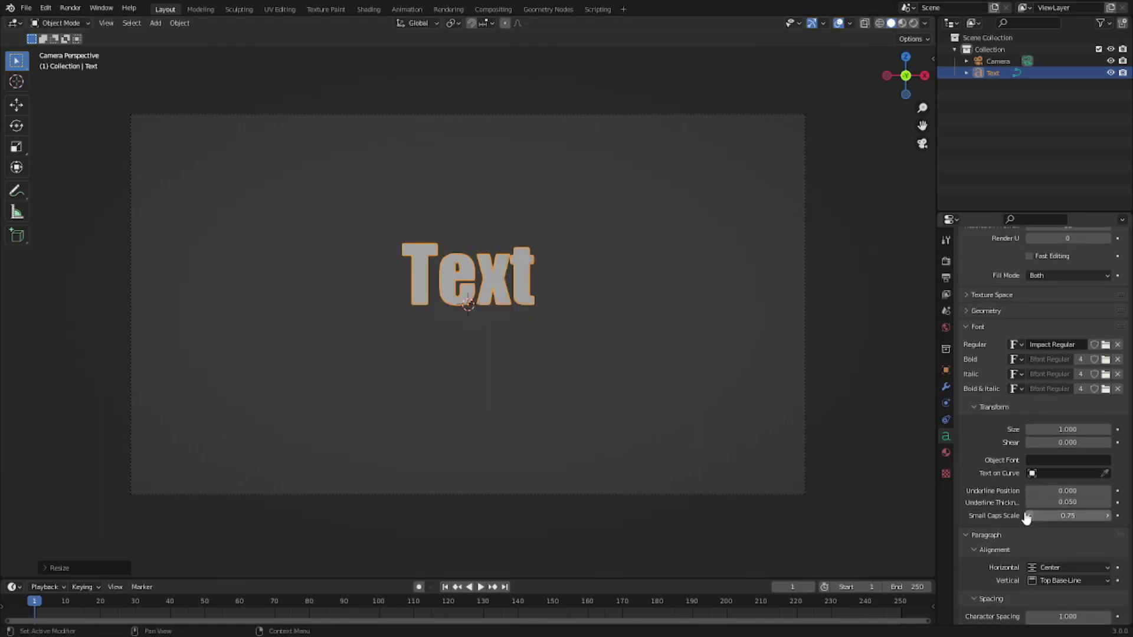
scroll(1010, 437, down, 2)
scroll(1011, 599, down, 2)
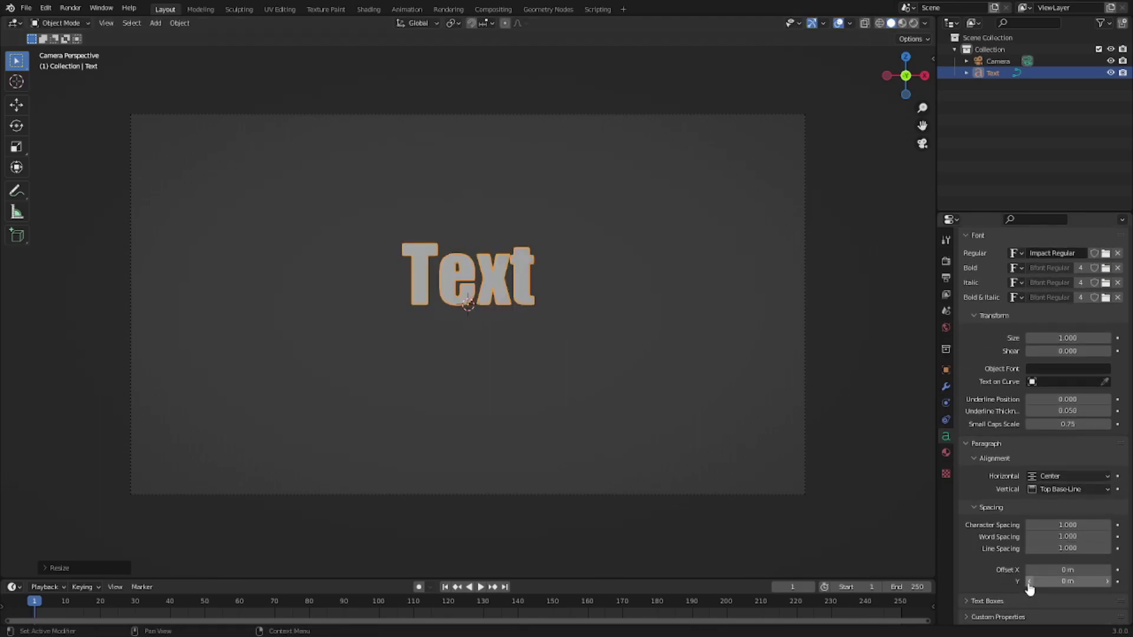
click(1029, 583)
click(1030, 582)
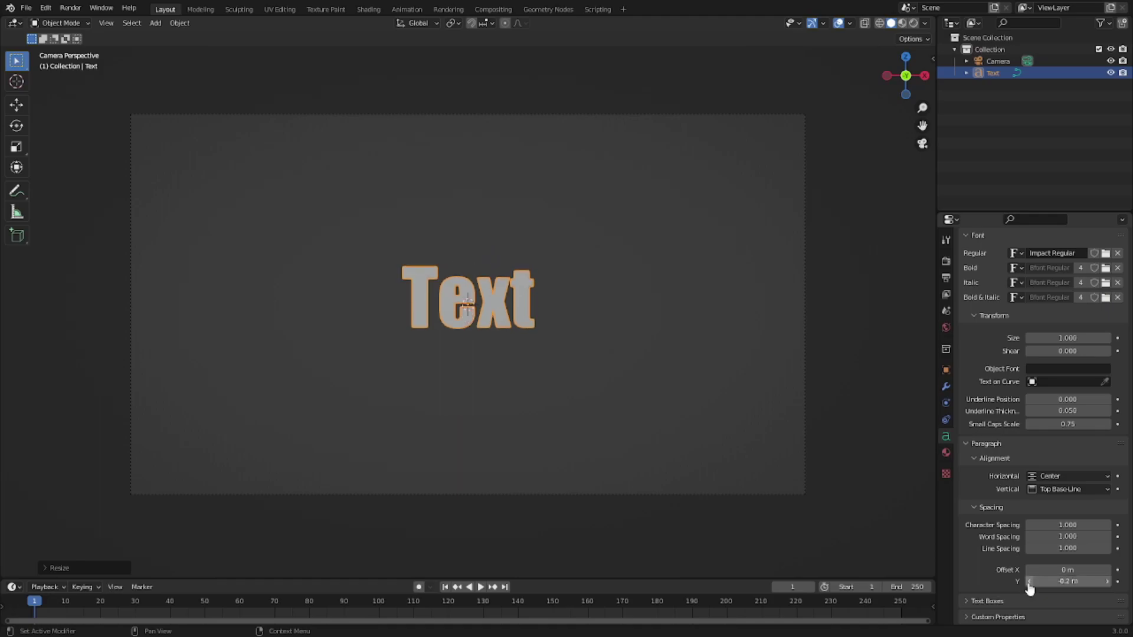
key(s)
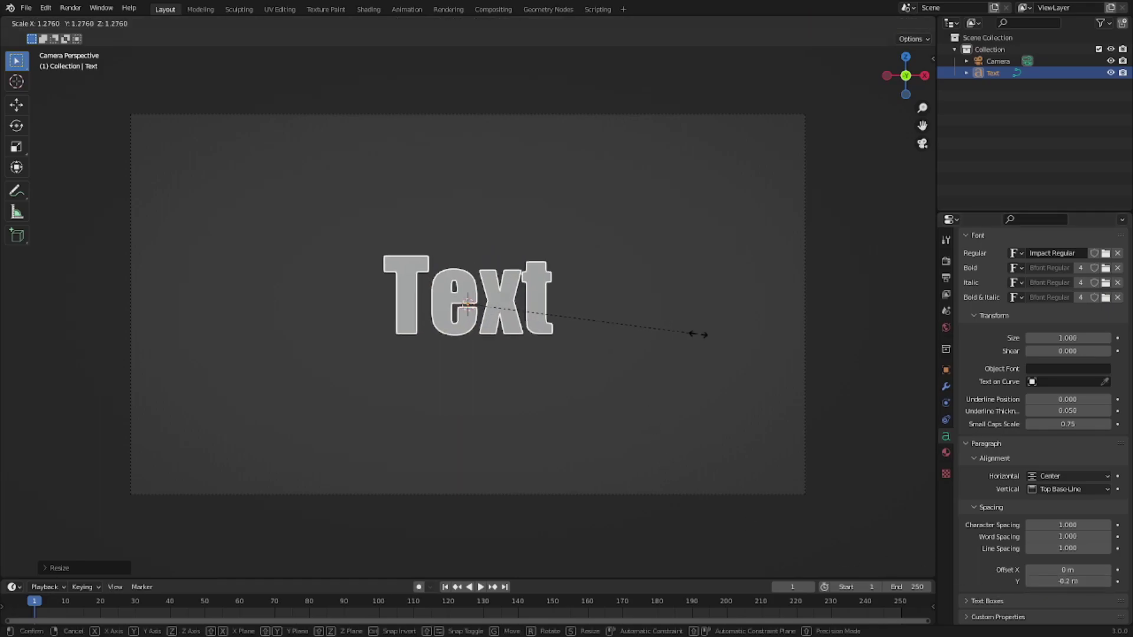
click(699, 334)
Step: Replace the default wording of the text object with INTRO
key(Tab)
key(BackSpace)
key(BackSpace)
key(BackSpace)
key(BackSpace)
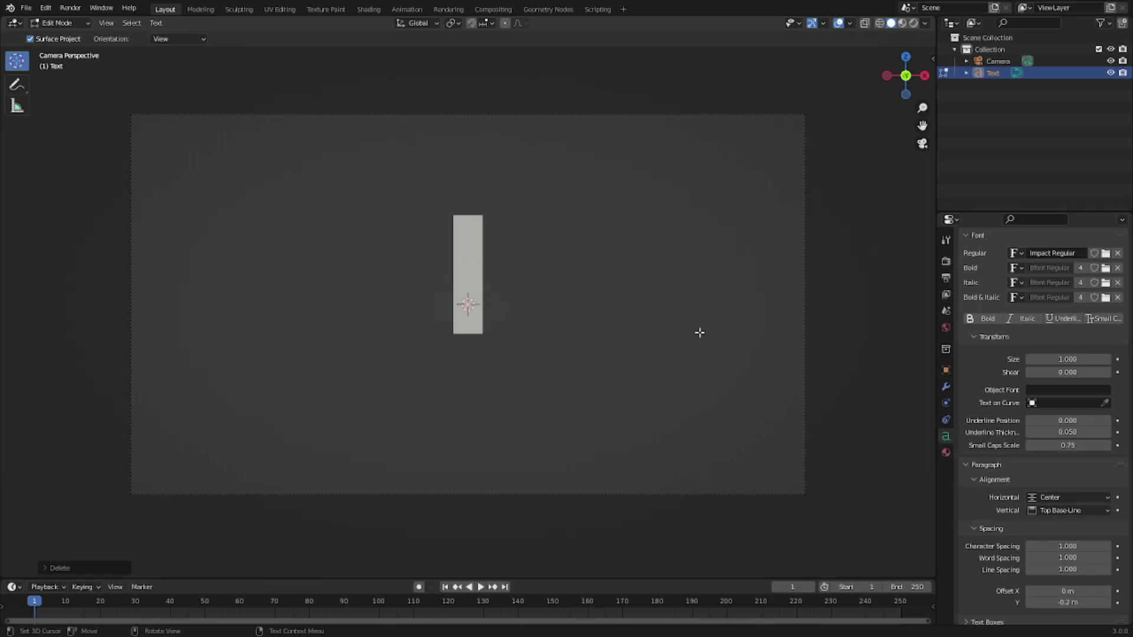
text(INTRO)
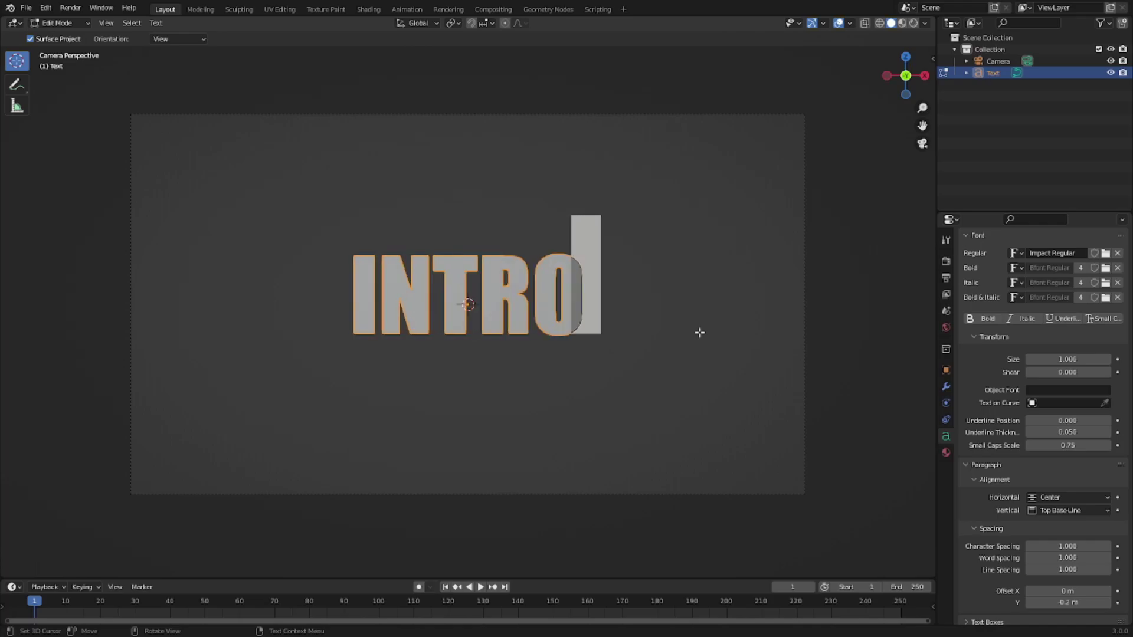
Step: Replace the word INTRO in the text object with TUTORIAL
key(BackSpace)
key(BackSpace)
key(BackSpace)
key(BackSpace)
key(BackSpace)
text(TUTORIAL)
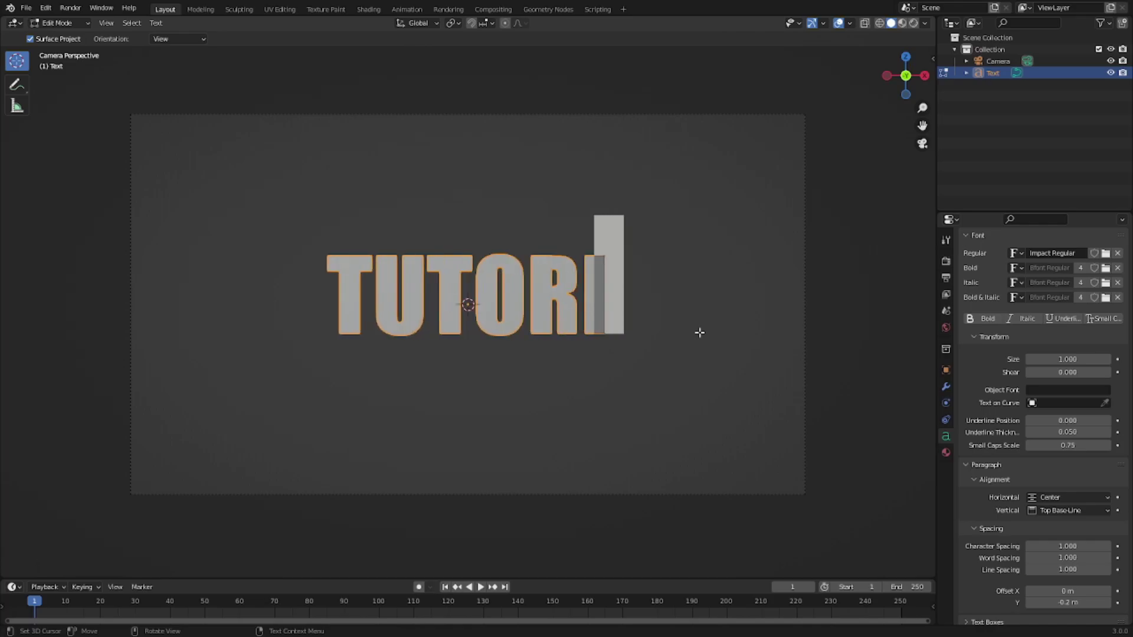
Step: Leave text editing and set the TUTORIAL text's geometry extrusion to 0.15 m
key(Tab)
scroll(1000, 386, up, 3)
scroll(1000, 387, up, 1)
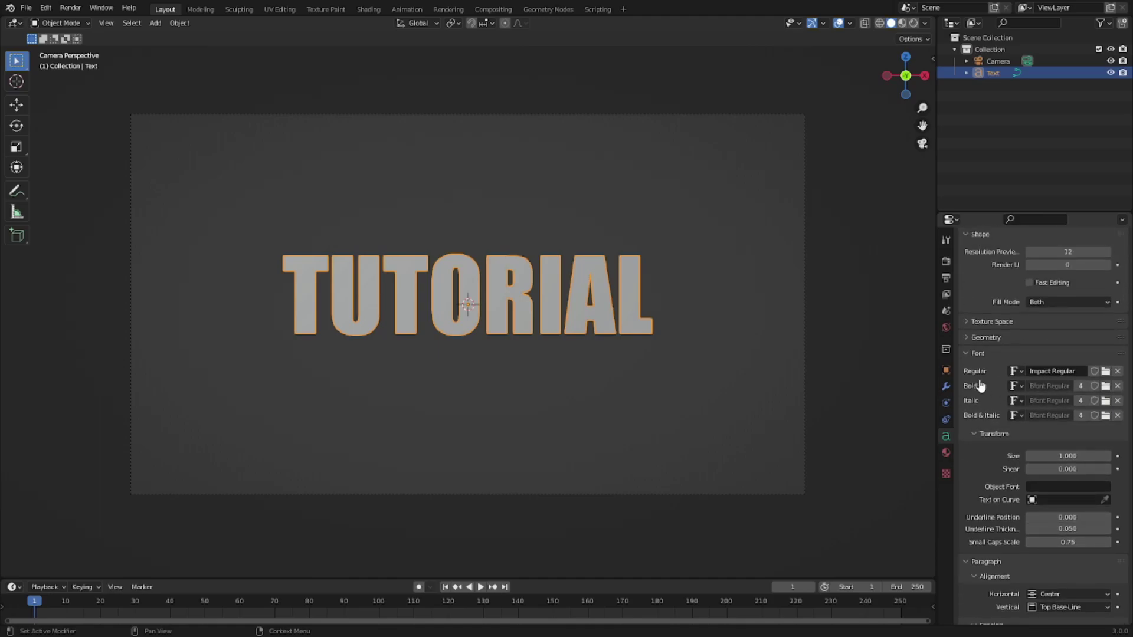
scroll(980, 383, up, 2)
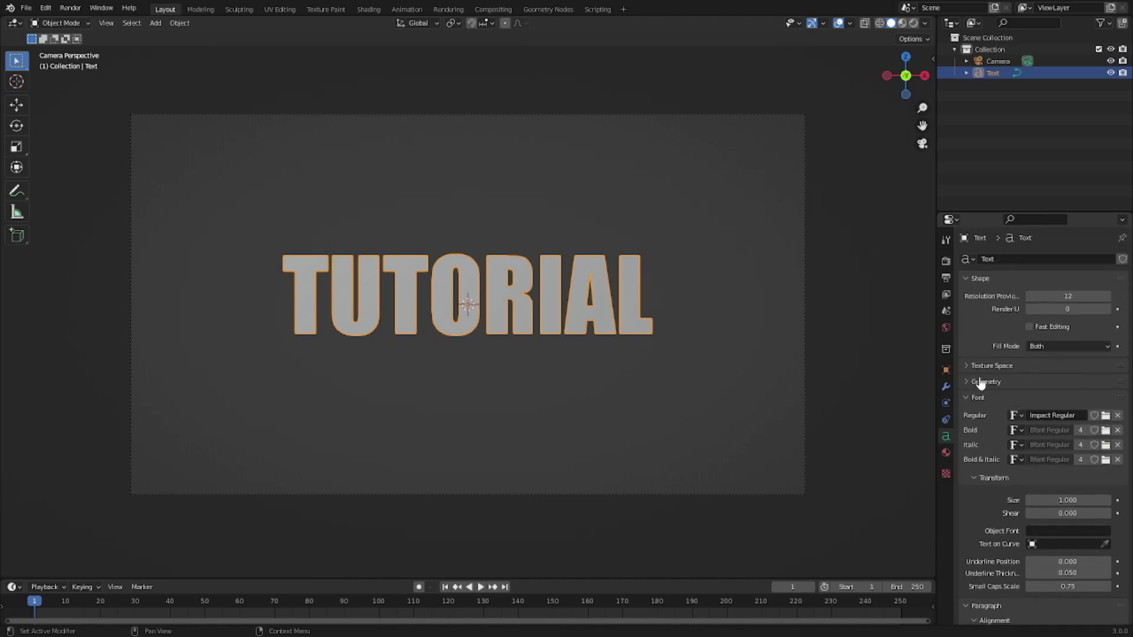
click(980, 383)
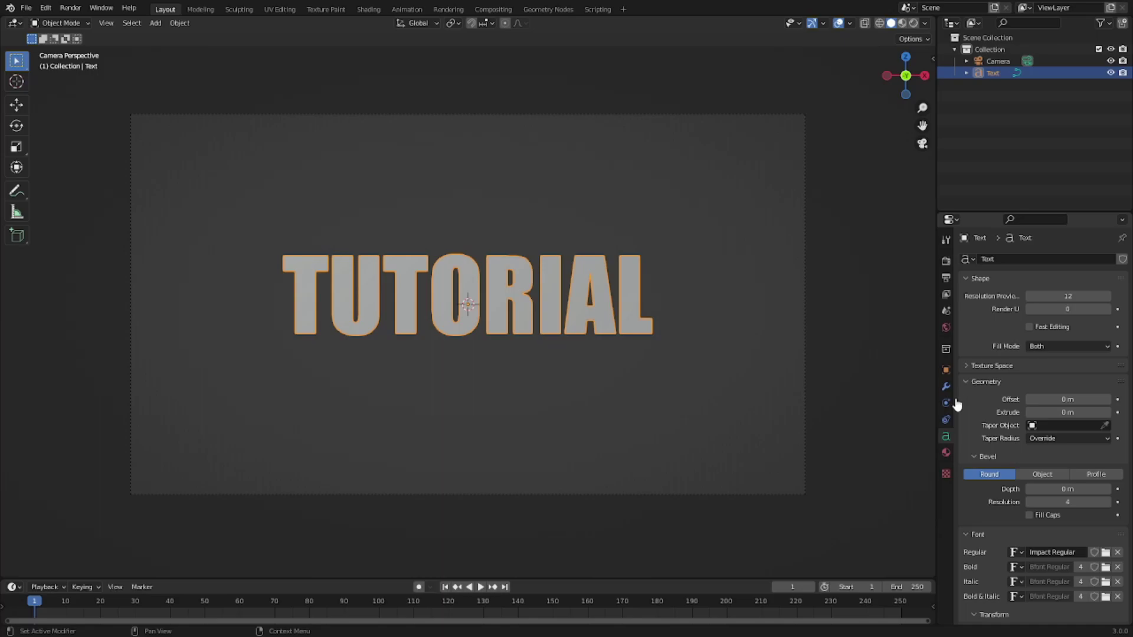
drag(1057, 413, 1092, 413)
middle_drag(647, 274, 935, 380)
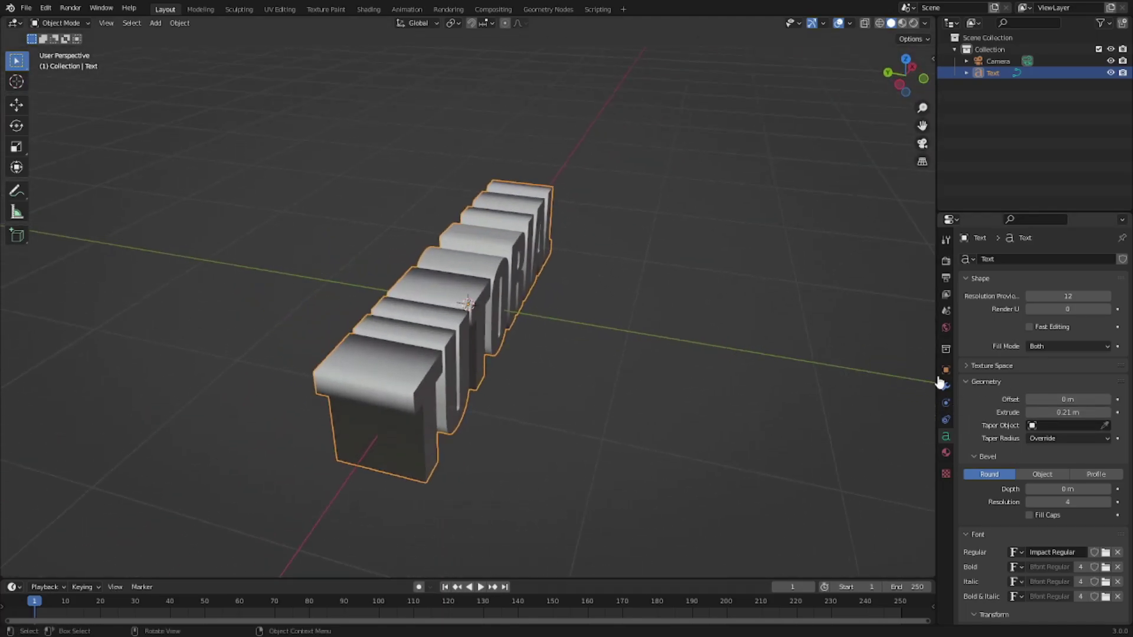
drag(1068, 413, 1049, 413)
click(1068, 412)
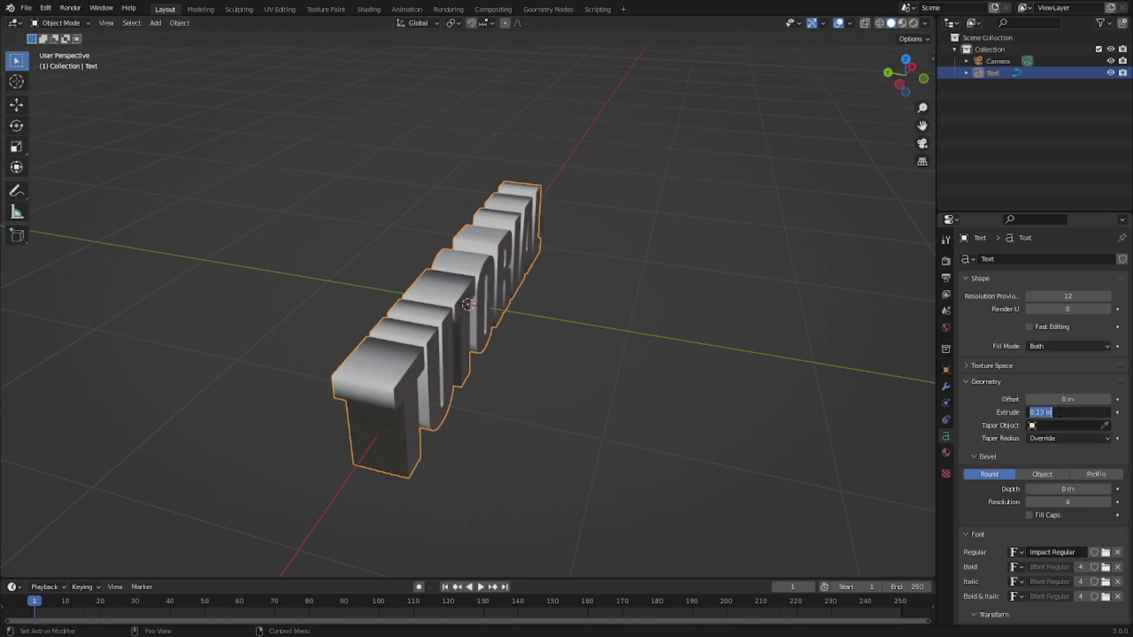
click(1040, 412)
text(5)
key(Return)
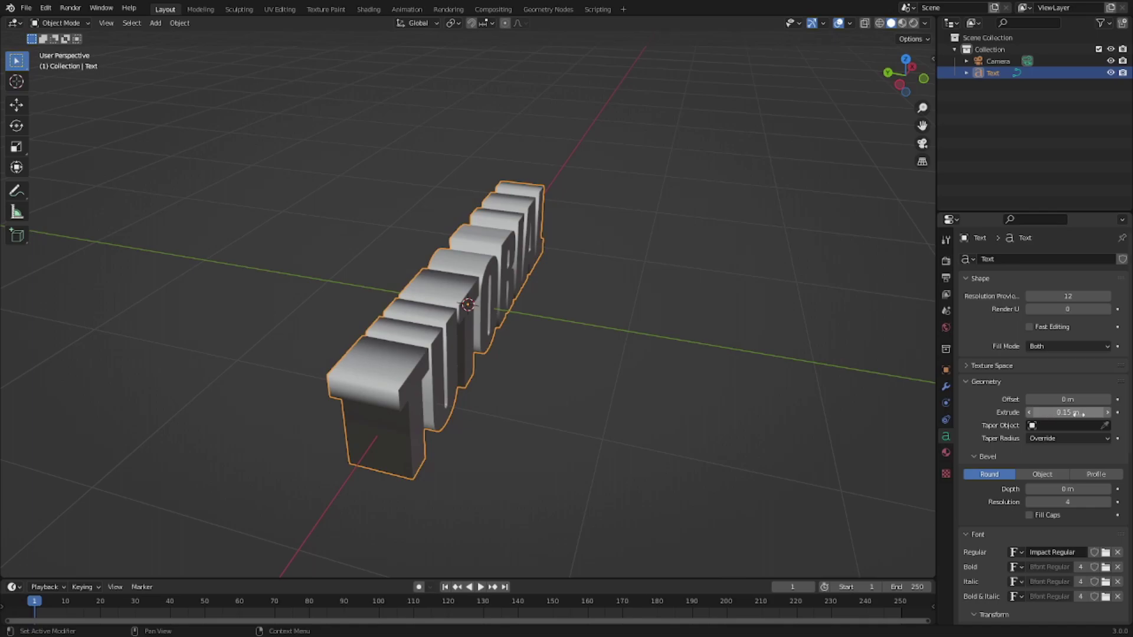
Step: Duplicate the extruded text object and keep the copy in the same place as the original
middle_drag(756, 334, 544, 324)
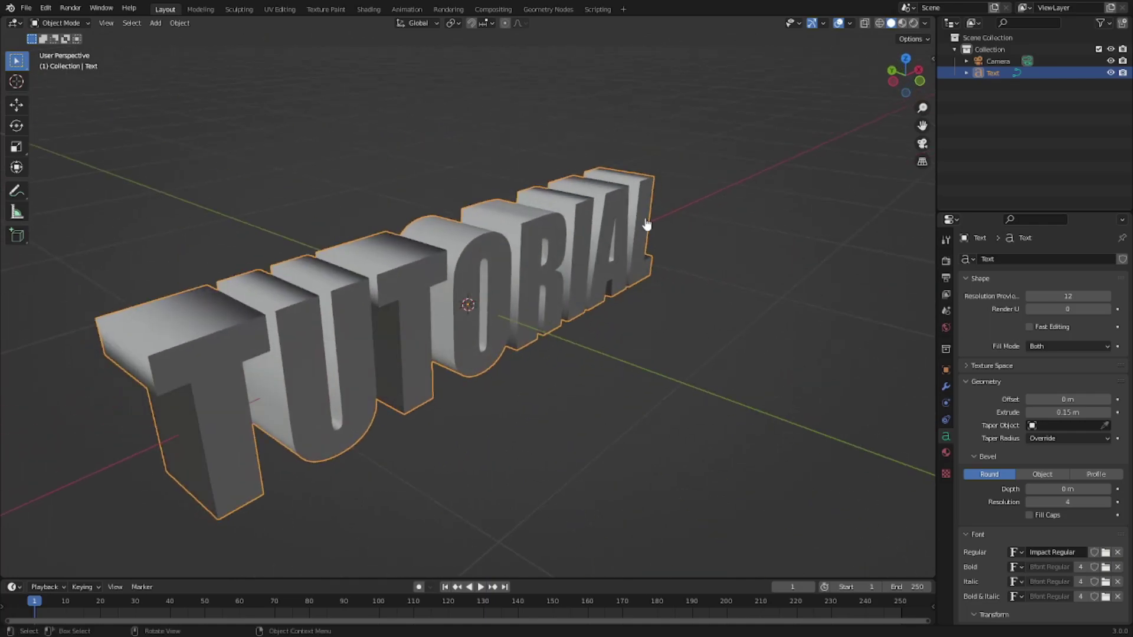
middle_drag(688, 213, 450, 137)
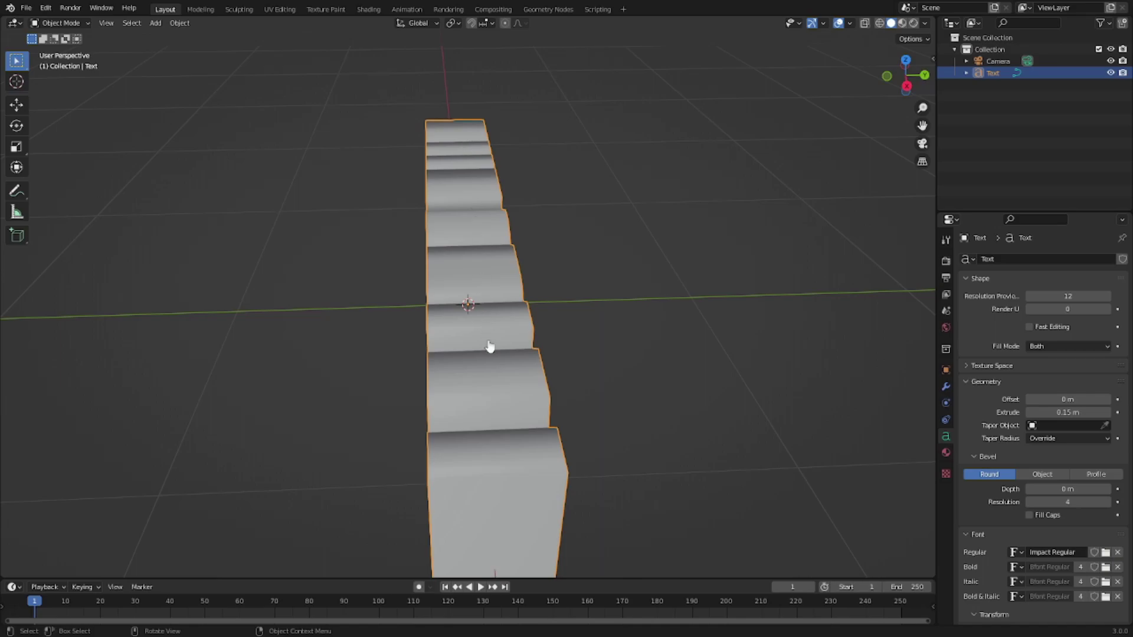
alt+middle_drag(448, 195, 343, 292)
middle_drag(652, 299, 590, 268)
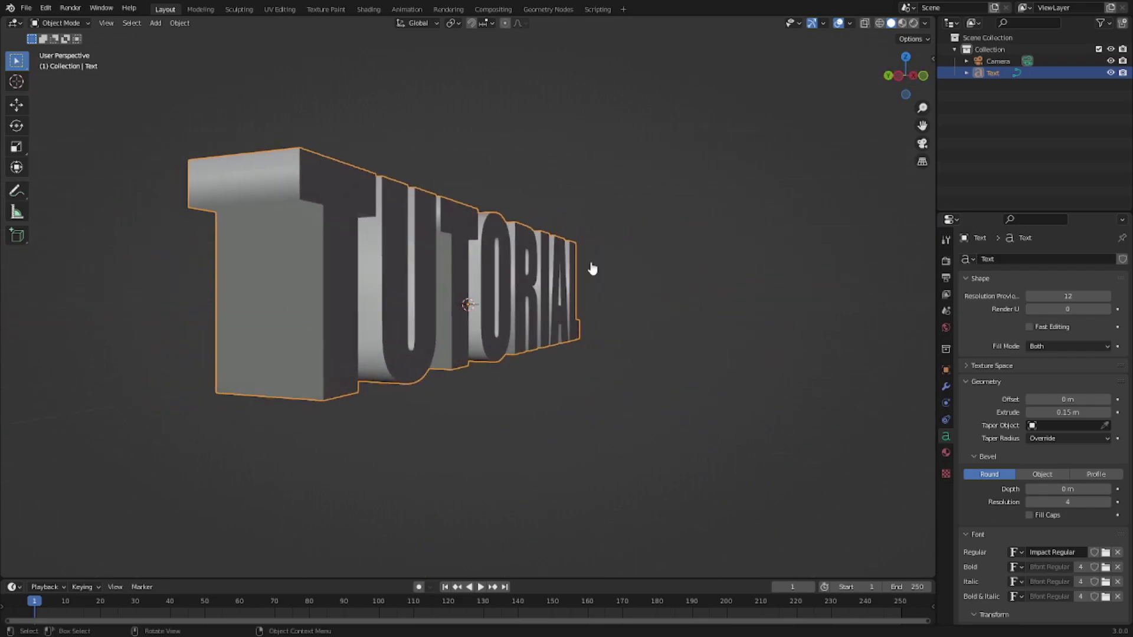
alt+middle_drag(435, 298, 698, 307)
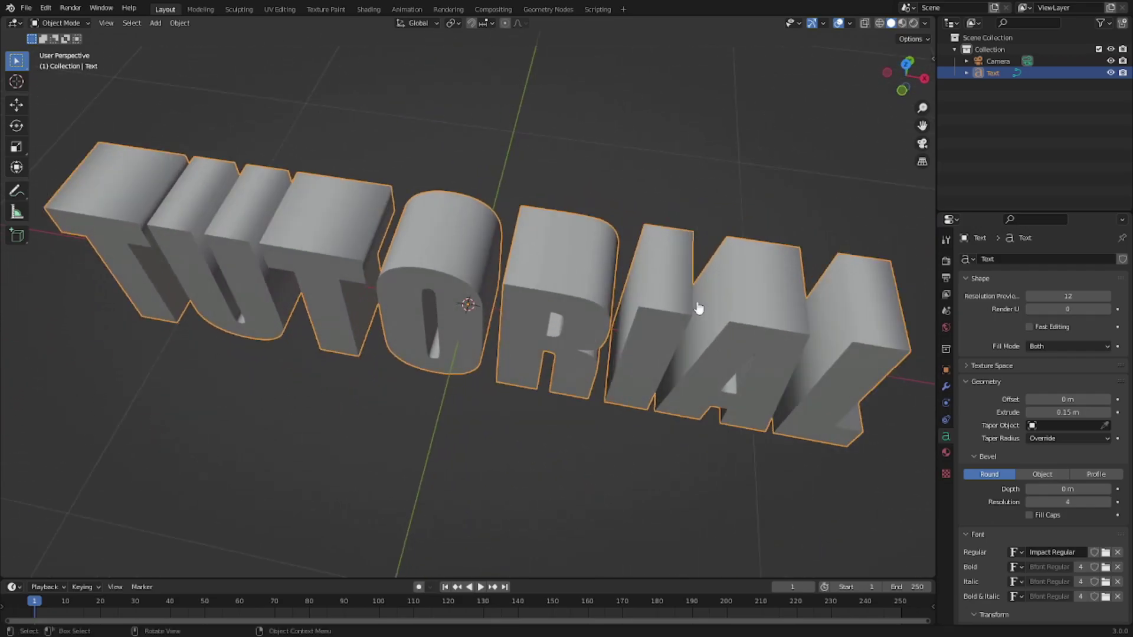
key(shift+d)
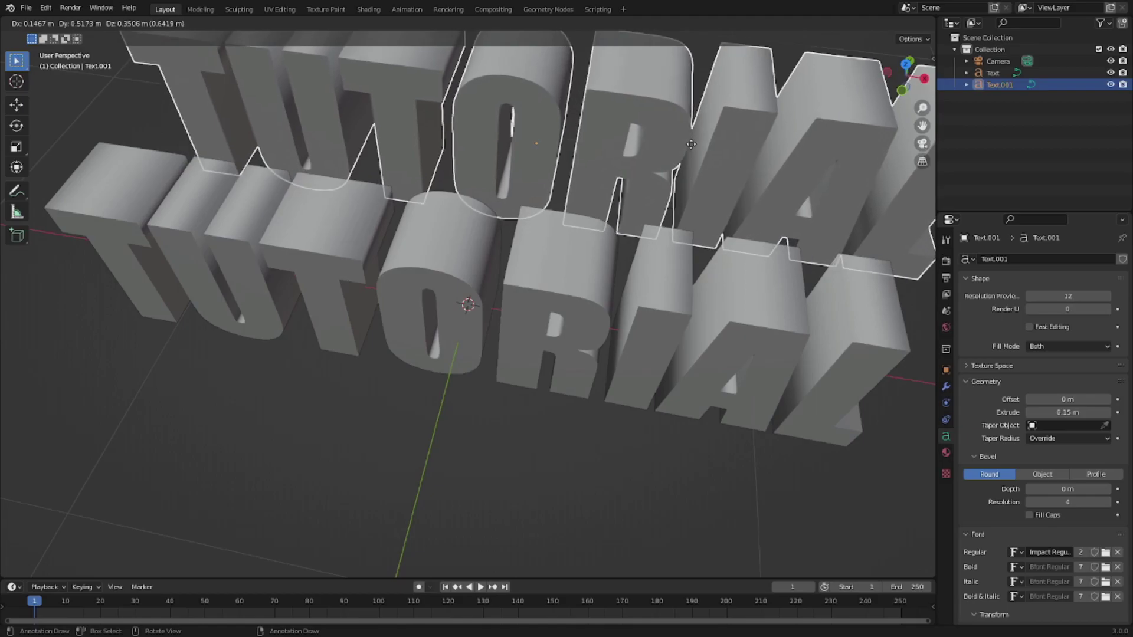
right_click(705, 140)
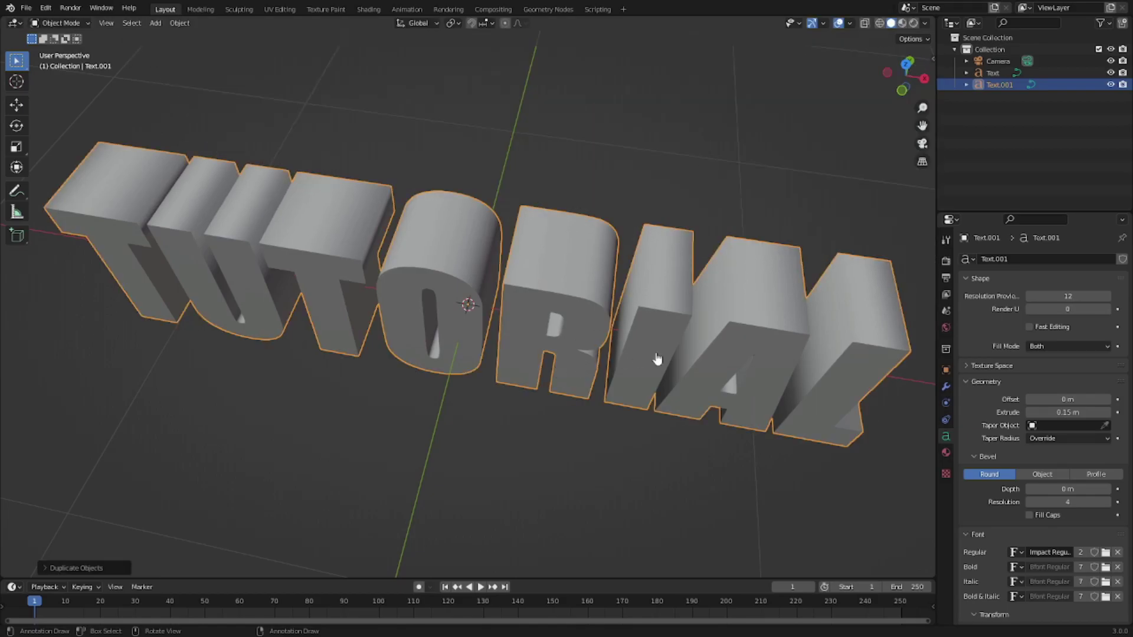
Step: Set the duplicate text's extrusion to 0.14 m and its round bevel depth to 0.01 m
middle_drag(740, 361, 695, 370)
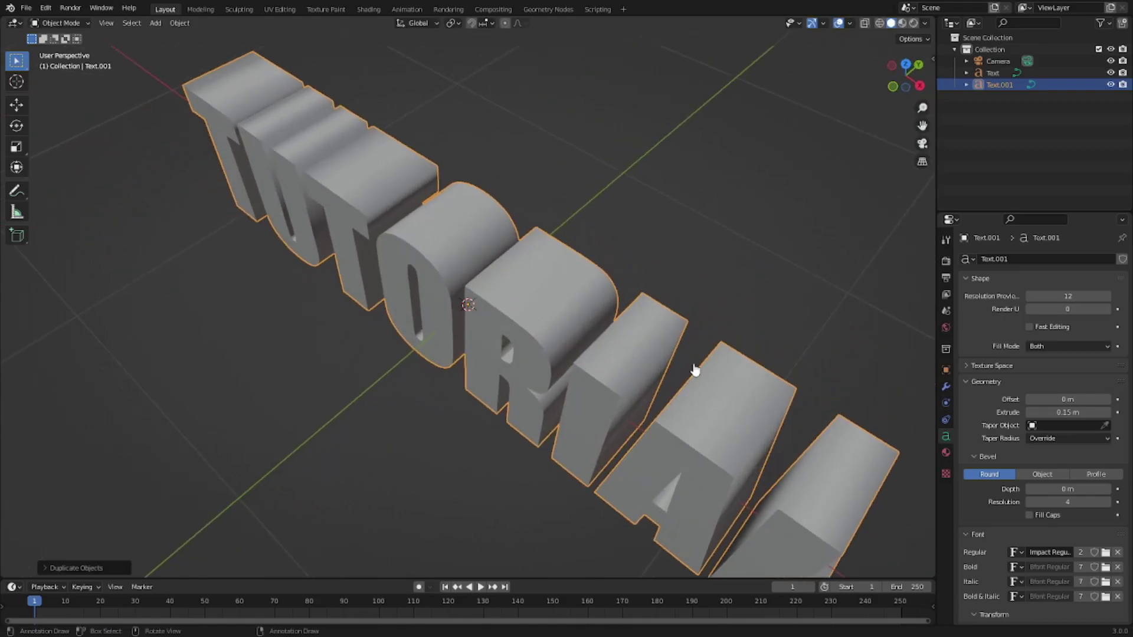
click(1027, 414)
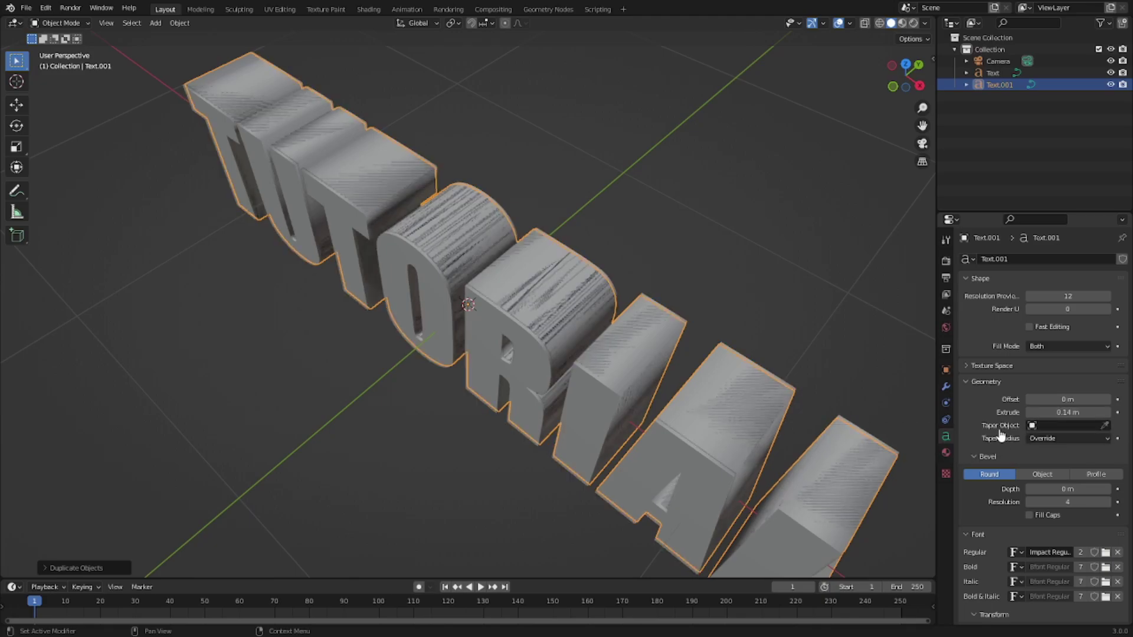
scroll(1003, 439, down, 1)
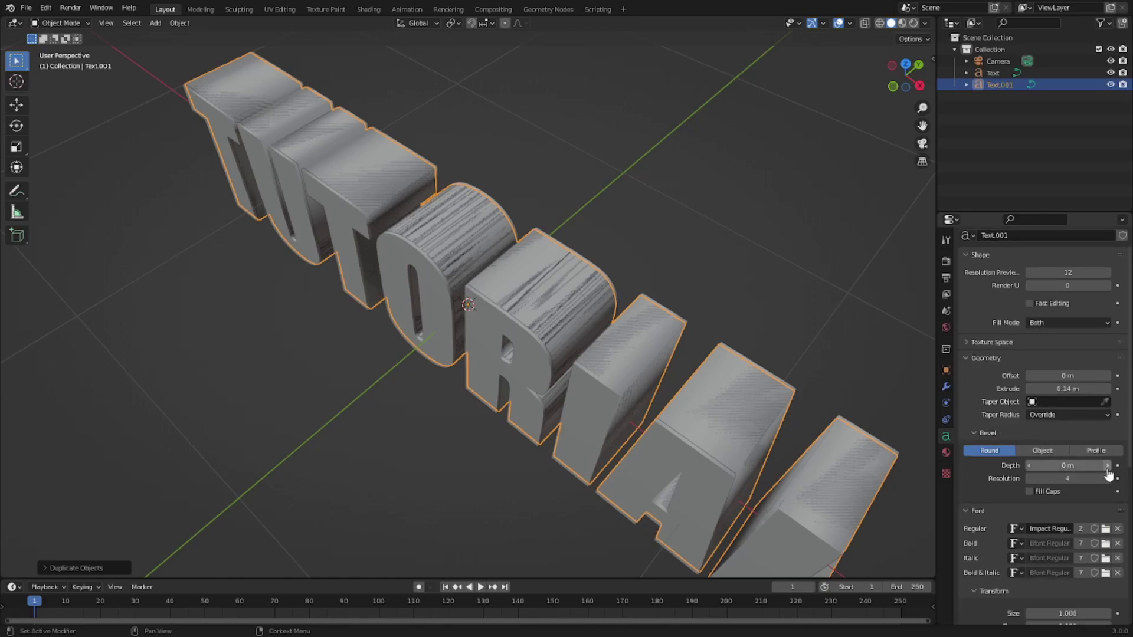
drag(1107, 470, 1083, 469)
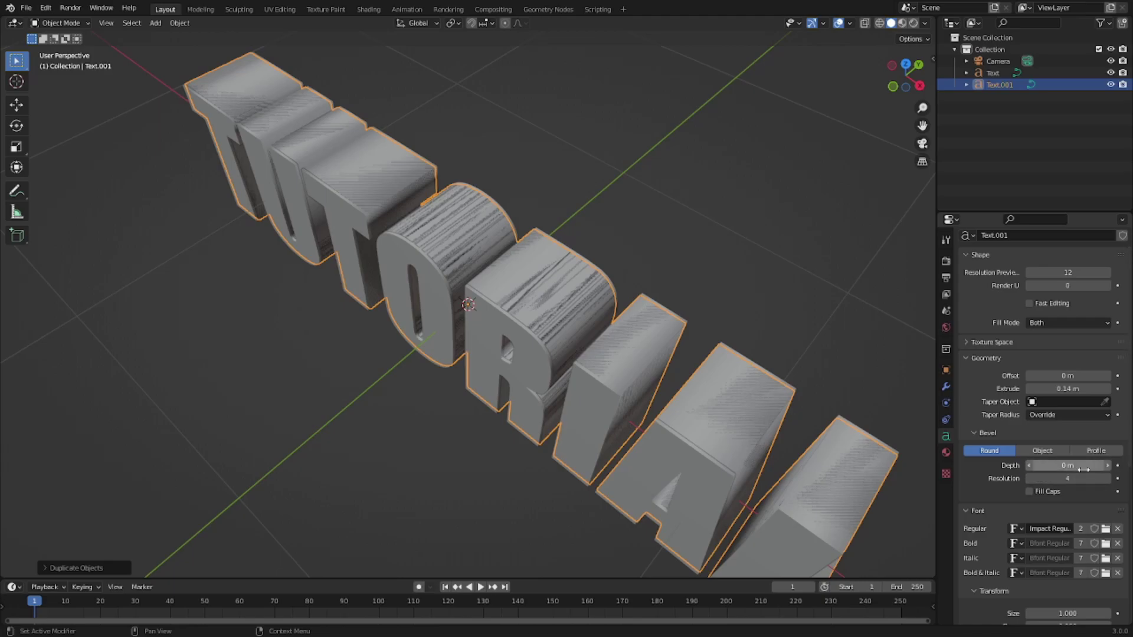
click(1106, 466)
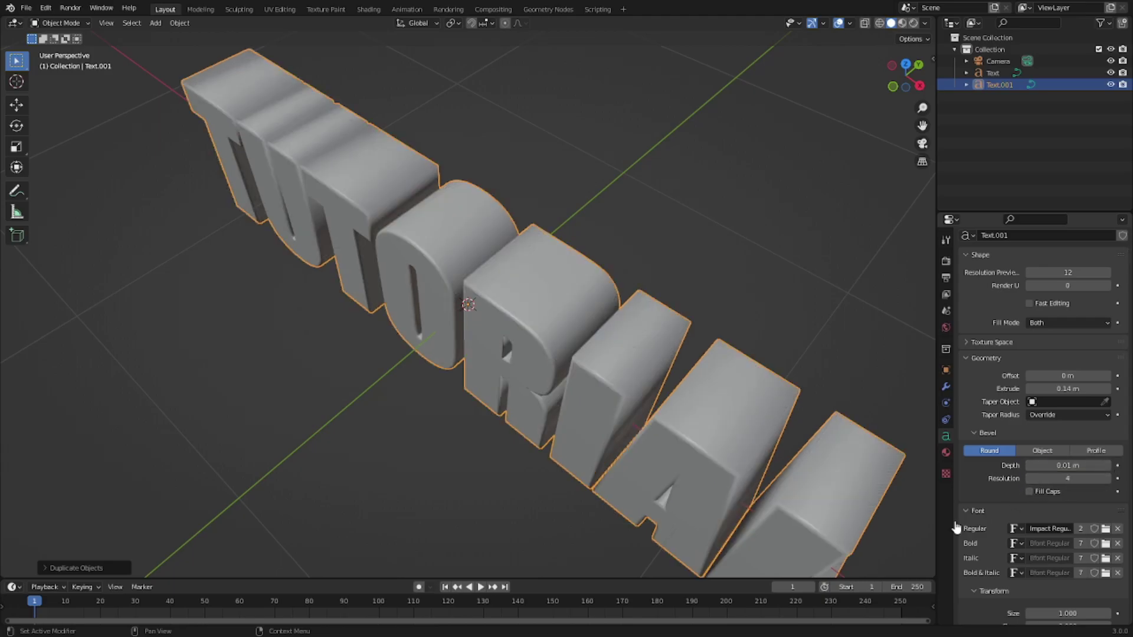
Step: Reduce the duplicate text's extrusion to 0.13 m and set its bevel resolution to 0
middle_drag(809, 417, 837, 407)
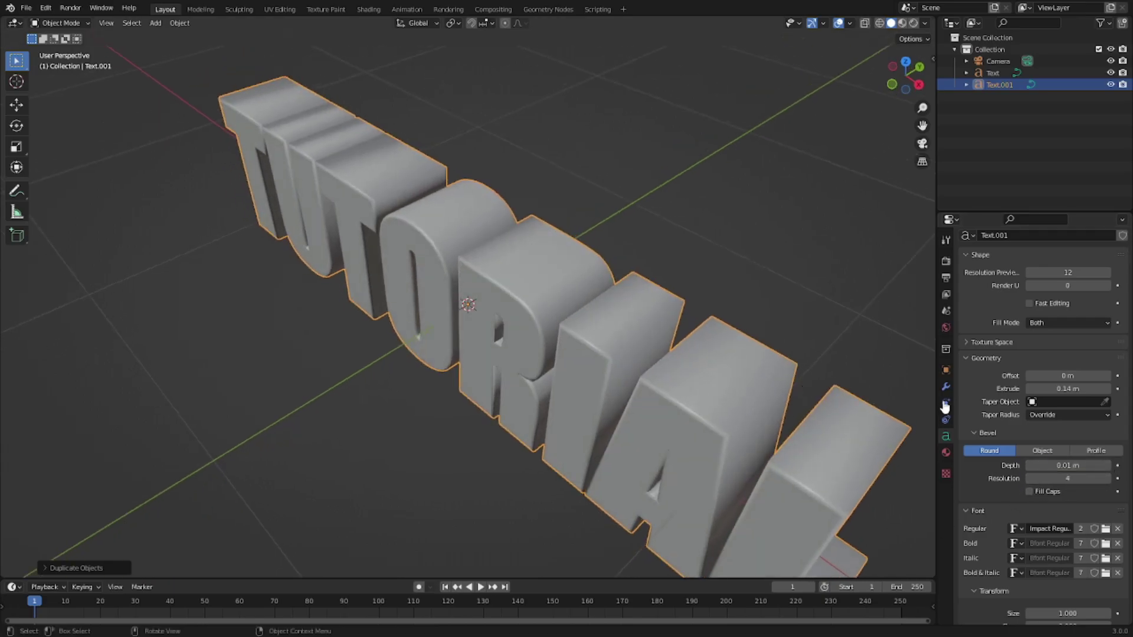
click(1029, 389)
middle_drag(589, 307, 570, 187)
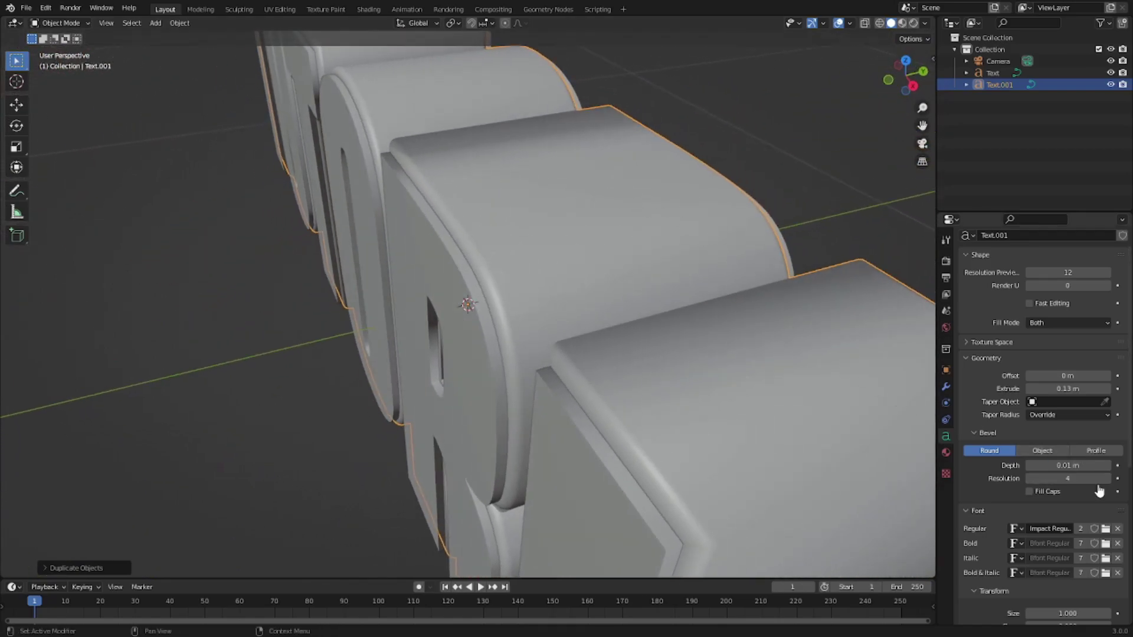
drag(1073, 479, 1045, 478)
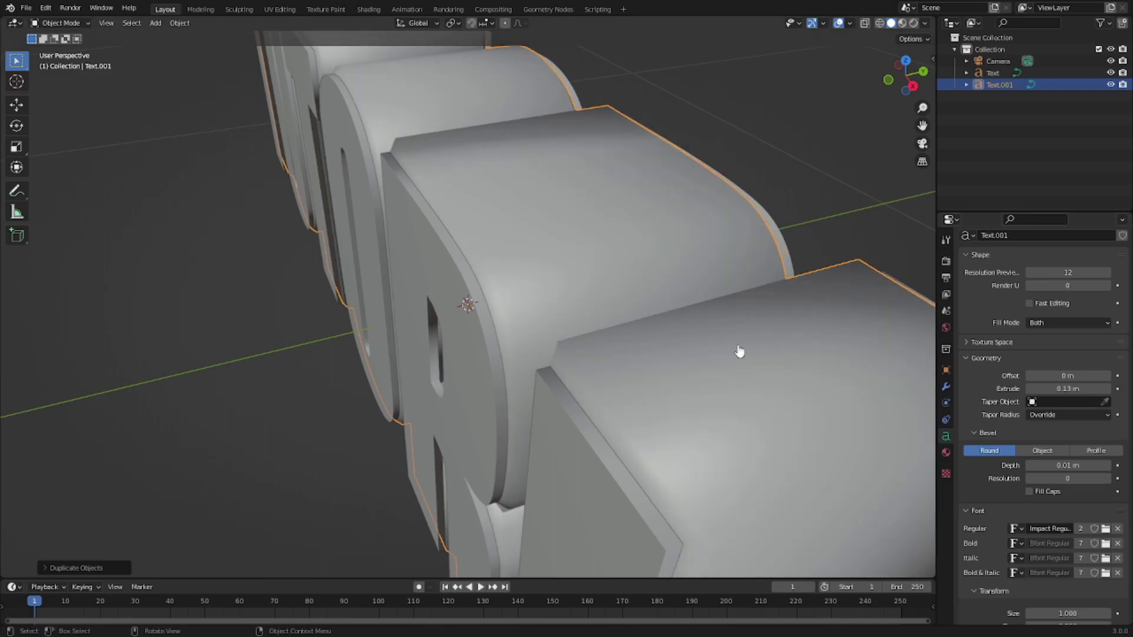
scroll(738, 352, down, 4)
middle_drag(522, 286, 763, 281)
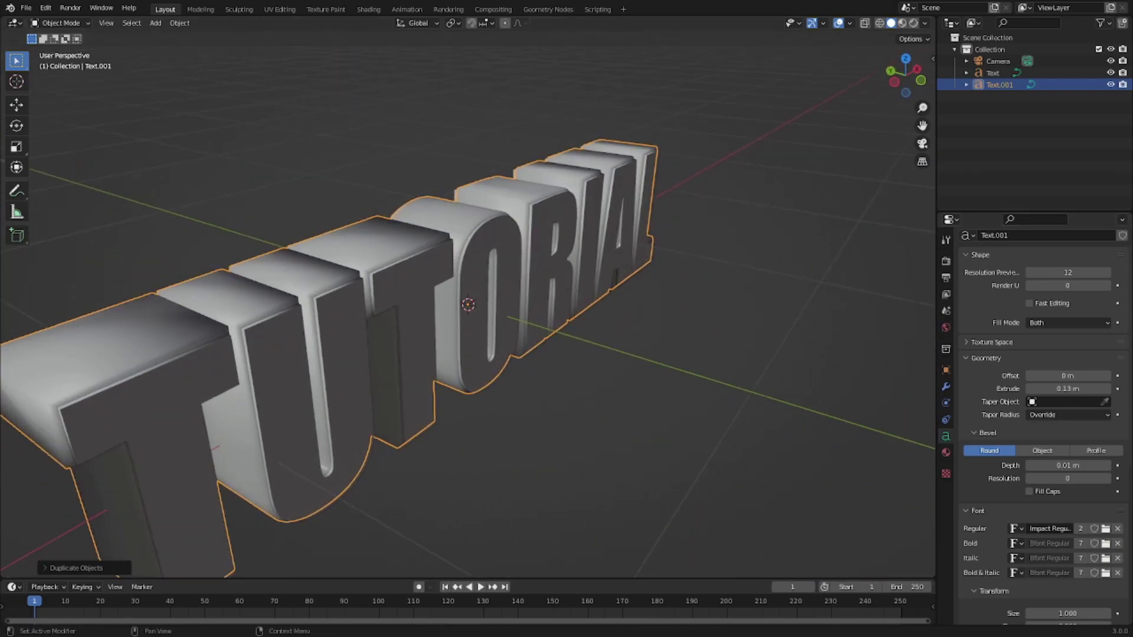
Step: Try a bevel resolution of 1 on the duplicate text, inspect the edges, and return the resolution to 0
click(1112, 478)
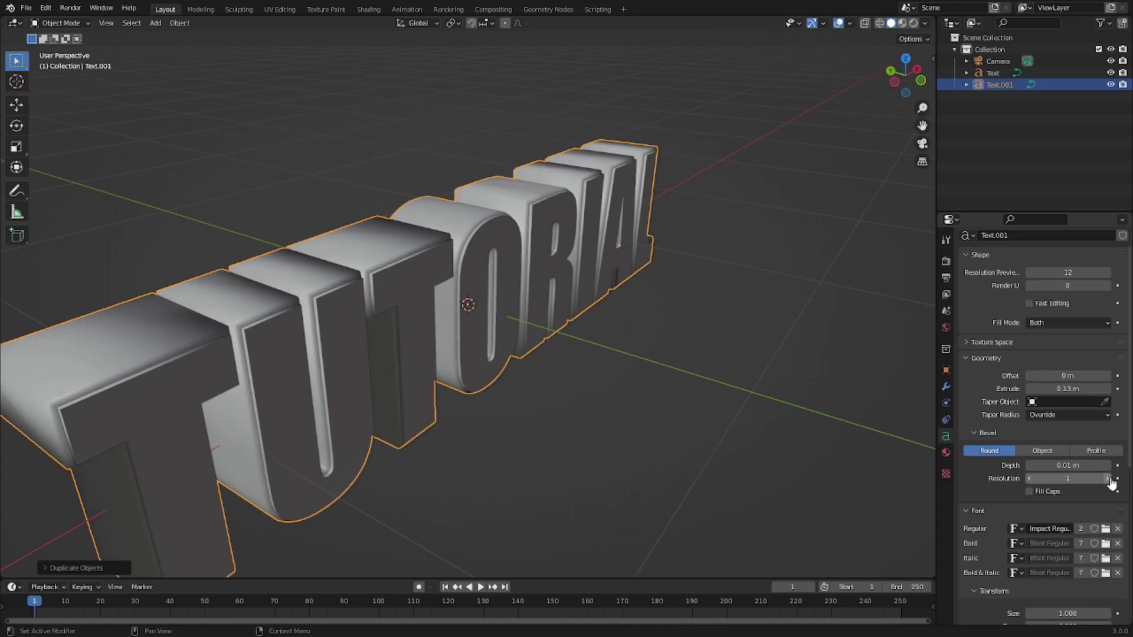
middle_drag(627, 374, 608, 338)
scroll(524, 339, up, 5)
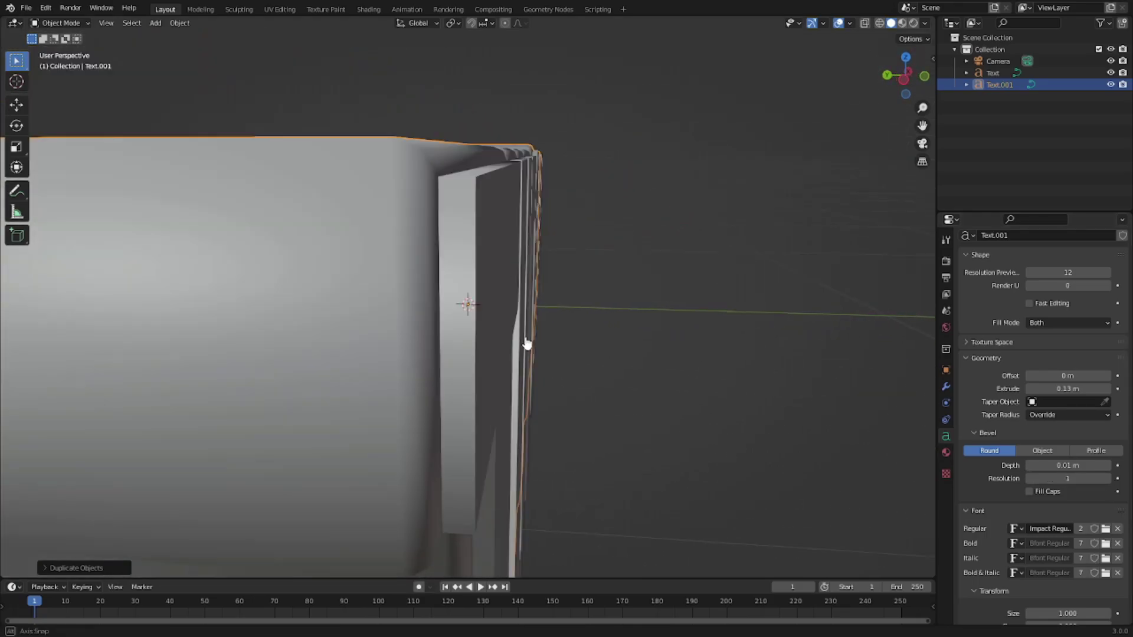
click(1029, 478)
scroll(716, 324, down, 5)
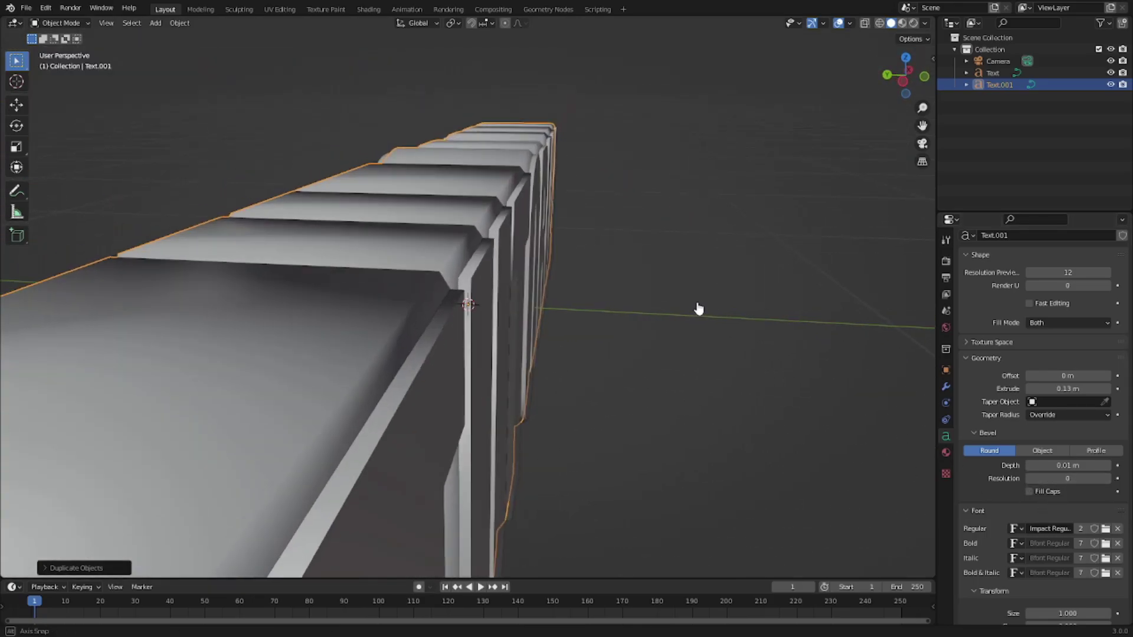
middle_drag(698, 308, 582, 308)
scroll(665, 337, down, 2)
middle_drag(665, 337, 588, 341)
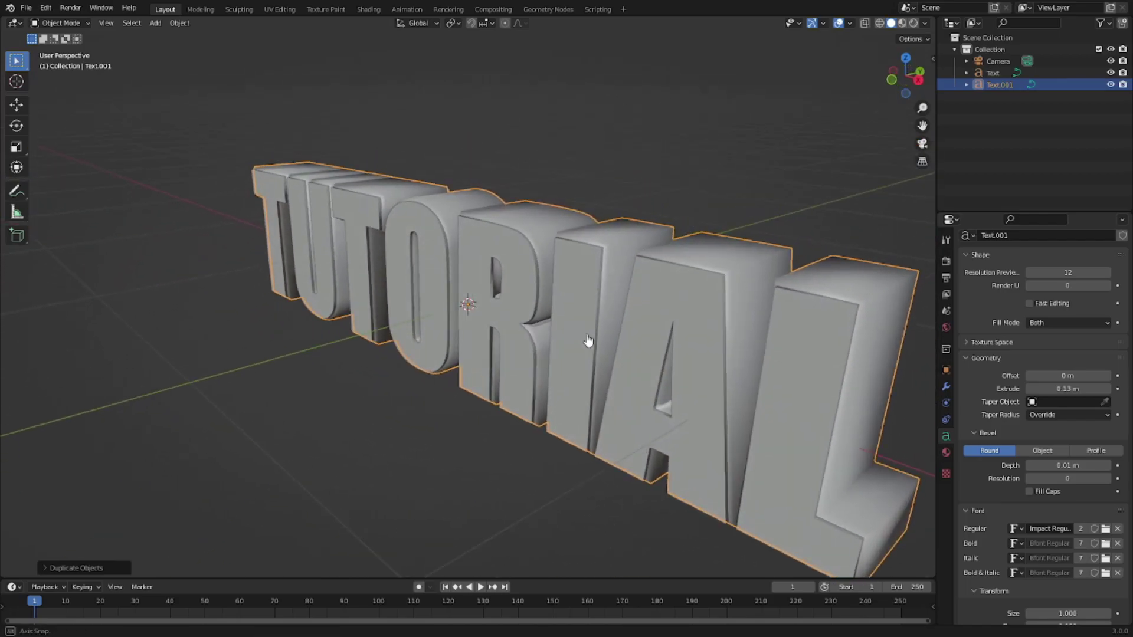
Step: Assign the existing material named Material to the duplicate text and switch the viewport to rendered shading
click(945, 453)
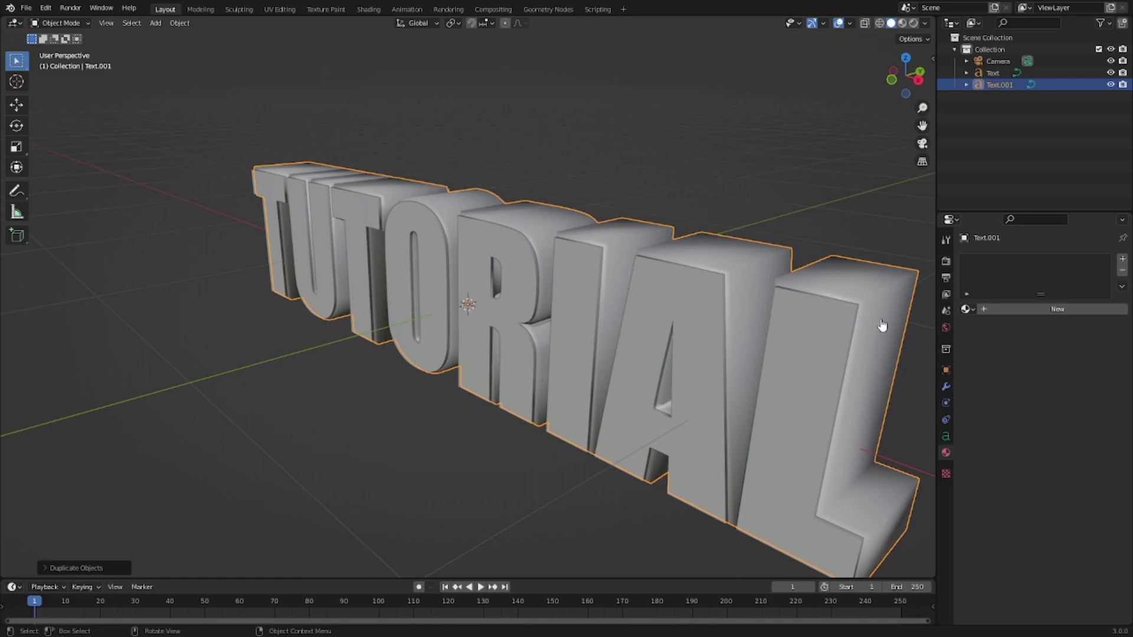
click(965, 310)
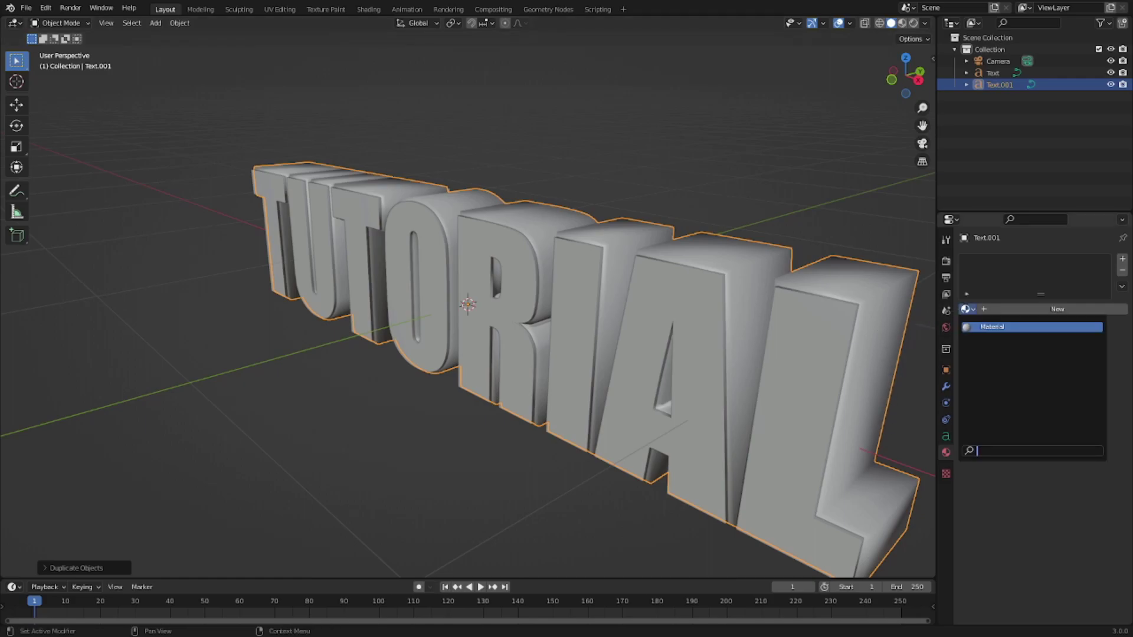
click(974, 327)
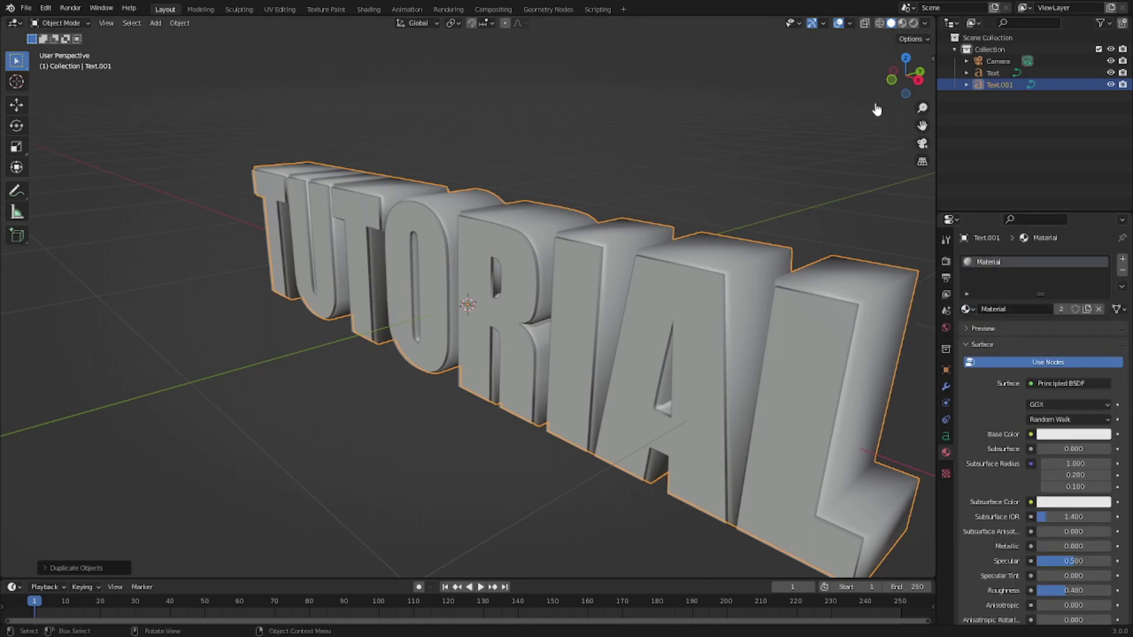
click(913, 23)
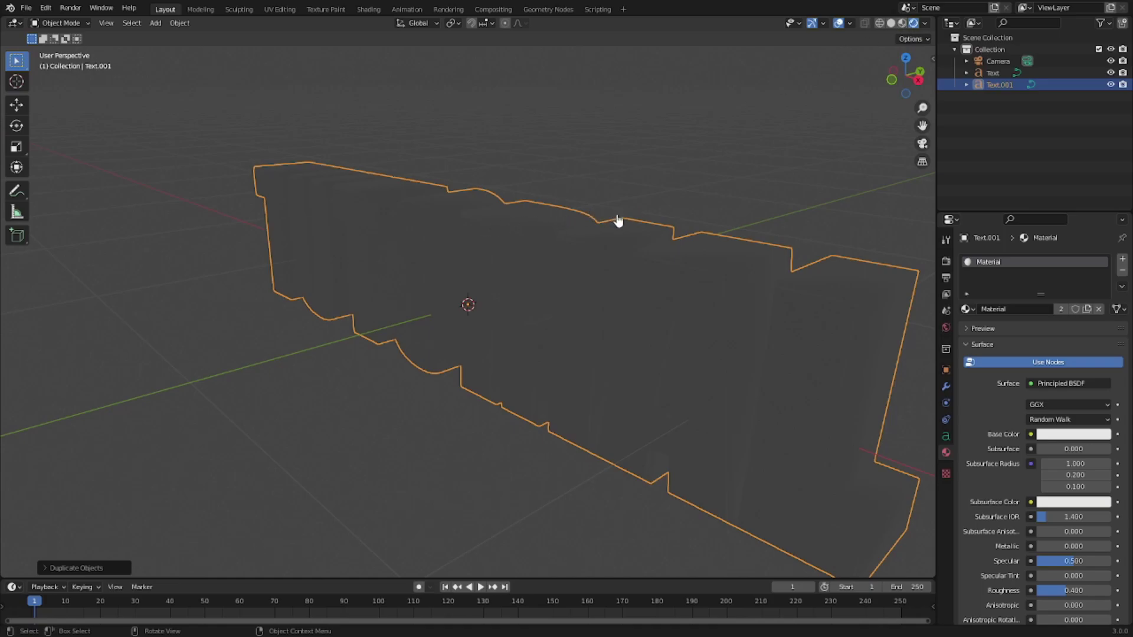
middle_drag(617, 221, 544, 197)
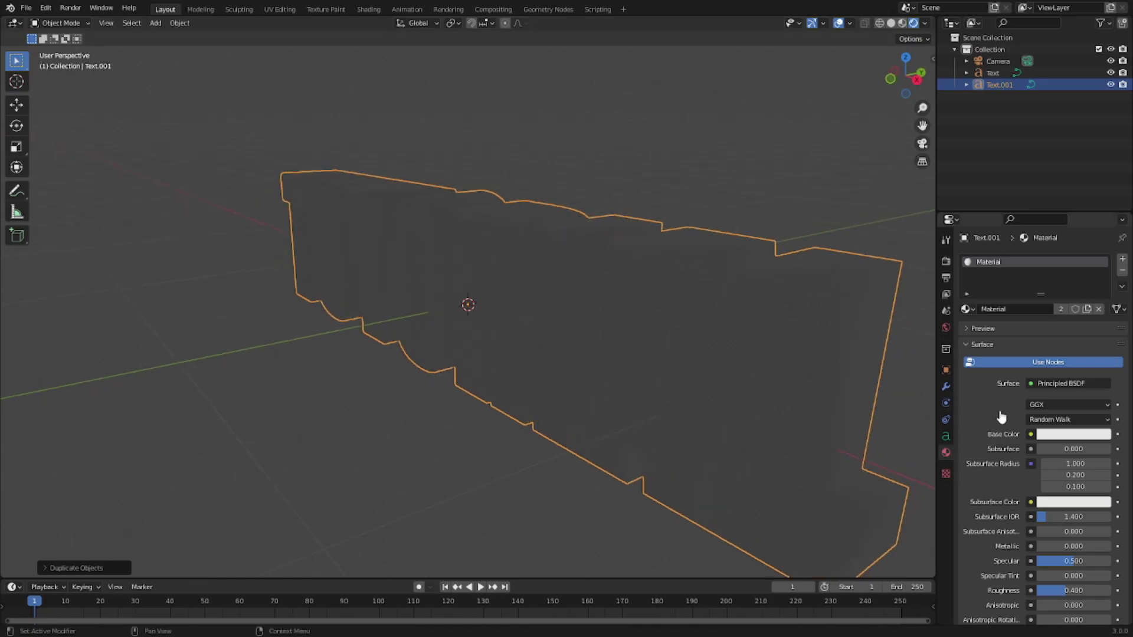
Step: Try an Emission surface on the duplicate text's material, and switch it back to Principled BSDF
click(1051, 384)
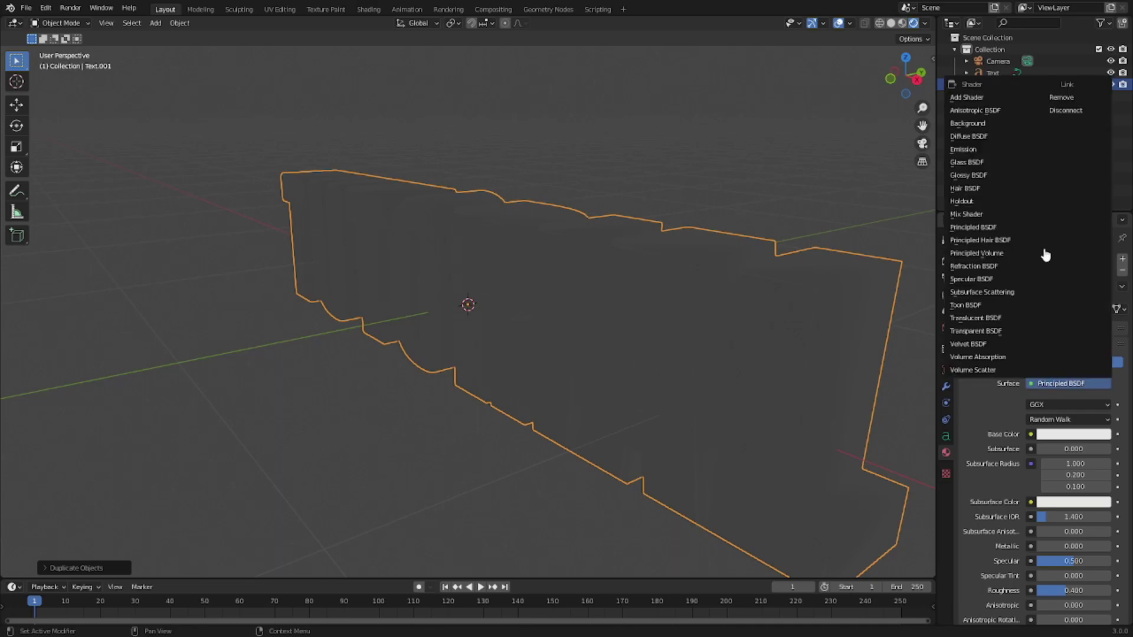
click(974, 149)
middle_drag(721, 271, 859, 322)
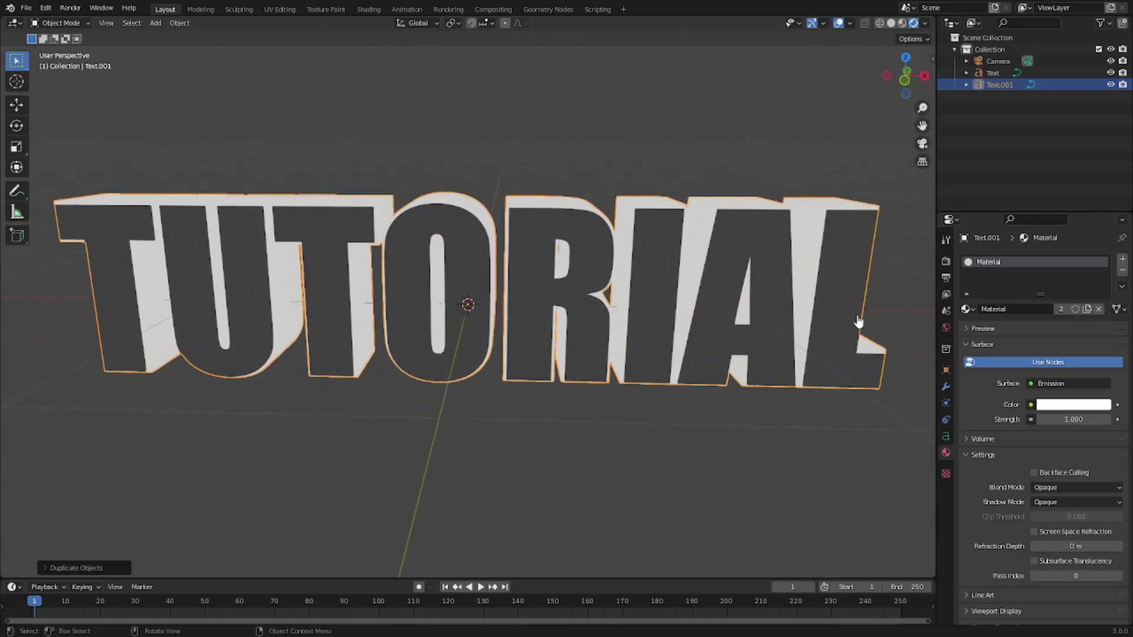
click(1069, 383)
click(1003, 237)
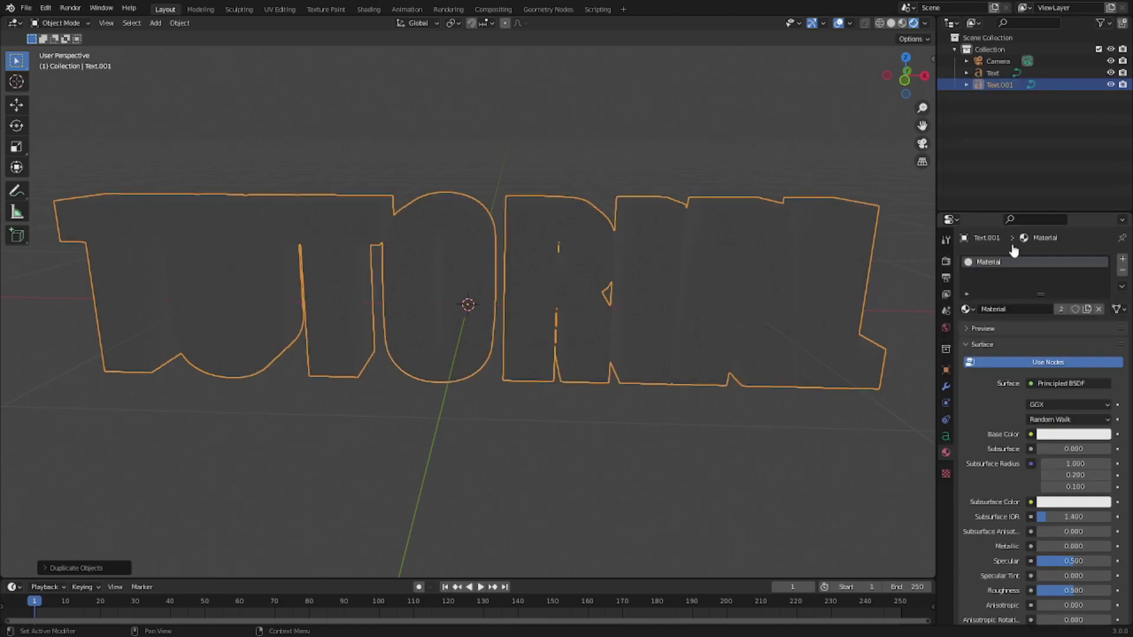
Step: Give the original text object a new material with Emission as its surface shader
click(538, 253)
middle_drag(538, 253, 812, 324)
click(1033, 310)
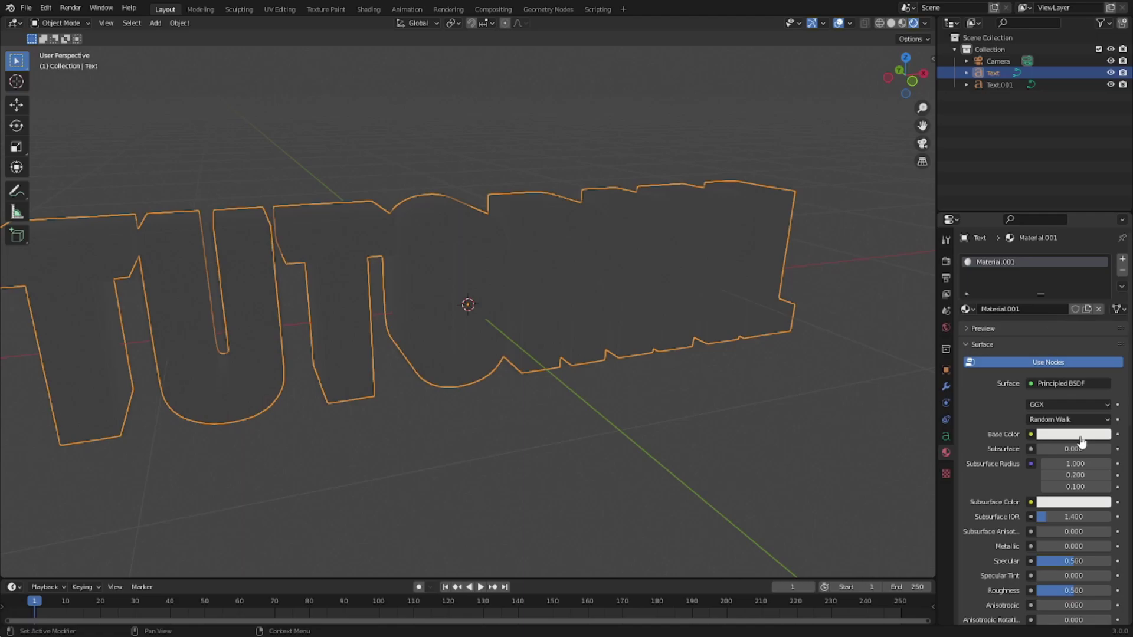
click(1071, 385)
click(1006, 160)
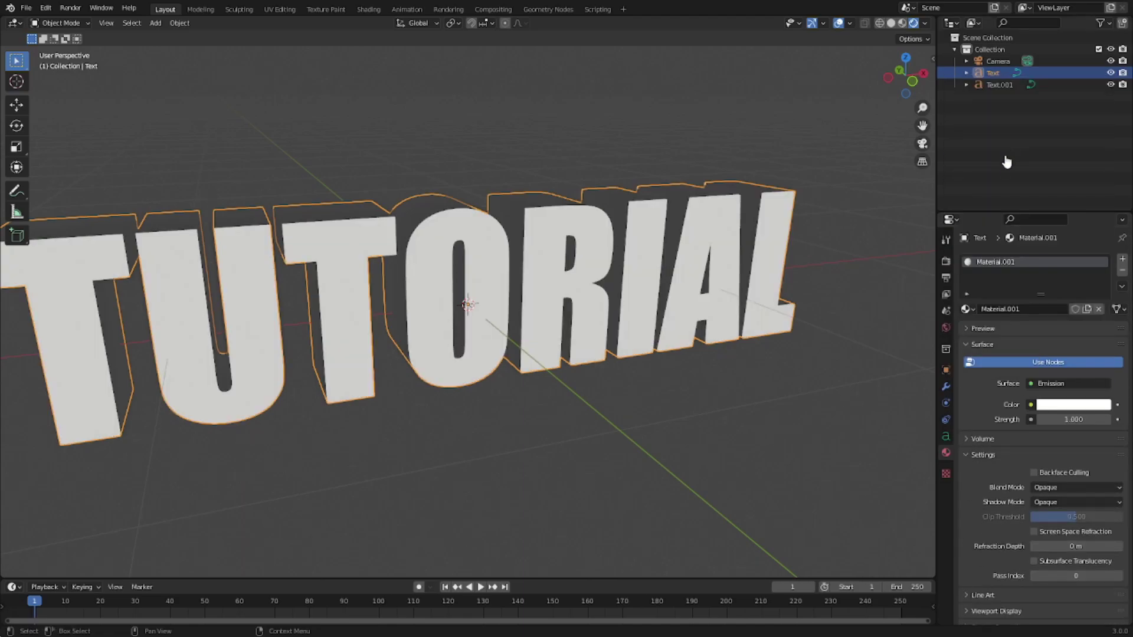
Step: Switch the viewport to solid shading and duplicate the beveled TUTORIAL text in place
middle_drag(764, 242, 715, 196)
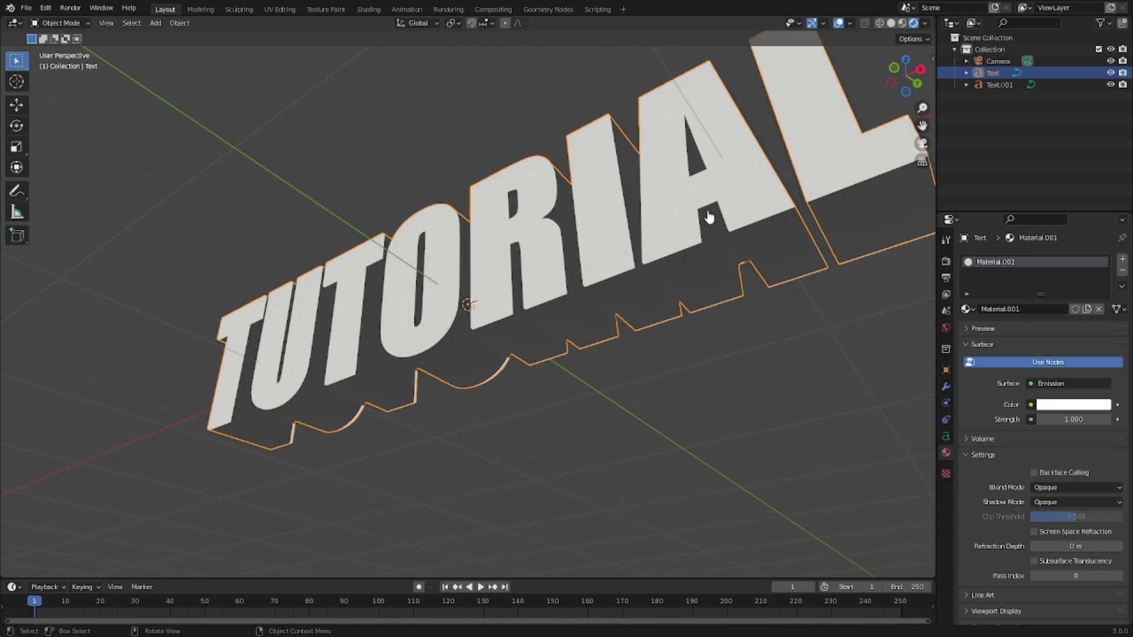
click(619, 312)
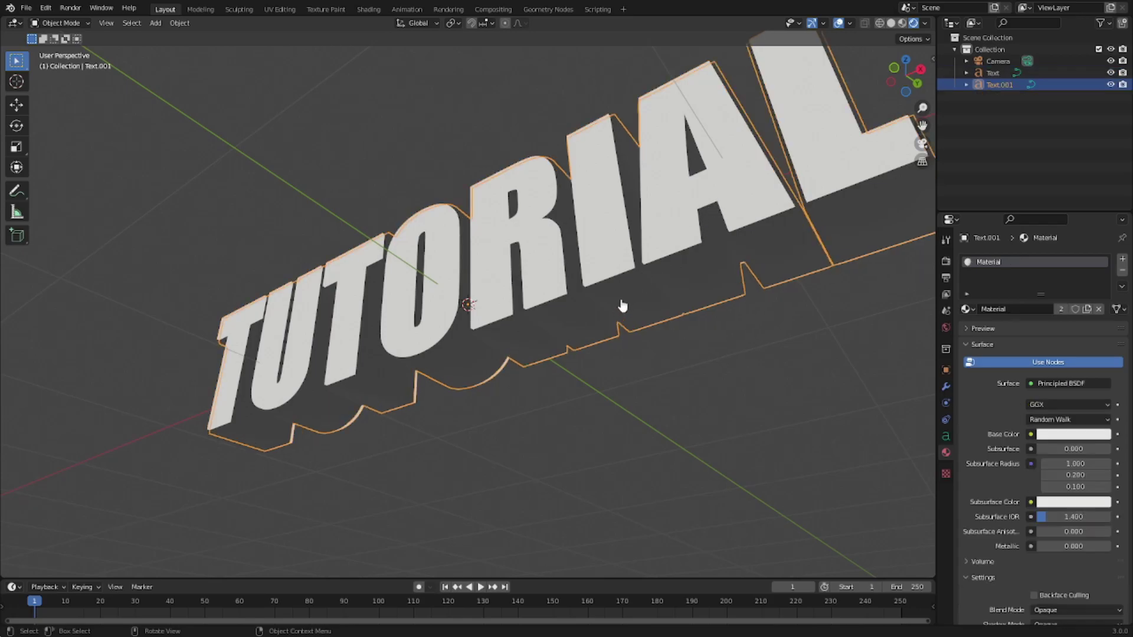
mouse_move(622, 306)
middle_down()
mouse_move(643, 276)
mouse_move(633, 297)
middle_up()
middle_drag(806, 336, 866, 145)
click(892, 24)
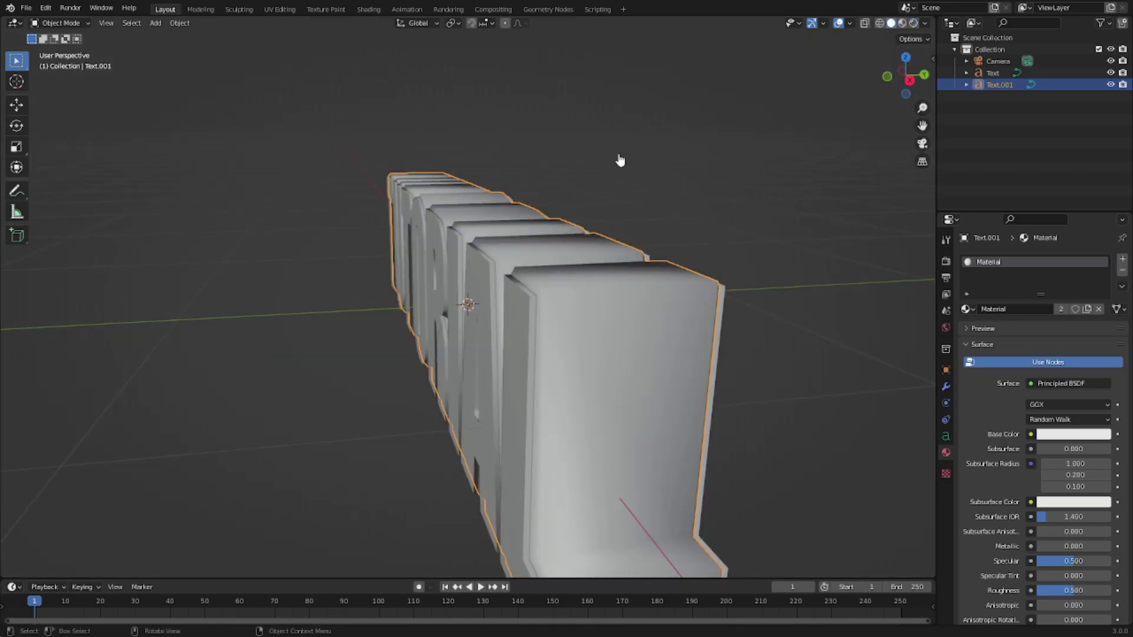
middle_drag(619, 159, 625, 172)
key(shift+d)
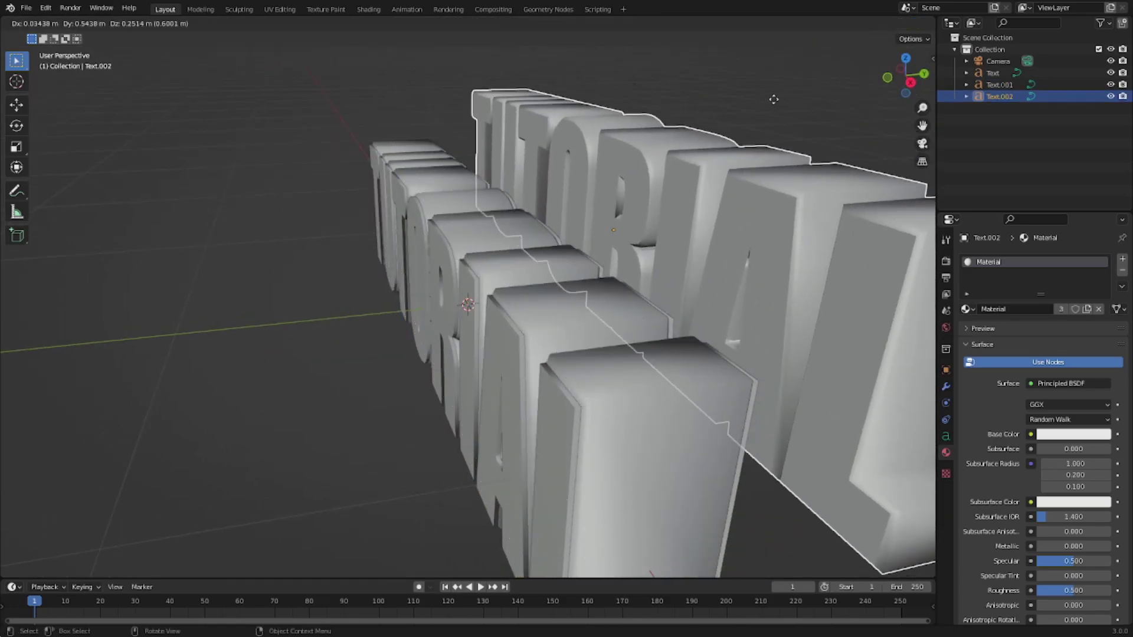
right_click(756, 386)
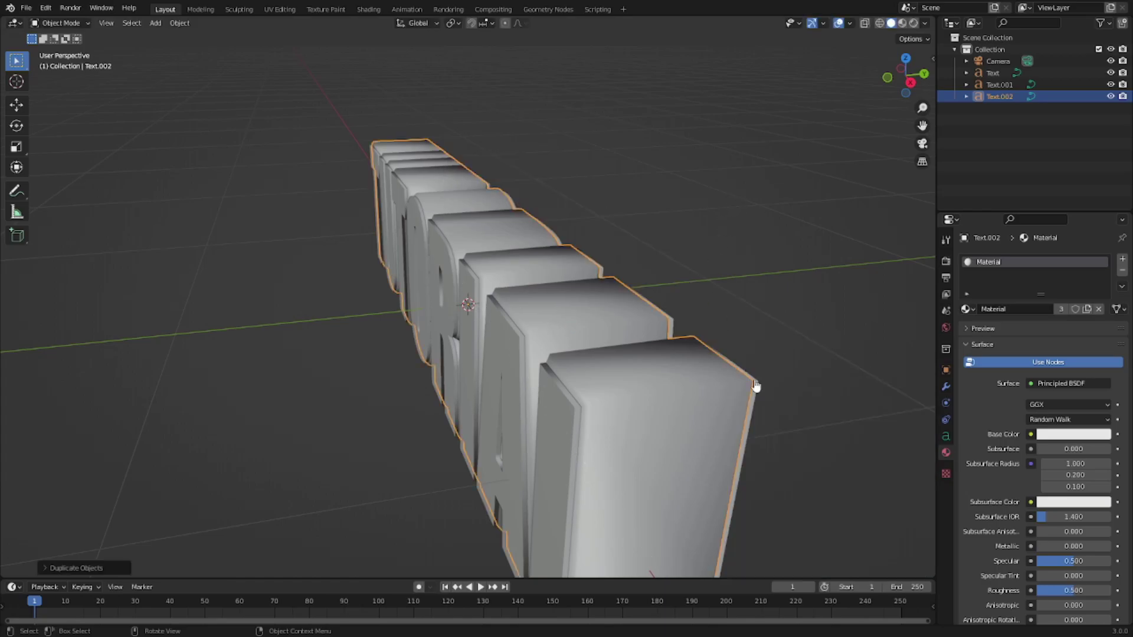
Step: Set the new duplicate text's extrude to 0.03 m and its bevel depth to 0.02 m
click(947, 436)
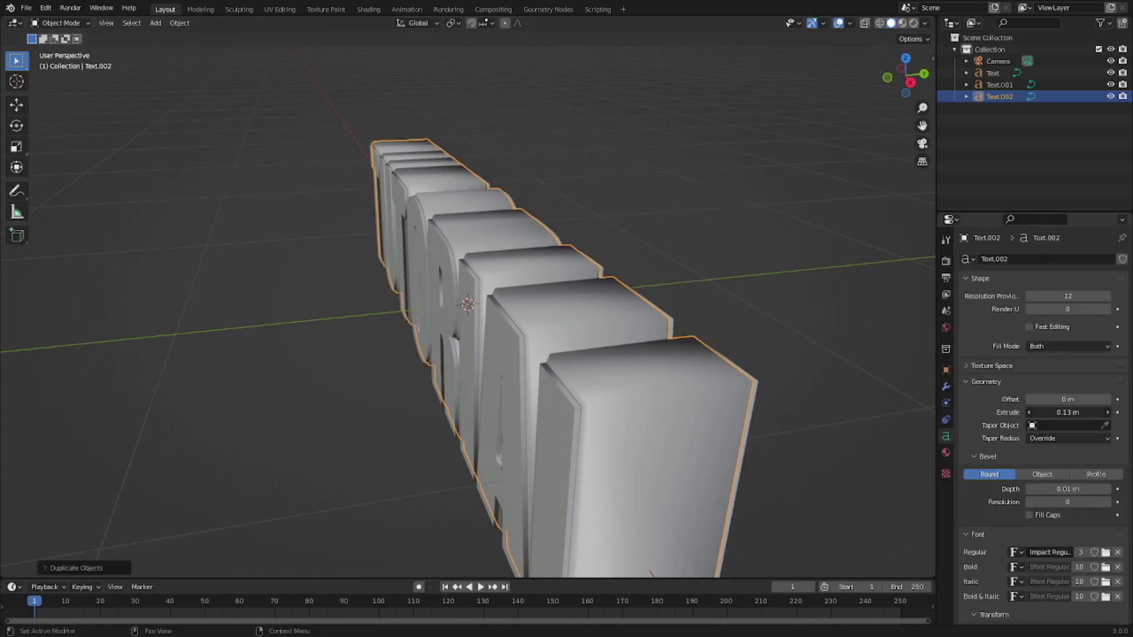
drag(1068, 412, 1033, 412)
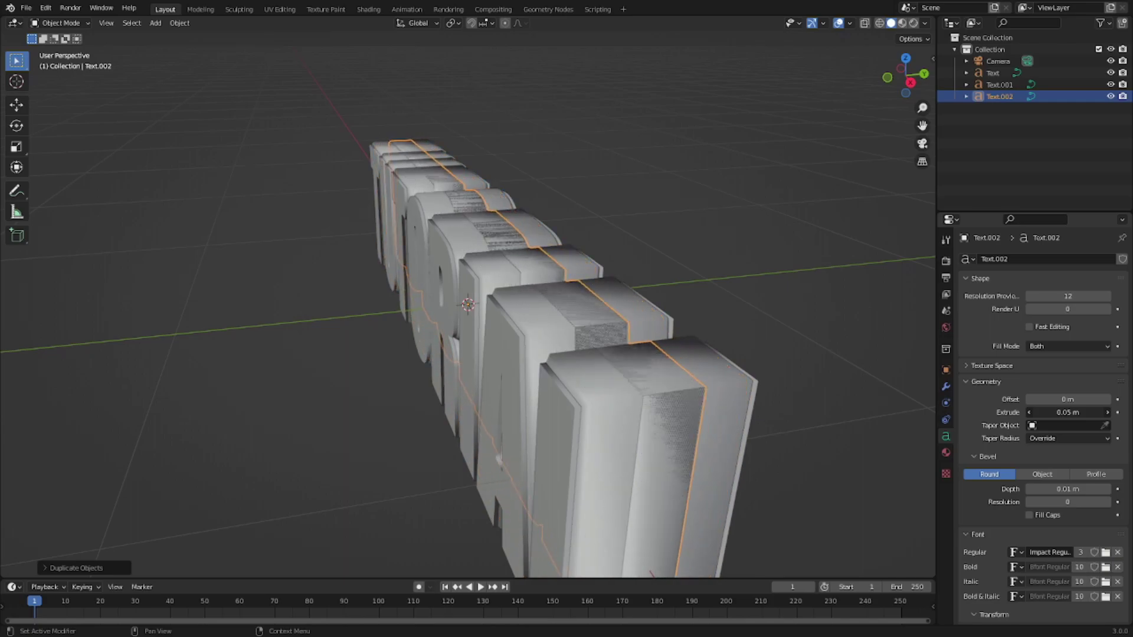
middle_drag(638, 378, 577, 285)
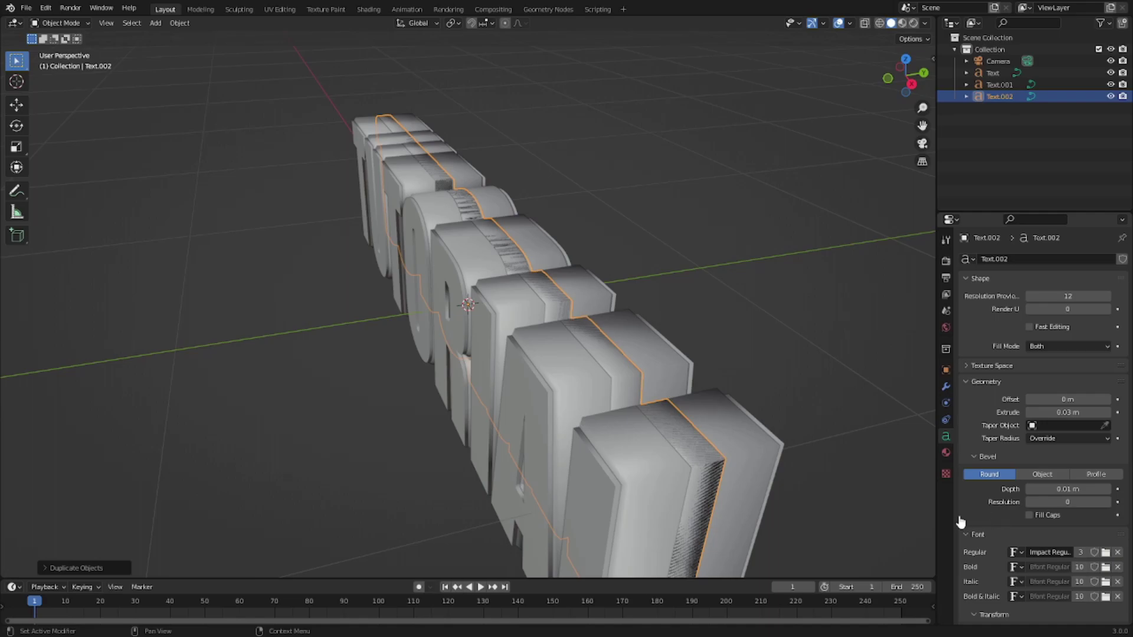
click(1108, 489)
middle_drag(643, 364, 601, 239)
Step: Assign the emissive Material.001 to the new duplicate text and switch the viewport to rendered shading
click(945, 452)
click(965, 308)
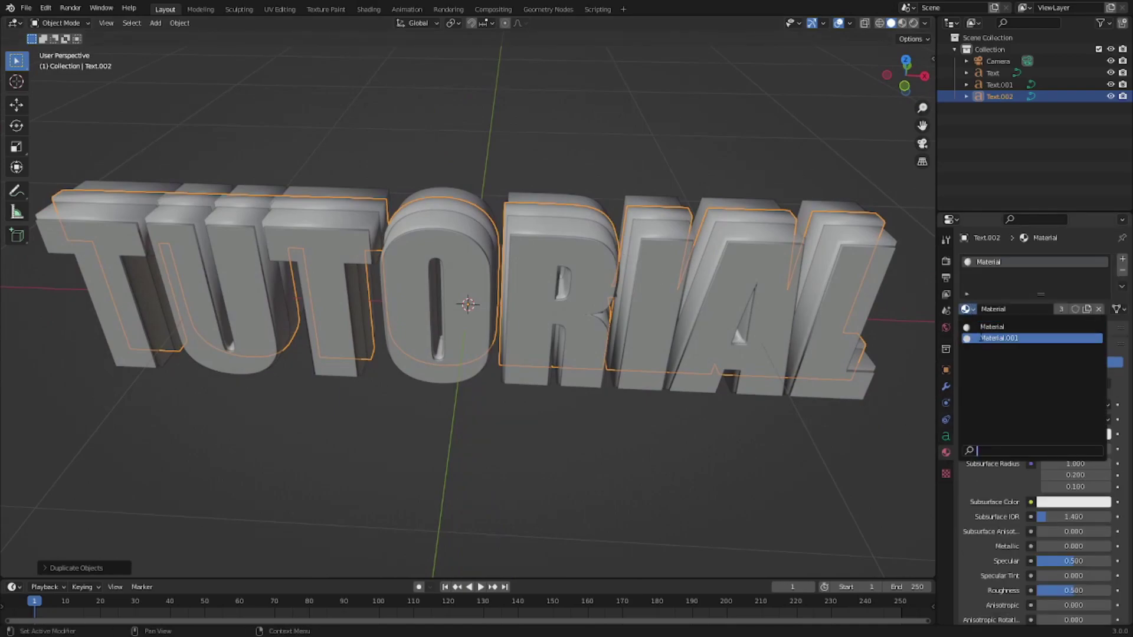
click(985, 338)
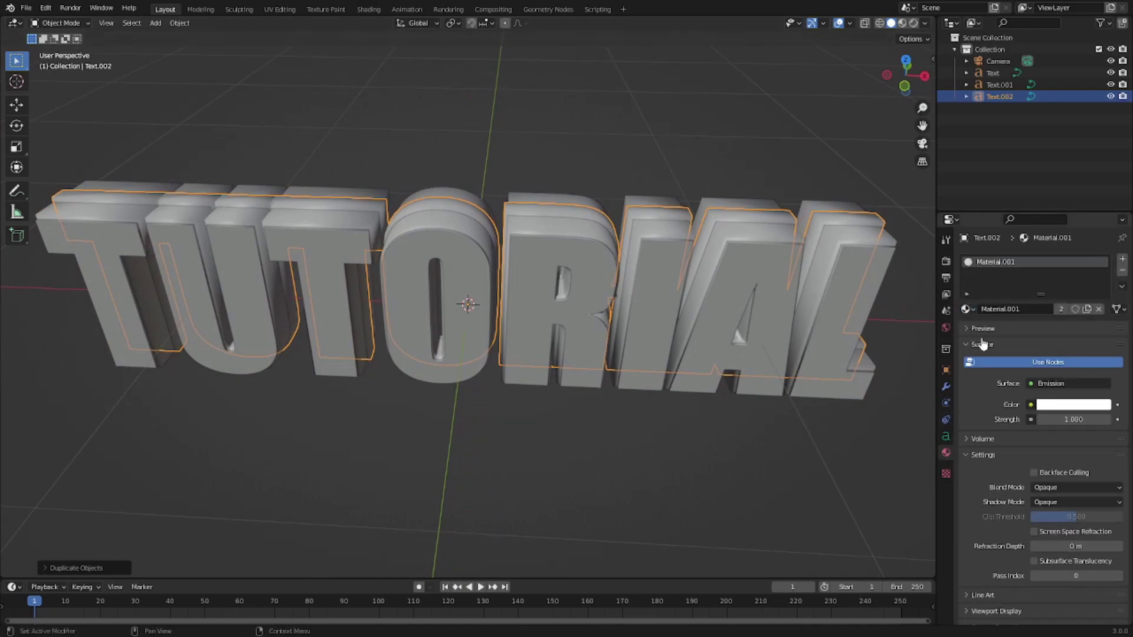
click(913, 22)
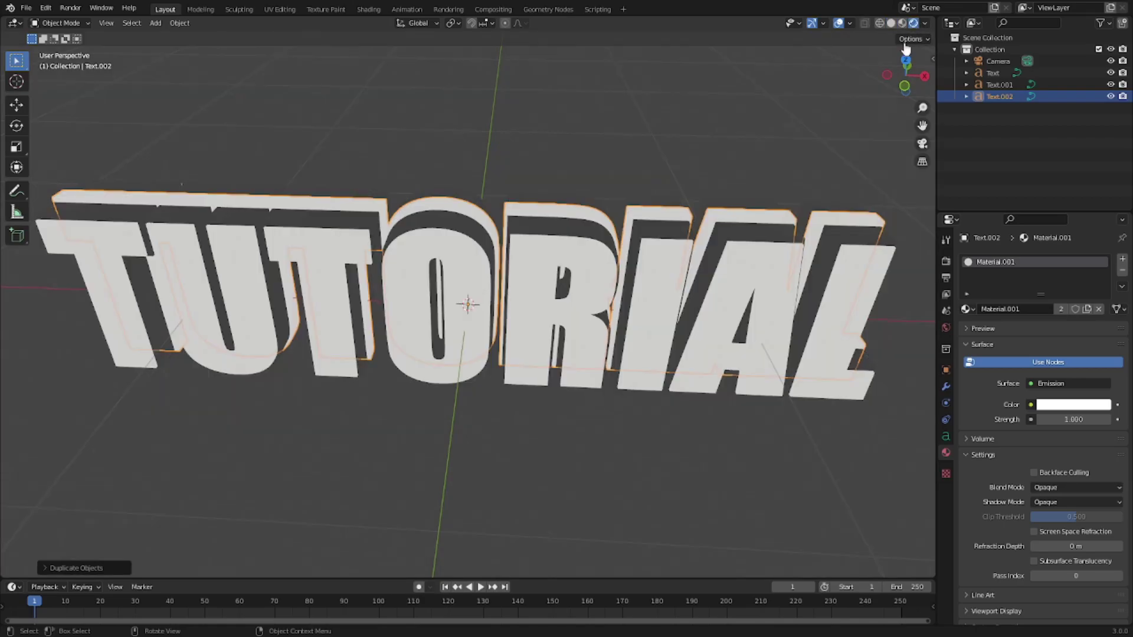
Step: Reduce the extrude of the glowing middle text layer to 0.01 m
drag(905, 48, 693, 183)
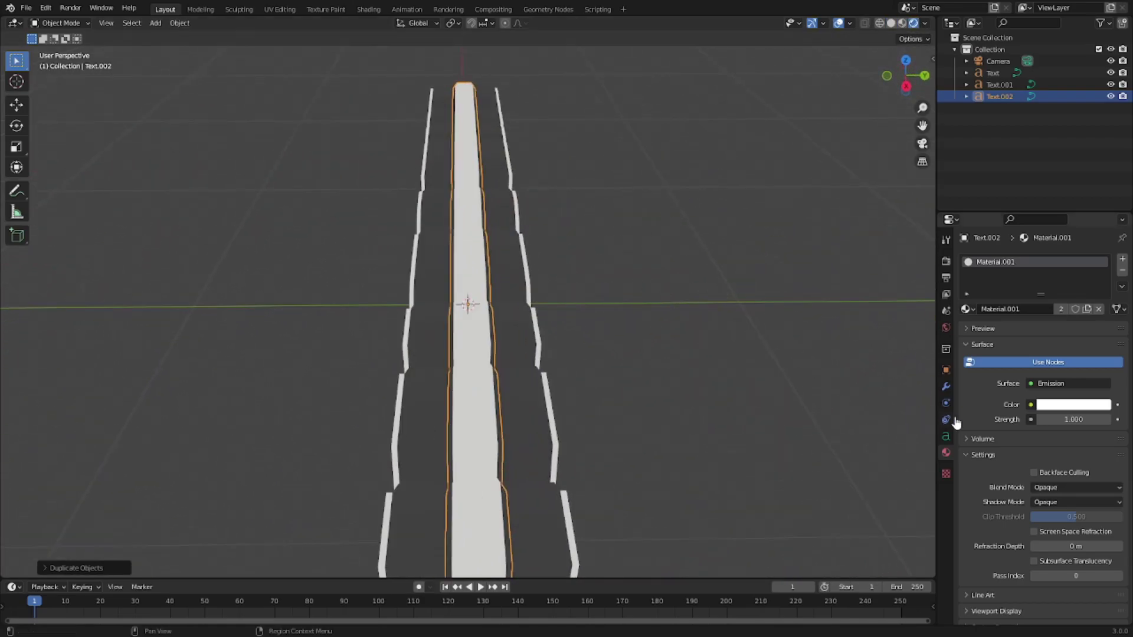
click(946, 387)
click(946, 437)
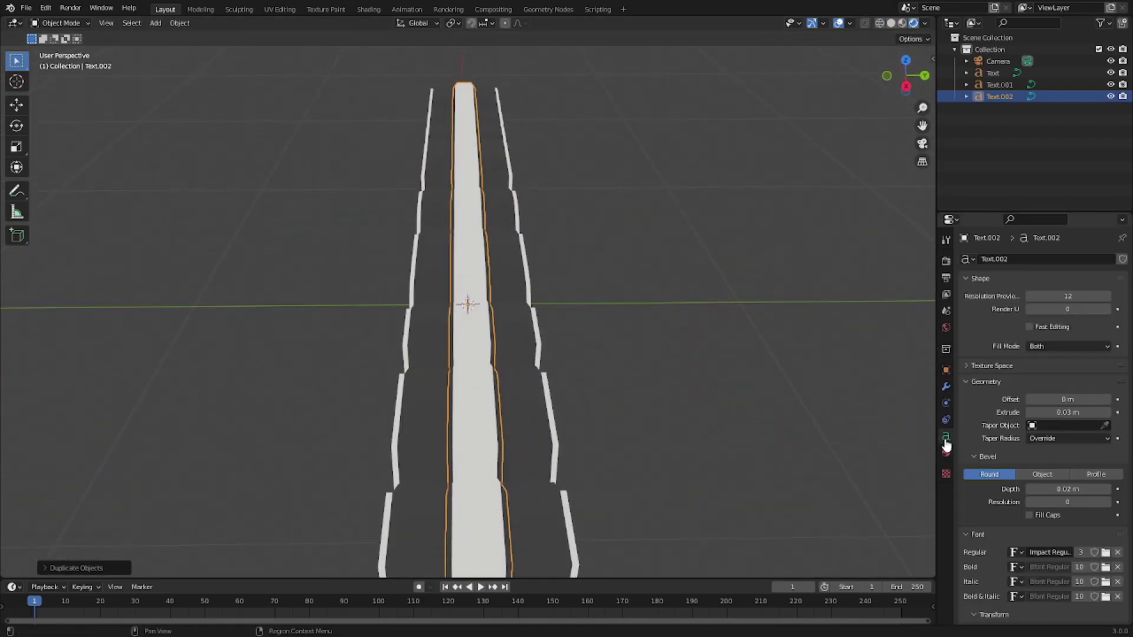
click(1030, 413)
click(1030, 412)
middle_drag(655, 348, 730, 320)
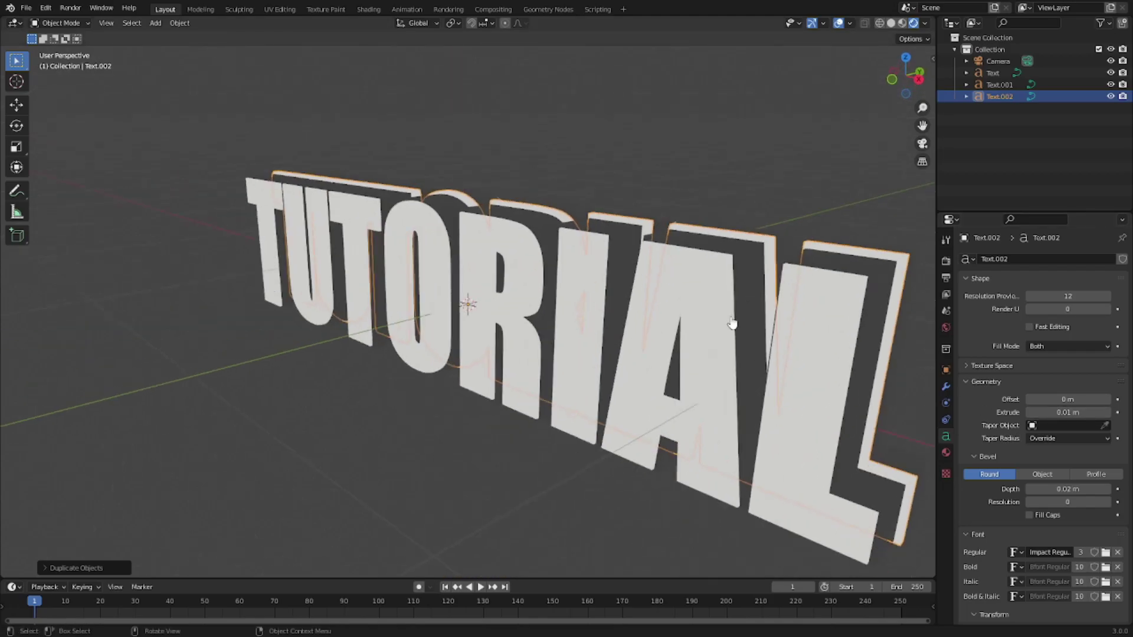
Step: Try a smaller bevel depth on the glowing middle text layer, and undo the change
click(488, 433)
middle_drag(488, 433, 673, 445)
click(1066, 489)
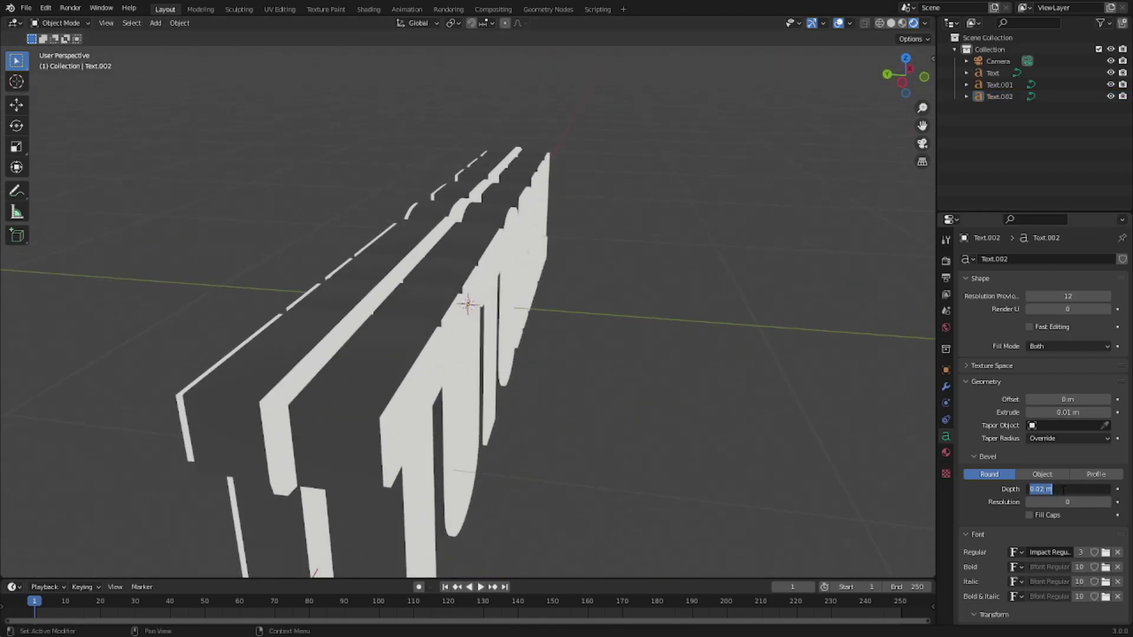
text(0)
key(Return)
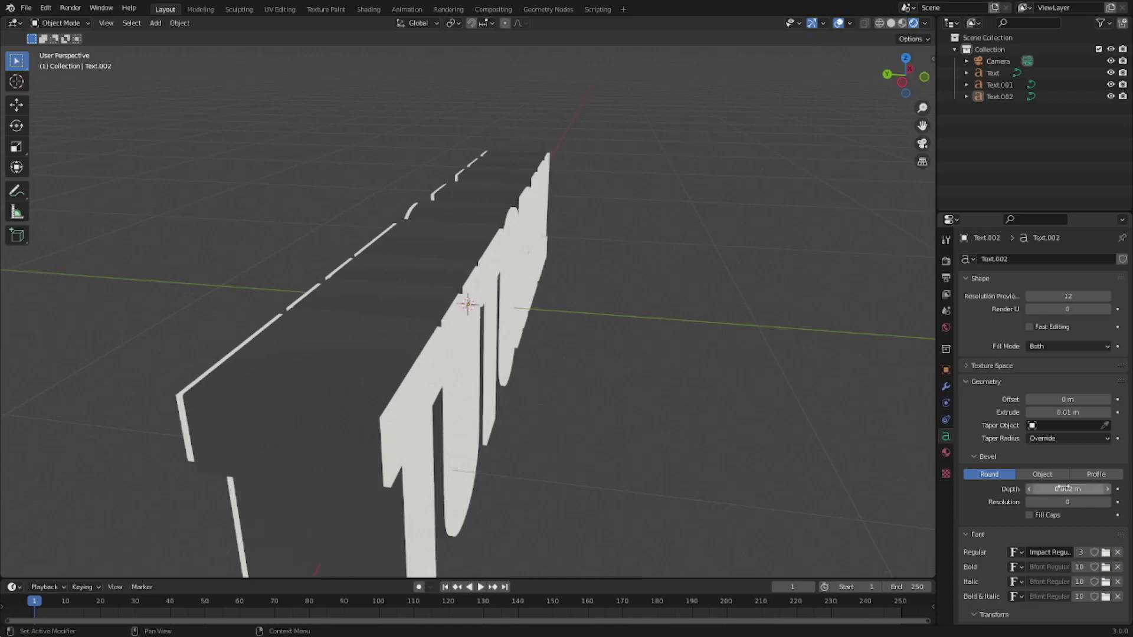
key(ctrl+z)
Step: Set the bevel depth of the glowing middle text layer to 0.015 m
click(1072, 487)
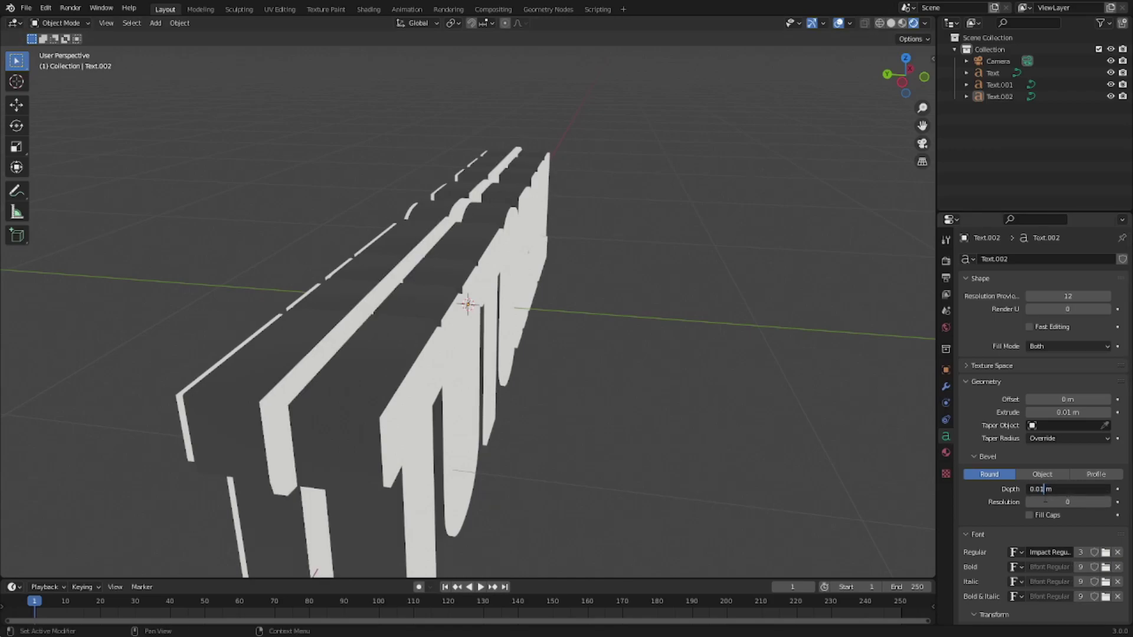
text(5)
key(Return)
Step: Make the beveled body text's material reflective with Metallic 1.000, Specular 1.000 and Roughness 0.185
middle_drag(753, 387, 496, 295)
click(496, 295)
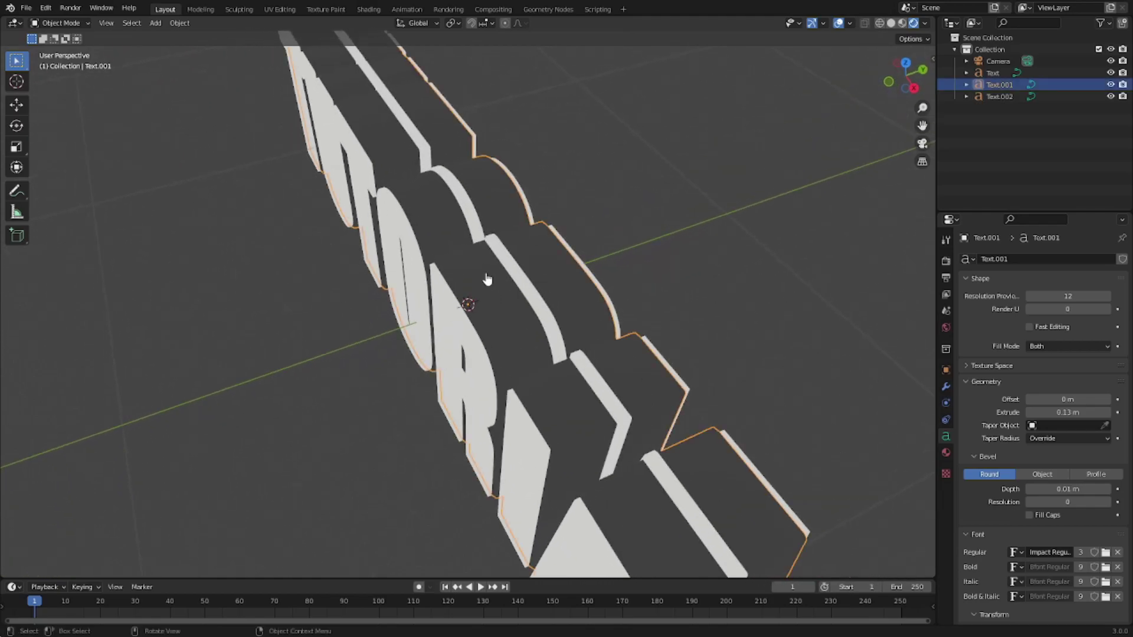
click(946, 452)
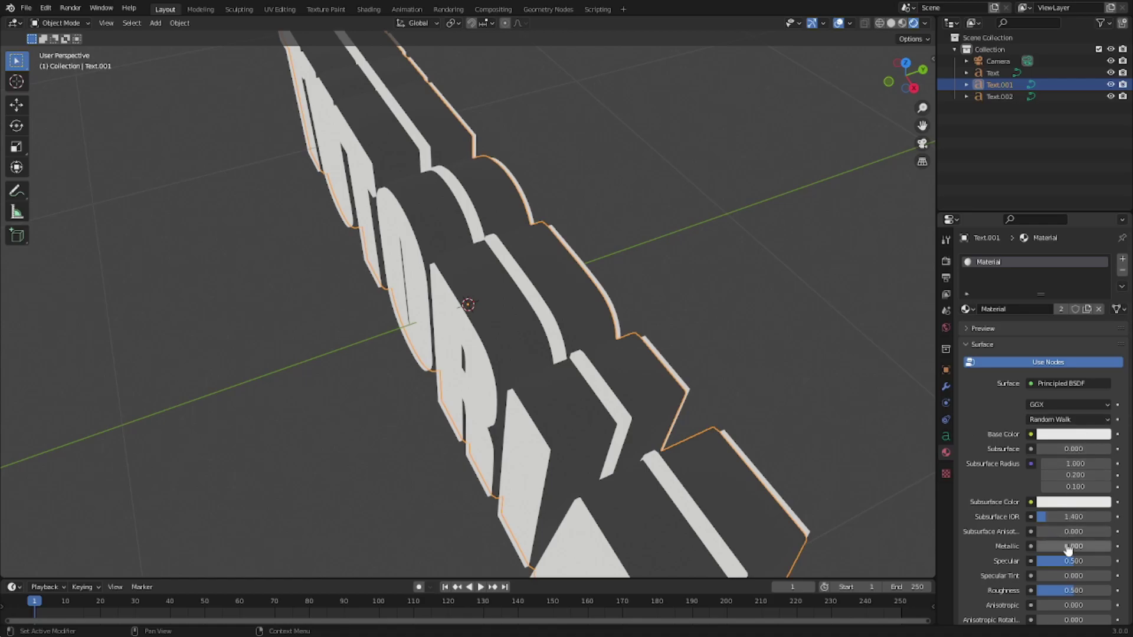
drag(1071, 561, 1113, 549)
middle_drag(761, 379, 744, 321)
Step: Enable Screen Space Reflections and Bloom for the Eevee render, and inspect the effect on the text
click(946, 265)
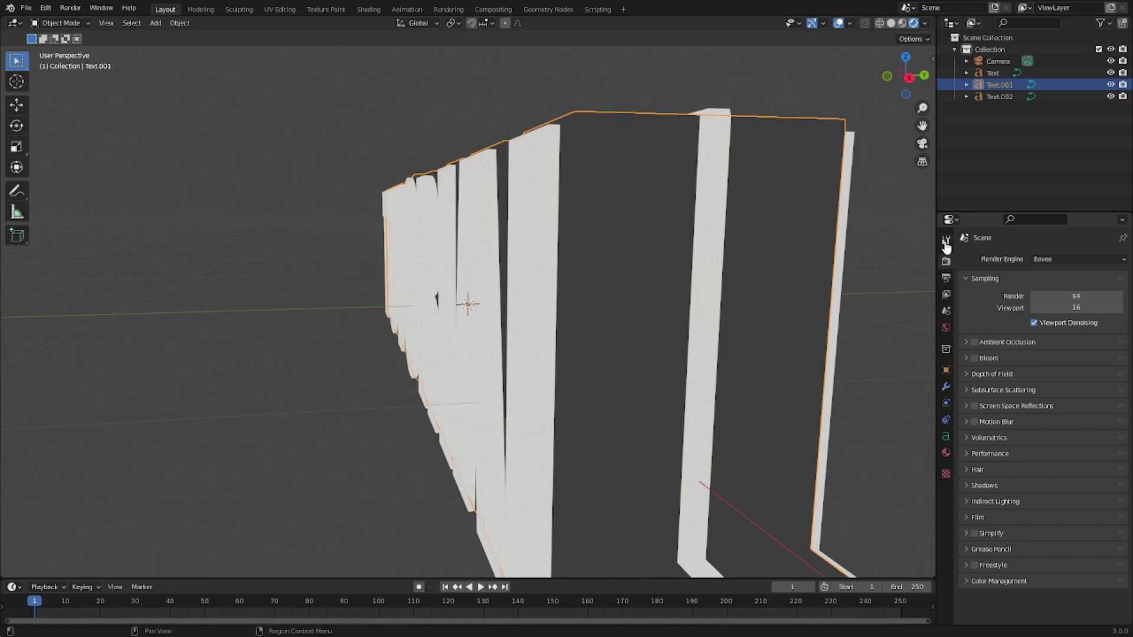
click(974, 407)
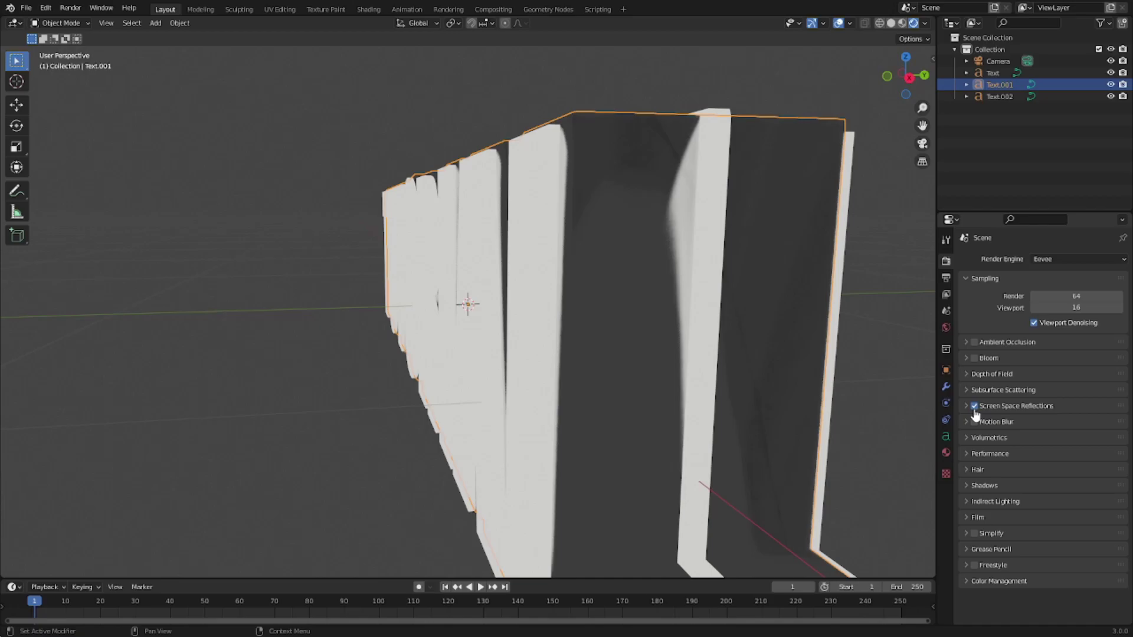
click(971, 358)
click(975, 359)
click(967, 359)
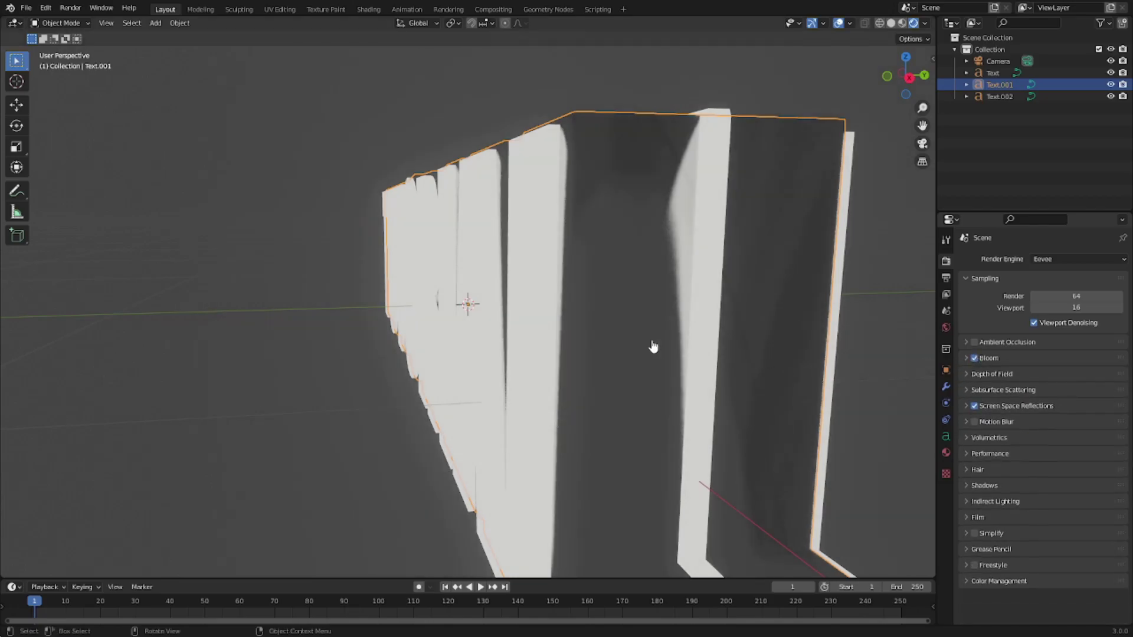
middle_drag(653, 347, 799, 278)
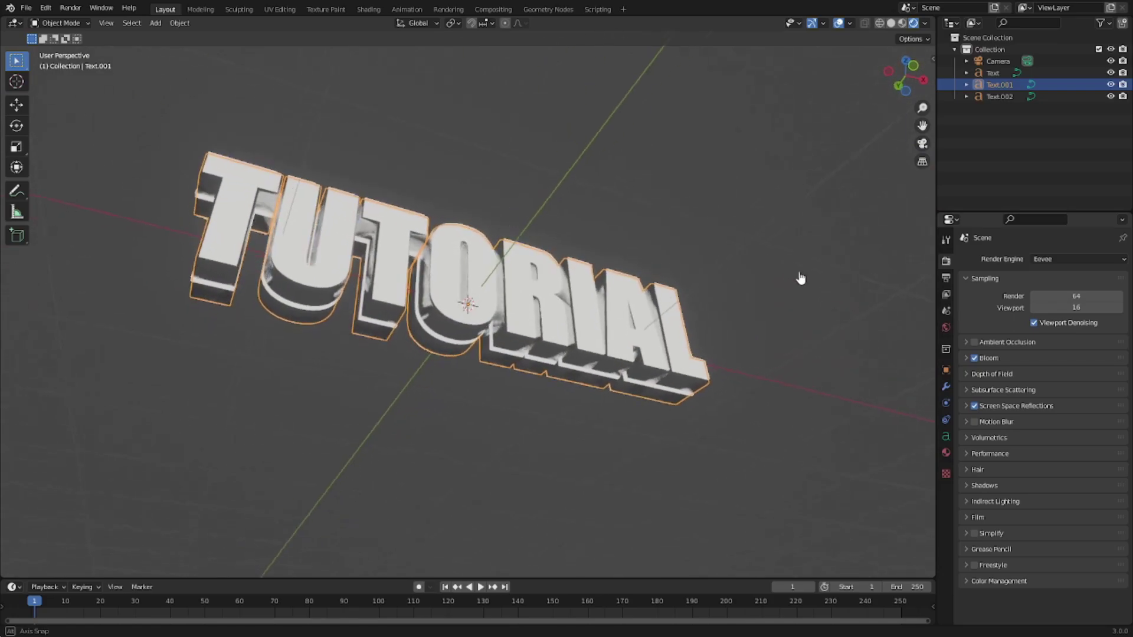
scroll(578, 292, up, 2)
middle_drag(578, 292, 607, 295)
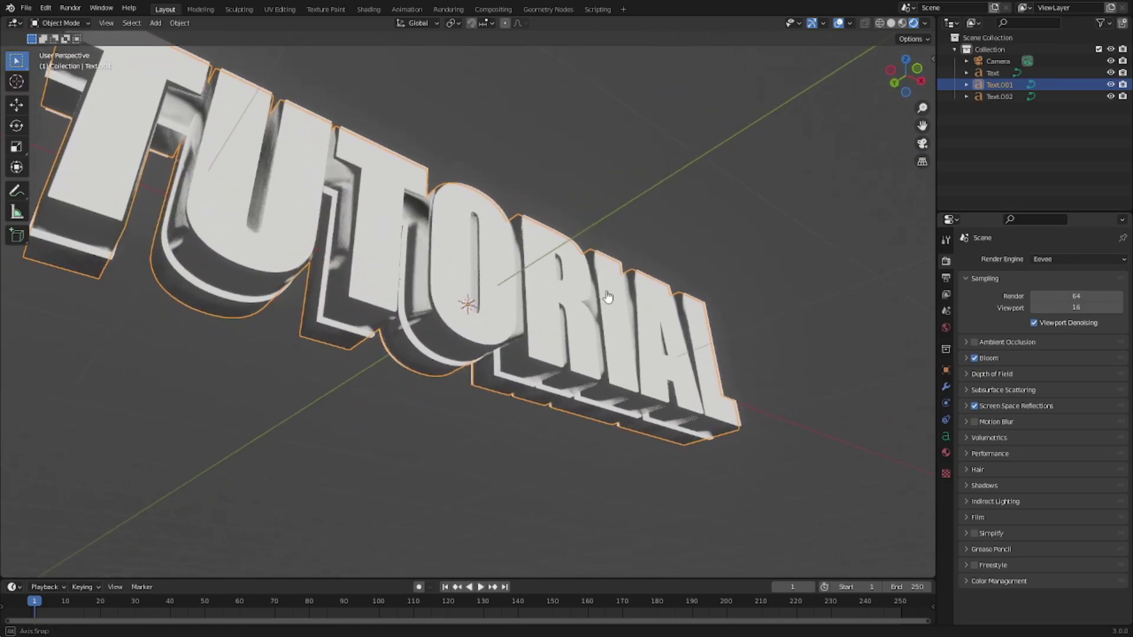
Step: Set the original text's emission colour to a saturated purple and its emission strength to about 6.1
click(390, 224)
click(945, 453)
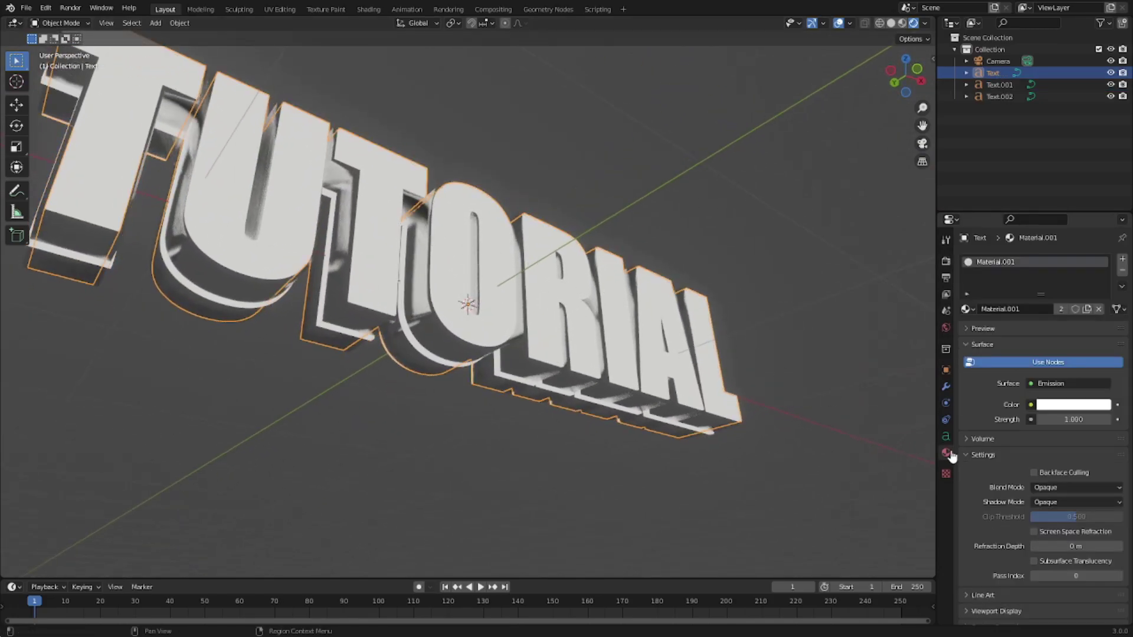
click(1071, 405)
click(1068, 405)
click(1062, 264)
mouse_move(1062, 264)
mouse_down()
mouse_move(1045, 235)
mouse_move(1016, 304)
mouse_move(1010, 264)
mouse_move(1021, 309)
mouse_move(1058, 307)
mouse_up()
click(1065, 271)
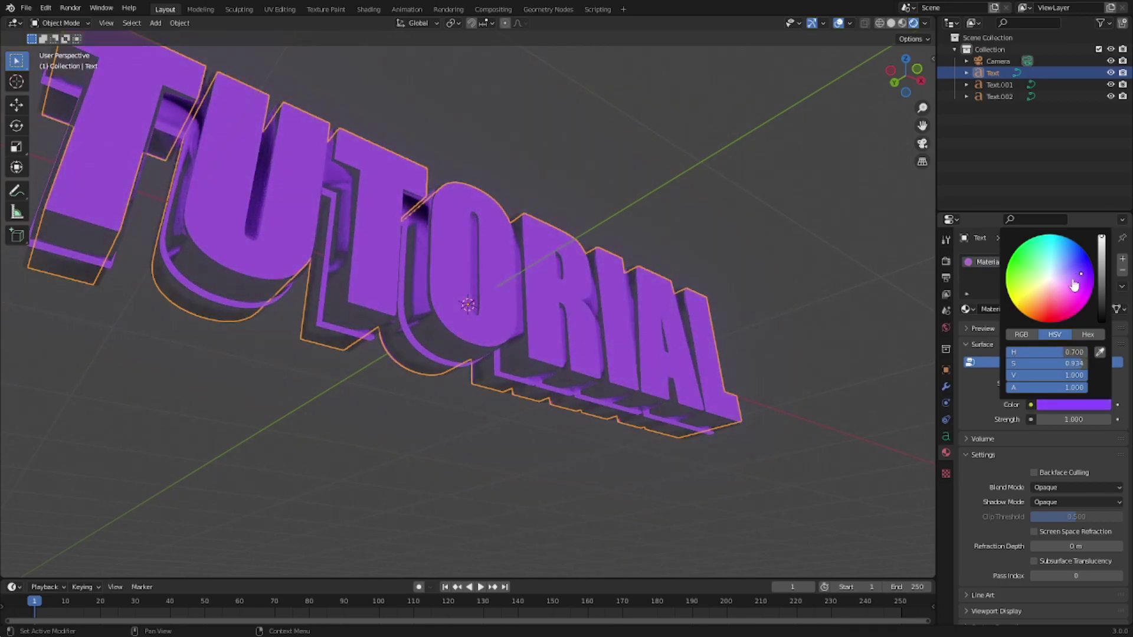
drag(1073, 419, 1102, 419)
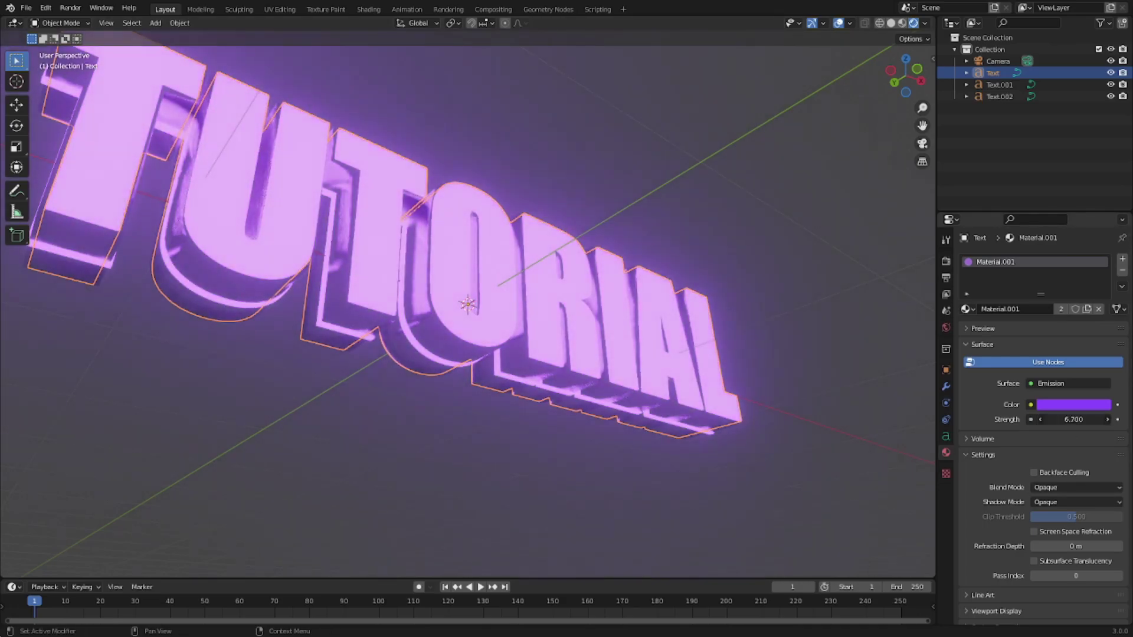
middle_drag(847, 377, 680, 377)
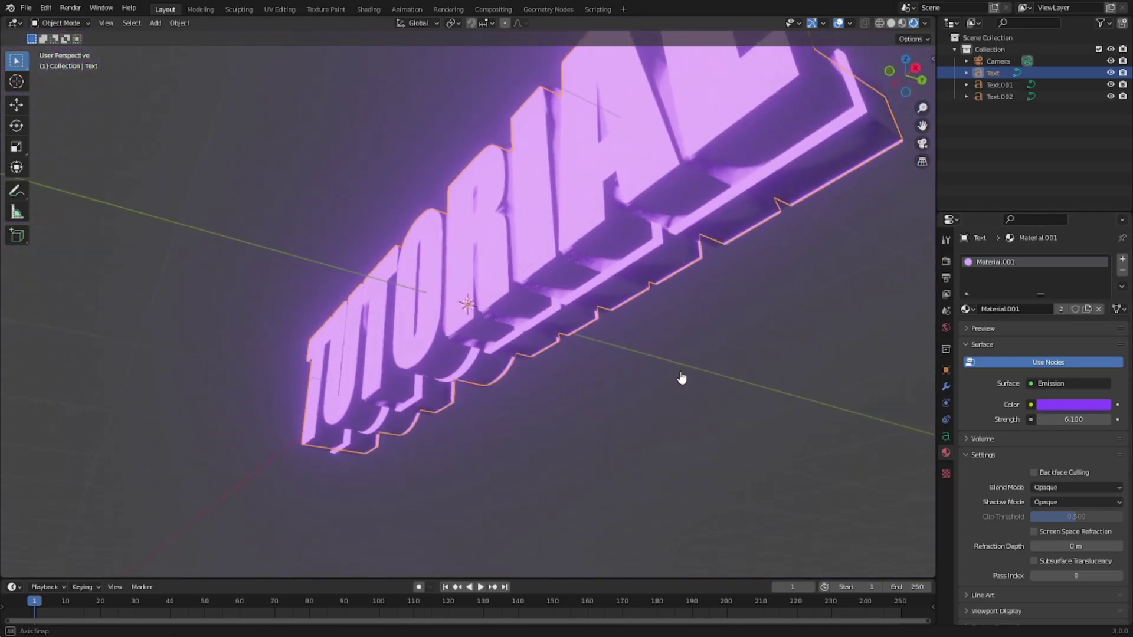
Step: Darken the world background colour to black and check the glowing title through the camera
click(696, 202)
middle_drag(696, 202, 878, 156)
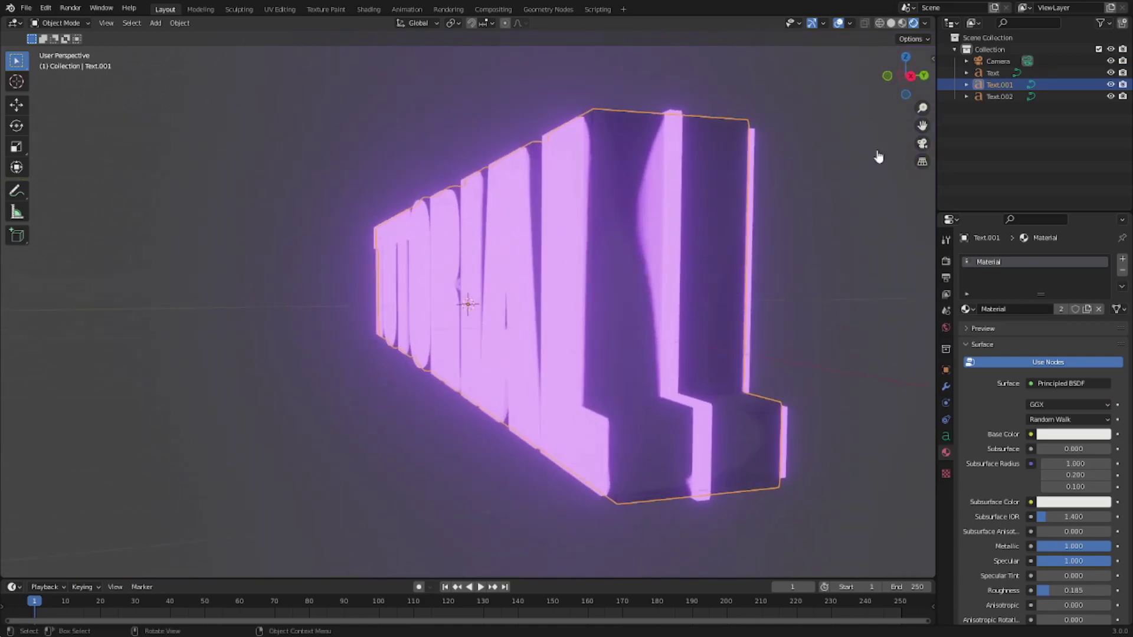
middle_drag(551, 162, 645, 207)
click(947, 330)
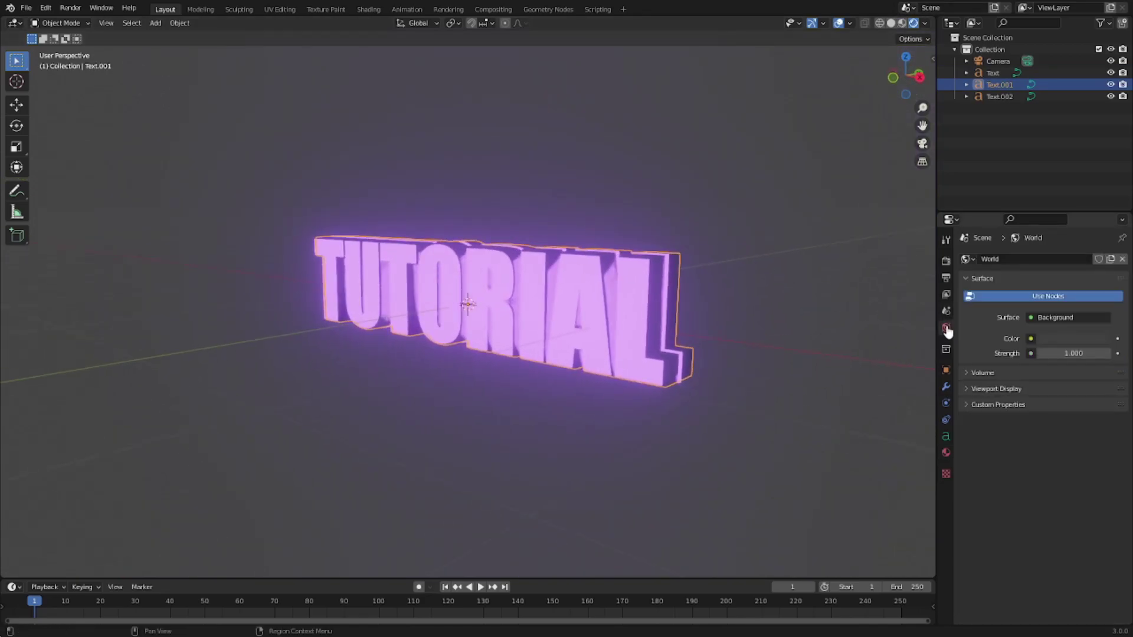
click(1070, 340)
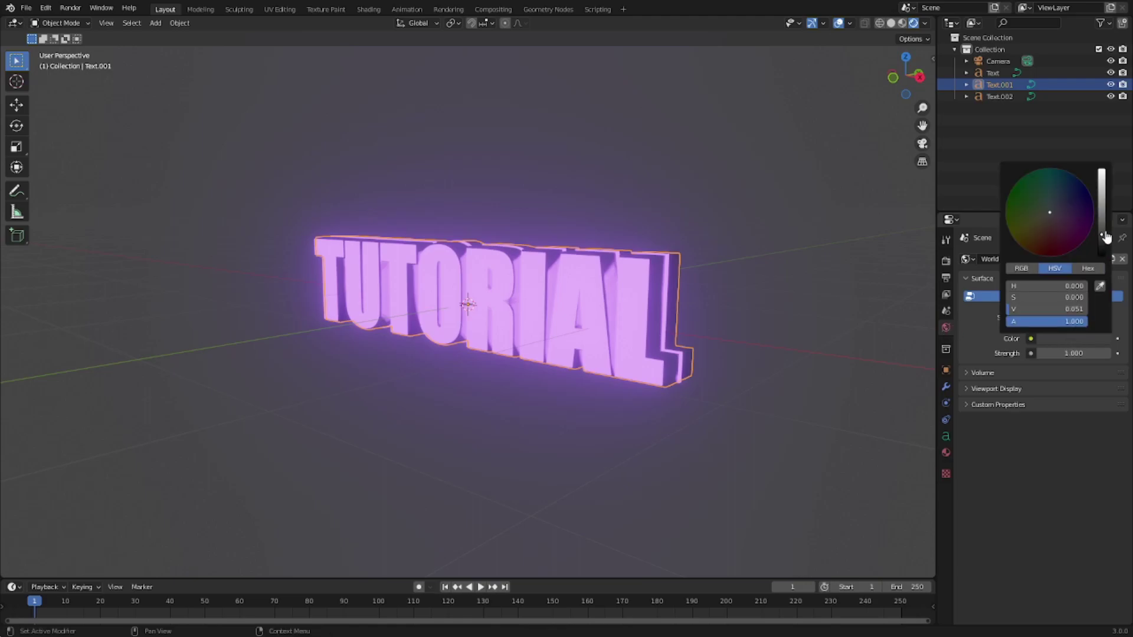
drag(1105, 236, 1104, 257)
key(KP_0)
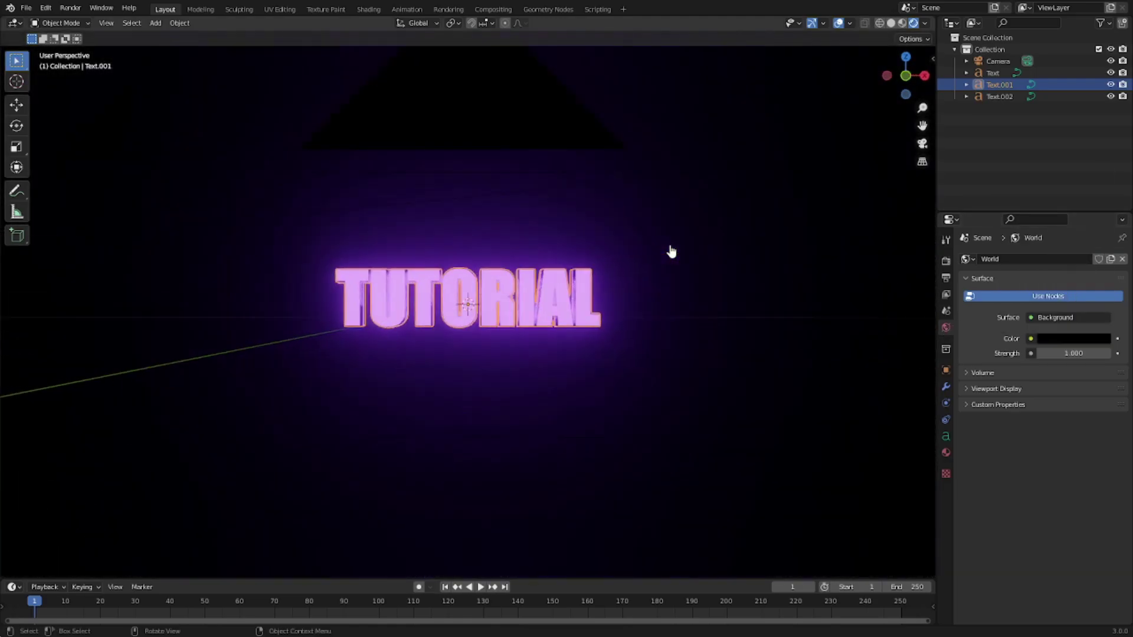
click(577, 323)
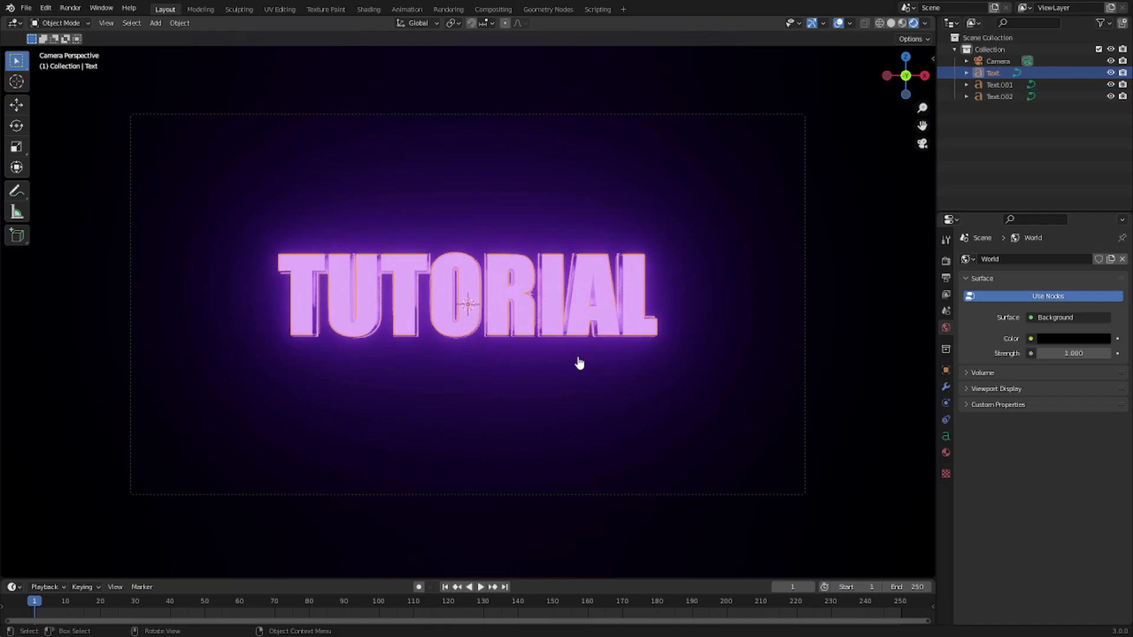
middle_drag(569, 289, 513, 365)
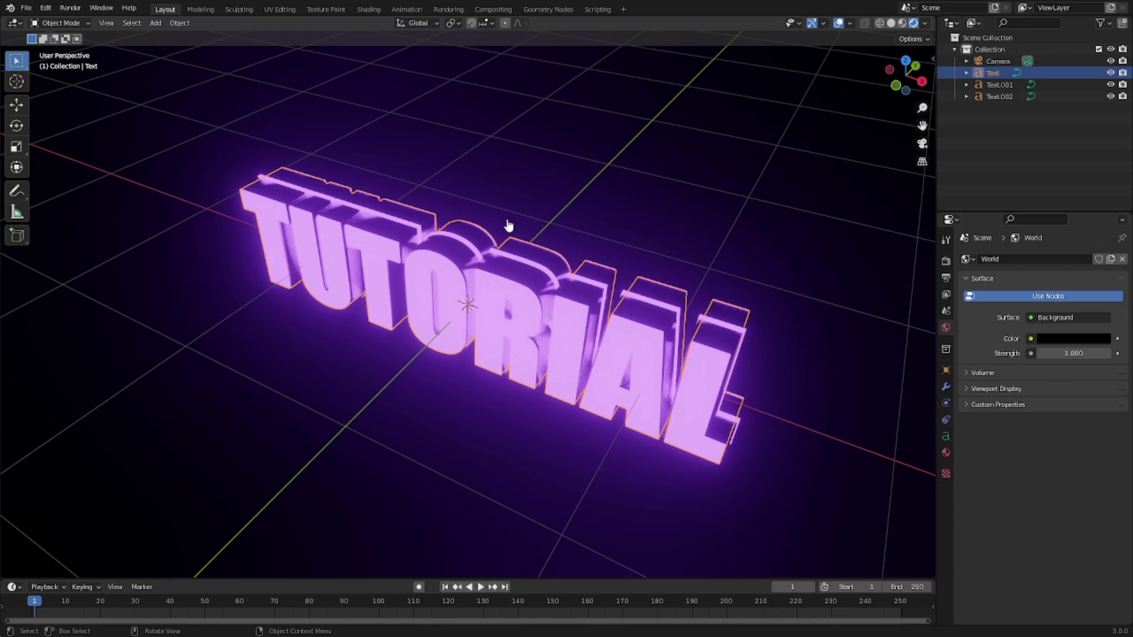
Step: Add a Plain Axes empty at the centre of the scene
key(shift+a)
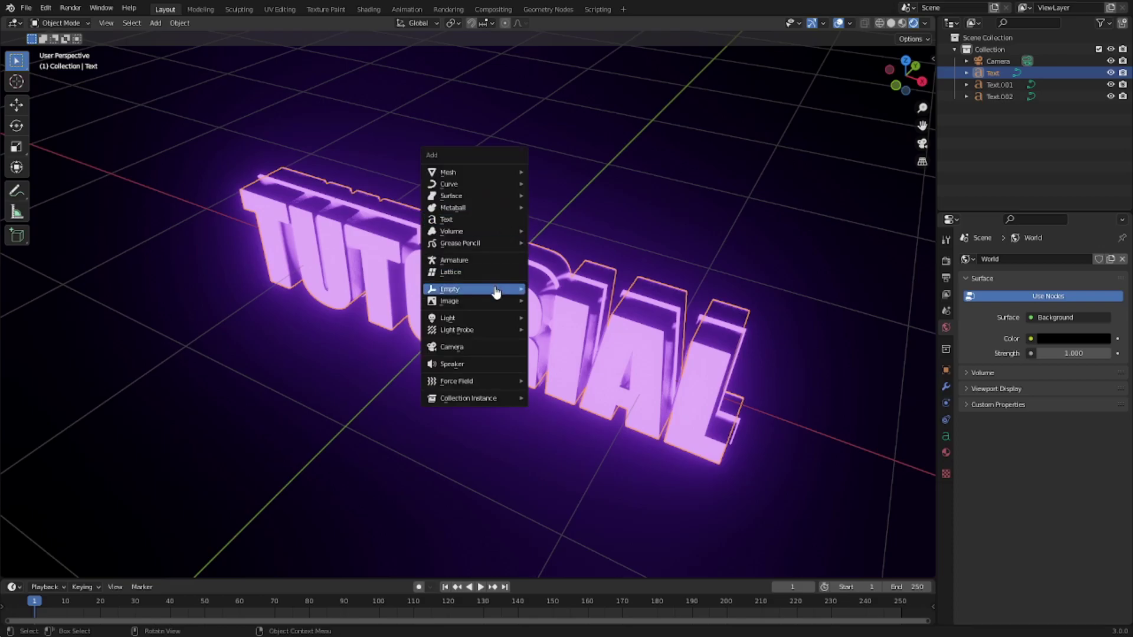
mouse_move(497, 294)
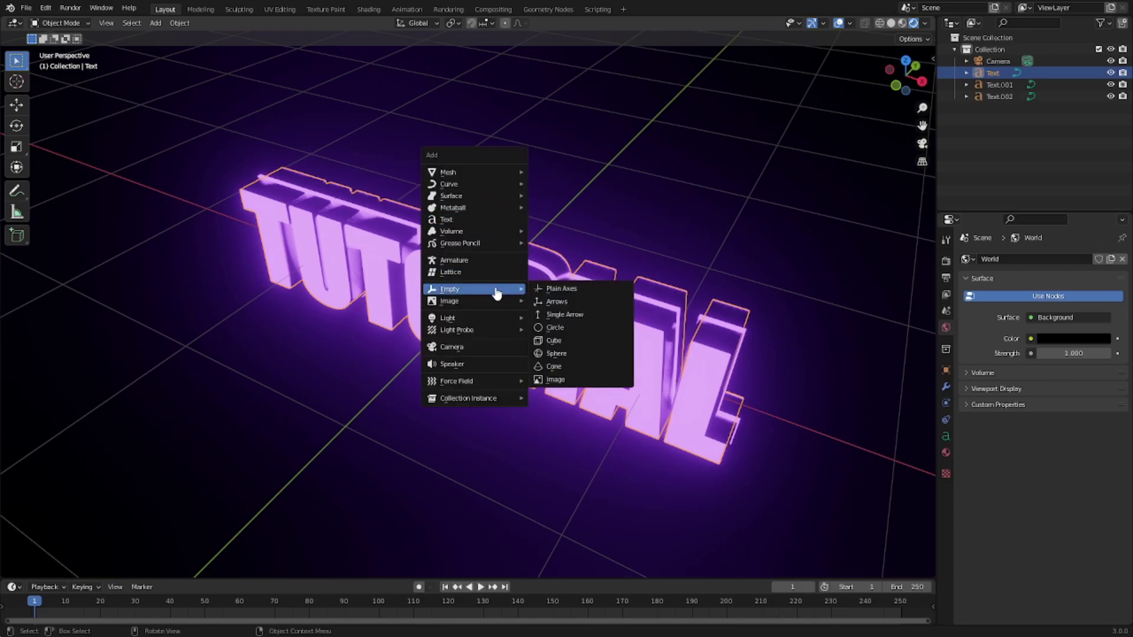
click(561, 289)
middle_drag(514, 264, 683, 306)
Step: Parent the three TUTORIAL text objects to the empty using the Object option
click(822, 421)
drag(880, 450, 588, 158)
drag(852, 444, 702, 224)
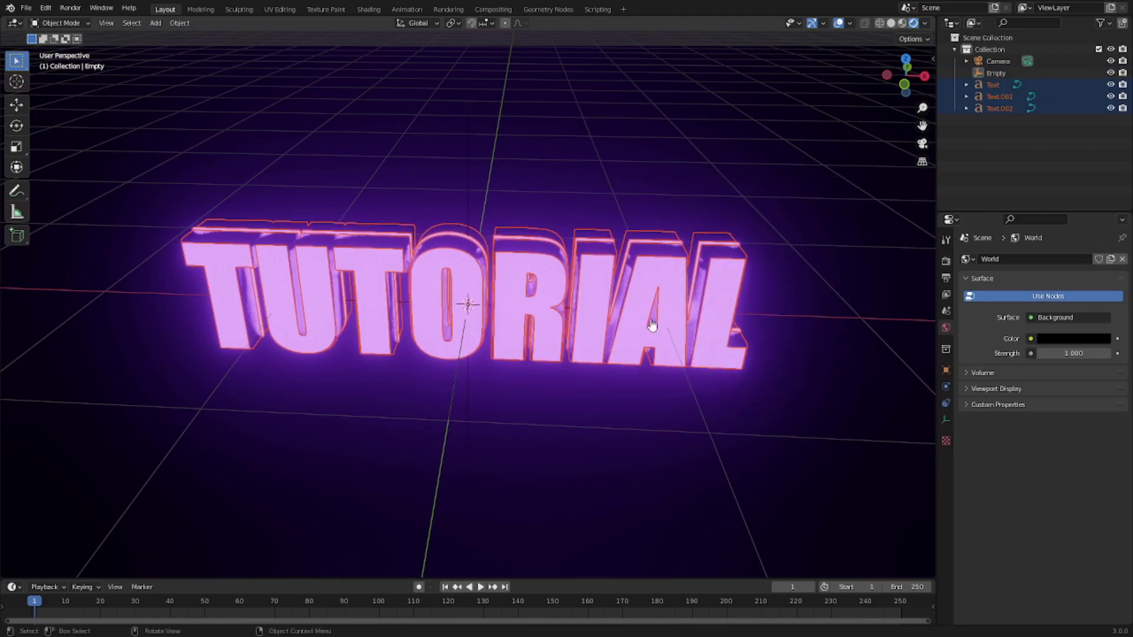
shift+click(469, 155)
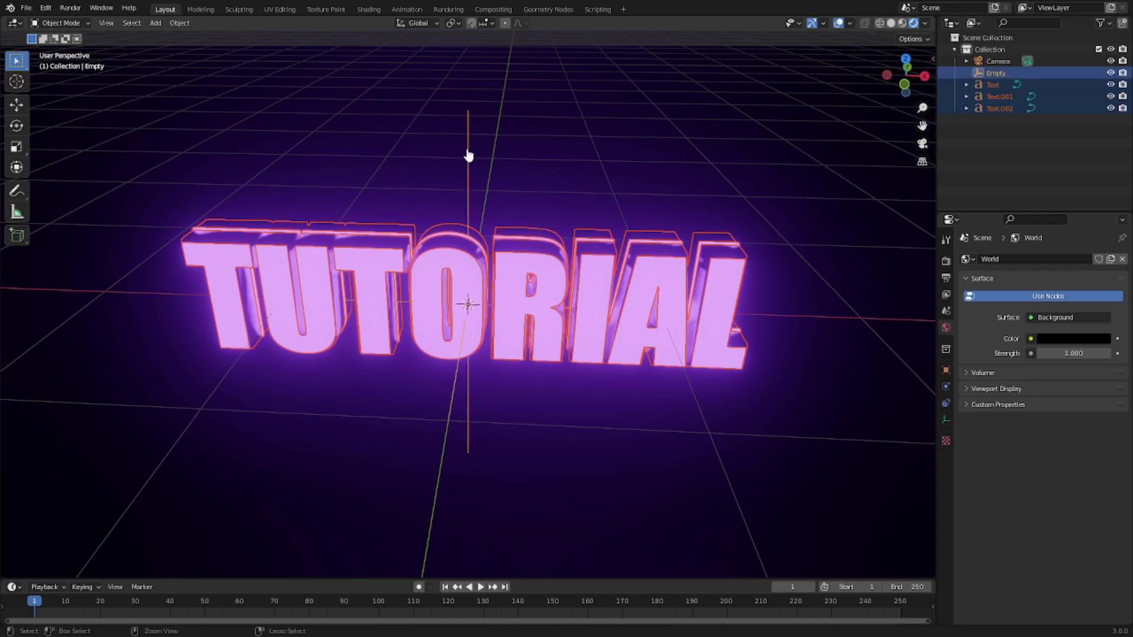
key(ctrl+p)
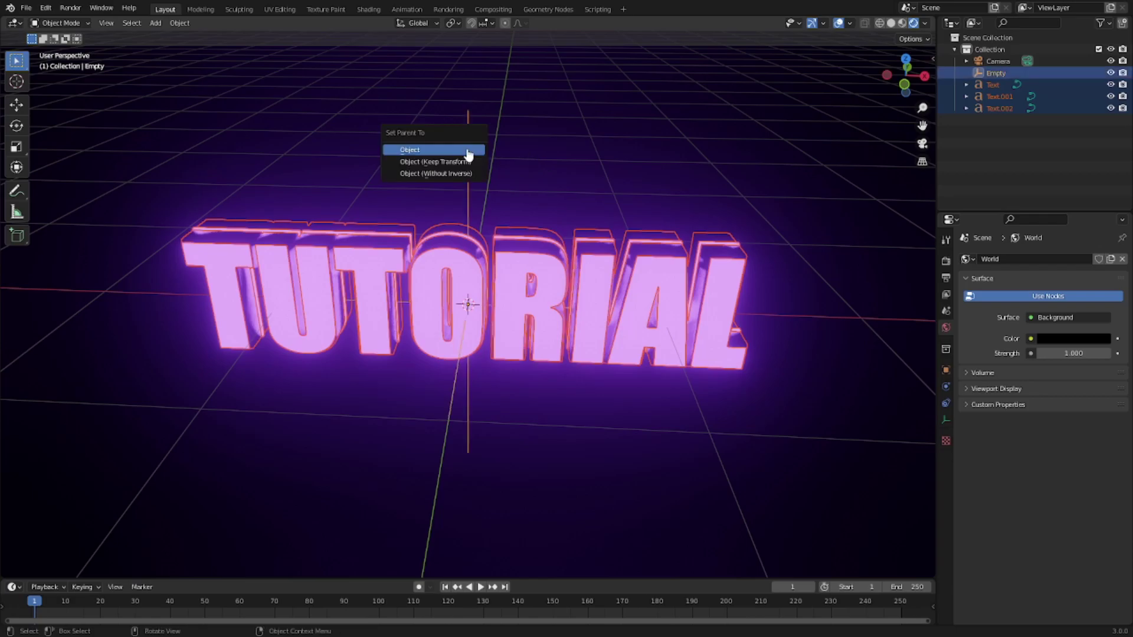
click(469, 151)
Step: Select only the empty and trackball-rotate it in the camera view so the title slants upward, showing its extruded depth
click(469, 156)
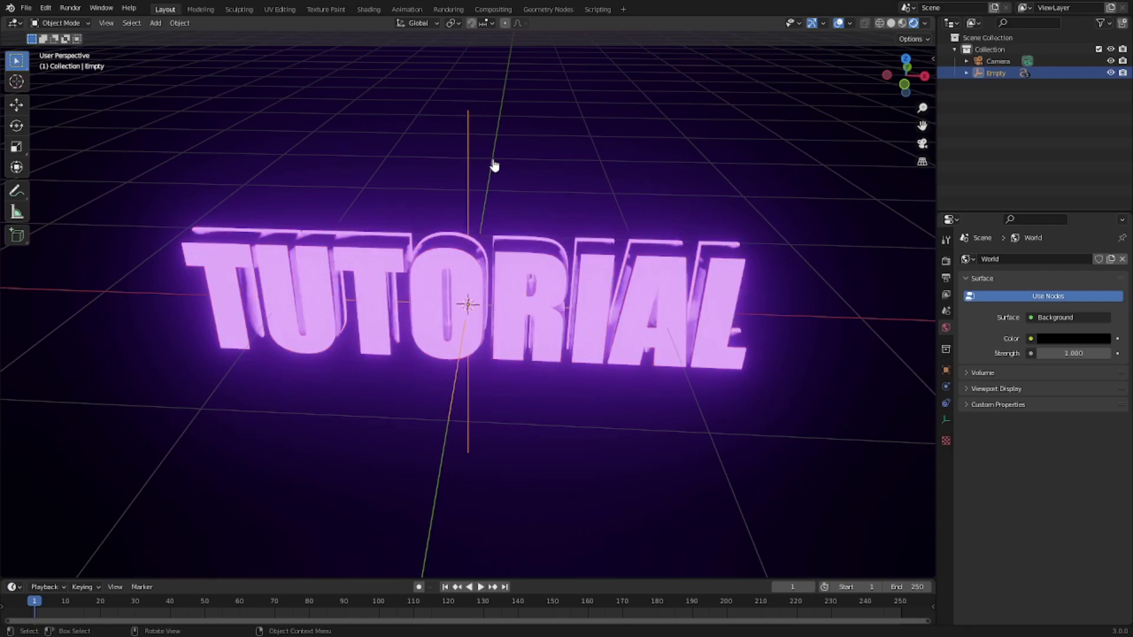
key(r)
key(r)
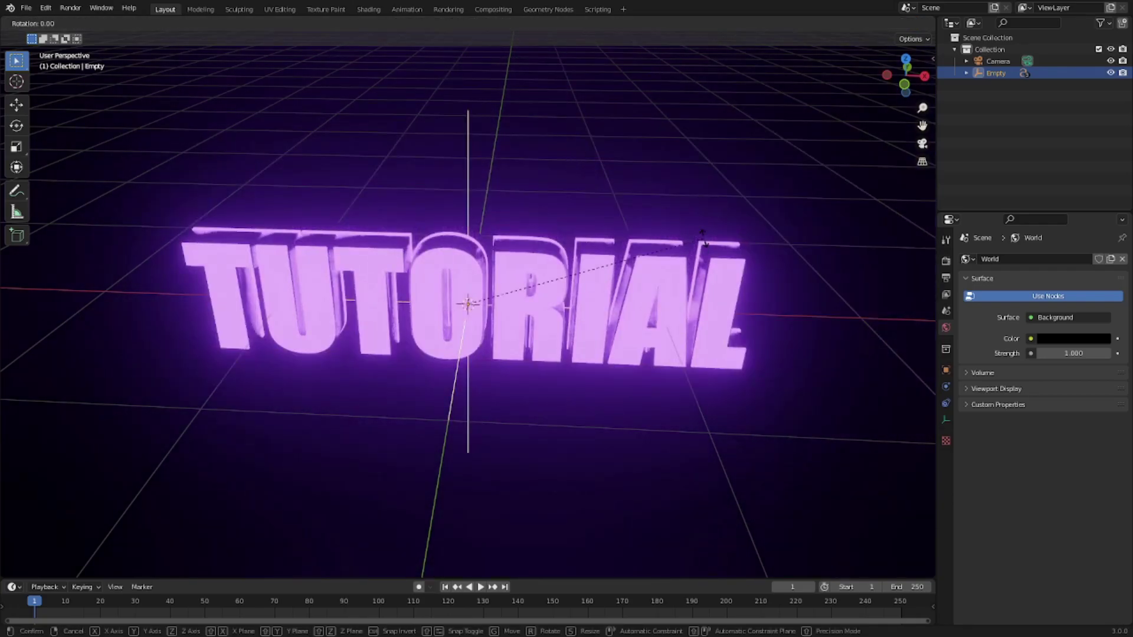
key(KP_0)
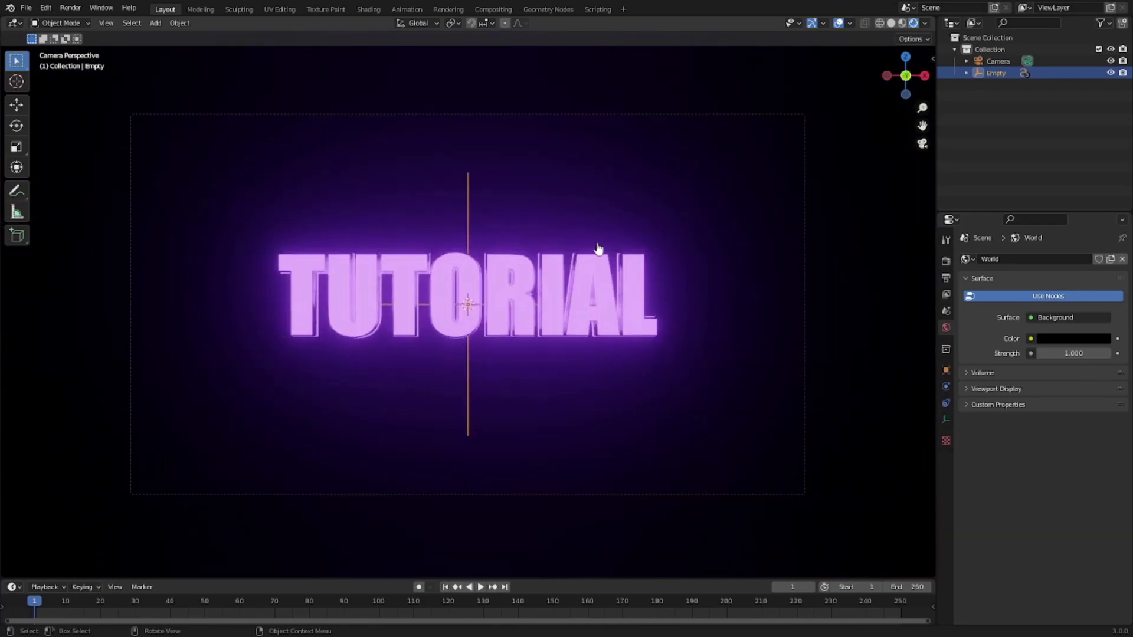
key(r)
key(r)
key(Escape)
key(r)
key(r)
click(618, 262)
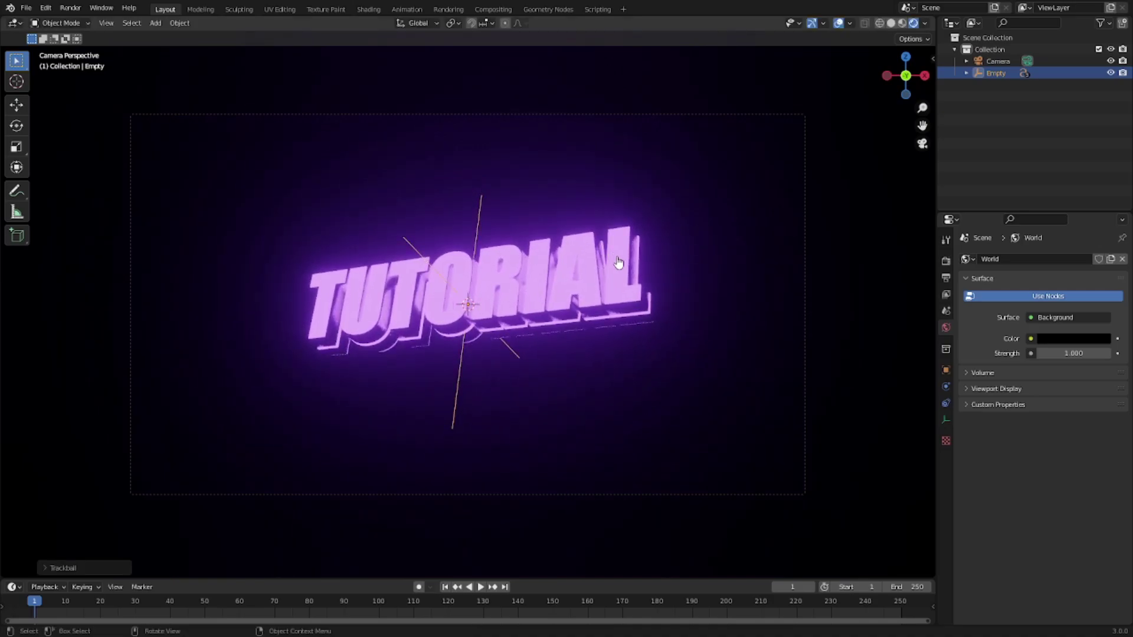
Step: Fine-tune the empty's scale, position and rotation to frame the slanted title in the camera view
key(s)
click(720, 270)
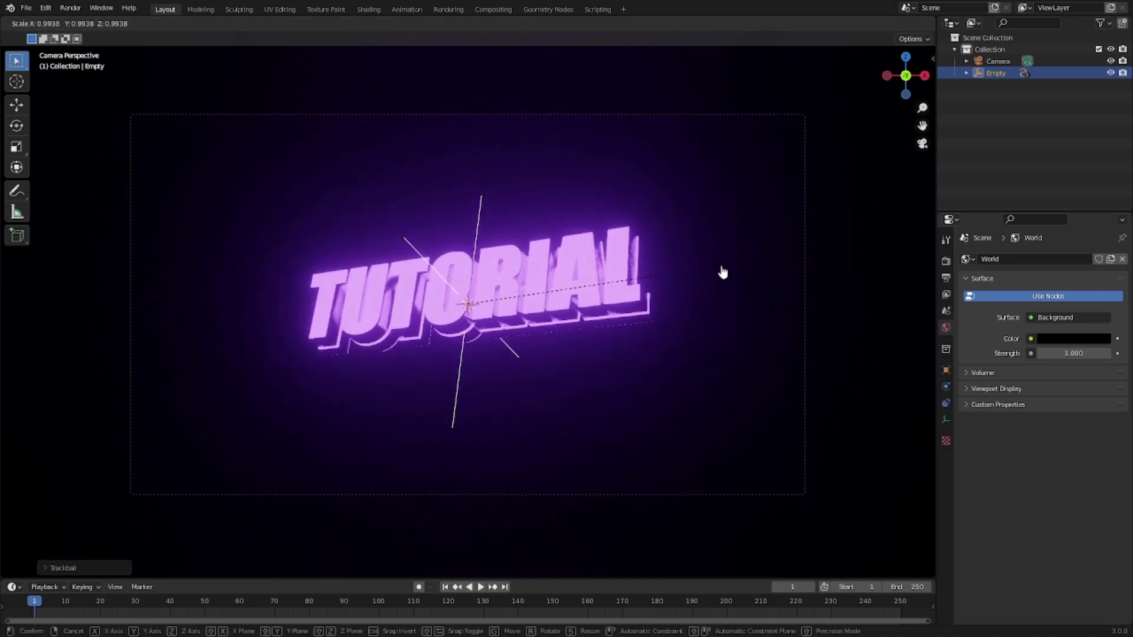
key(g)
click(715, 285)
key(r)
click(718, 286)
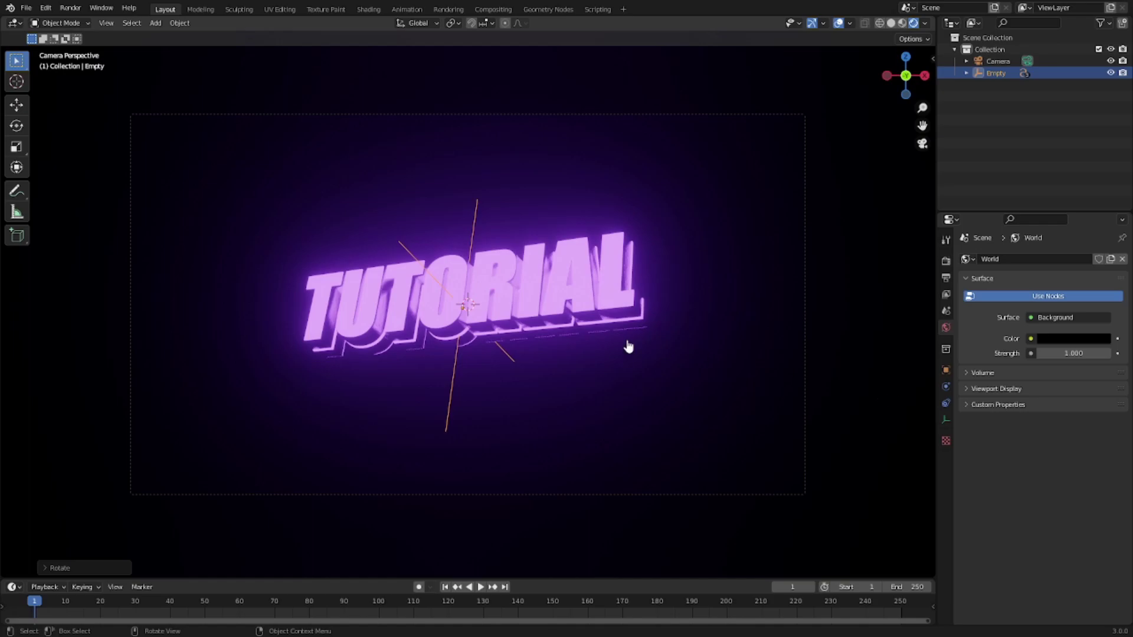
Step: Adjust the body text's material to Metallic 0.236, Specular Tint 0.441 and Roughness 0.193, and check the result up close
click(584, 323)
click(946, 452)
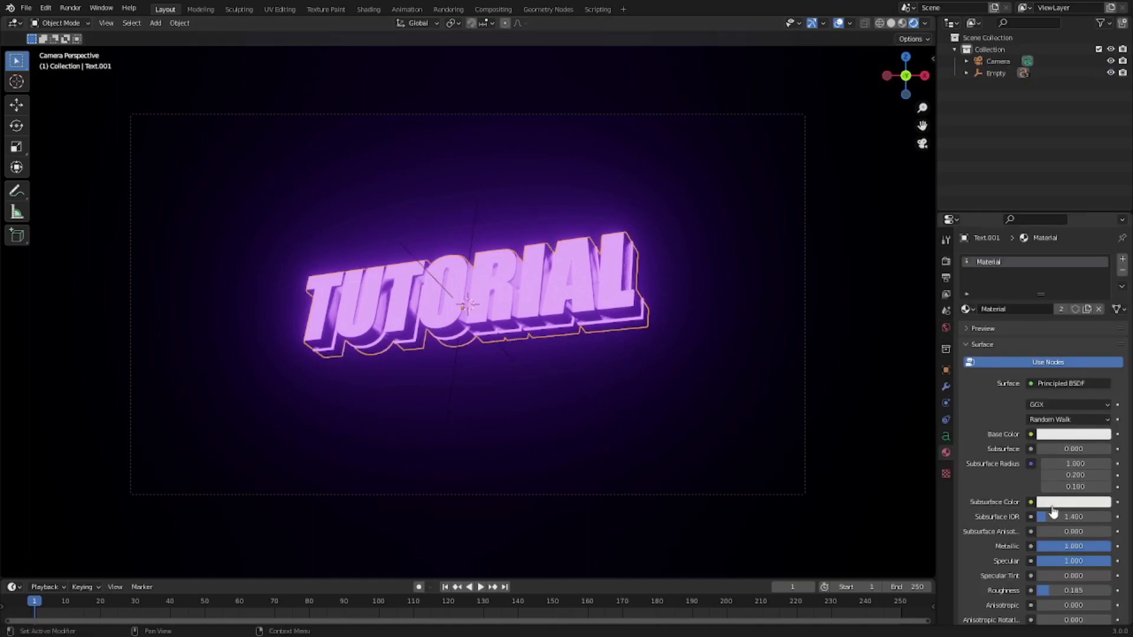
mouse_move(1066, 590)
mouse_down()
mouse_move(1099, 590)
mouse_move(1052, 590)
mouse_move(1110, 576)
mouse_move(1037, 575)
mouse_move(1110, 576)
mouse_move(1070, 576)
mouse_up()
drag(1109, 545, 1048, 545)
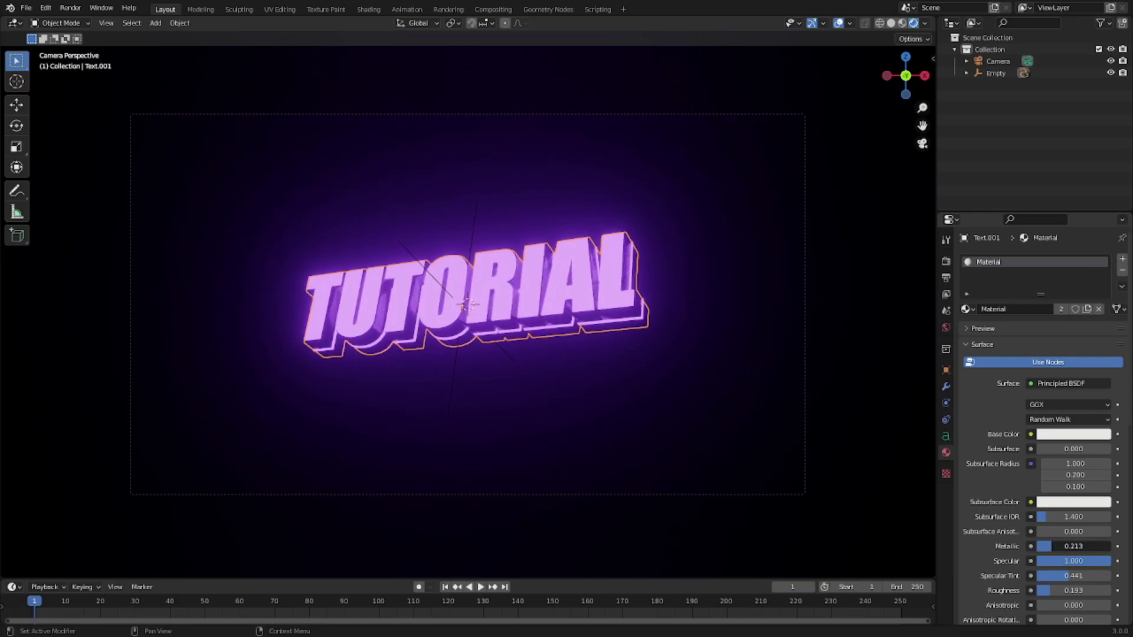
mouse_move(1048, 546)
mouse_down()
mouse_move(1112, 546)
mouse_move(1049, 546)
mouse_up()
scroll(570, 353, up, 5)
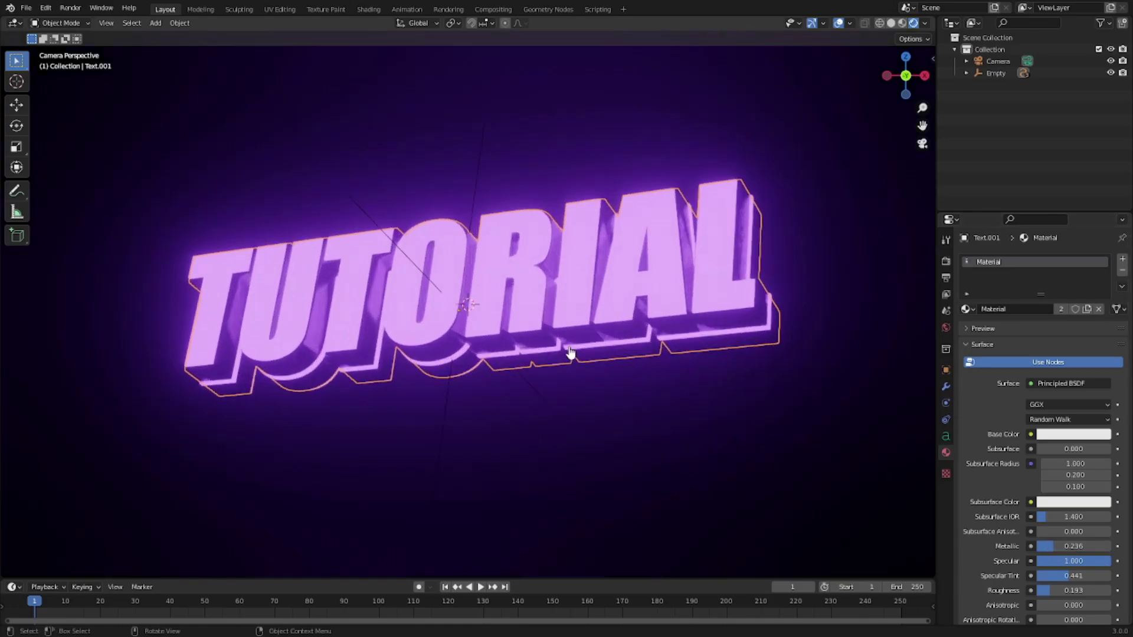
scroll(613, 430, down, 5)
scroll(625, 429, up, 4)
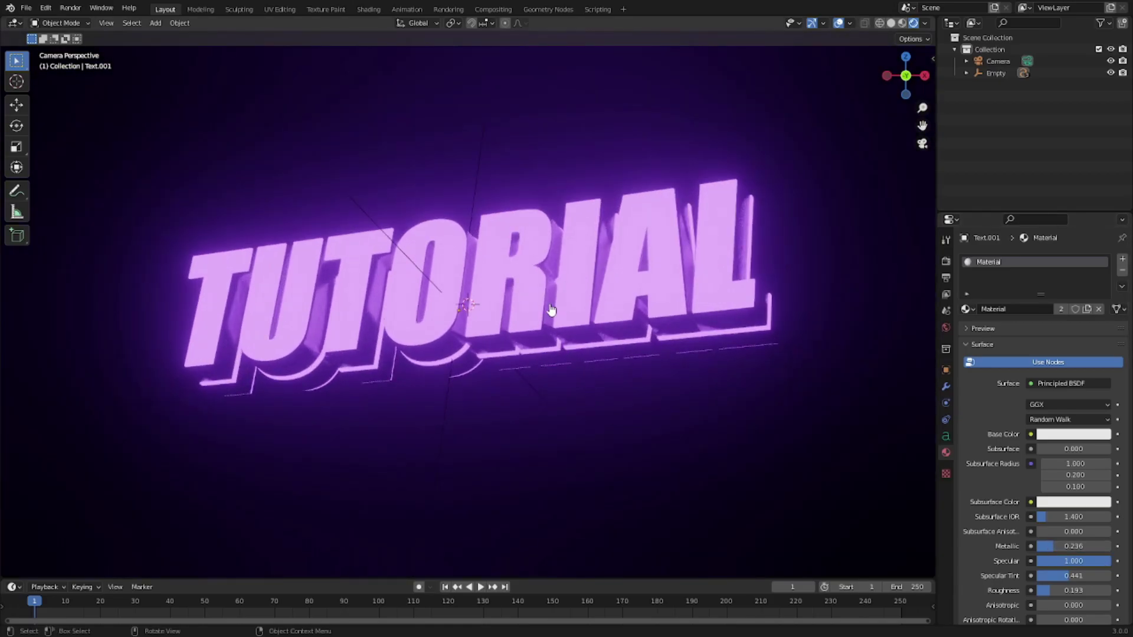
Step: Select the glowing front text and change the scene's colour management View Transform to Standard
click(552, 311)
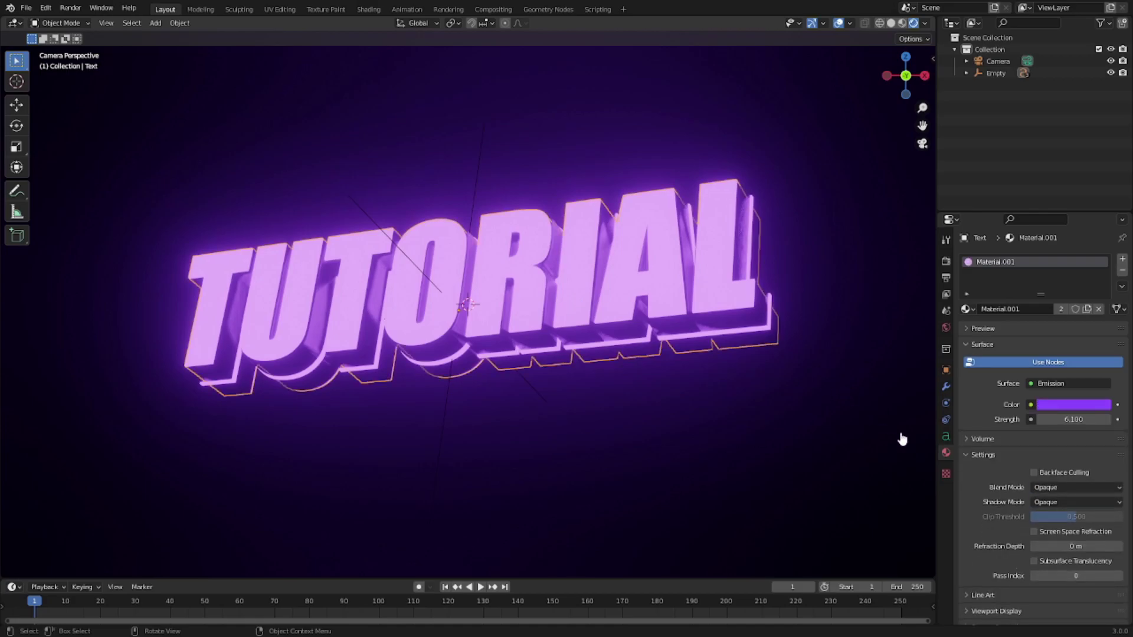
click(945, 262)
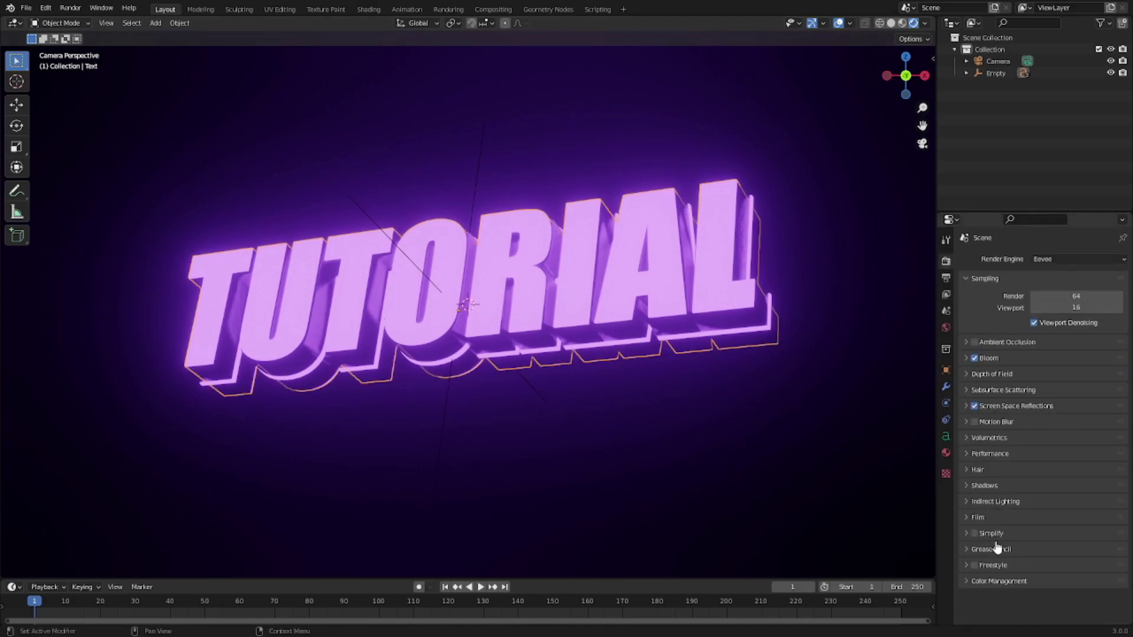
click(1003, 582)
scroll(1011, 583, down, 3)
click(1055, 543)
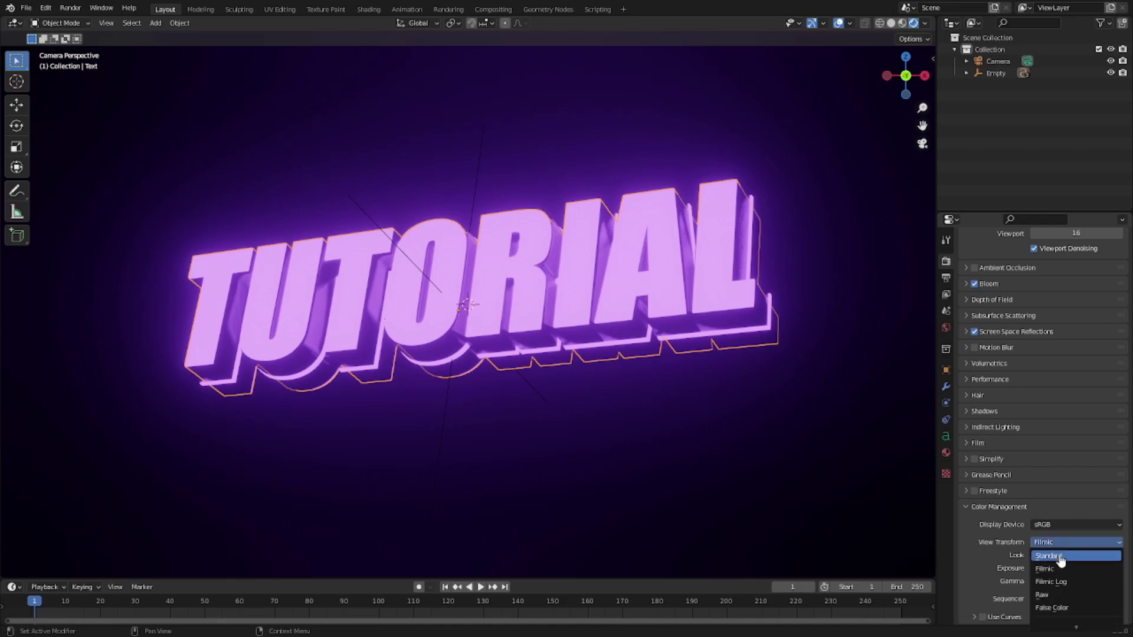
click(1053, 530)
Step: Raise the emission strength of the glowing text's material to about 9
click(946, 453)
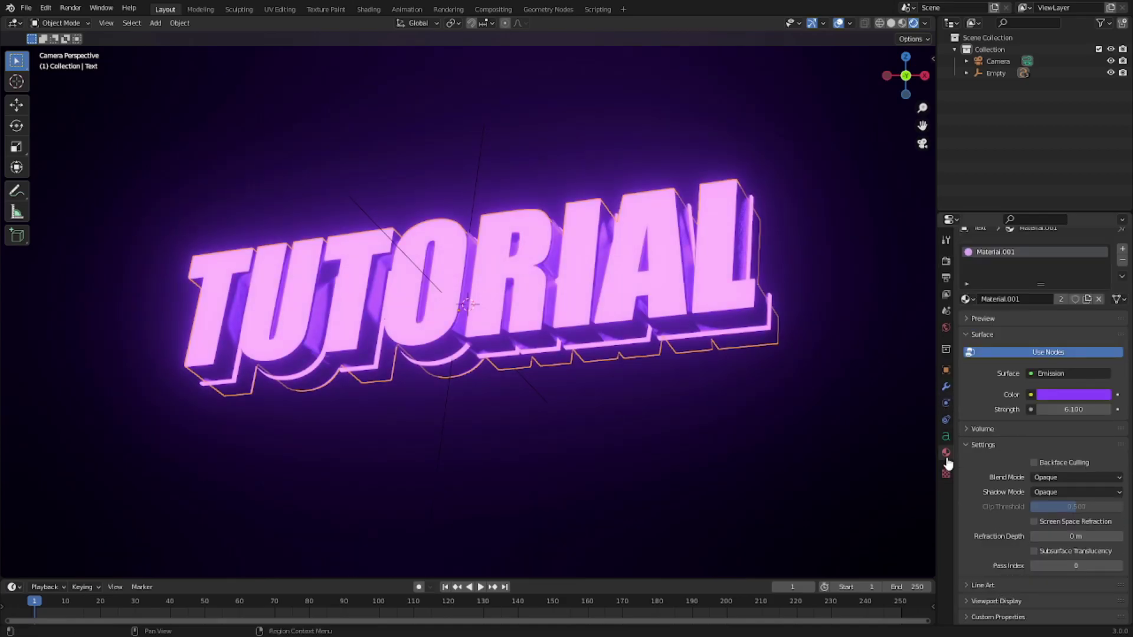
click(965, 429)
mouse_move(1072, 409)
mouse_down()
mouse_move(1090, 409)
mouse_move(1080, 409)
mouse_up()
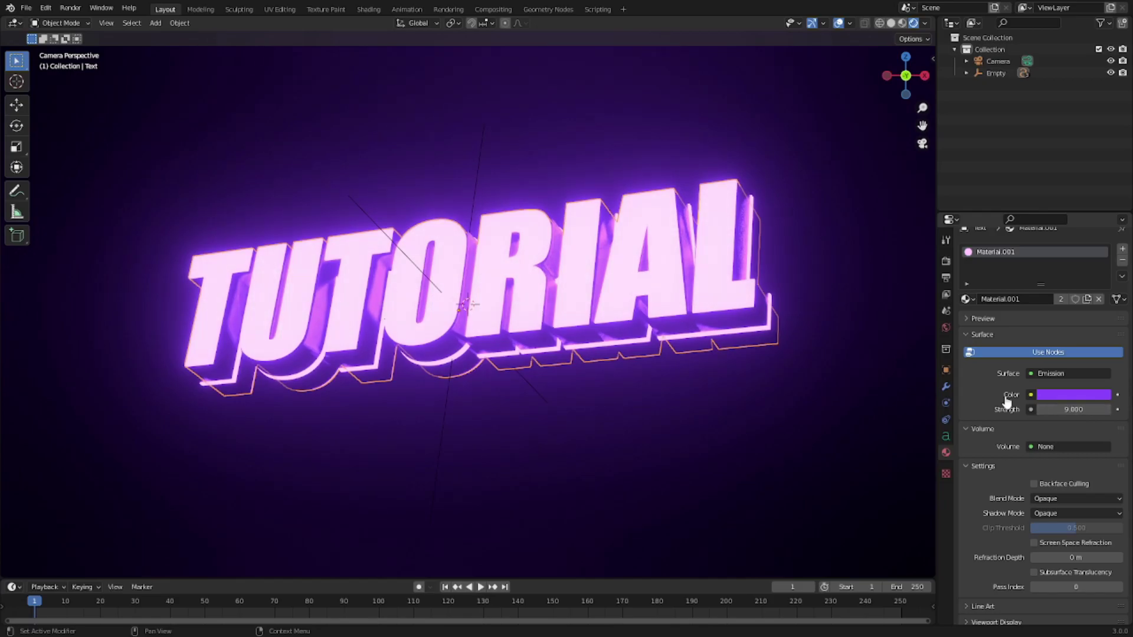
Step: Change the emission colour of the glowing text to a saturated green
scroll(579, 255, up, 3)
scroll(576, 270, down, 4)
click(1073, 394)
mouse_move(1061, 257)
mouse_down()
mouse_move(1047, 236)
mouse_move(1022, 242)
mouse_up()
Step: Set the colour management View Transform to Filmic
click(946, 260)
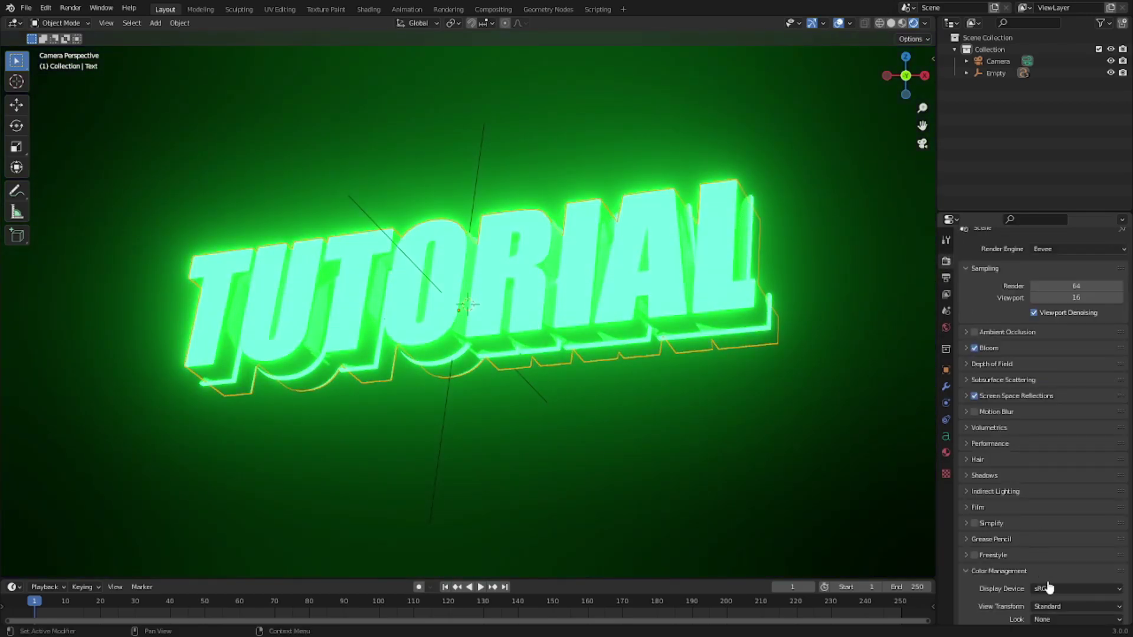
scroll(1034, 570, down, 3)
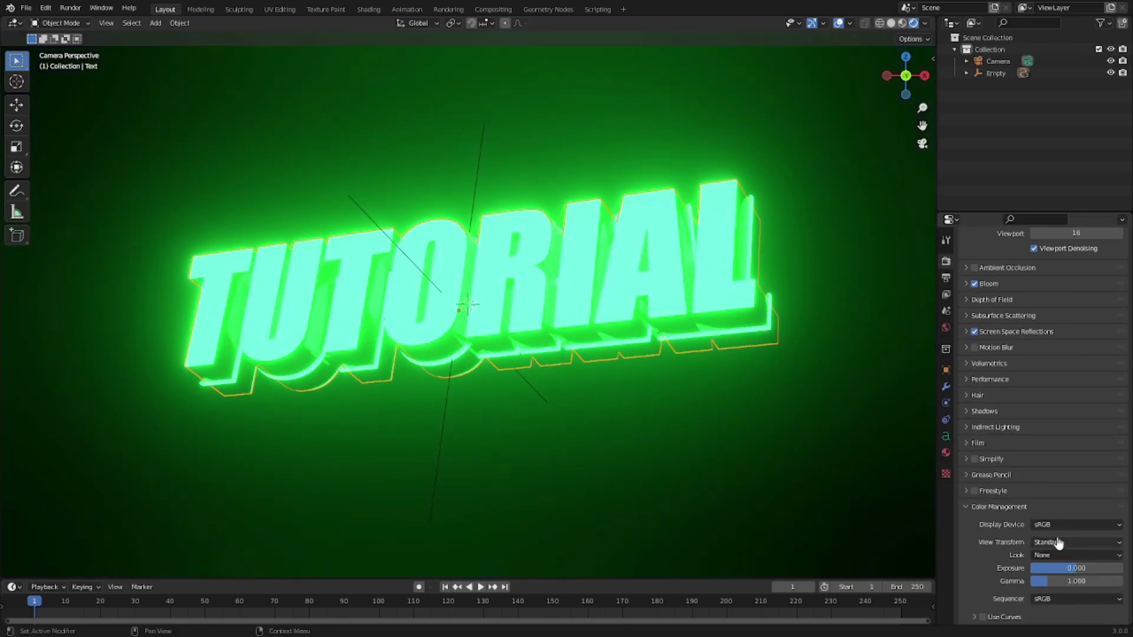
click(1062, 542)
click(1064, 568)
scroll(903, 392, down, 1)
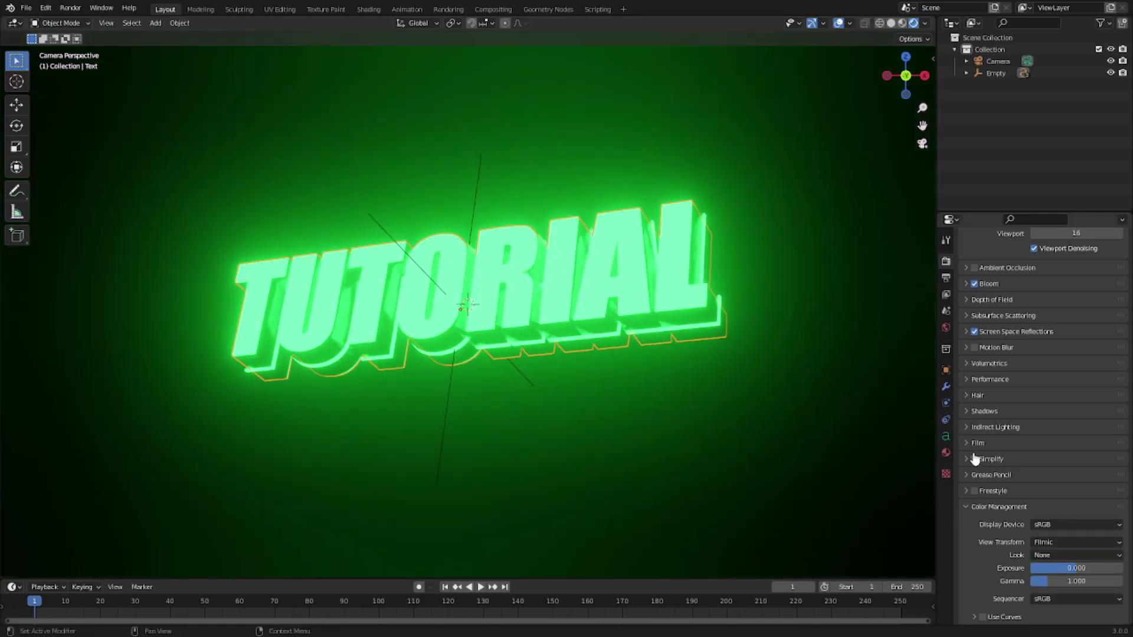
Step: Change the emission colour to a pale lavender with hue about 0.660 and saturation about 0.640, and inspect the title without its selection outline
click(946, 453)
click(1073, 374)
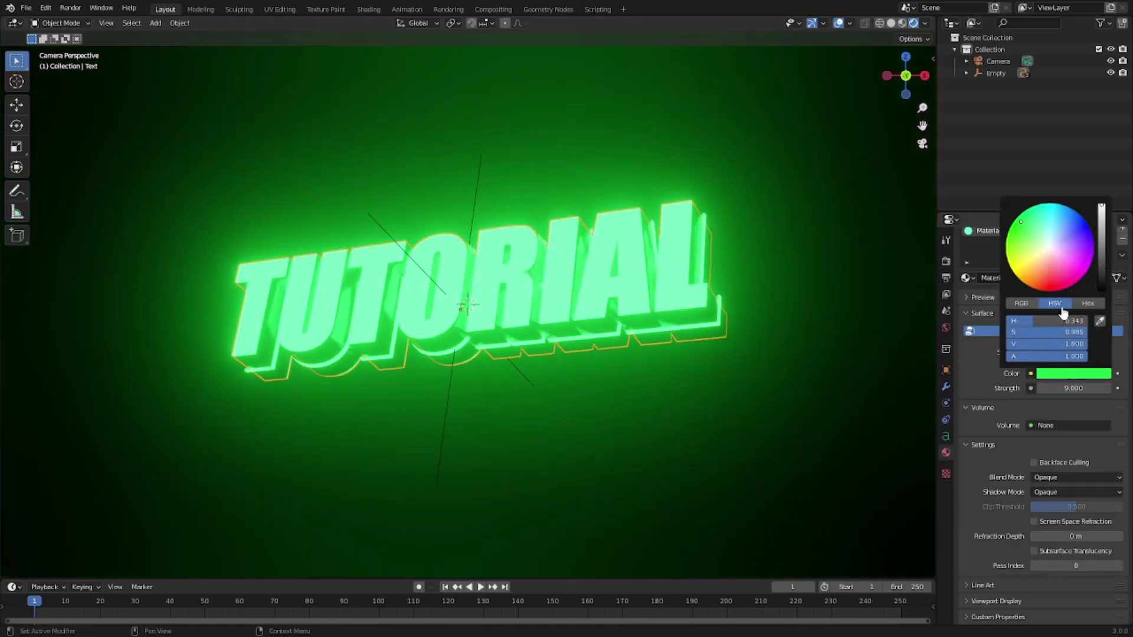
mouse_move(1032, 234)
mouse_down()
mouse_move(1051, 261)
mouse_move(1063, 238)
mouse_up()
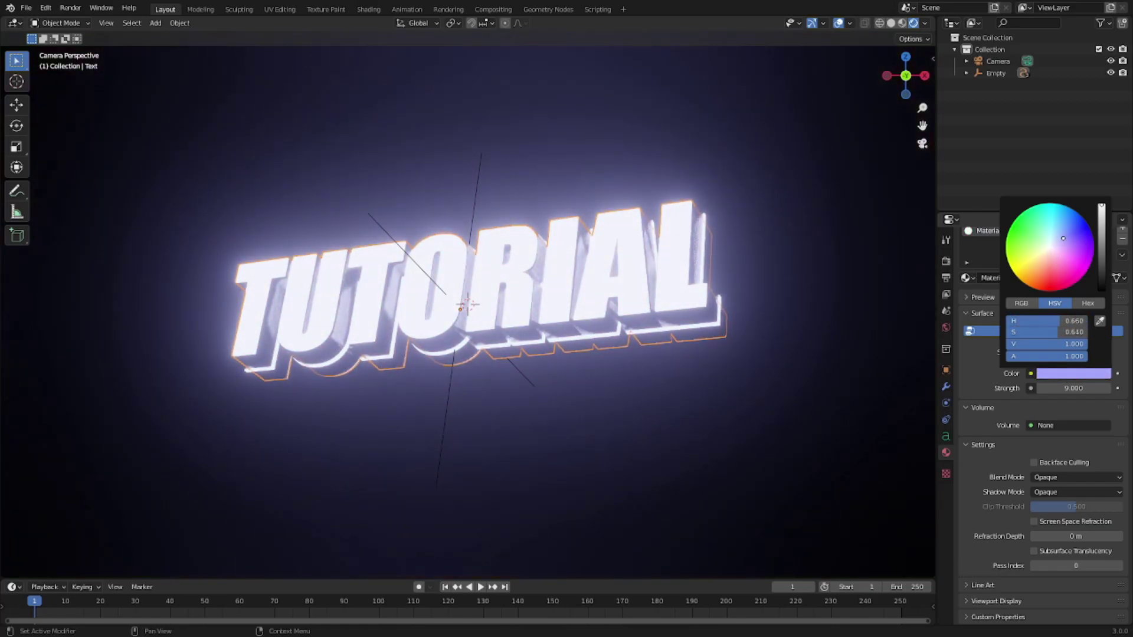
scroll(609, 286, down, 4)
scroll(612, 290, up, 4)
scroll(618, 289, down, 2)
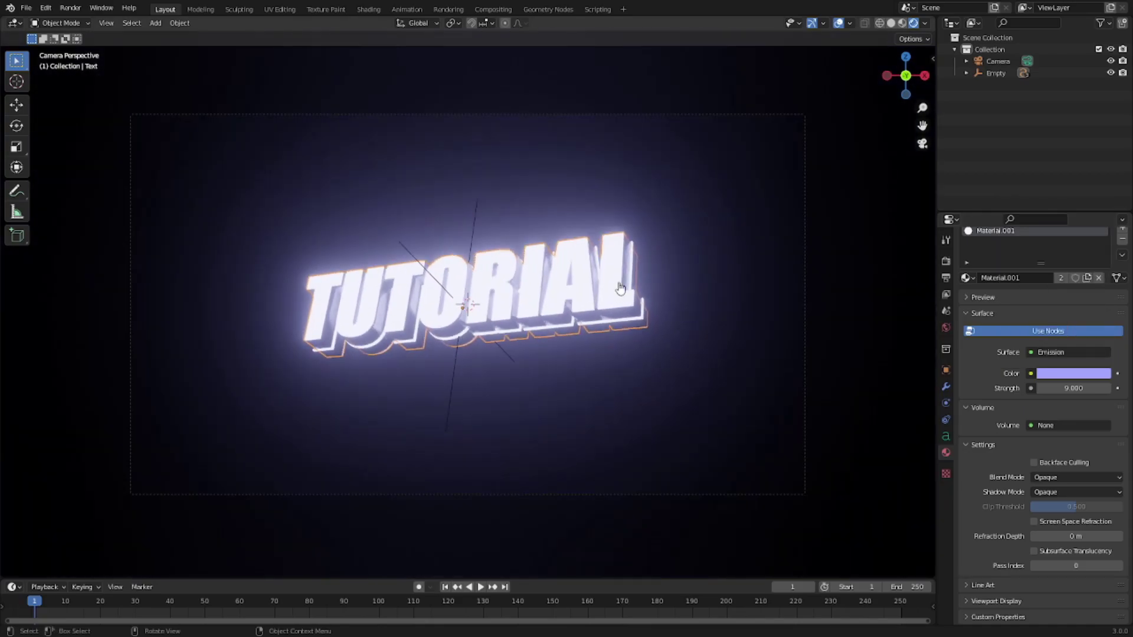
click(724, 300)
scroll(723, 299, up, 4)
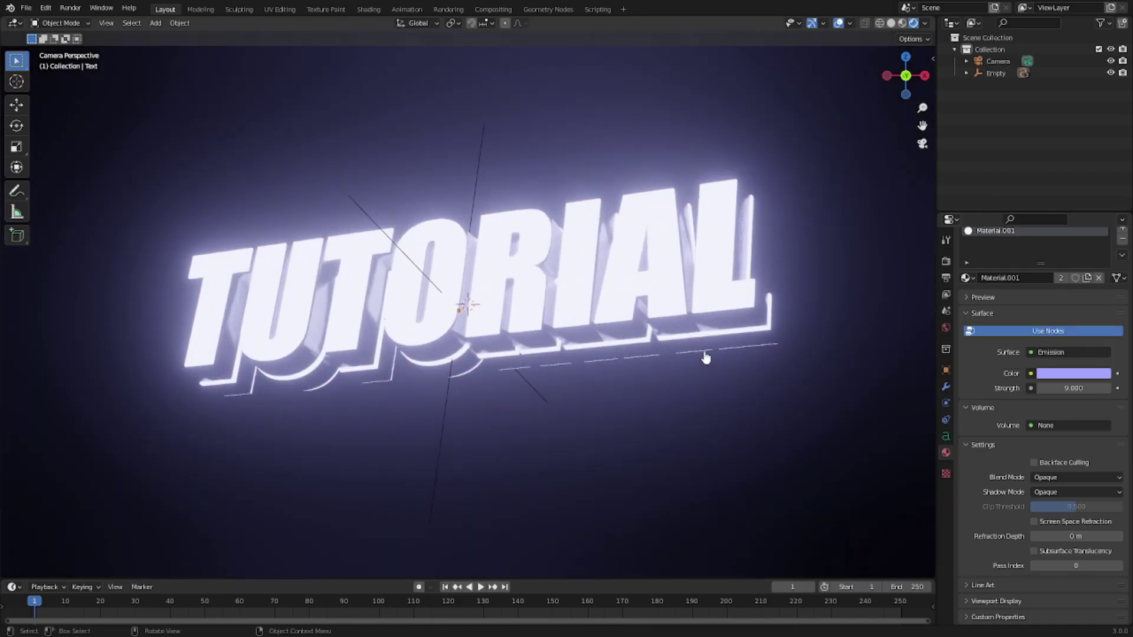
Step: Try Ambient Occlusion in the Eevee render settings
click(946, 263)
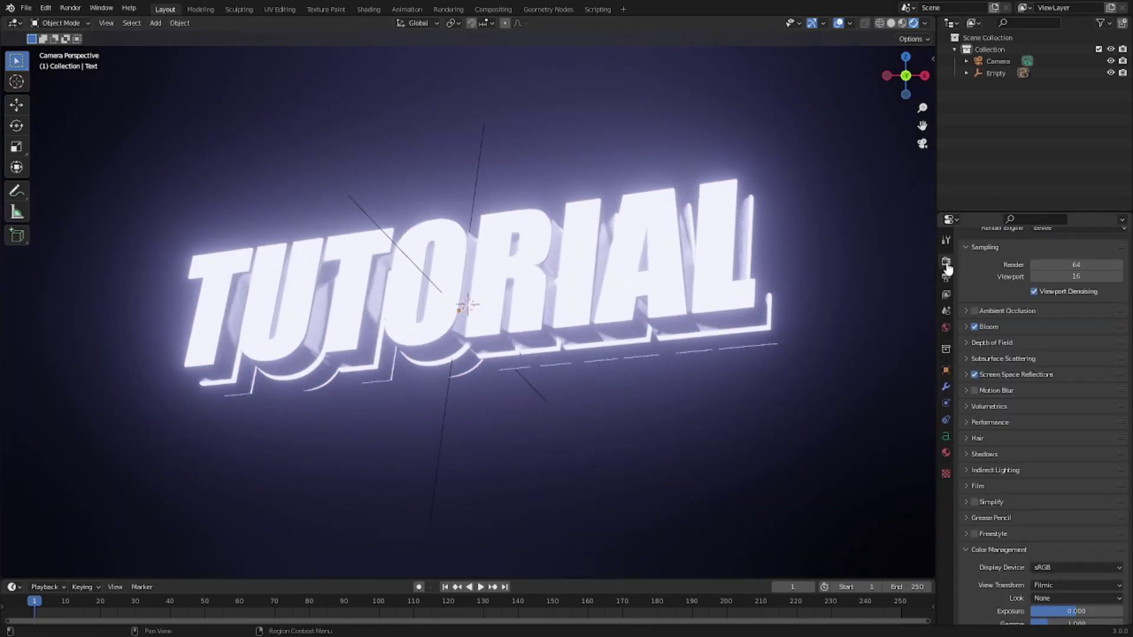
click(974, 311)
scroll(789, 341, down, 3)
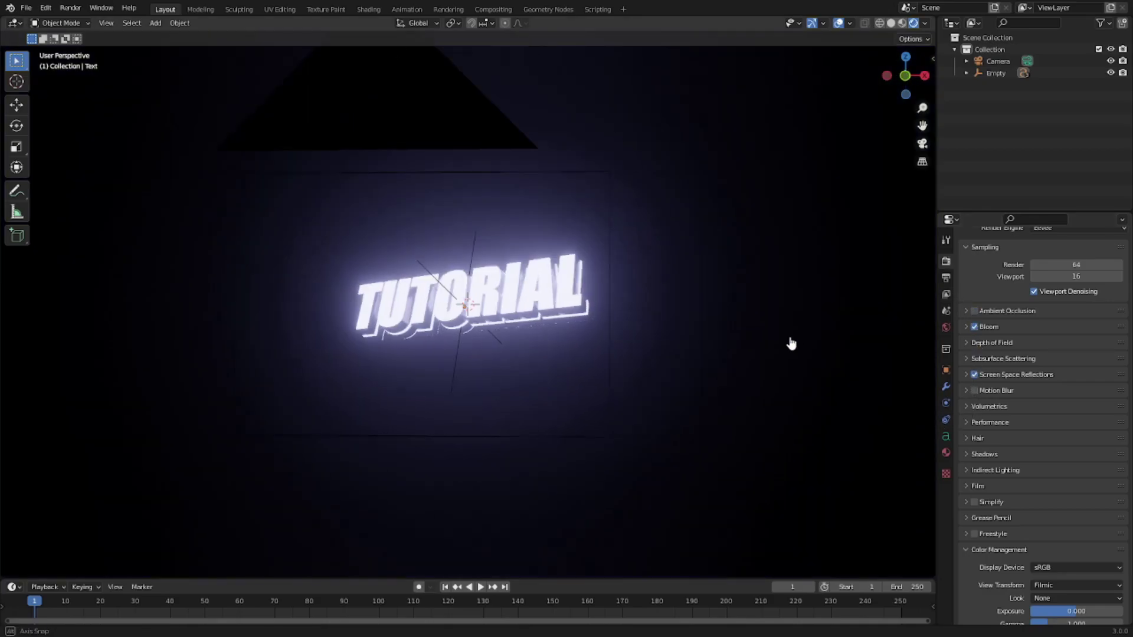
Step: Select the empty and trackball-rotate it in the camera view to give the title a steeper upward slant
middle_drag(789, 341, 561, 341)
click(505, 236)
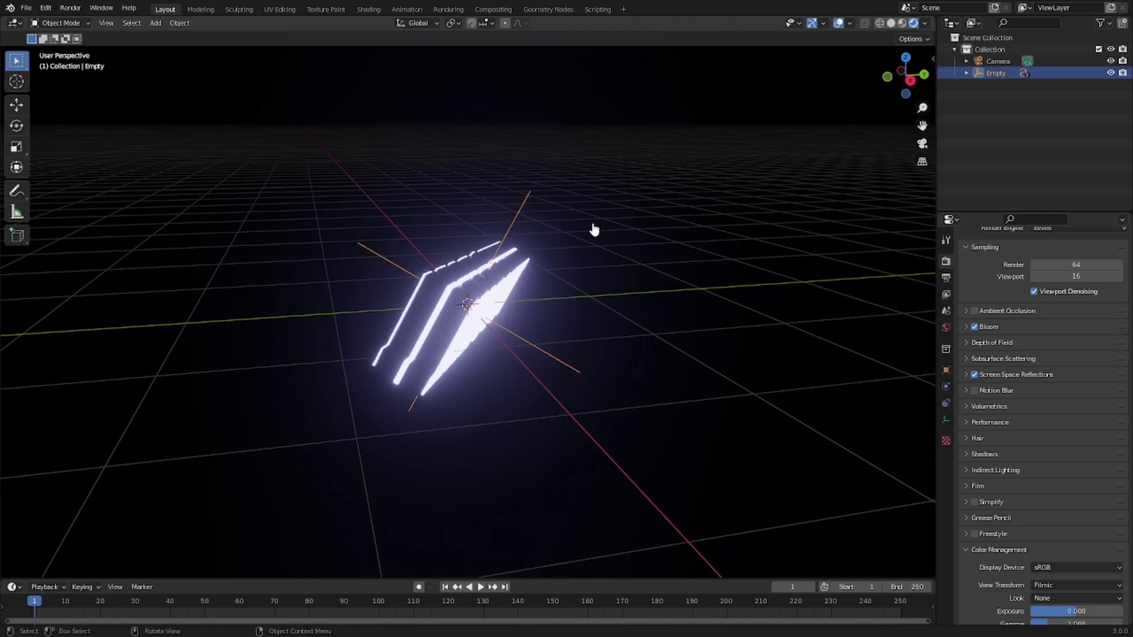
key(KP_0)
key(r)
key(r)
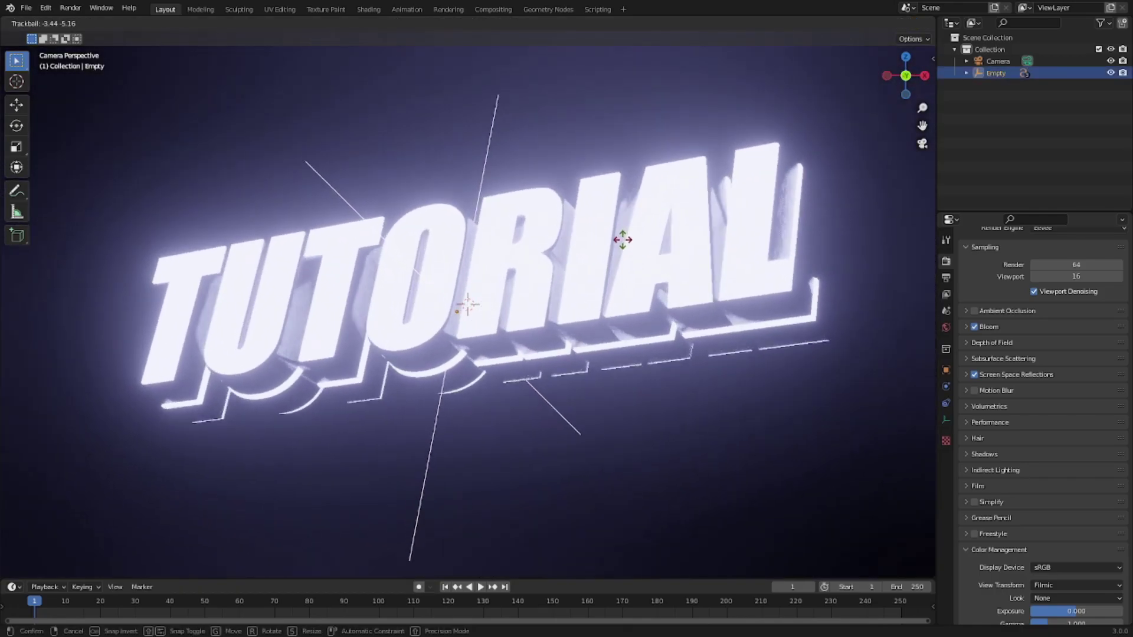
click(713, 332)
Step: Trackball-rotate the empty again to give the title a gentler slant within the full camera frame
scroll(713, 332, down, 3)
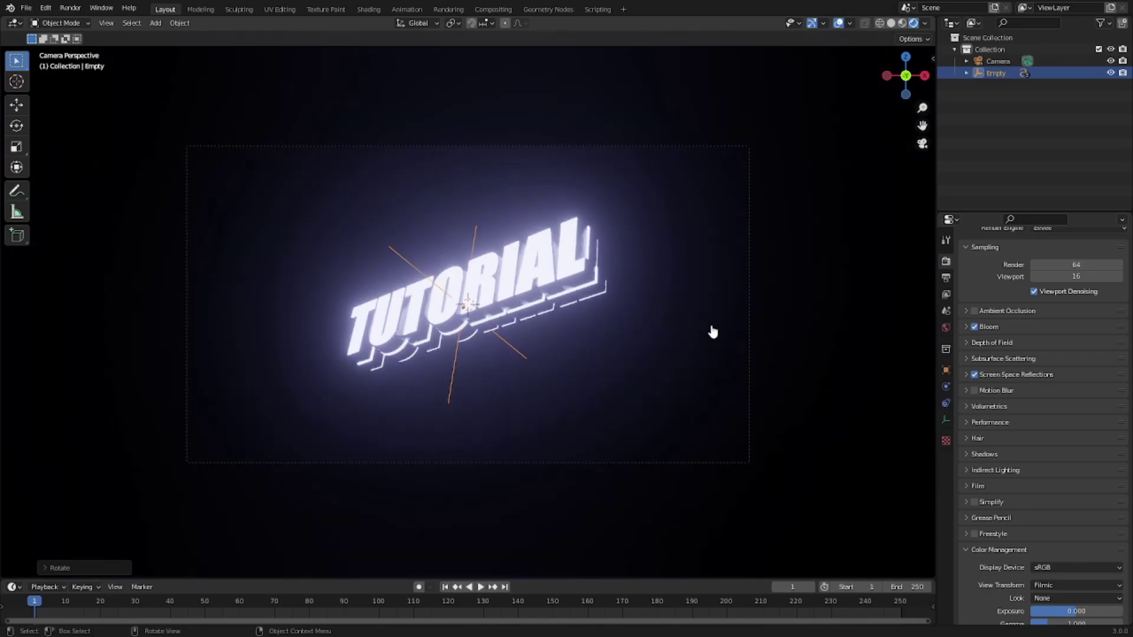
scroll(713, 332, down, 2)
key(r)
key(r)
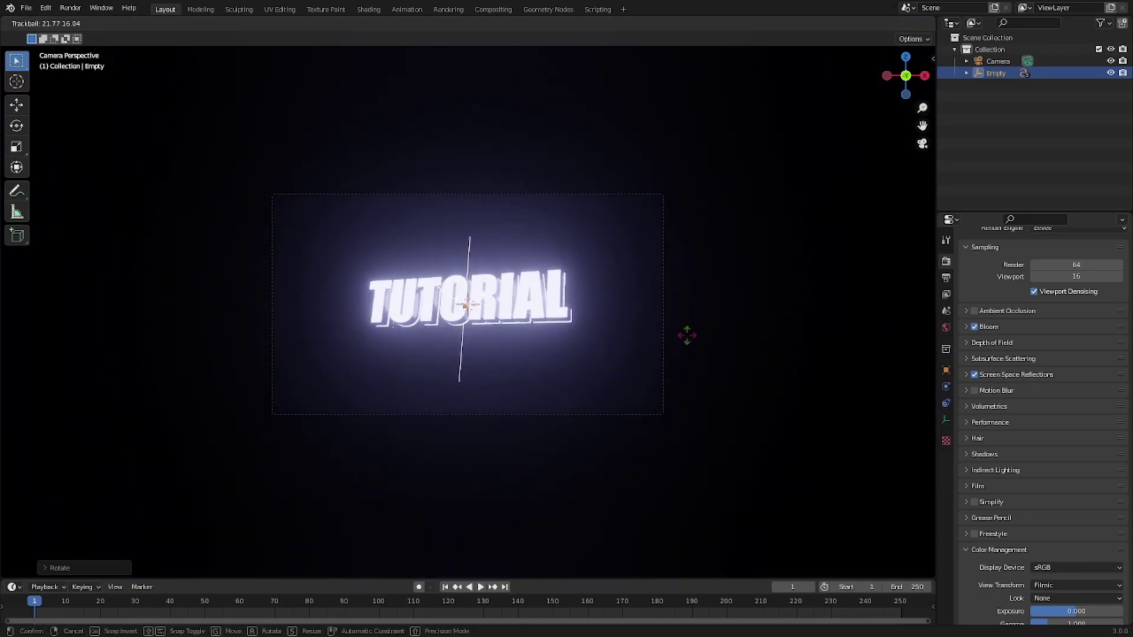
click(678, 323)
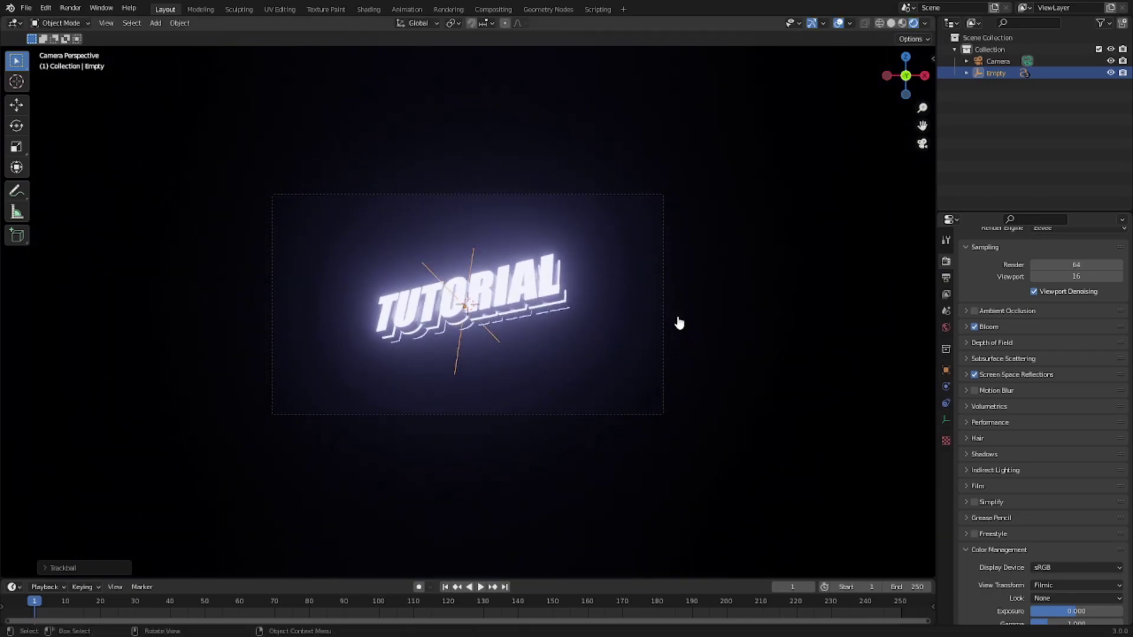
Step: Enlarge the timeline area beneath the 3D viewport to make room for keyframing
scroll(679, 322, up, 2)
drag(520, 579, 546, 496)
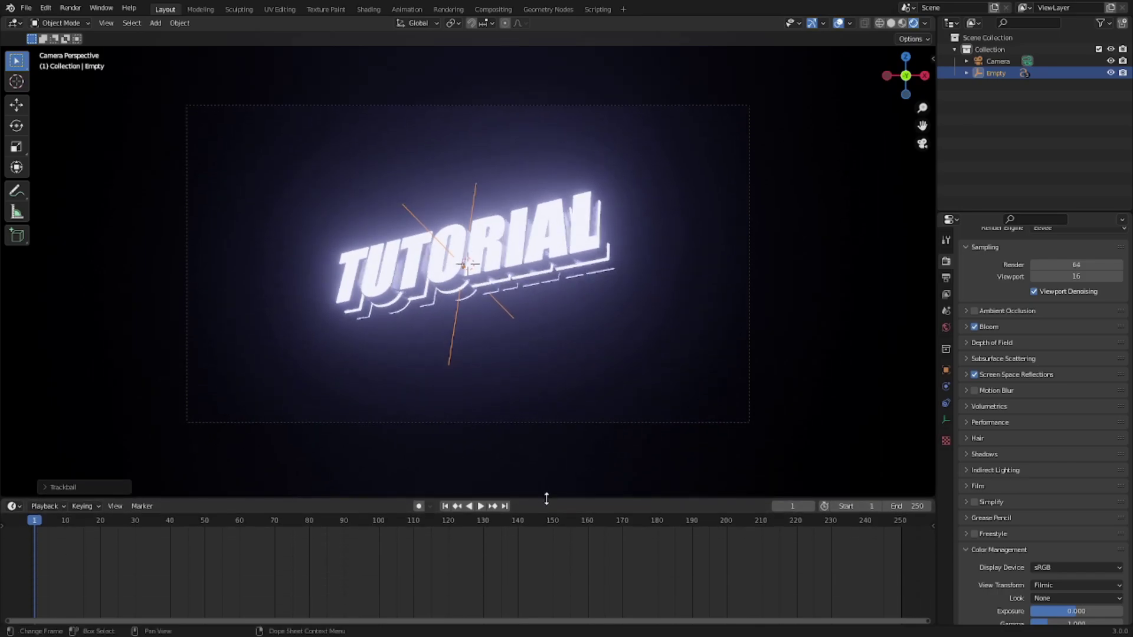
key(r)
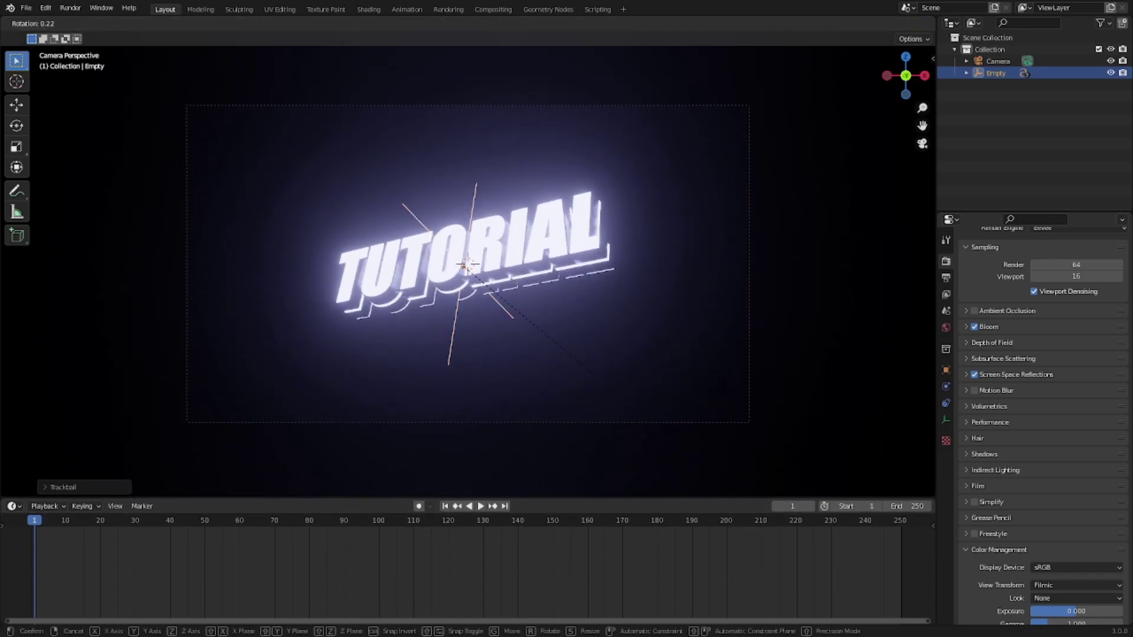
key(z)
right_click(797, 377)
key(r)
key(z)
key(z)
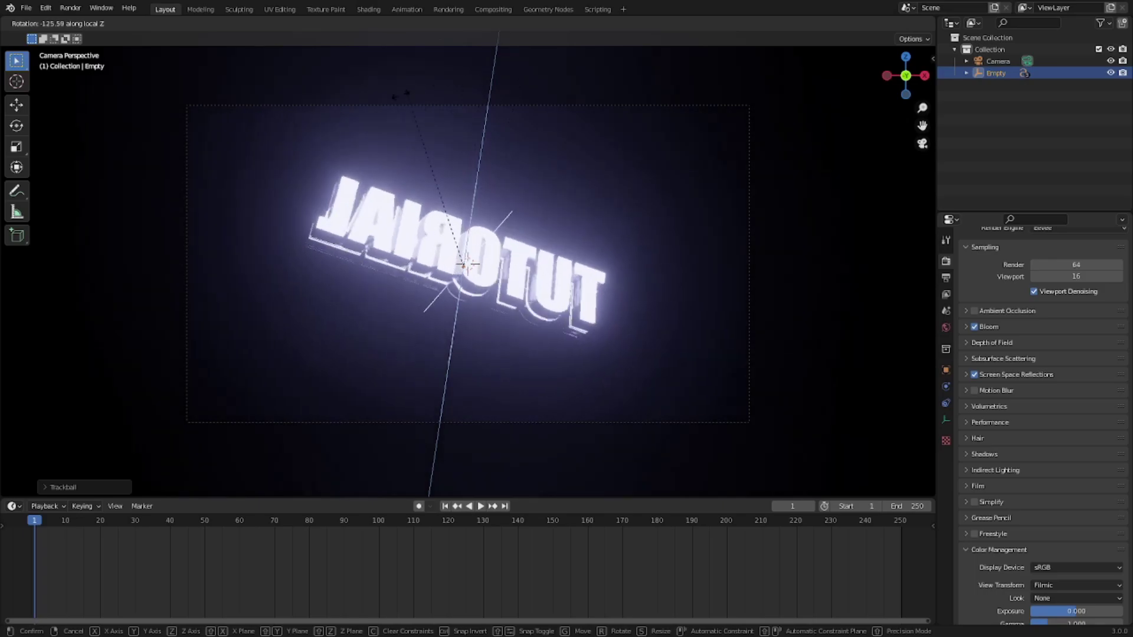
click(736, 329)
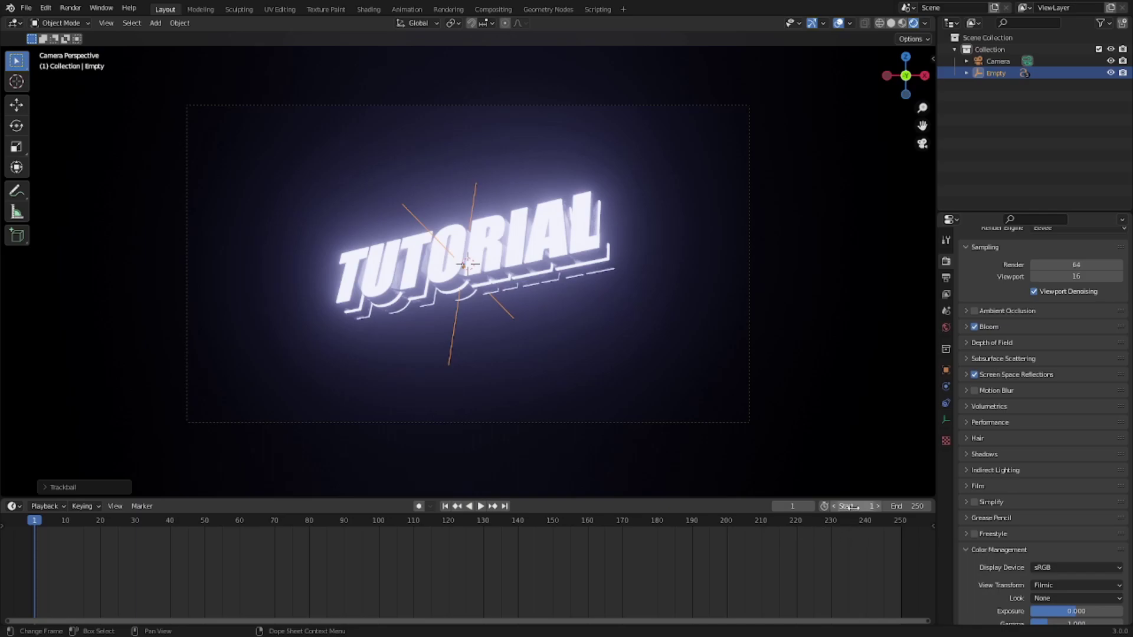
Step: Start the frame range and the current frame at 0, and set the output frame rate to 60 fps
drag(853, 507, 843, 507)
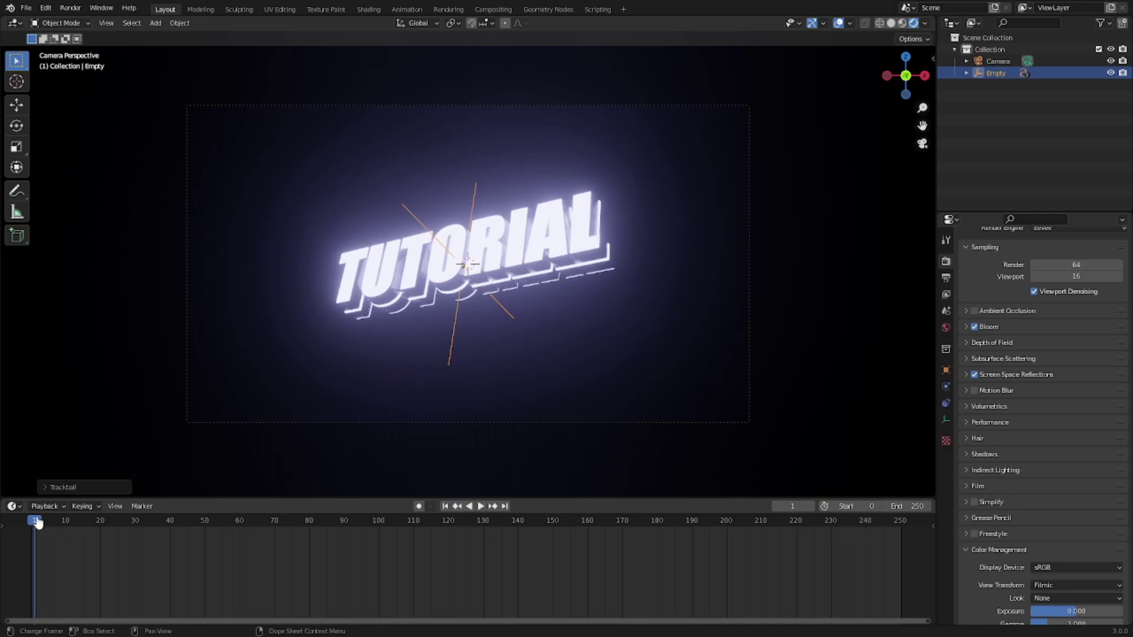
drag(37, 522, 31, 522)
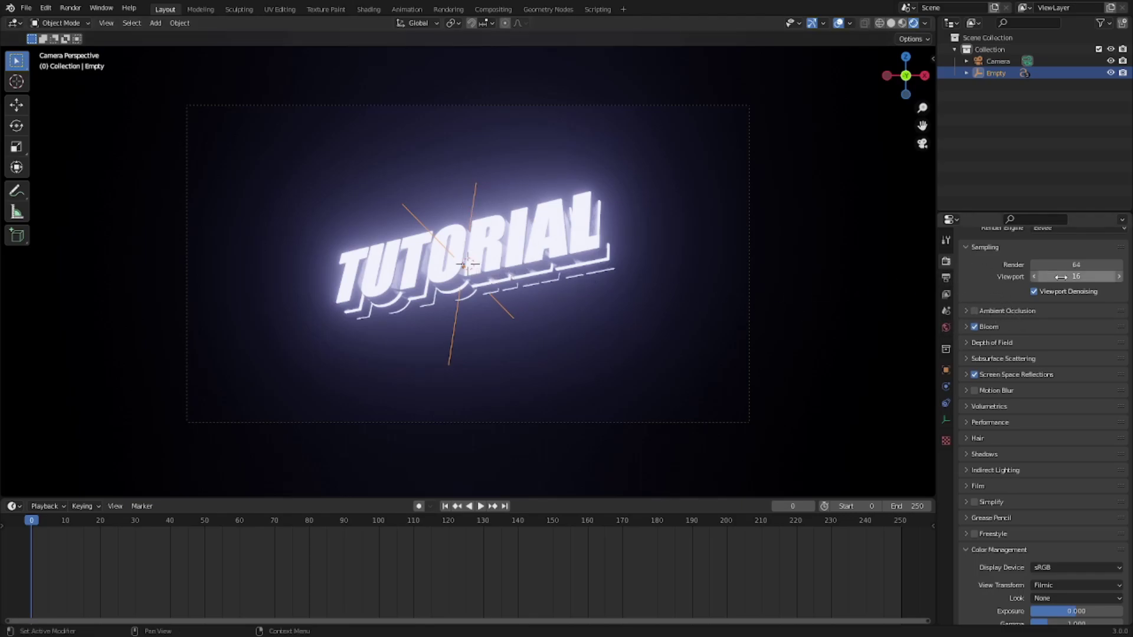
scroll(991, 298, up, 2)
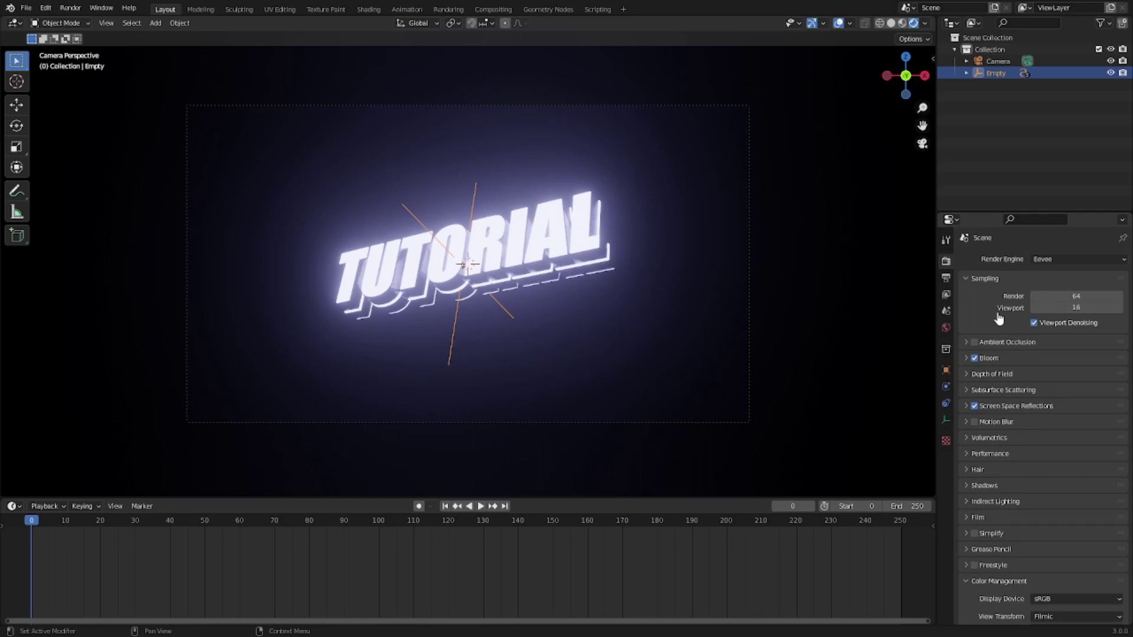
click(945, 279)
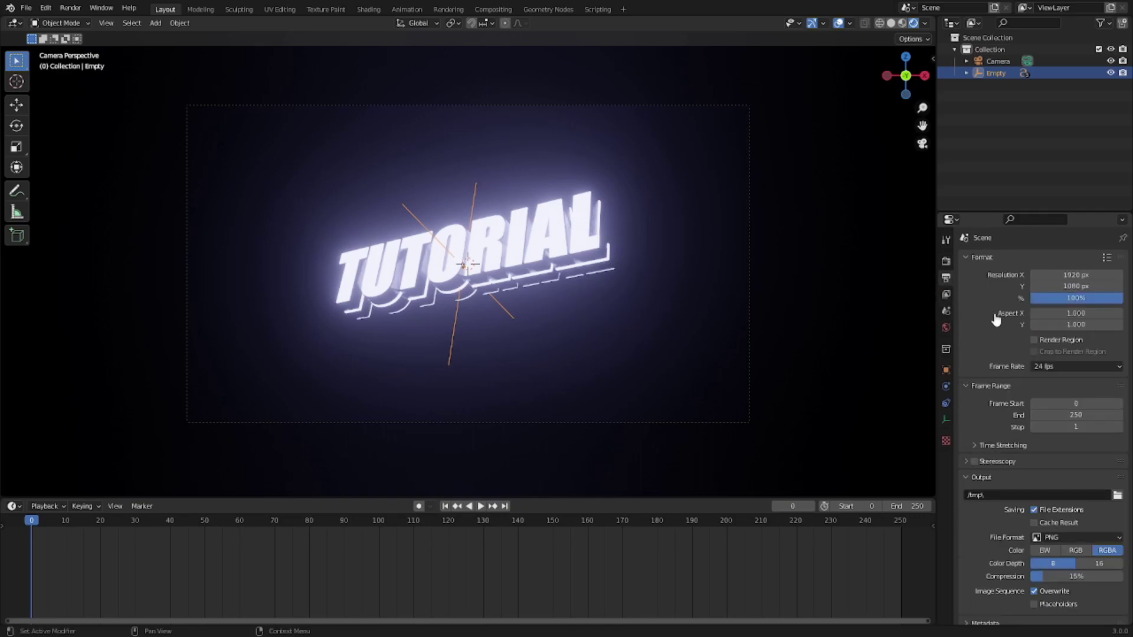
click(1068, 367)
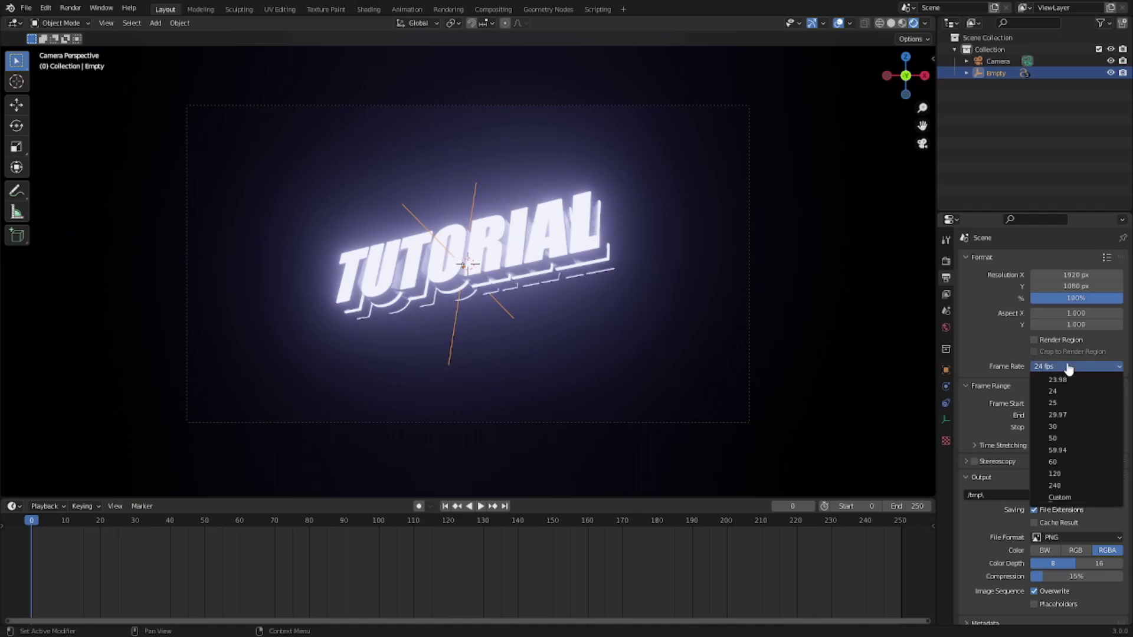
click(1069, 462)
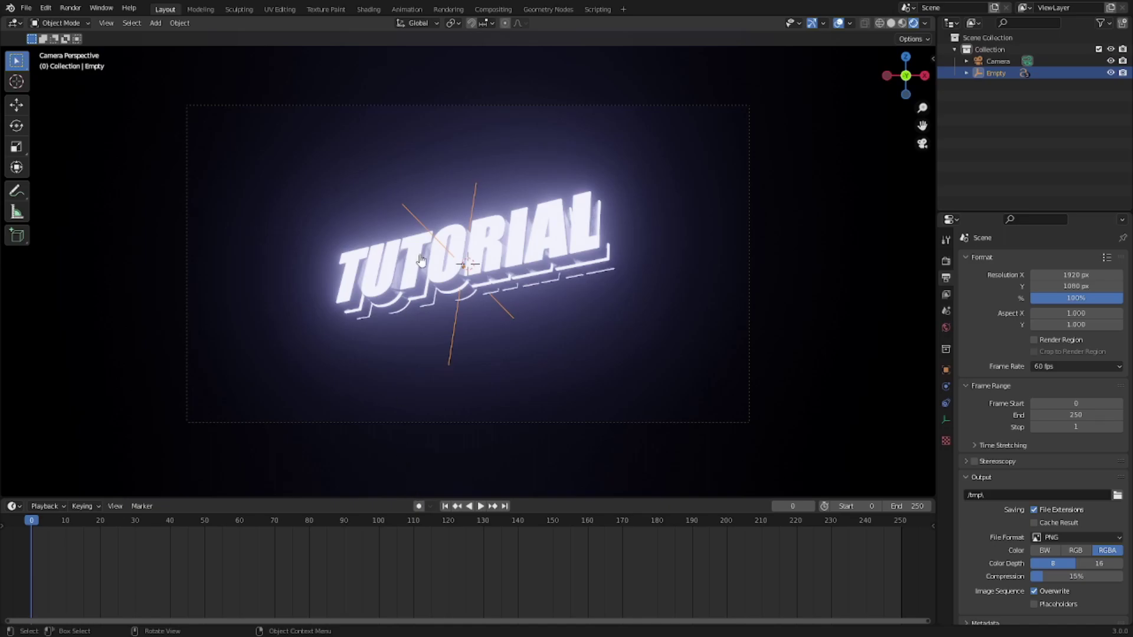
Step: Insert a Location keyframe for the empty at frame 20 with the title in its centred position
click(101, 528)
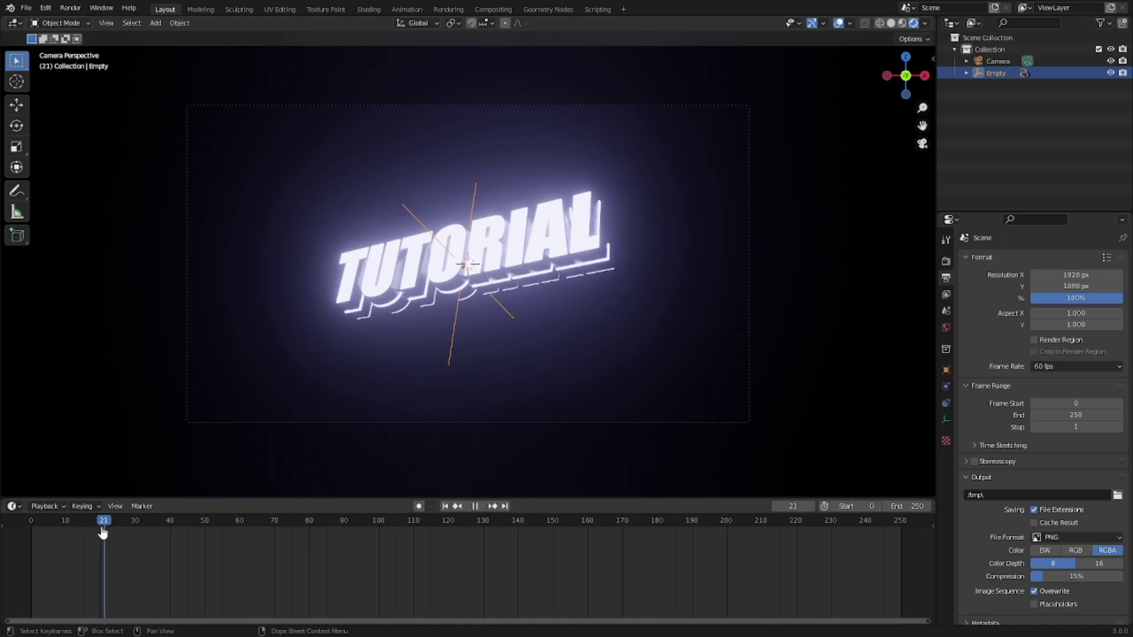
key(i)
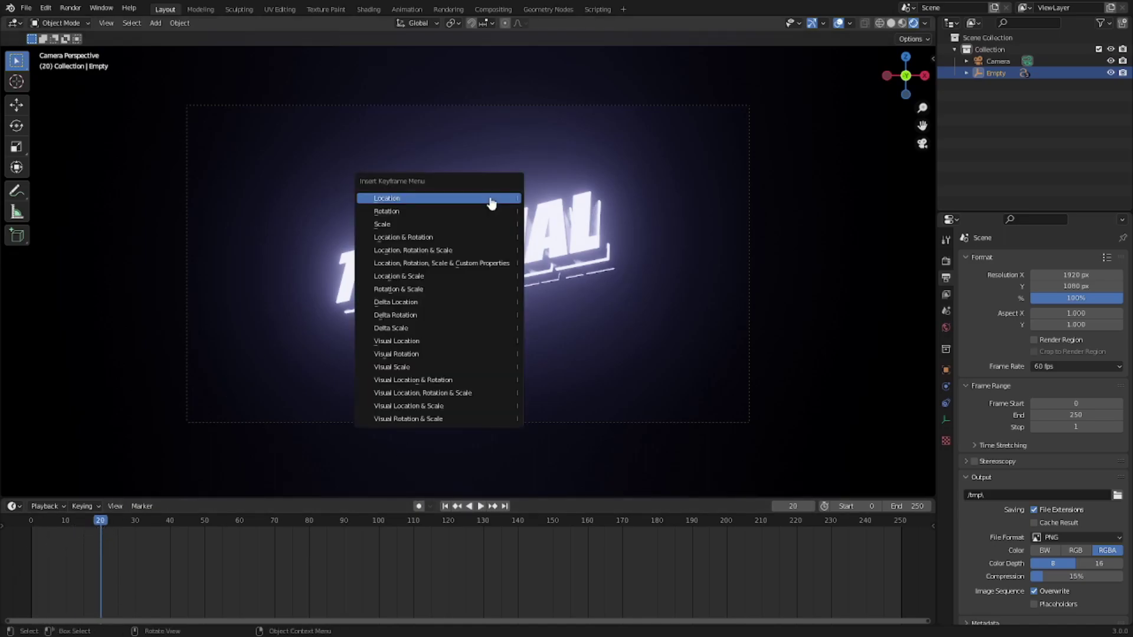
click(491, 204)
Step: At frame 0, move the empty about 3 m down its local Z axis, below the camera frame, and insert a Location keyframe
click(445, 506)
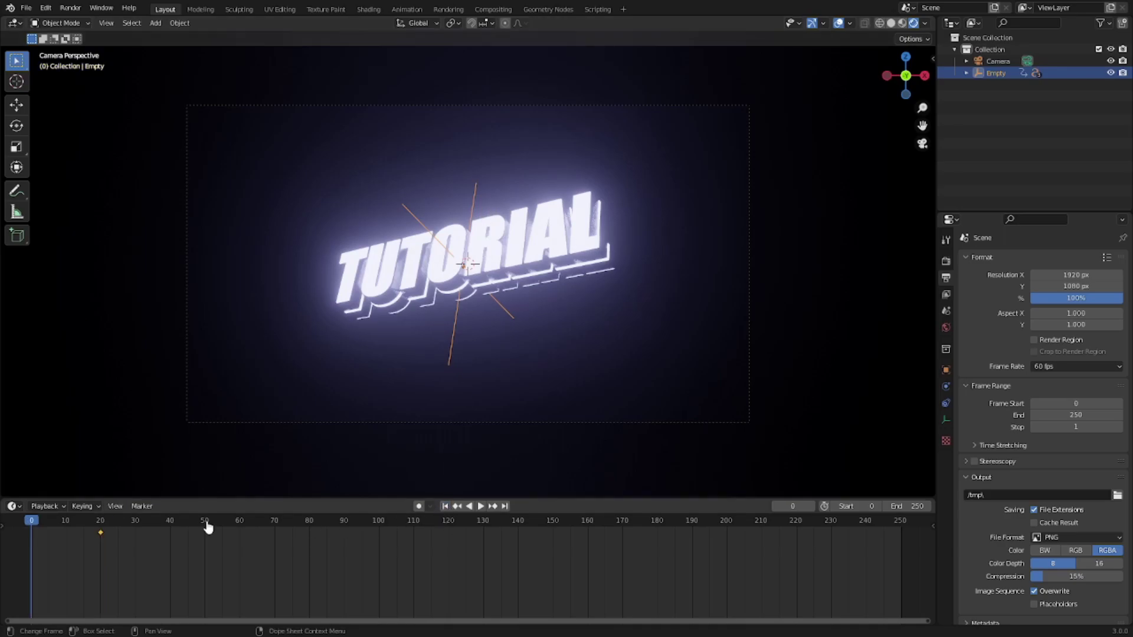
key(g)
key(z)
key(z)
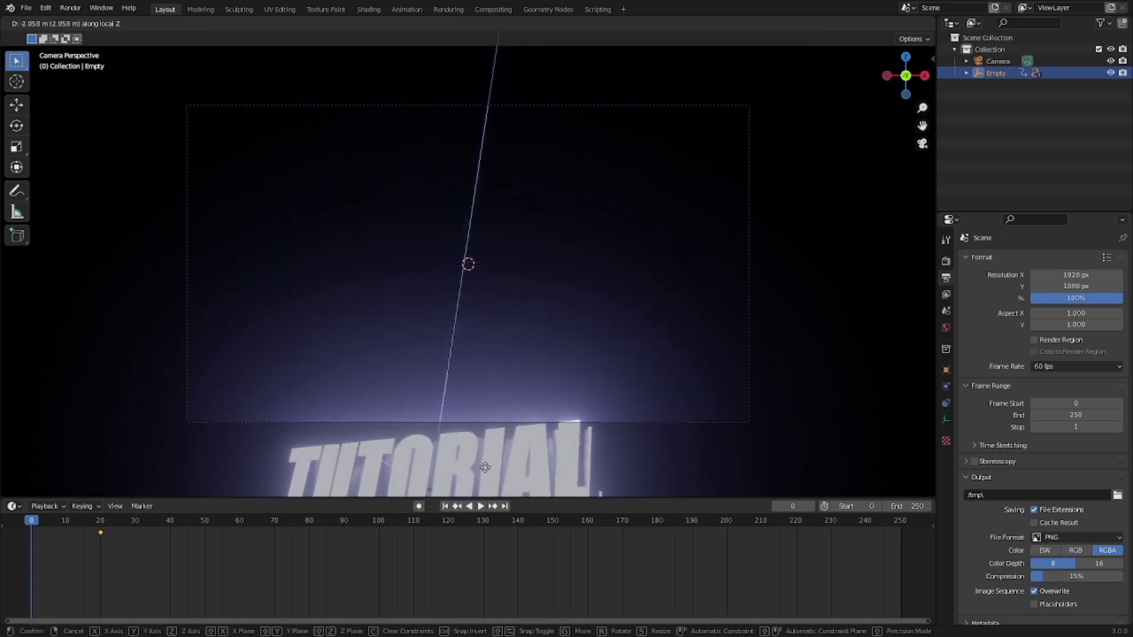
click(484, 481)
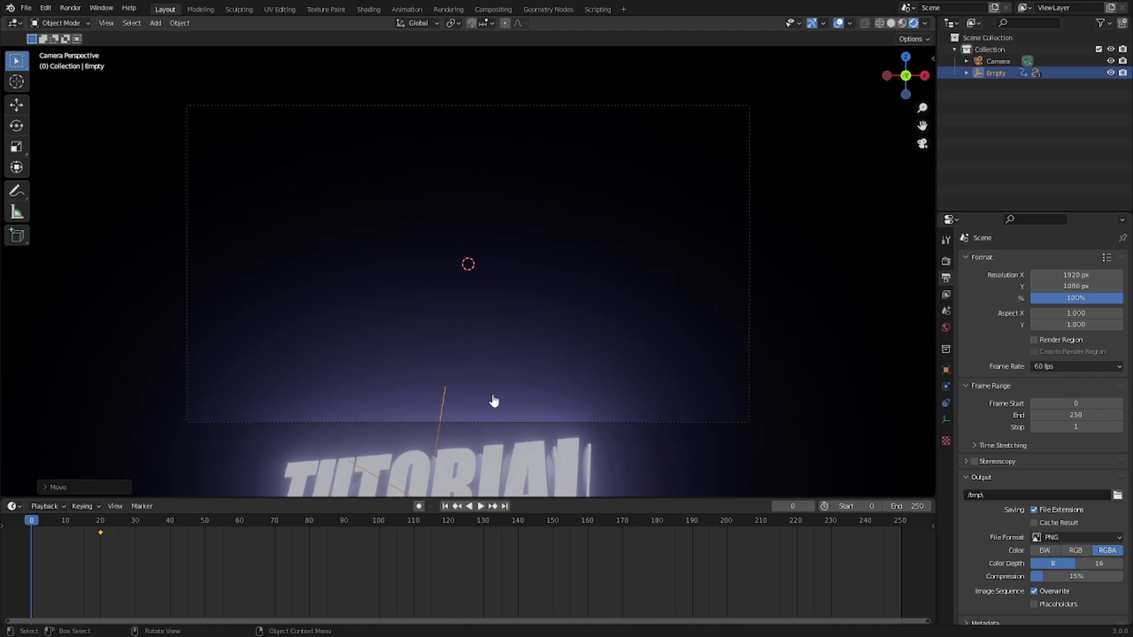
scroll(494, 402, up, 2)
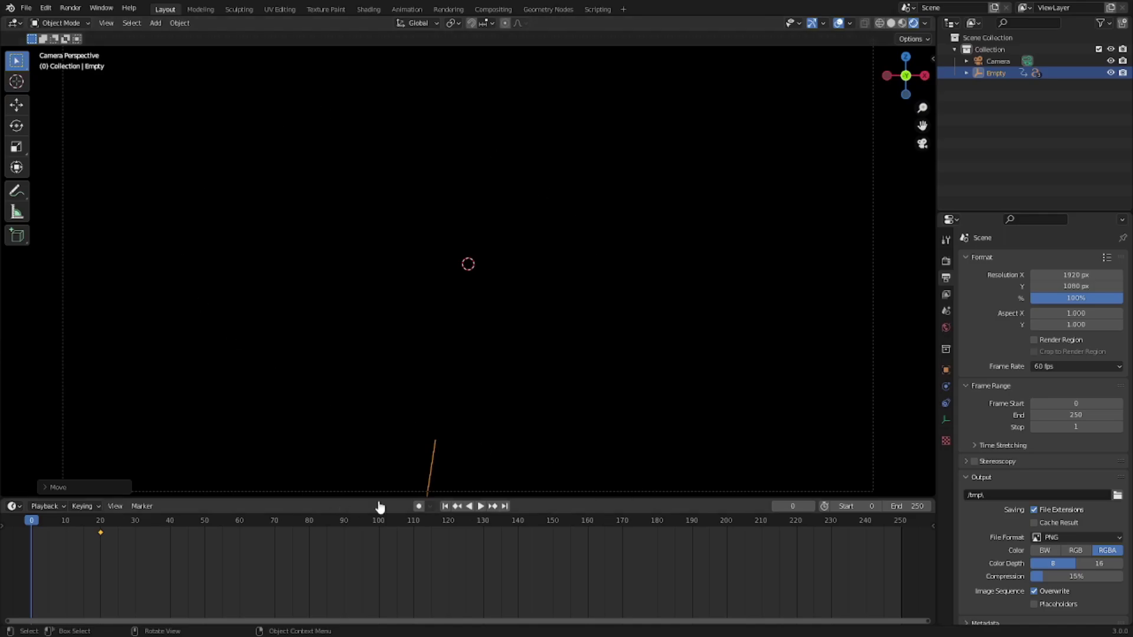
scroll(534, 338, down, 5)
scroll(537, 357, up, 2)
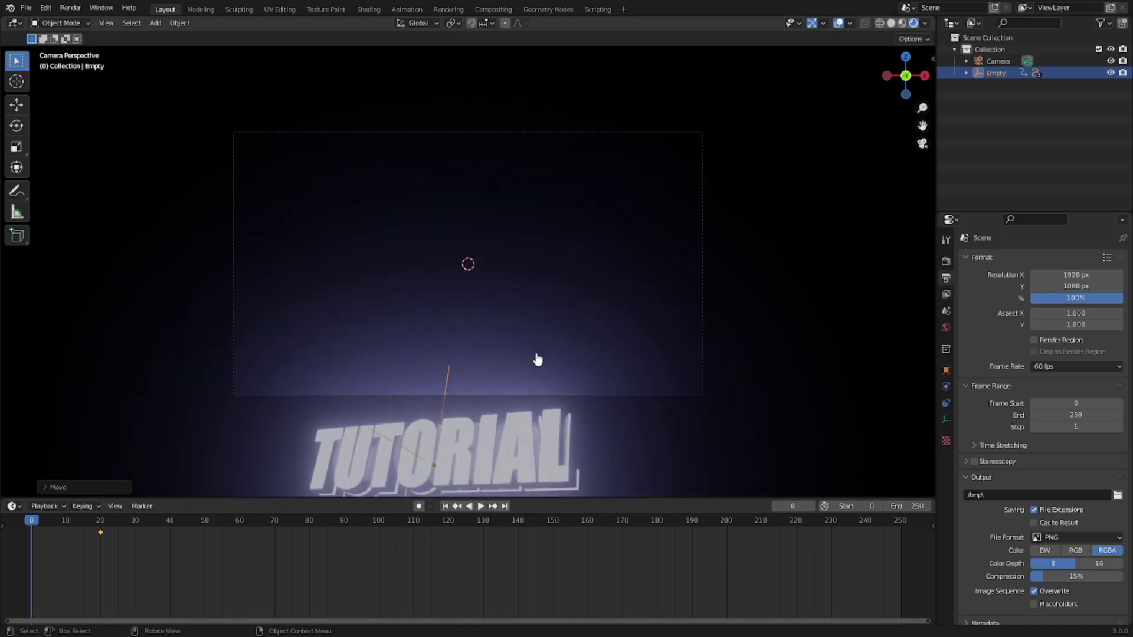
key(i)
click(527, 300)
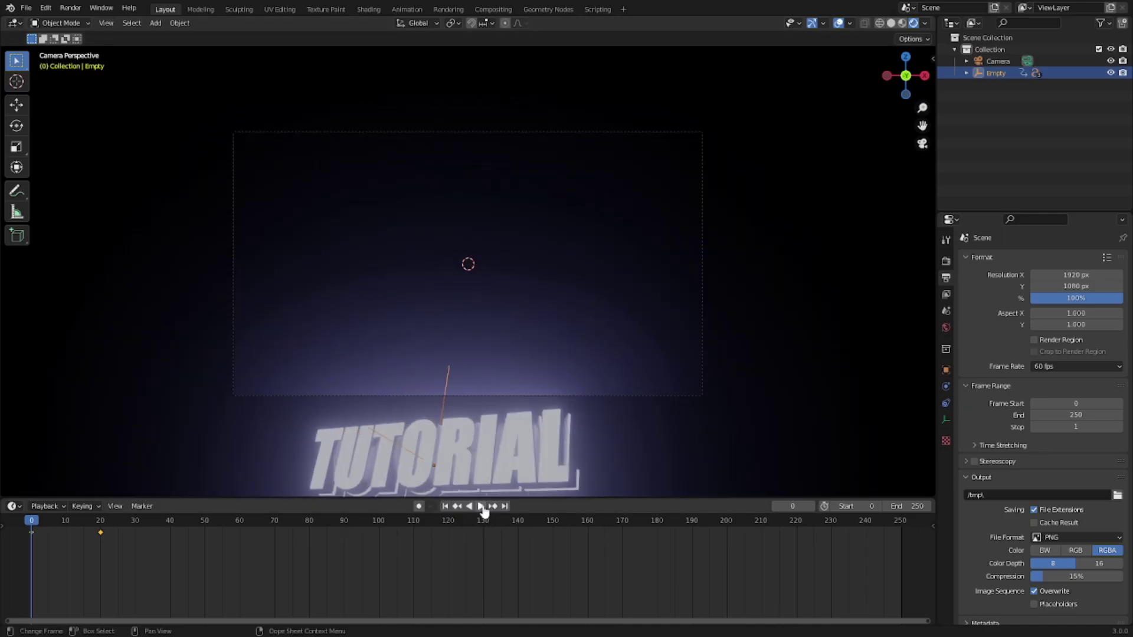
Step: Play the animation from the first frame to review how the title rises into view, and stop playback
click(482, 508)
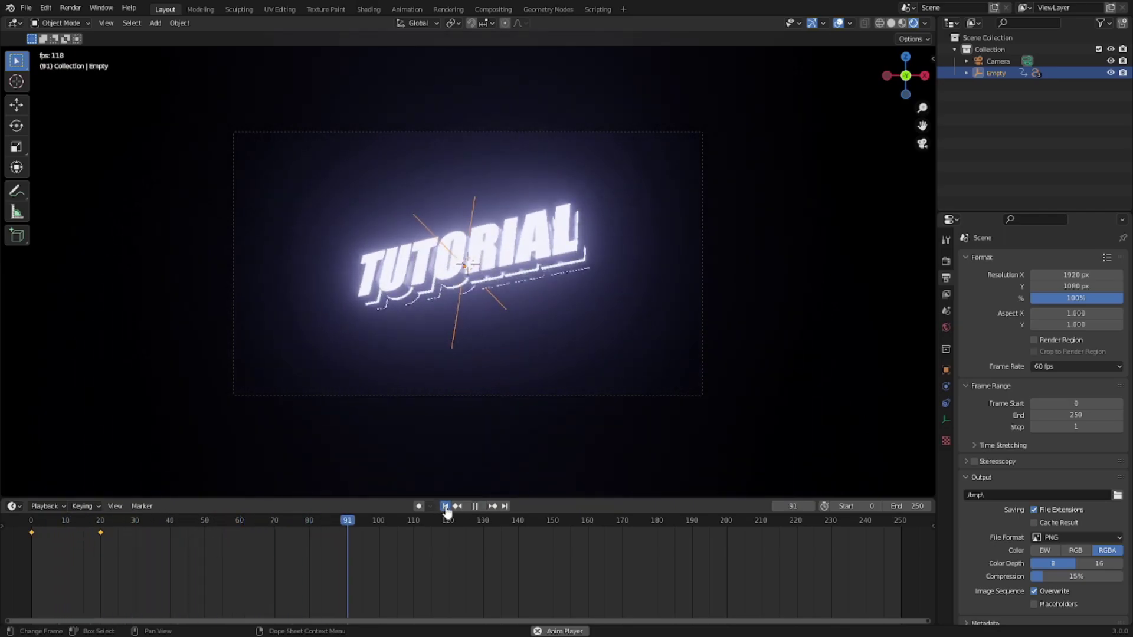
click(445, 506)
key(space)
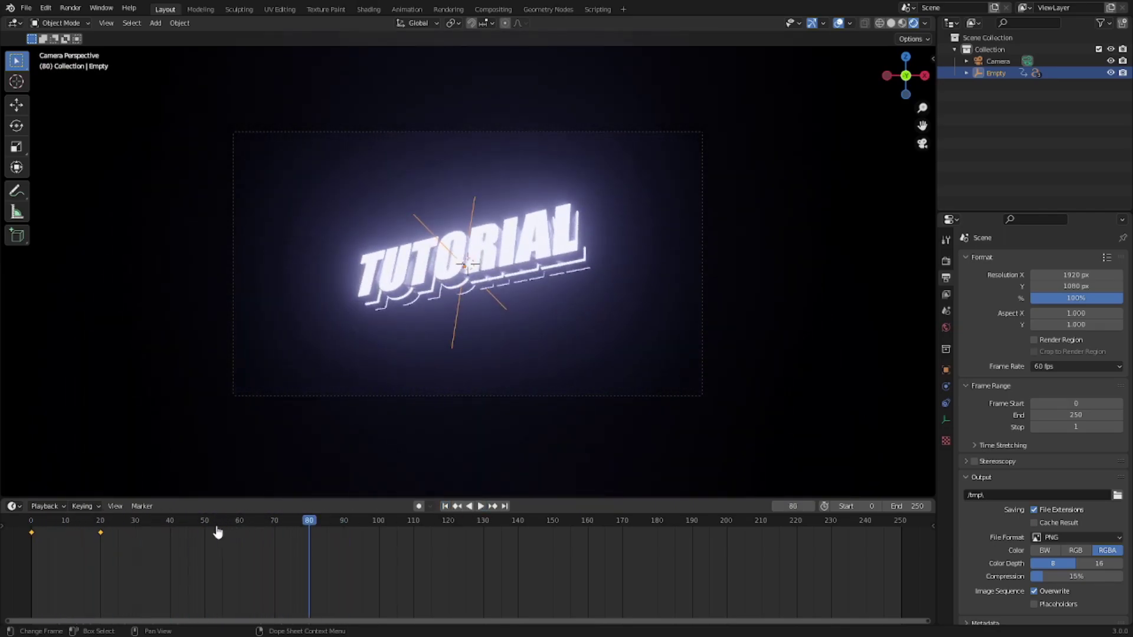
Step: Insert a Location keyframe for the empty at frame 30, and shift the frame 20 keyframe to frame 10
click(136, 521)
key(i)
click(508, 233)
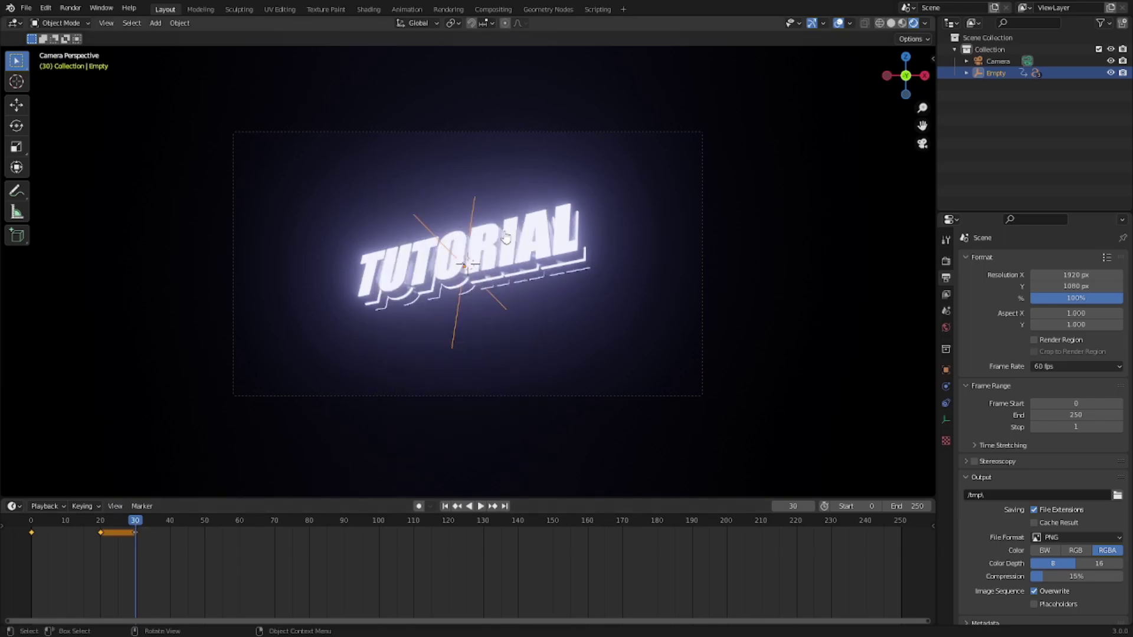
click(113, 535)
click(101, 522)
drag(101, 534, 66, 536)
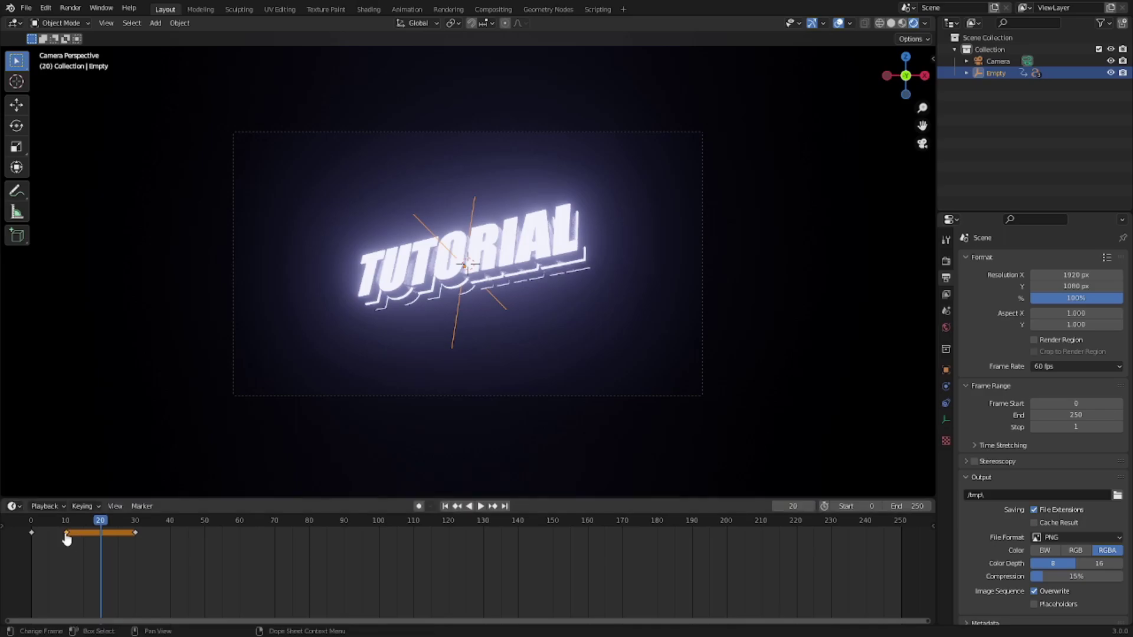
Step: At frame 10, move the empty about 0.23 m down its local Z axis and insert a Location keyframe
click(67, 524)
key(g)
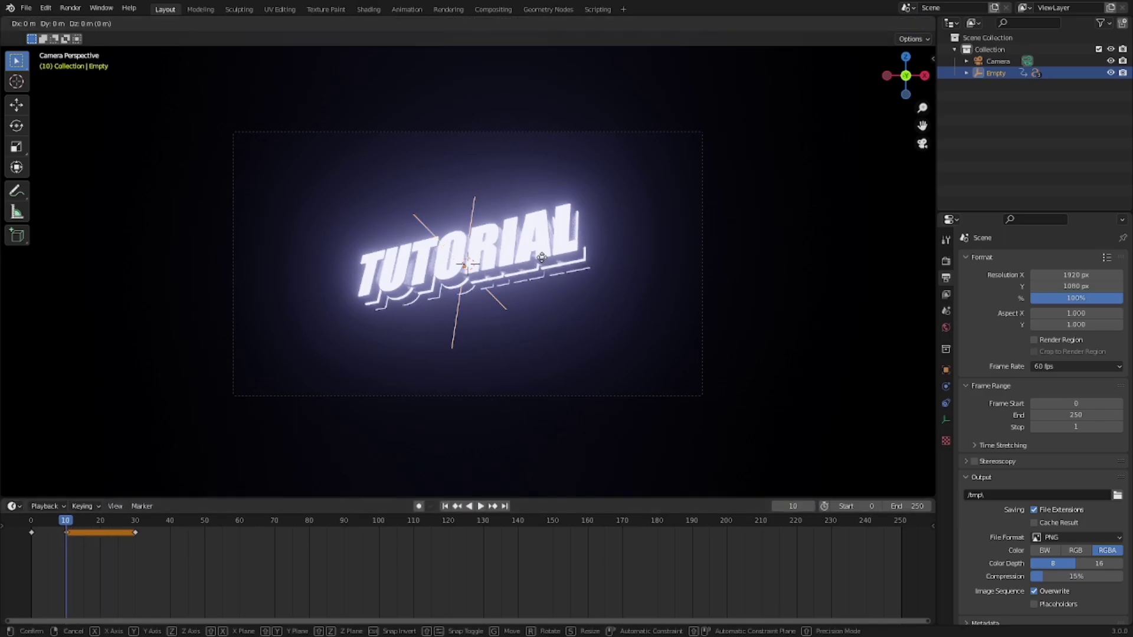
key(z)
key(z)
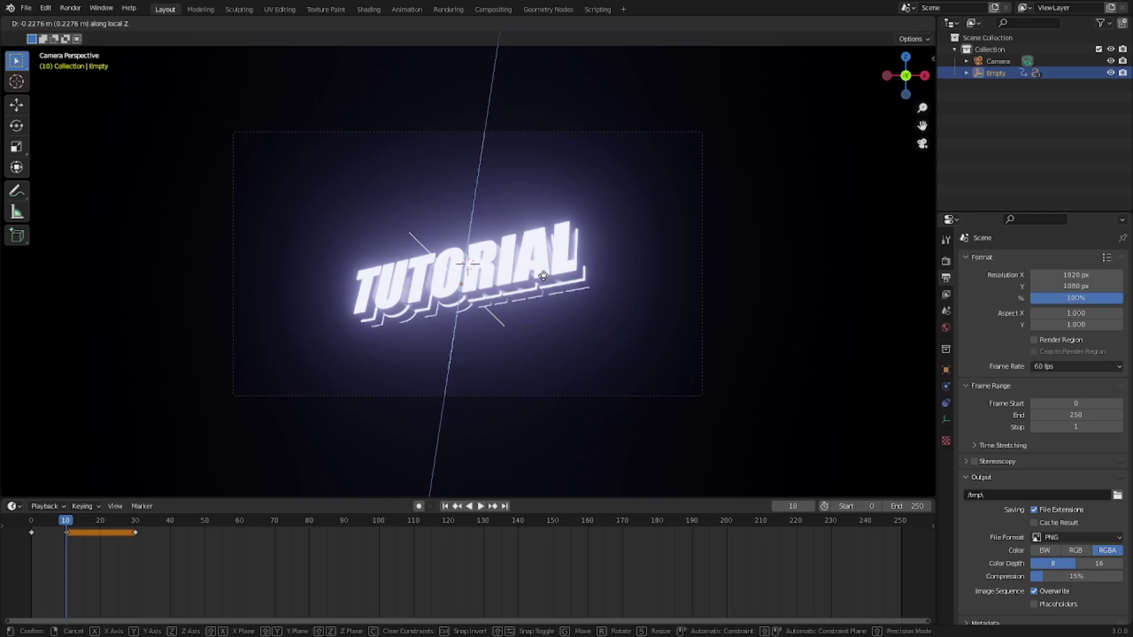
click(543, 275)
key(i)
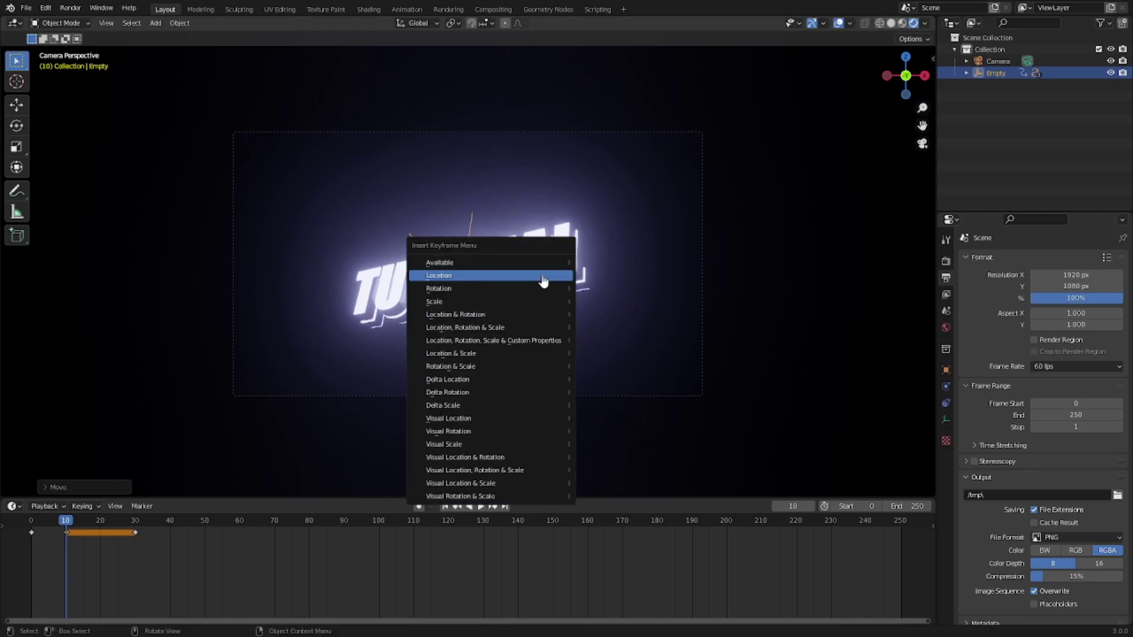
click(544, 276)
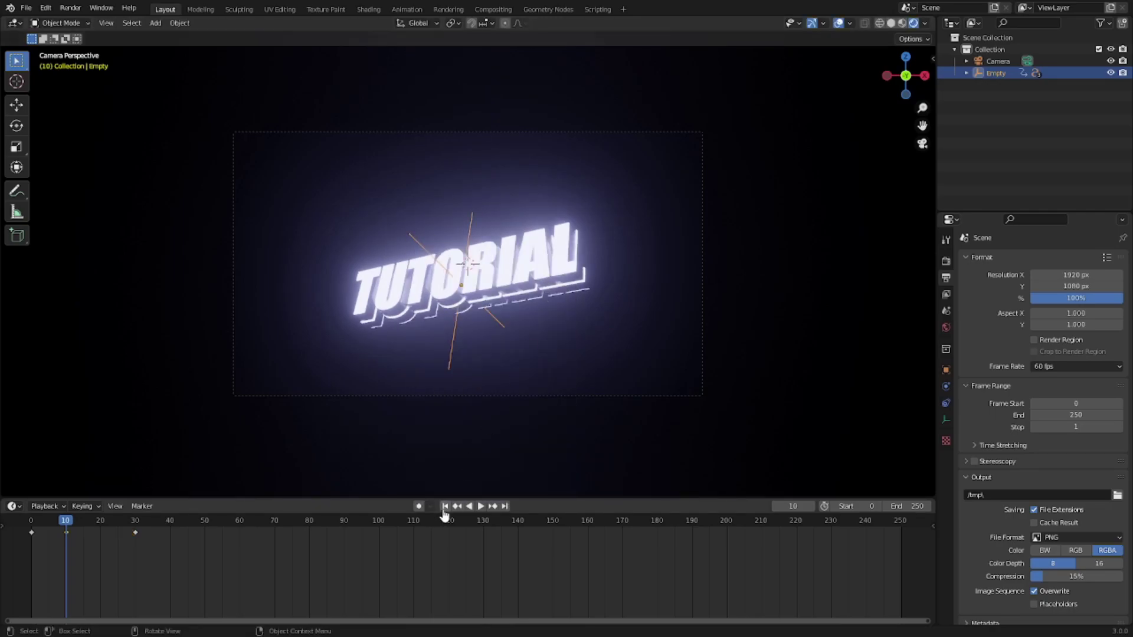
Step: Replay the animation from frame 0 to check the eased rise of the title
click(444, 507)
click(480, 506)
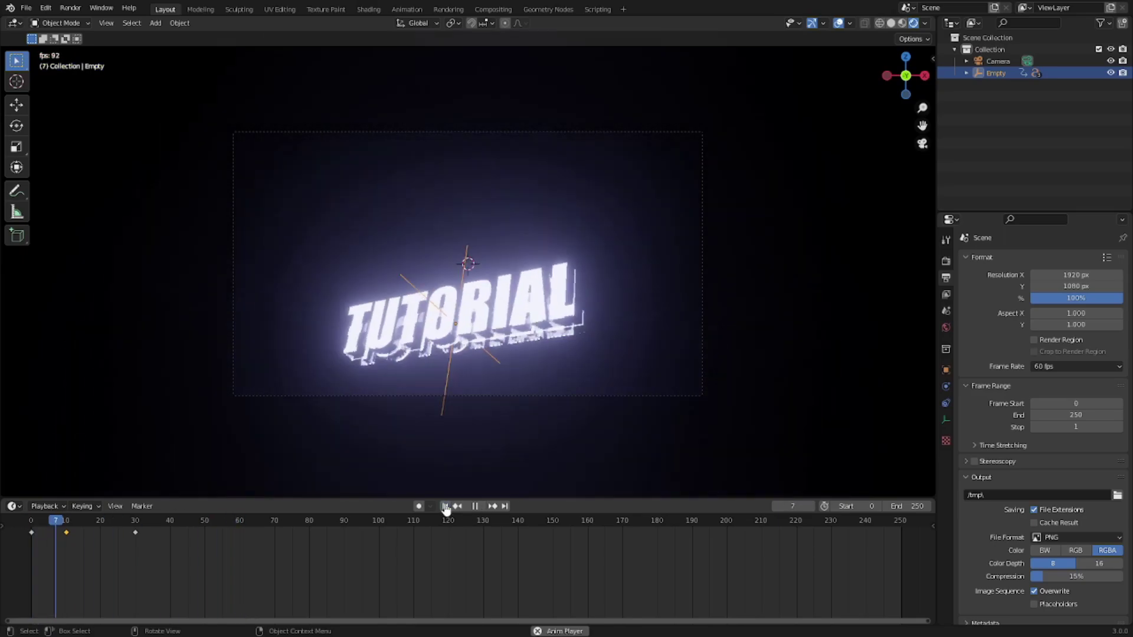
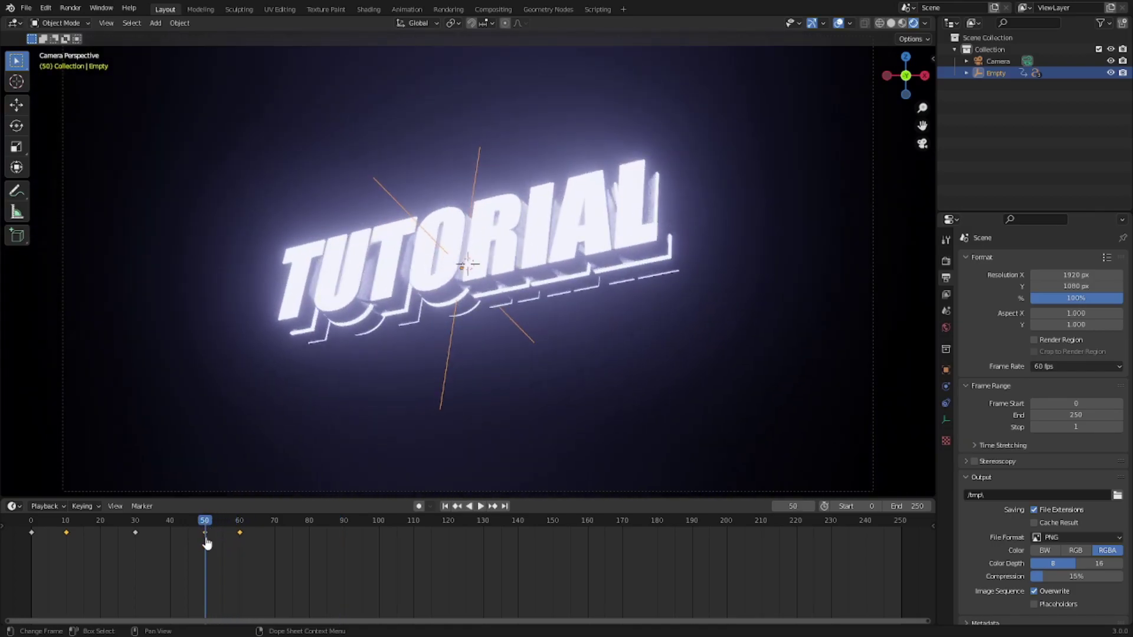
Step: At frame 80, rotate the empty about its local Z axis until the title faces forward, and insert a Rotation keyframe
key(space)
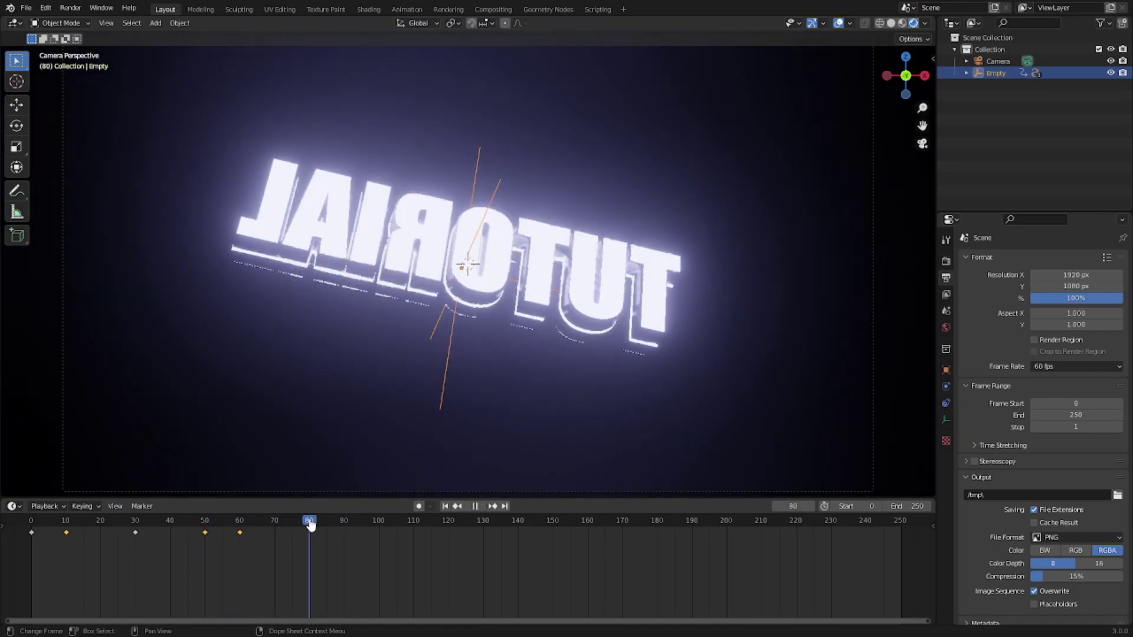
key(r)
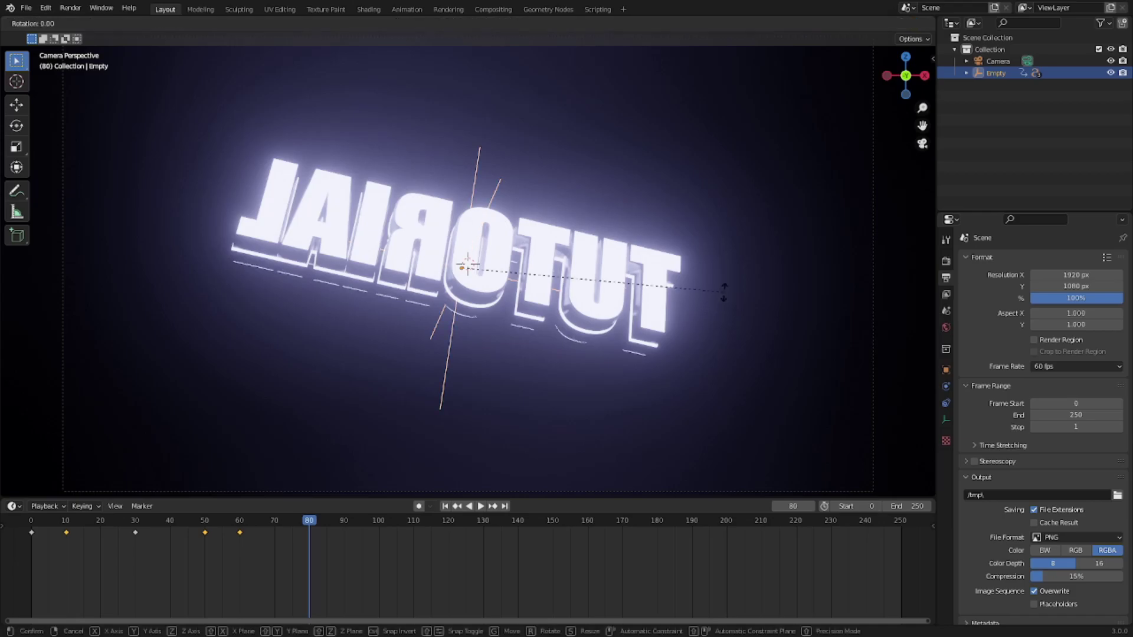
key(z)
key(z)
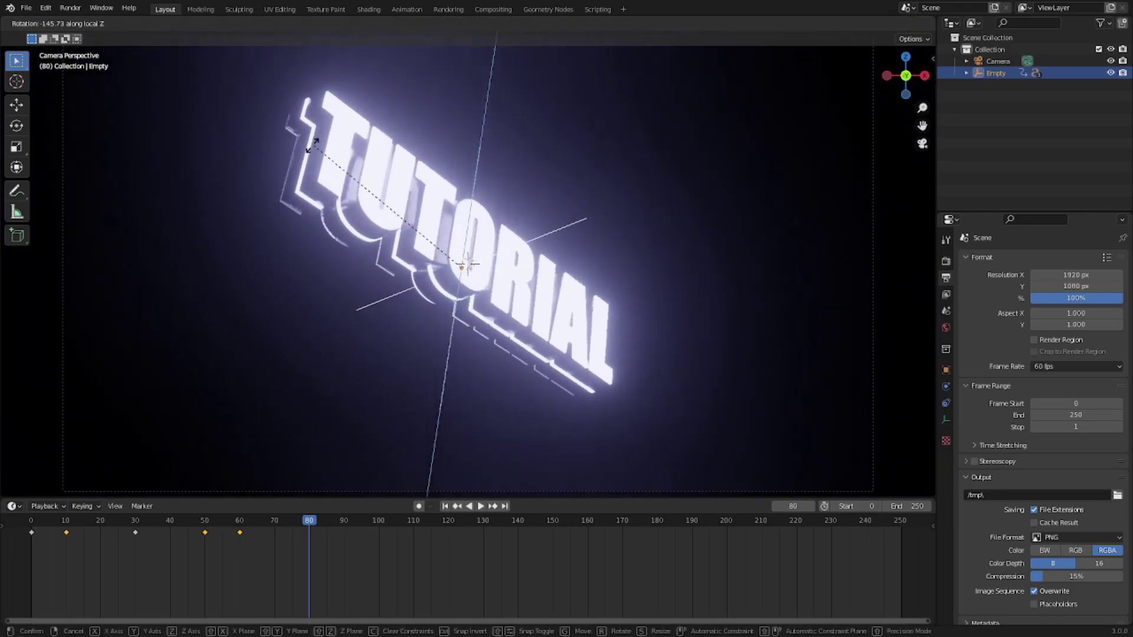
click(554, 186)
key(i)
click(554, 187)
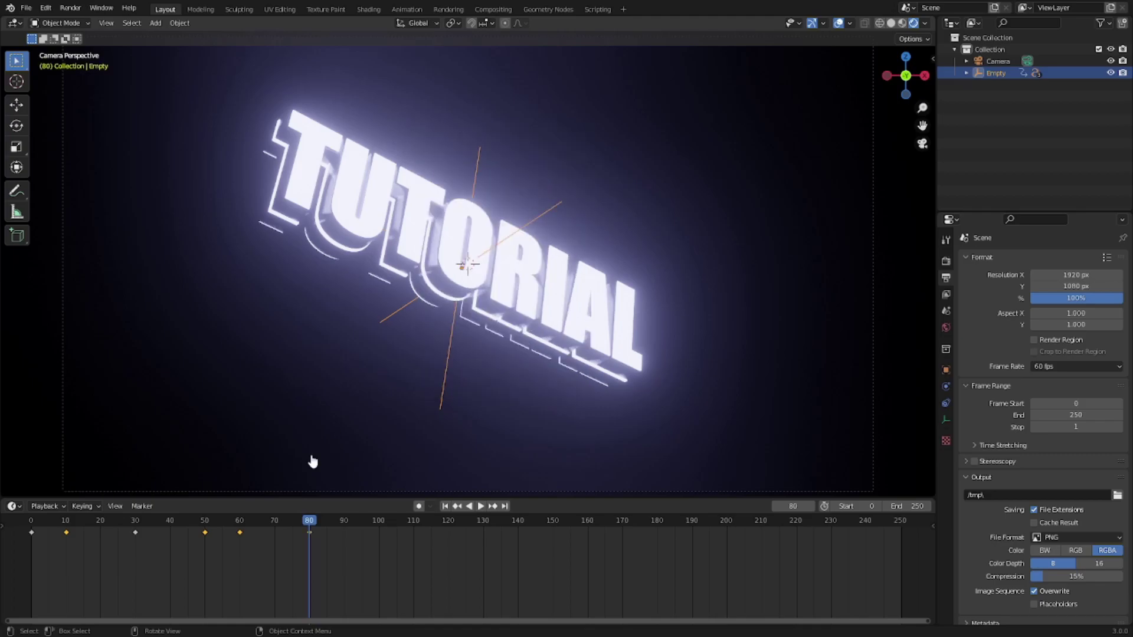
Step: Replay the title's spin from about frame 40 to review the rotation up to frame 80
click(193, 519)
key(space)
click(172, 520)
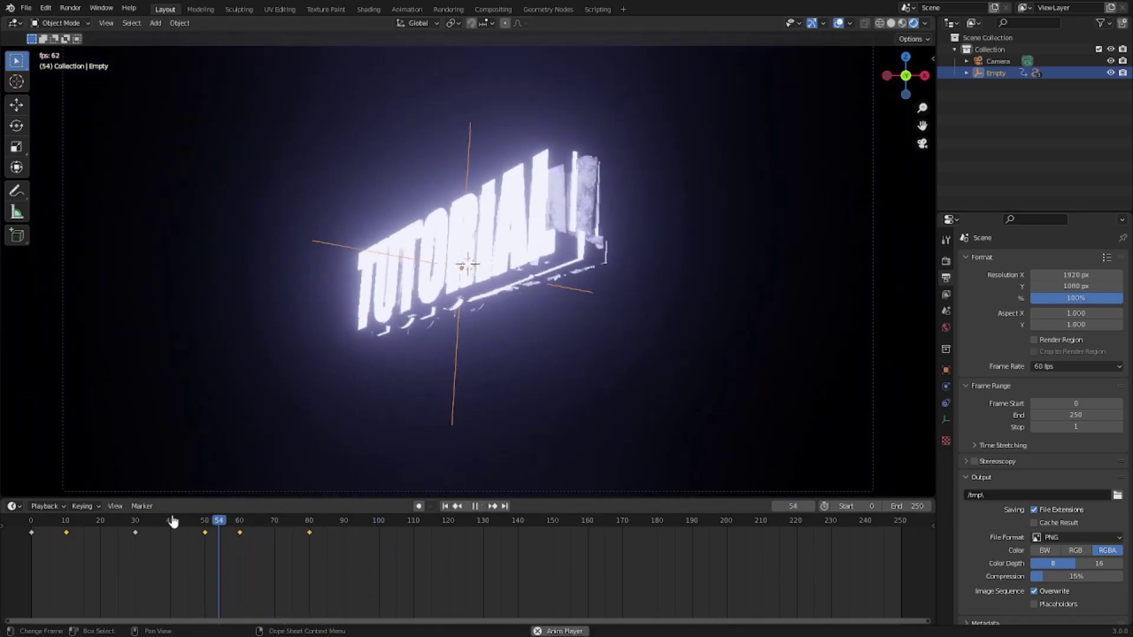
key(space)
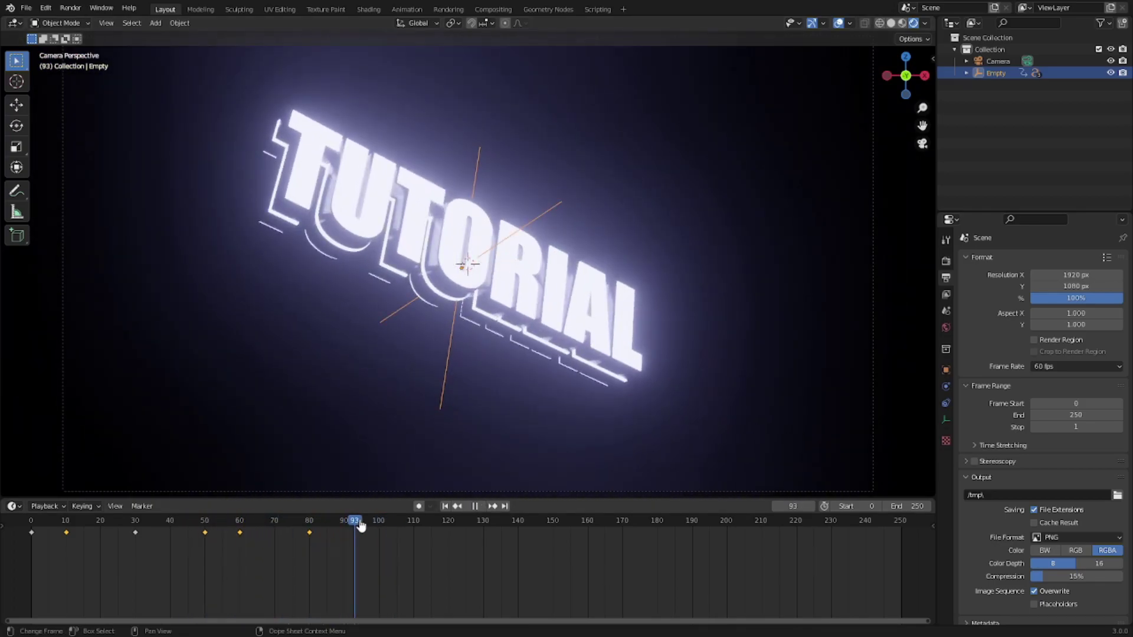
Step: At frame 130, rotate the empty about its local Z axis to tilt the title the opposite way, and insert a Rotation keyframe
drag(361, 525, 449, 522)
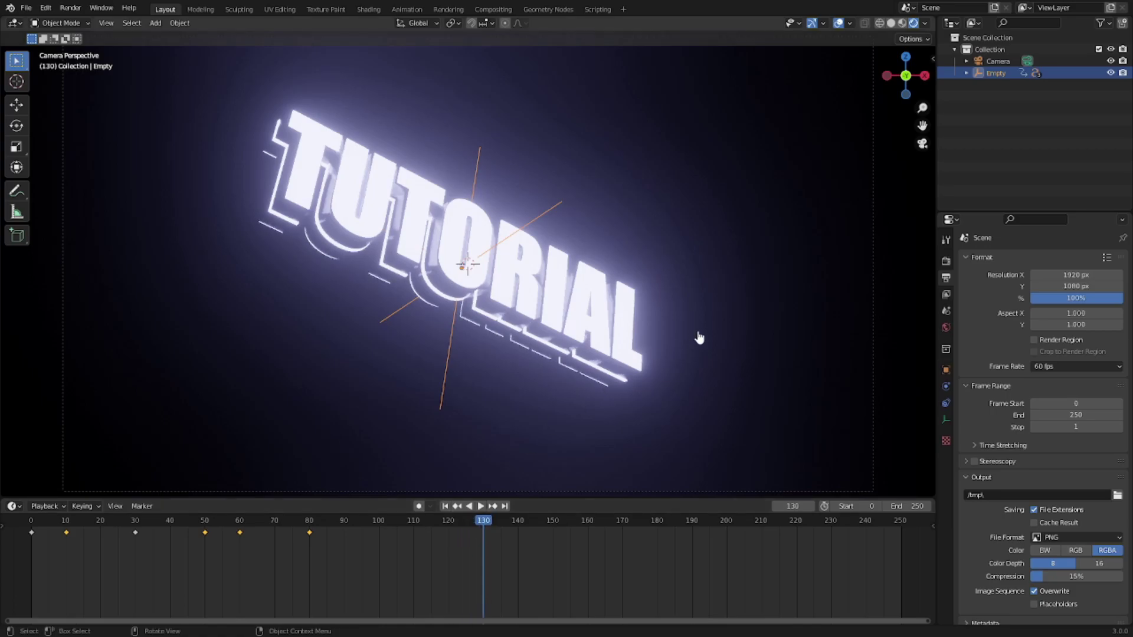
key(r)
key(z)
key(z)
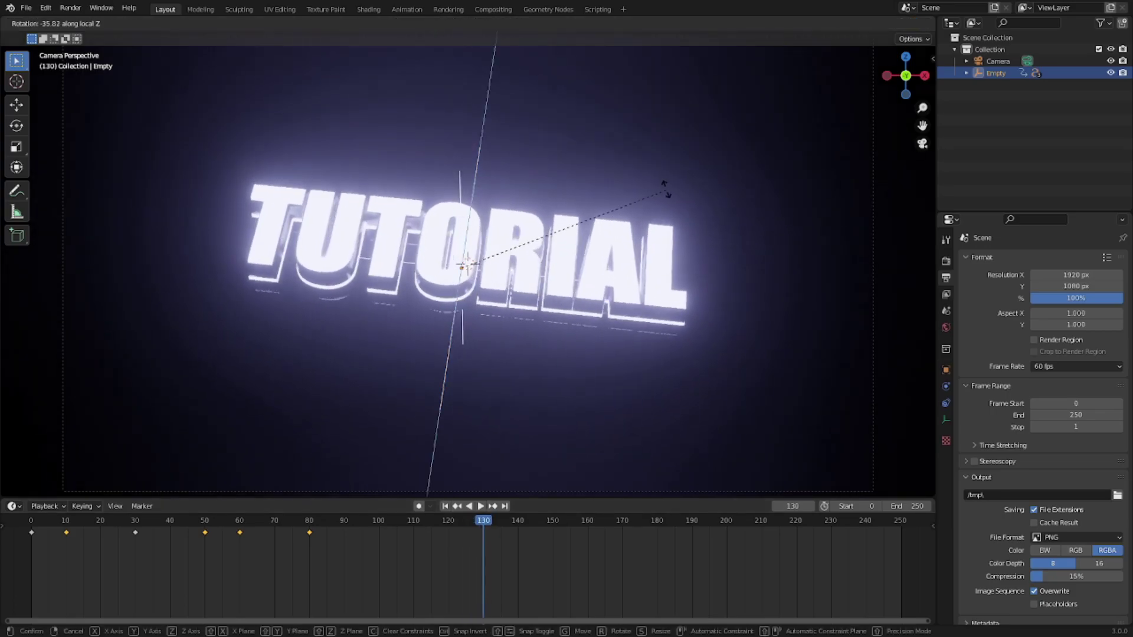
click(606, 120)
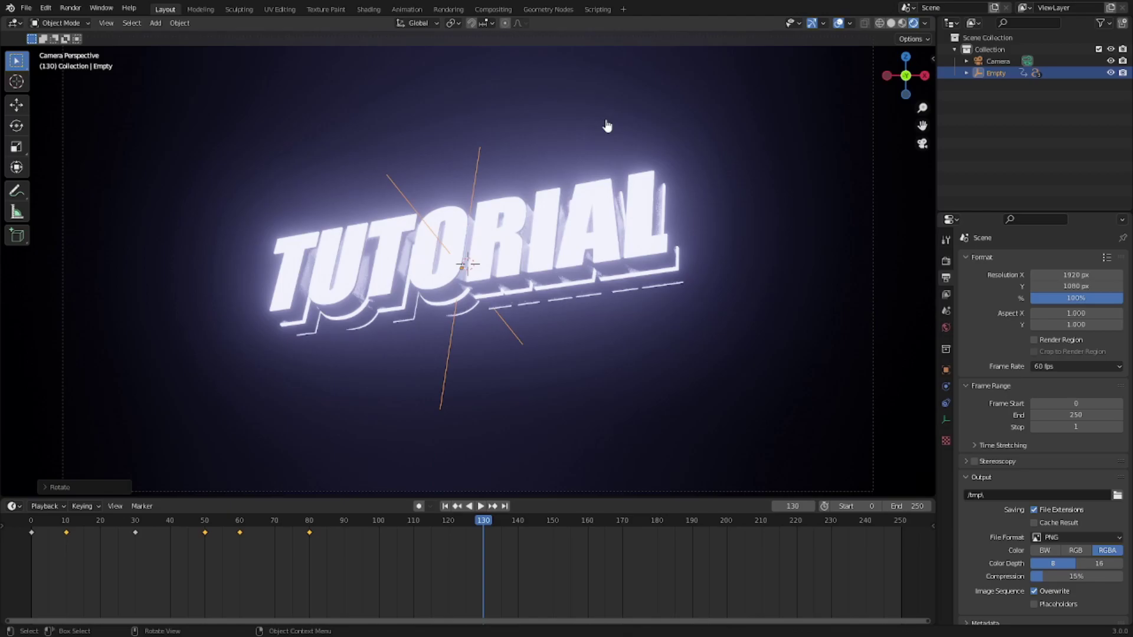
key(i)
click(606, 122)
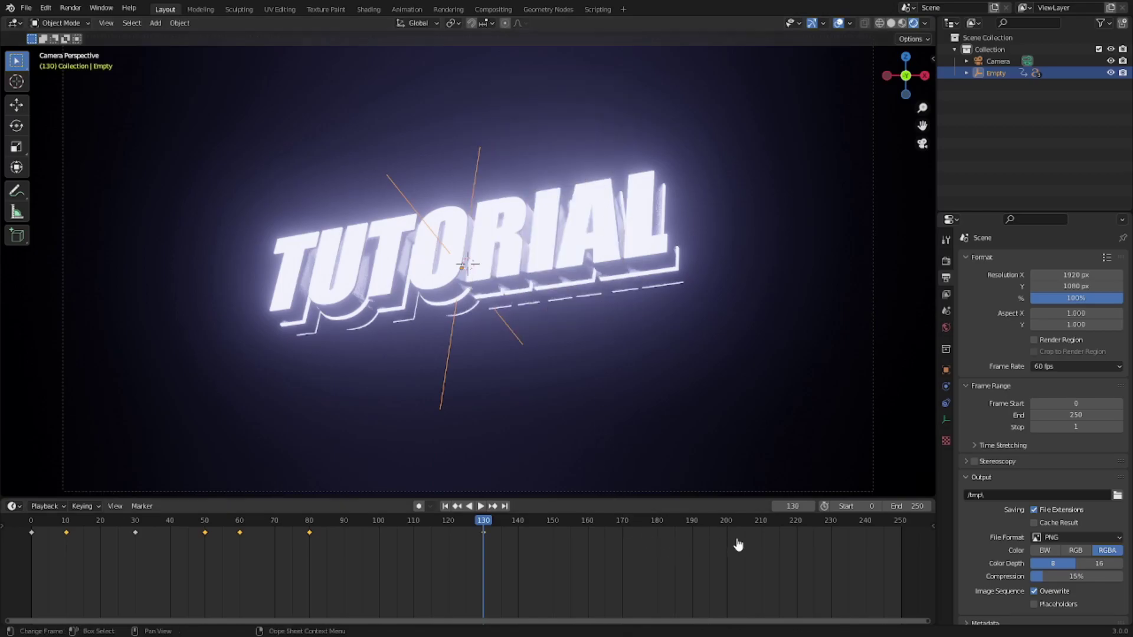
Step: Replay and scrub the animation around frames 50 to 130 to review the full spin
click(193, 527)
key(space)
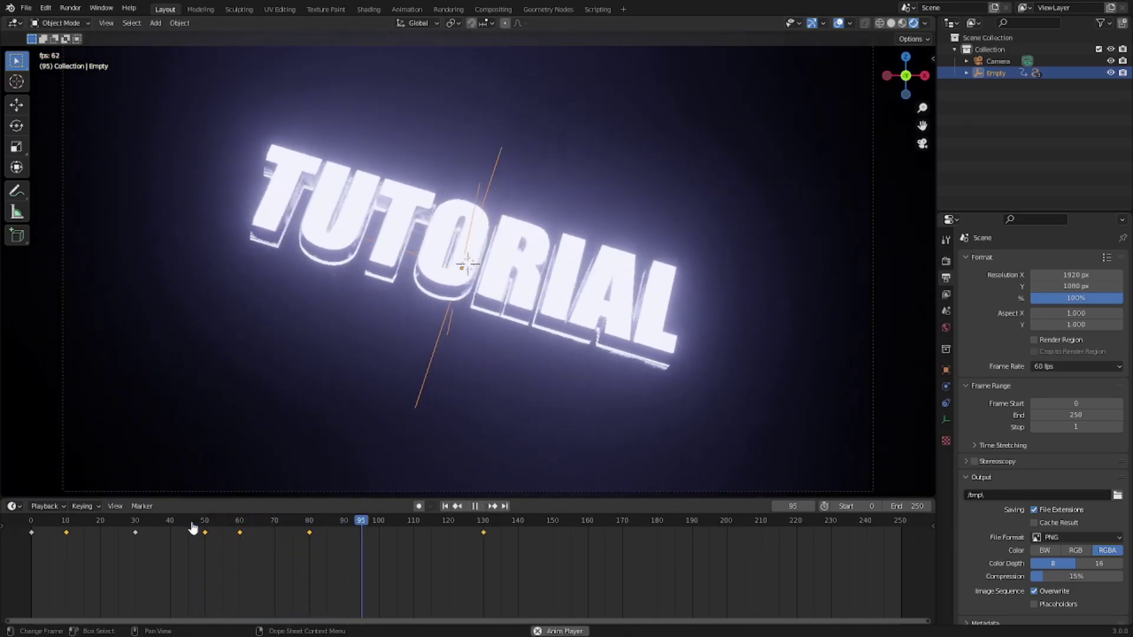
click(313, 525)
drag(314, 523, 230, 526)
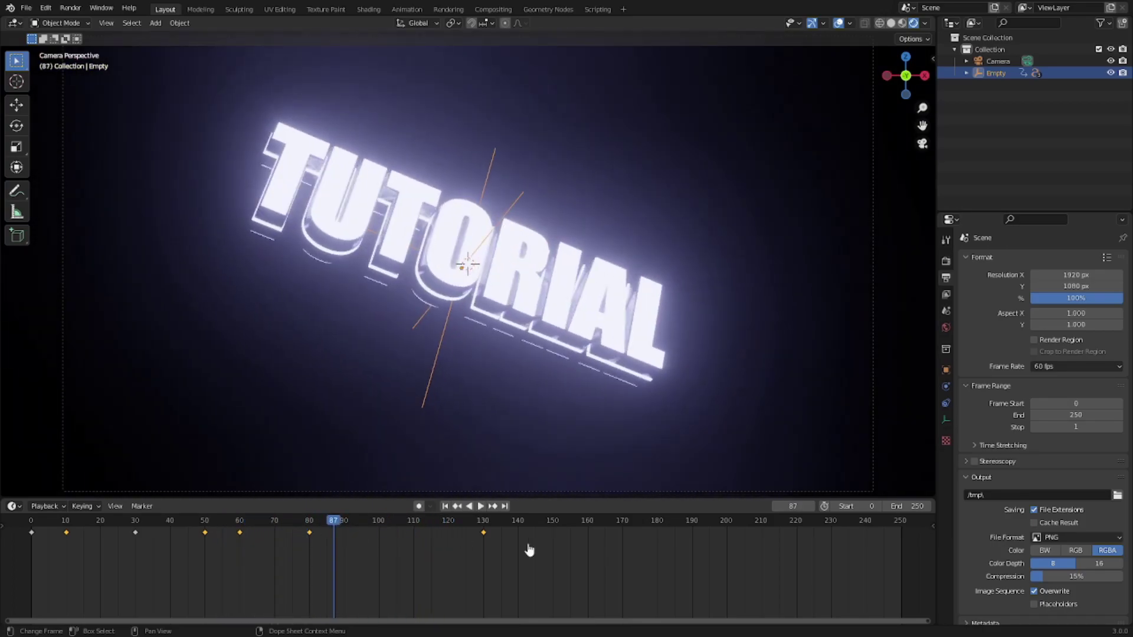
Step: Delete the frame 80 keyframe and replay the spin from frame 44
key(space)
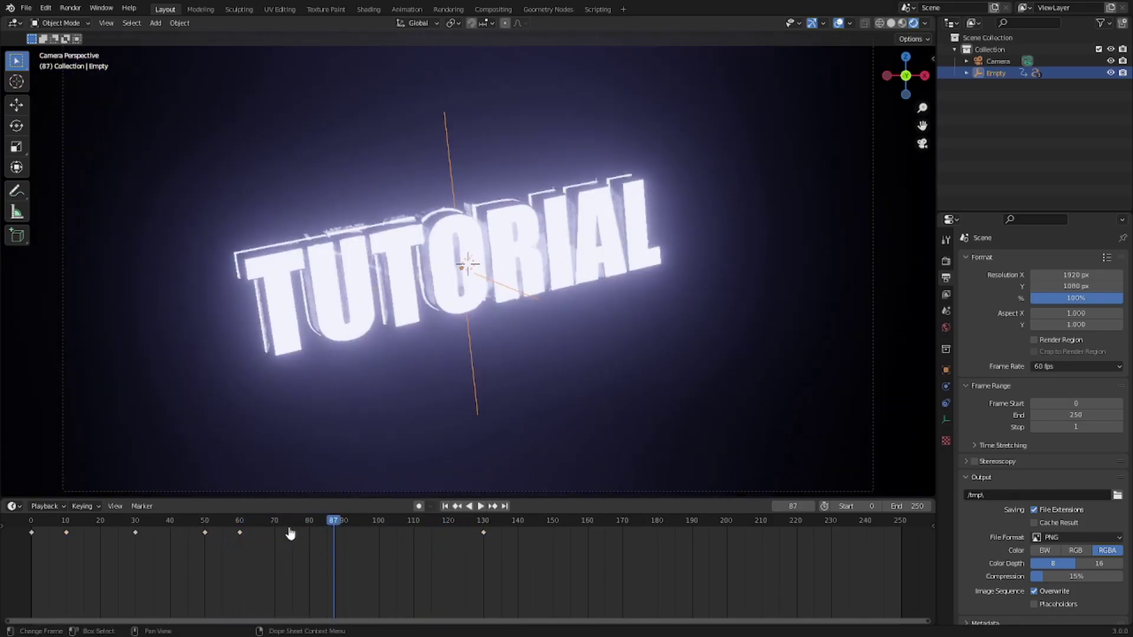
click(188, 523)
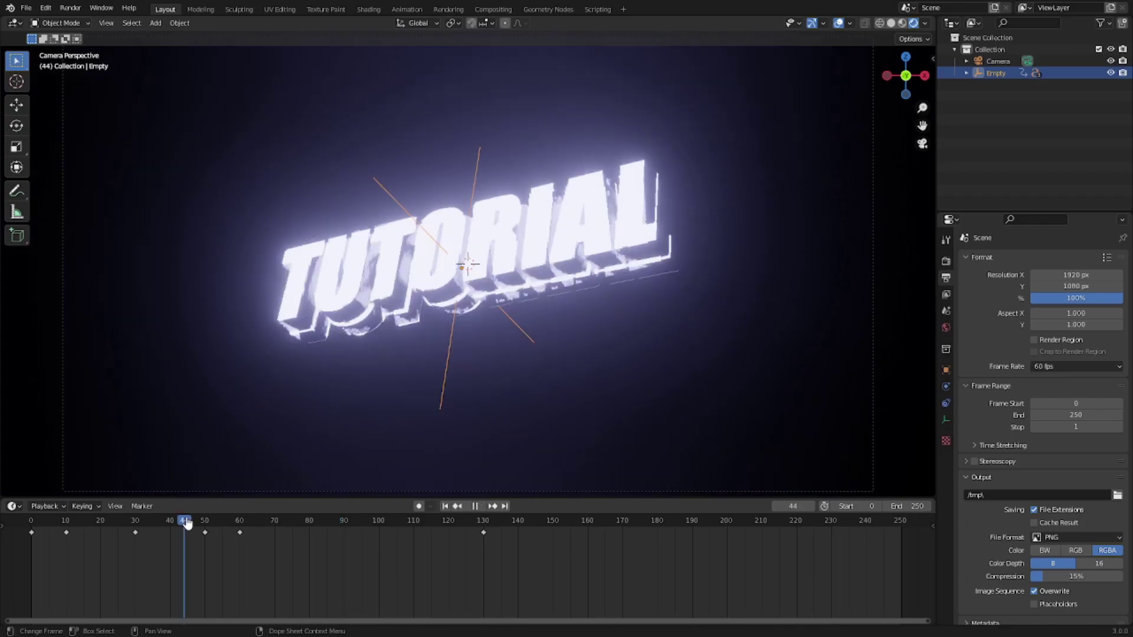
key(space)
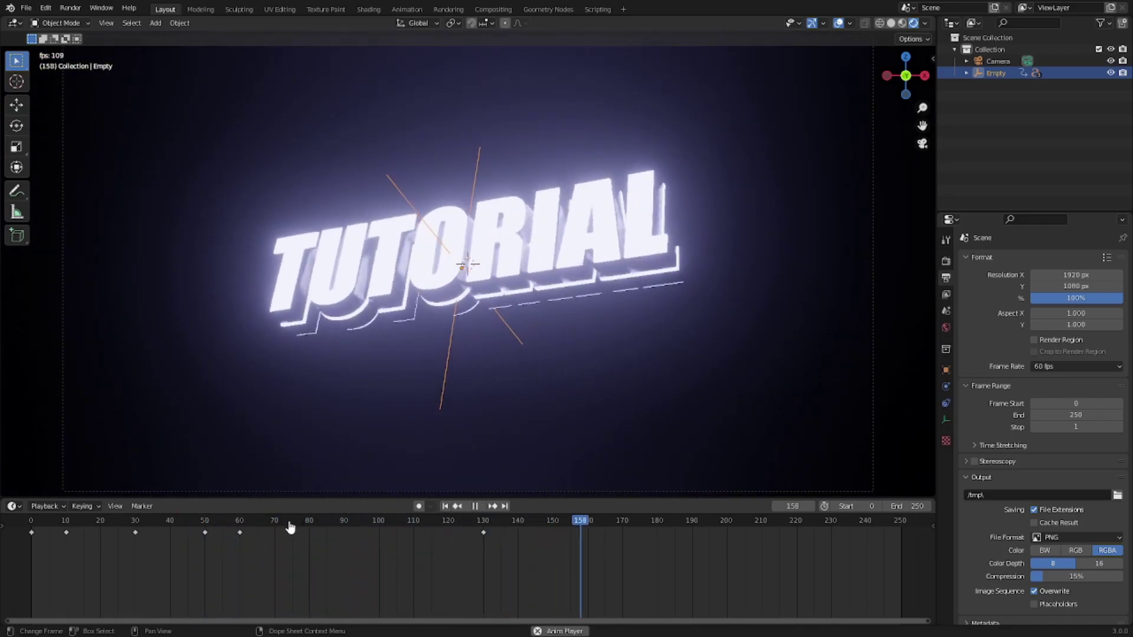
Step: Delete the frame 60 keyframe and replay the spin between the keyframes at frames 50 and 130
click(174, 525)
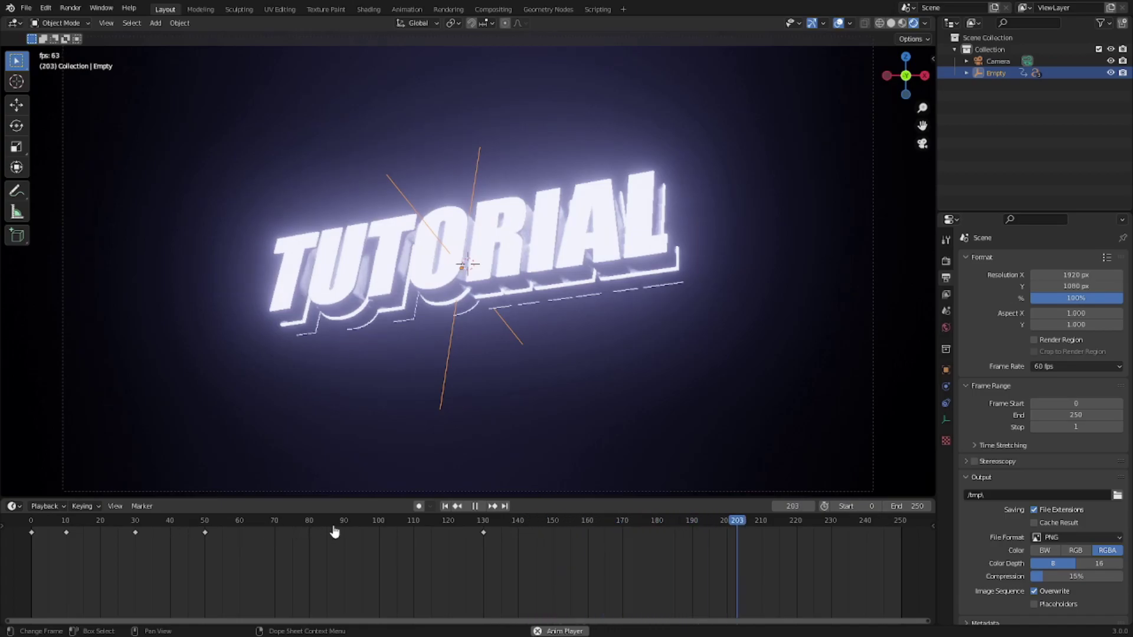
click(205, 525)
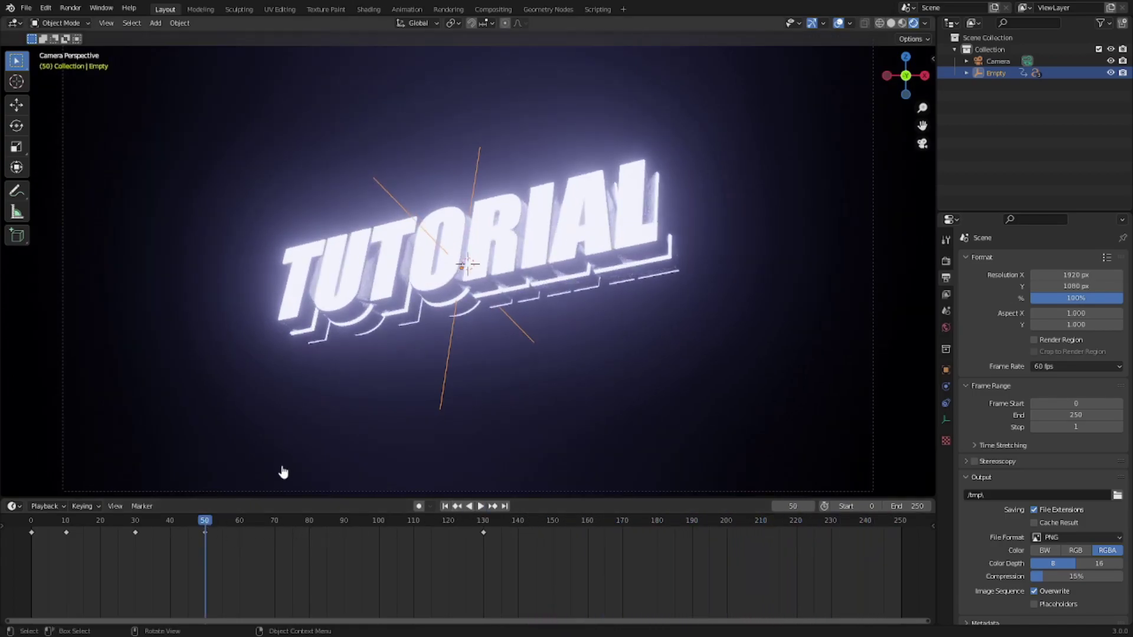
click(482, 525)
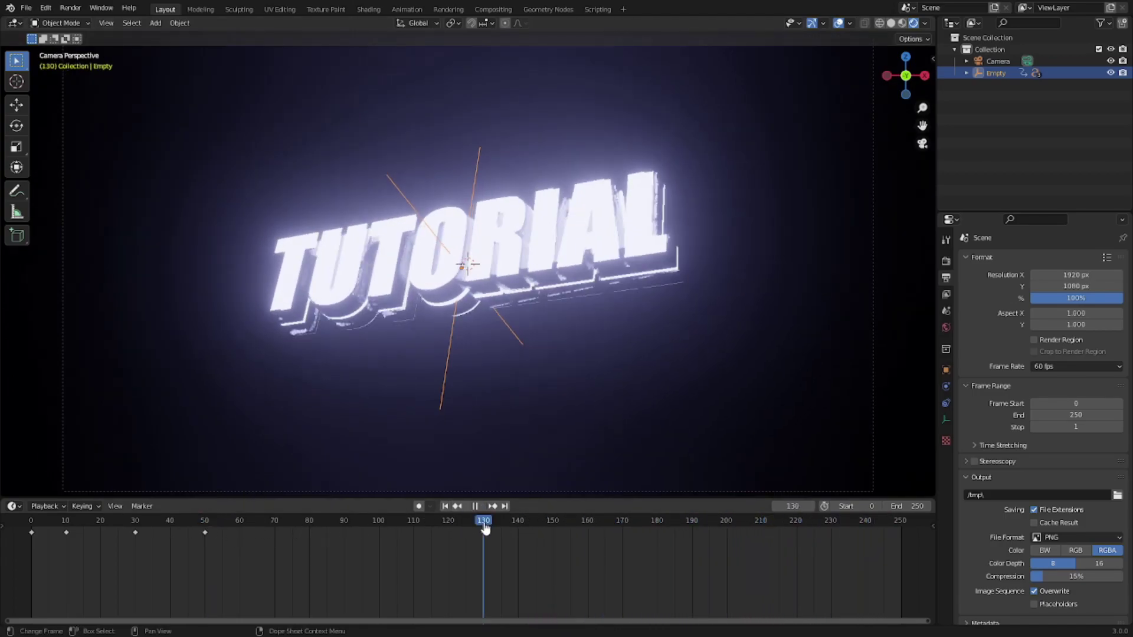
click(211, 527)
key(space)
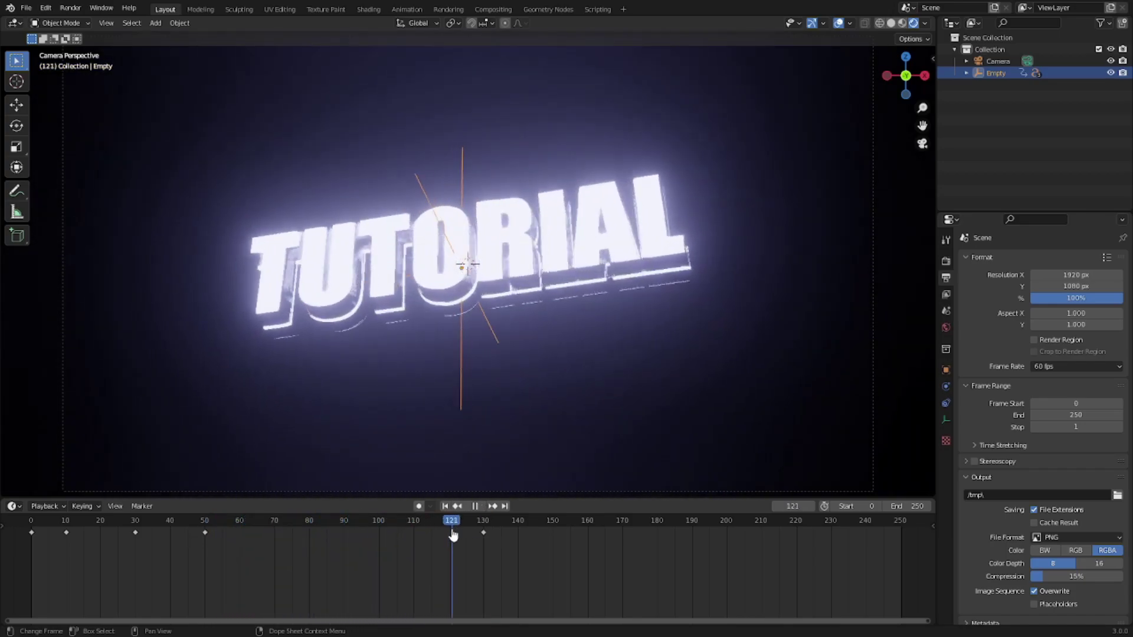
click(167, 527)
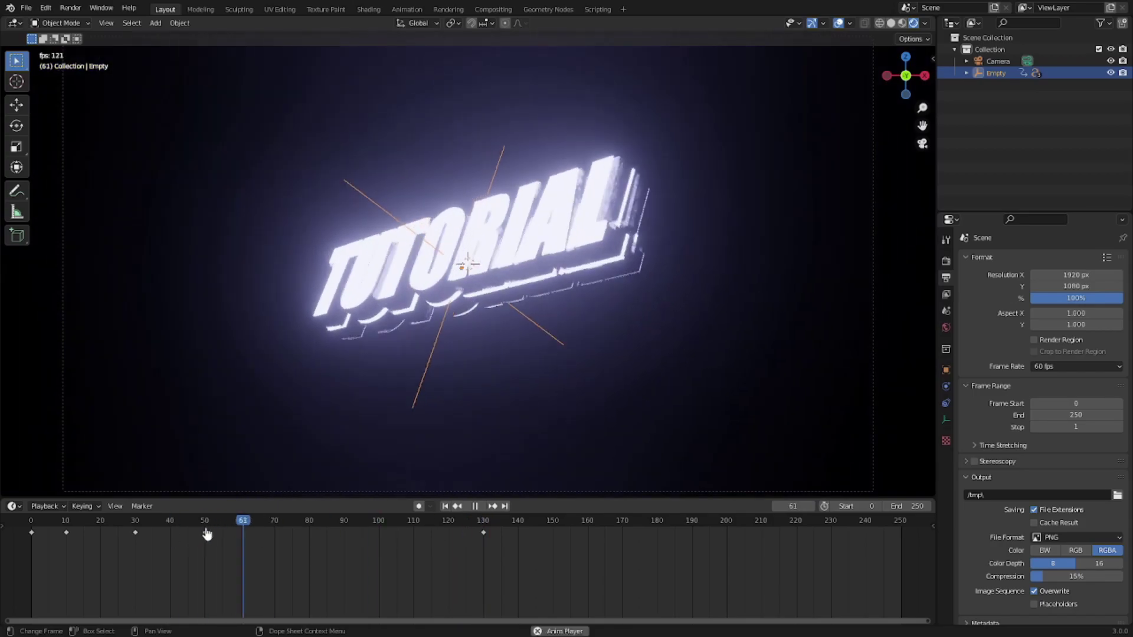
key(space)
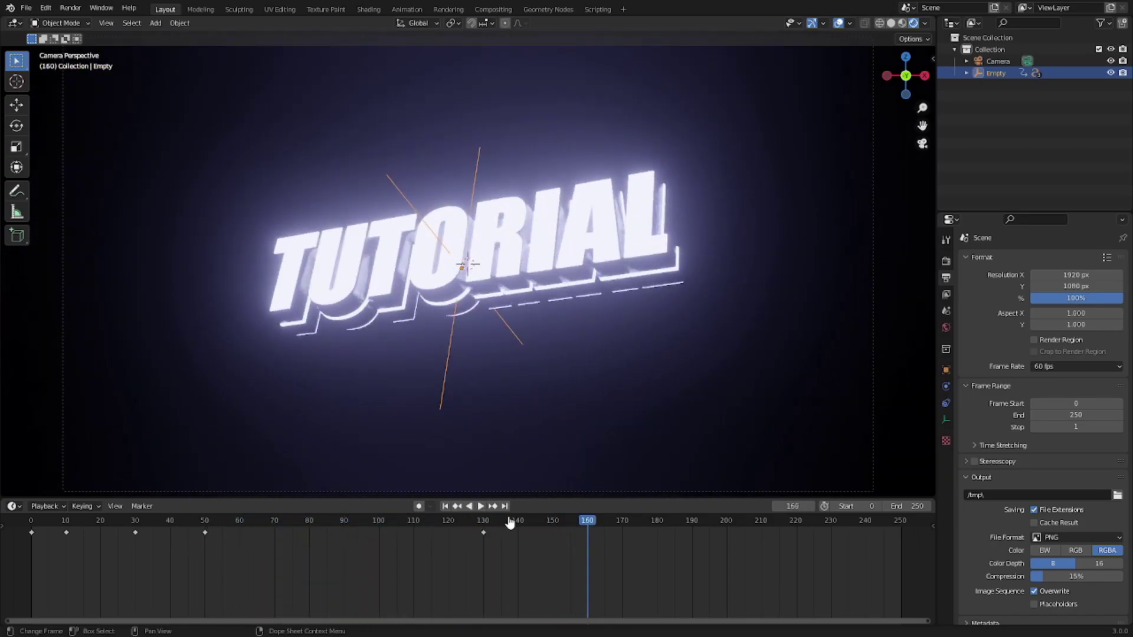
Step: Insert a Rotation keyframe for the empty at frame 190, keeping its current orientation
click(483, 525)
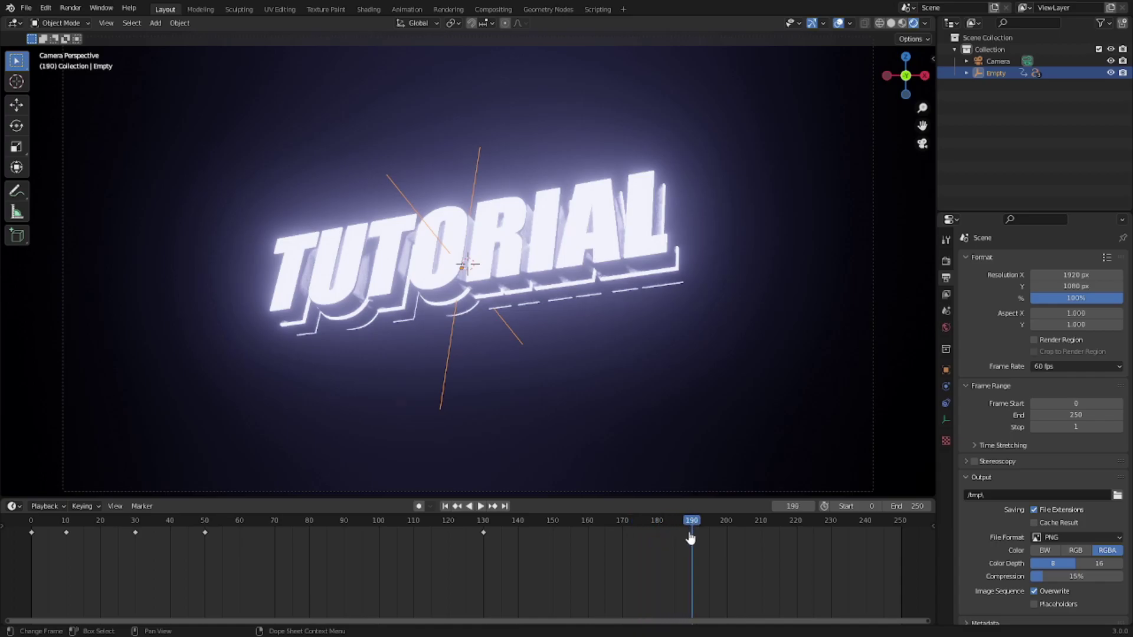
key(i)
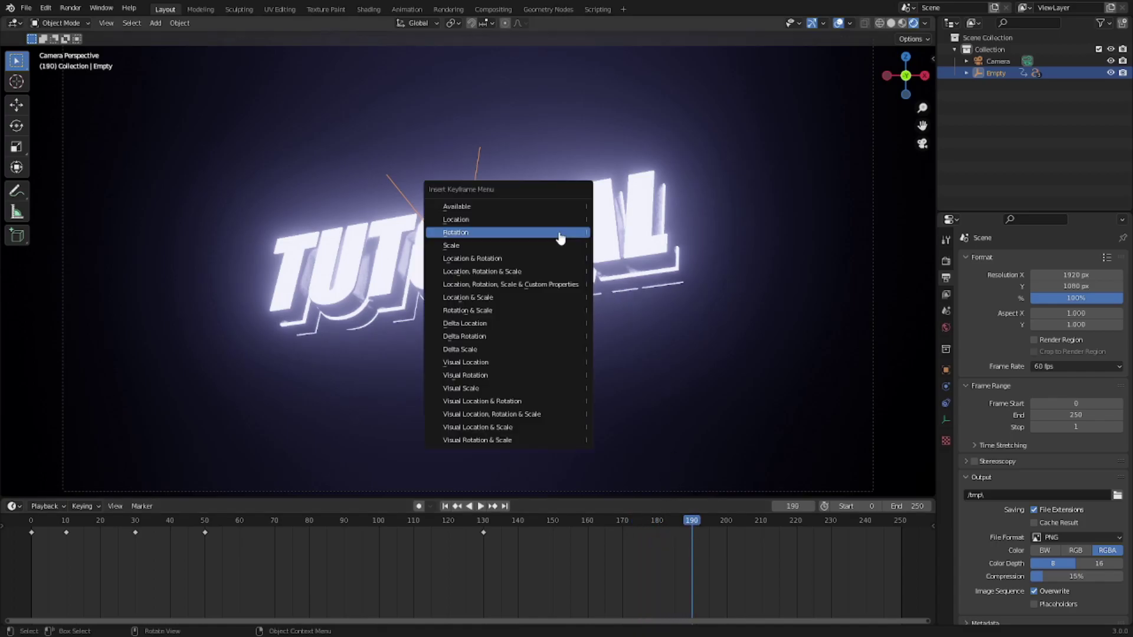
click(560, 236)
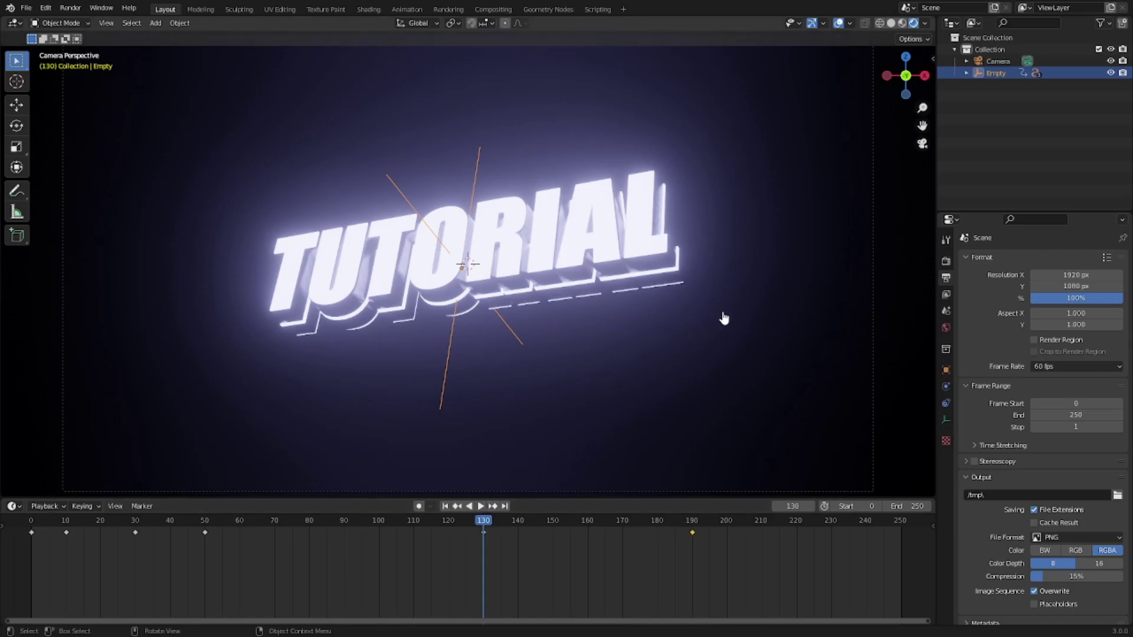
Step: At frame 130, rotate the empty slightly about its local Z axis so the title overshoots, and insert a Rotation keyframe
key(r)
key(z)
key(z)
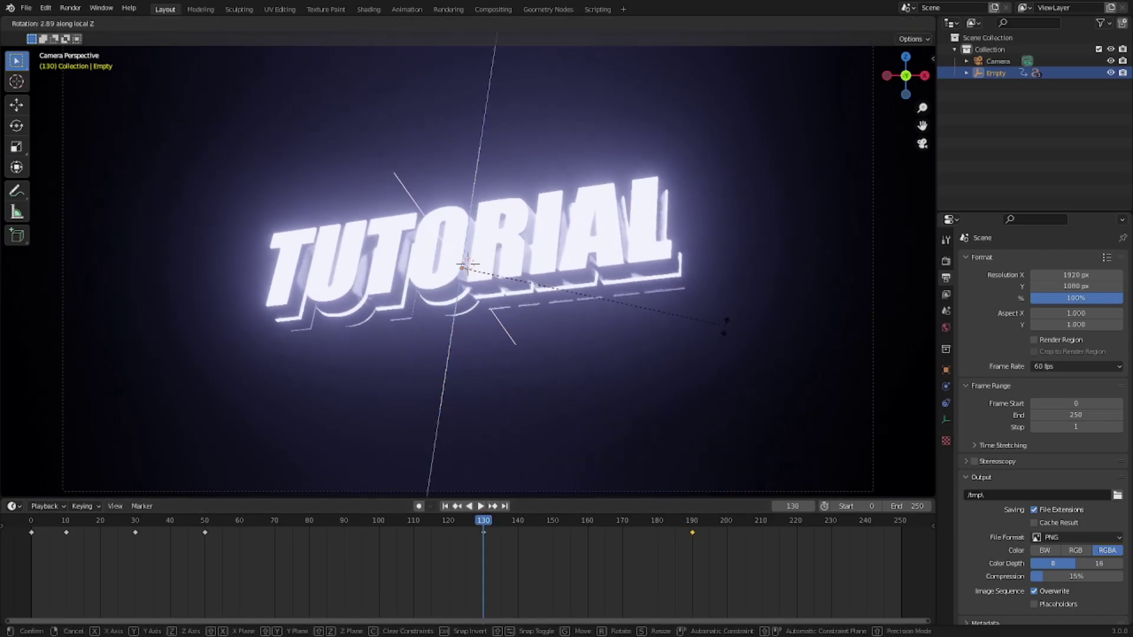
click(684, 278)
key(i)
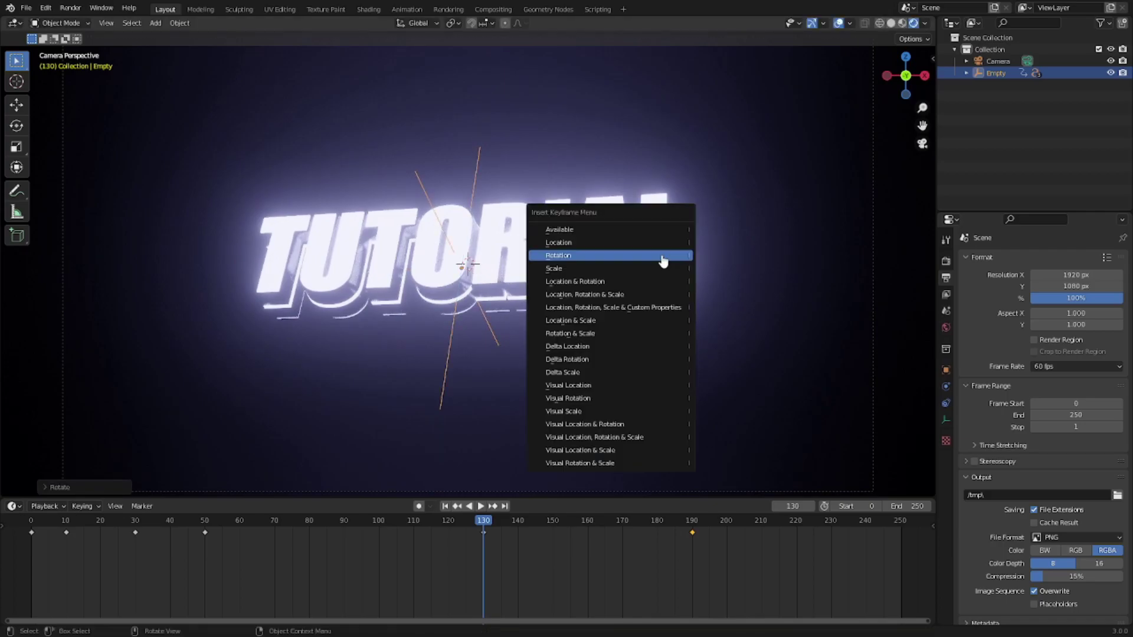
click(662, 257)
Step: Replay the animation from frame 0 and delete the frame 190 keyframe
click(447, 506)
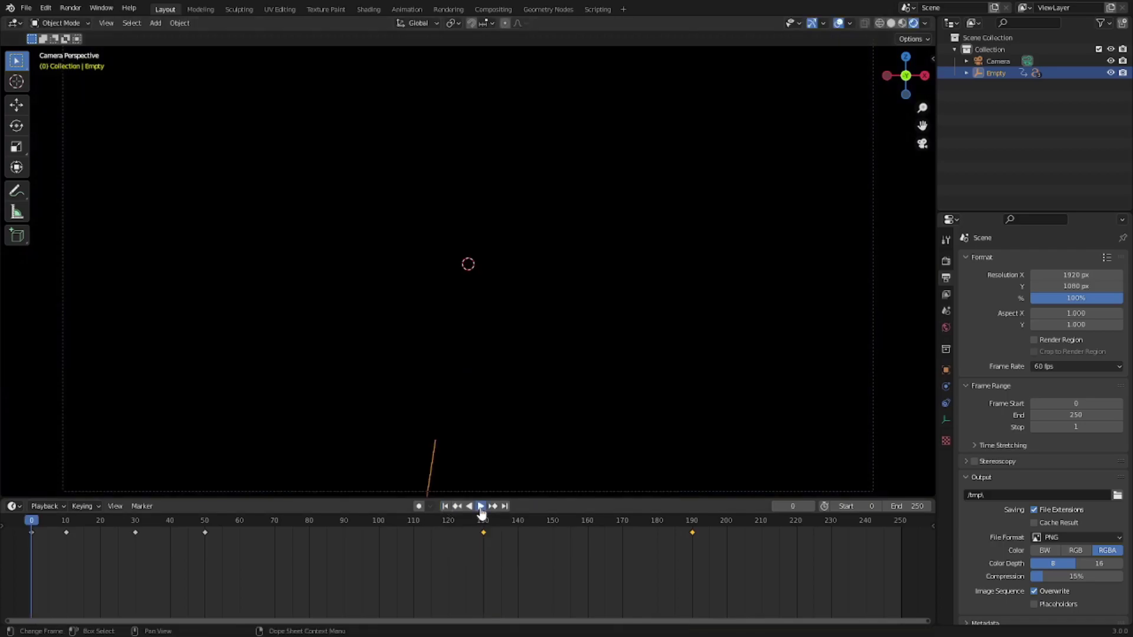
key(space)
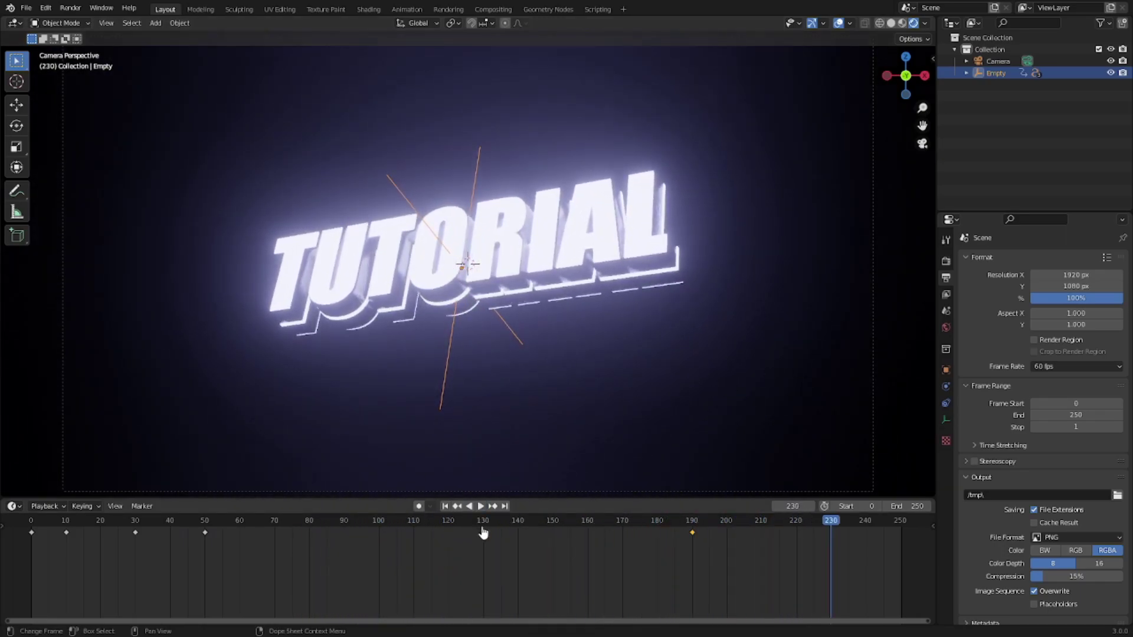
mouse_move(482, 527)
mouse_down()
mouse_move(690, 531)
mouse_move(202, 529)
mouse_move(483, 546)
mouse_up()
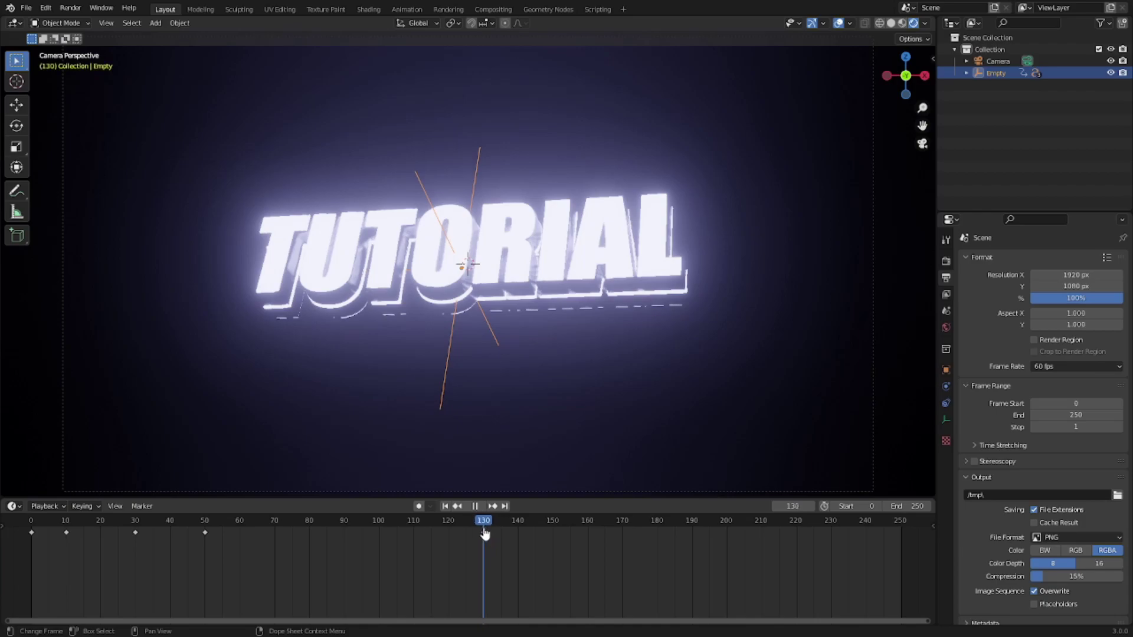
Step: Insert a Rotation keyframe for the empty's interpolated pose at frame 110
drag(483, 534, 421, 546)
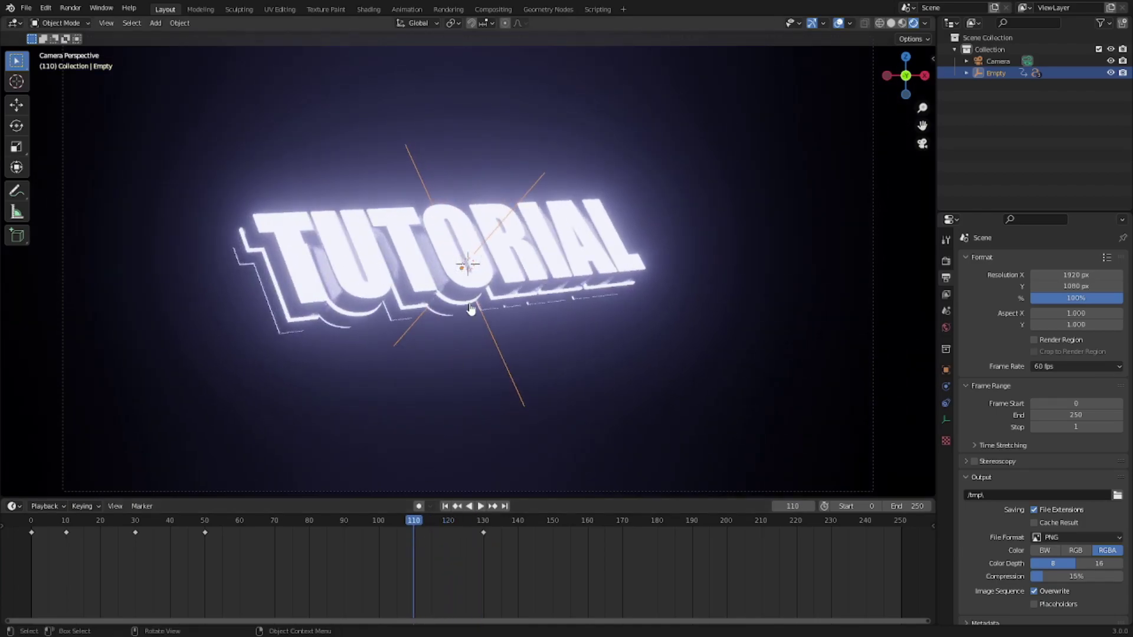
key(i)
click(468, 303)
click(412, 529)
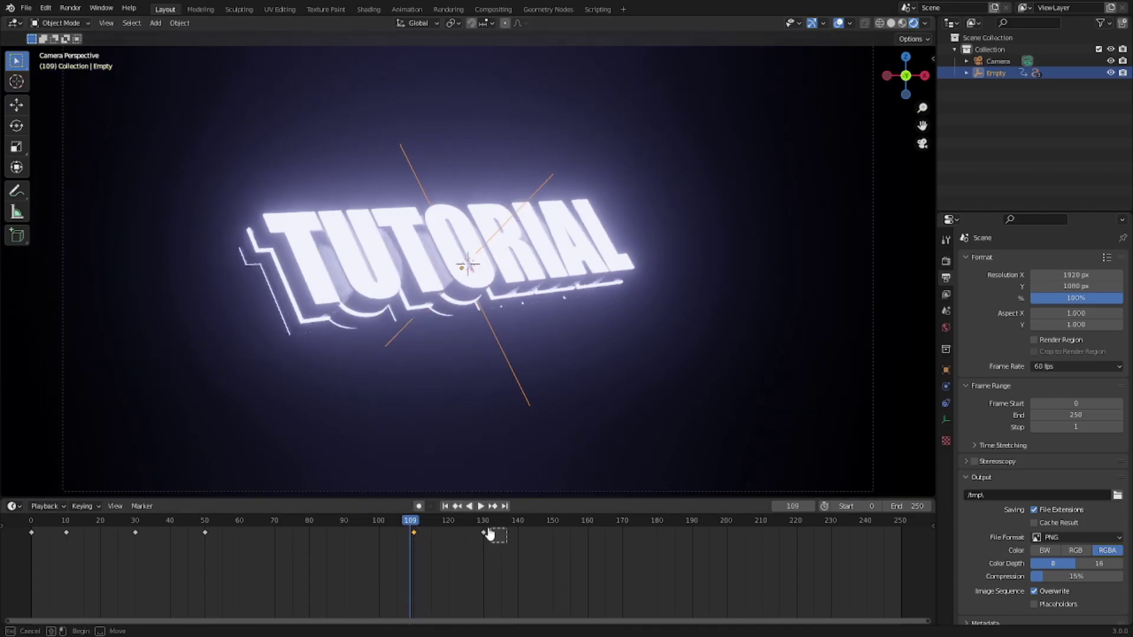
Step: Shift the frame 130 keyframe to frame 160 and replay the slowed end of the spin
drag(481, 534, 581, 550)
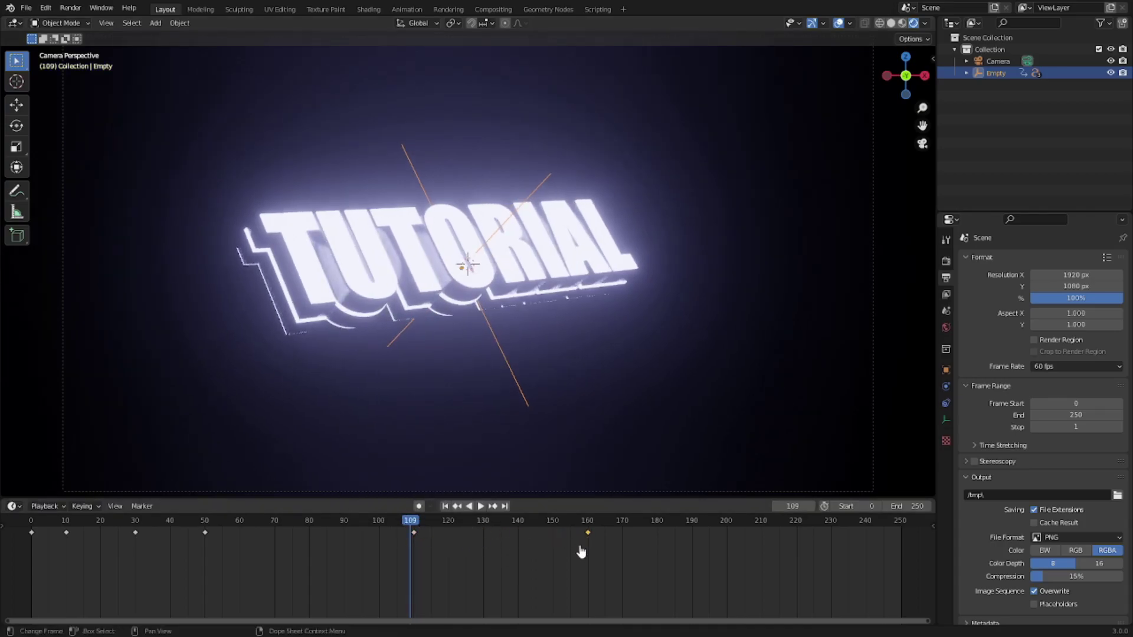
click(189, 525)
key(space)
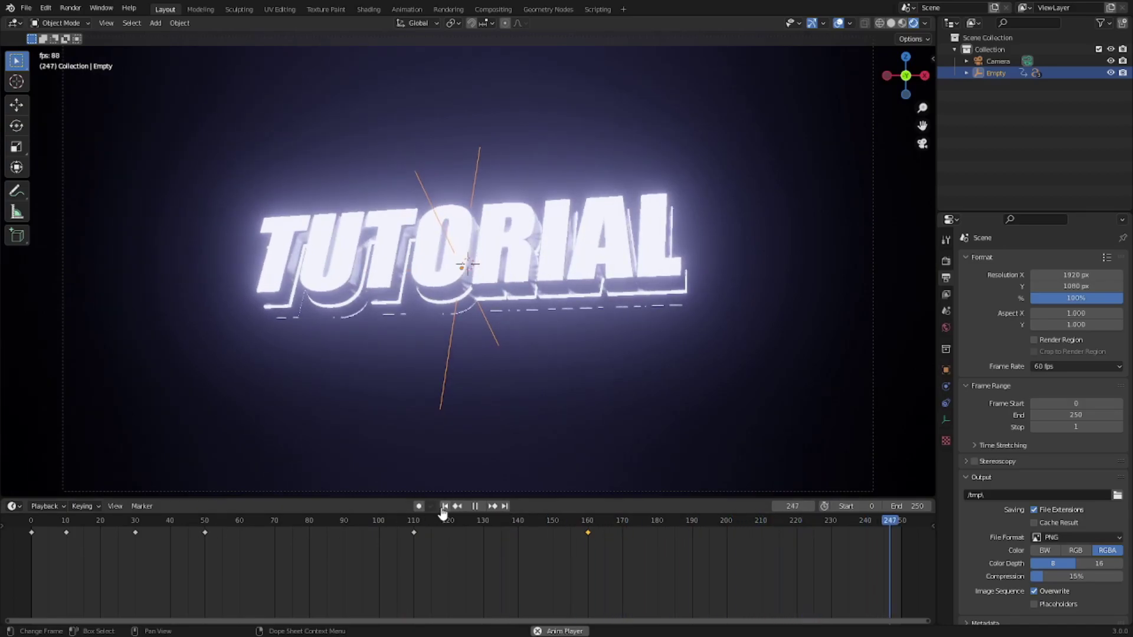
Step: Hide the viewport overlays during playback and set the animation's end frame to 200
click(838, 23)
scroll(767, 306, down, 5)
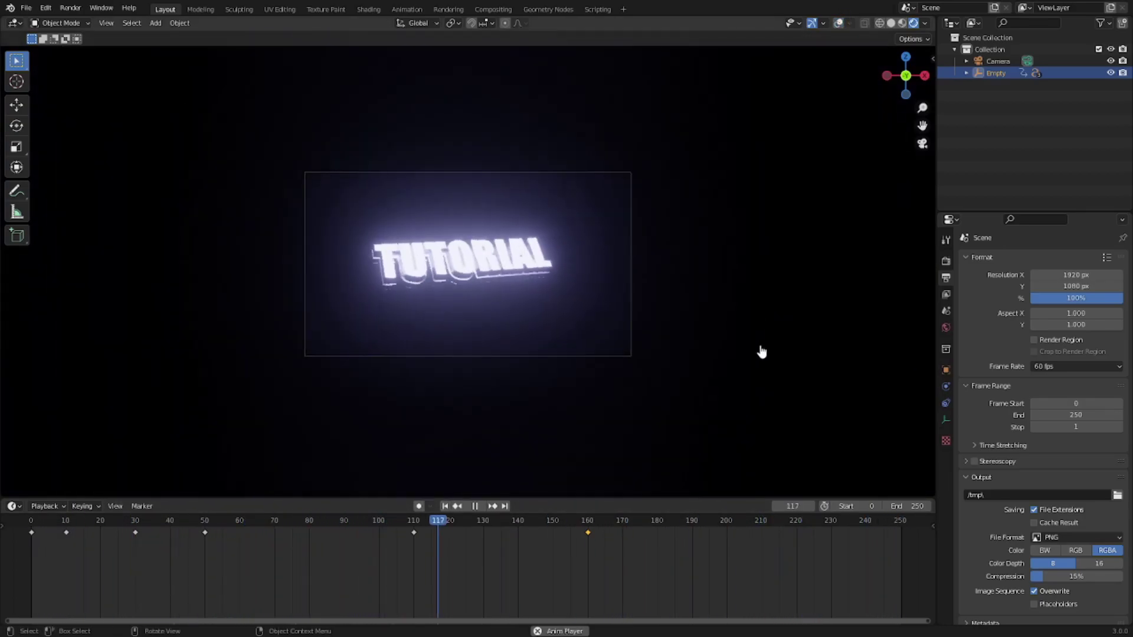
scroll(761, 352, up, 5)
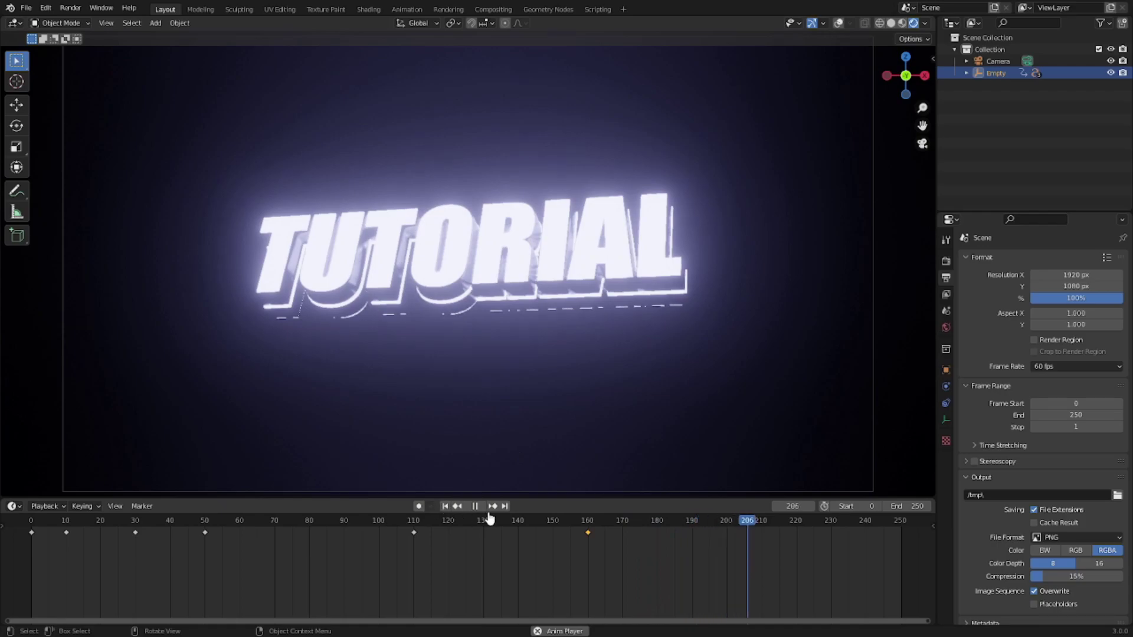
key(space)
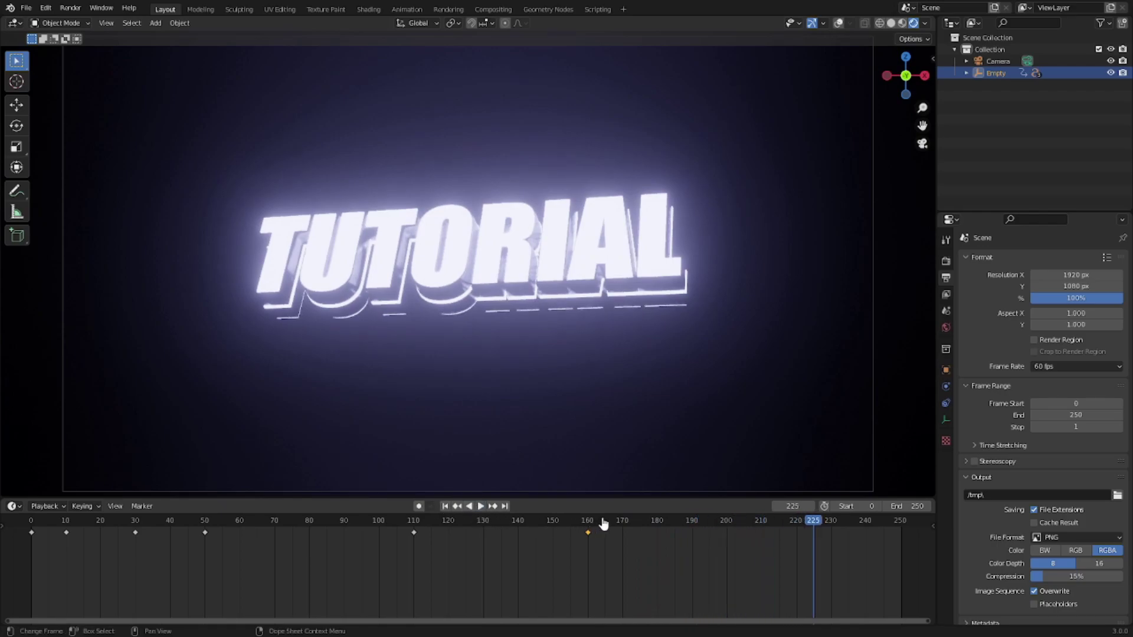
drag(909, 506, 873, 506)
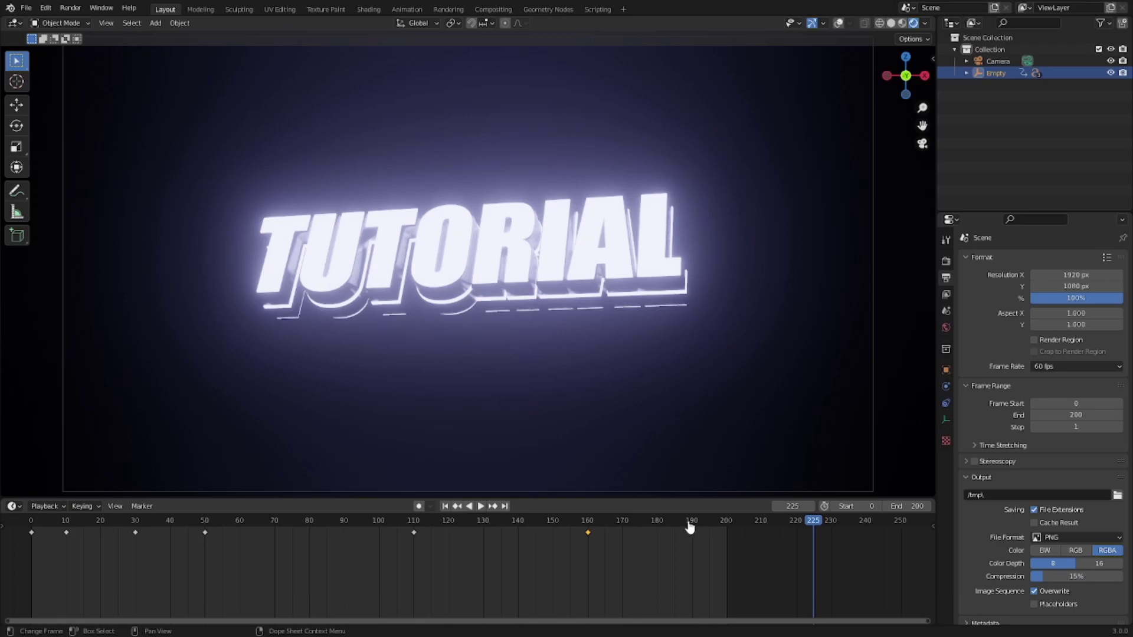
Step: Insert a Location keyframe for the empty at frame 190
key(i)
click(521, 186)
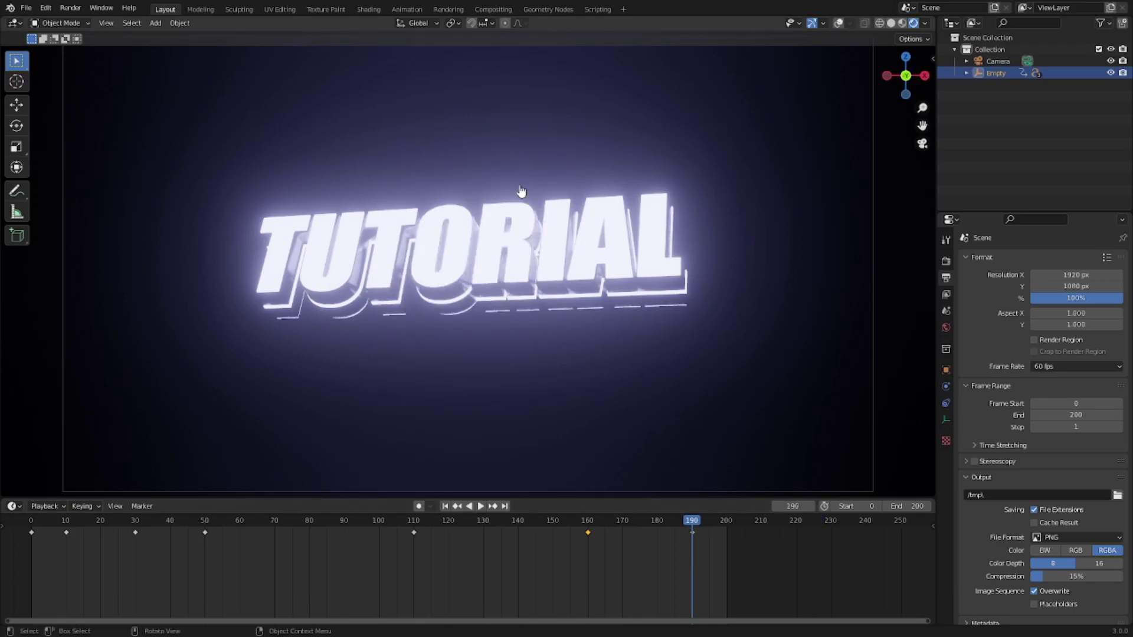
key(i)
click(508, 175)
Step: Restore the overlays and, at frame 200, move the empty along its local Z until the title leaves the camera frame, then insert a Location keyframe
click(837, 23)
key(space)
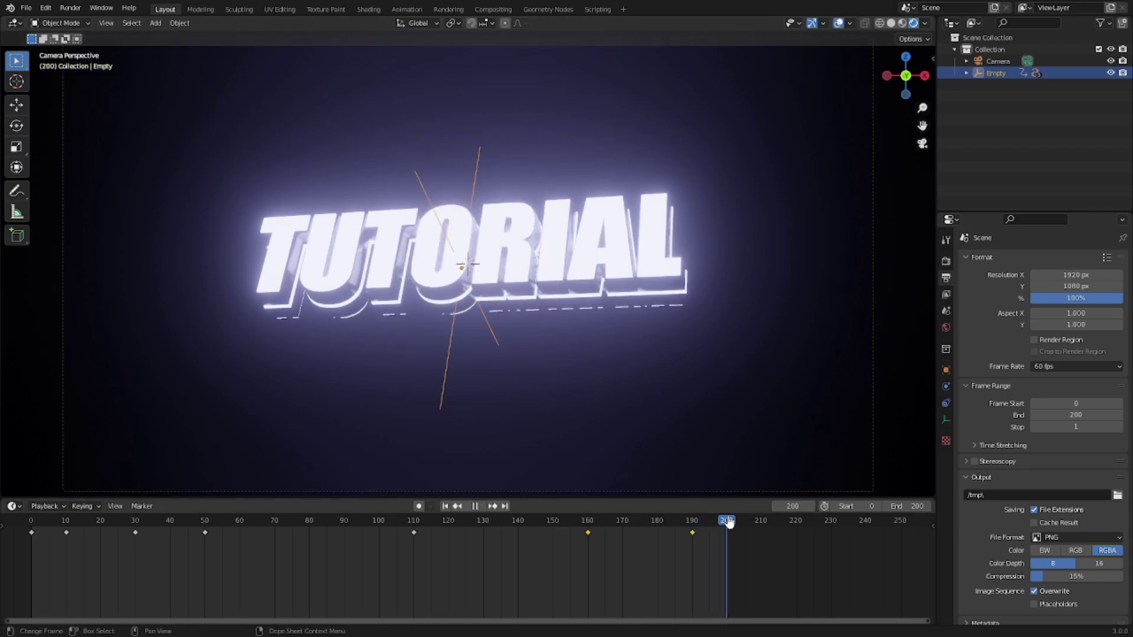
key(space)
scroll(658, 377, down, 3)
key(g)
key(z)
key(z)
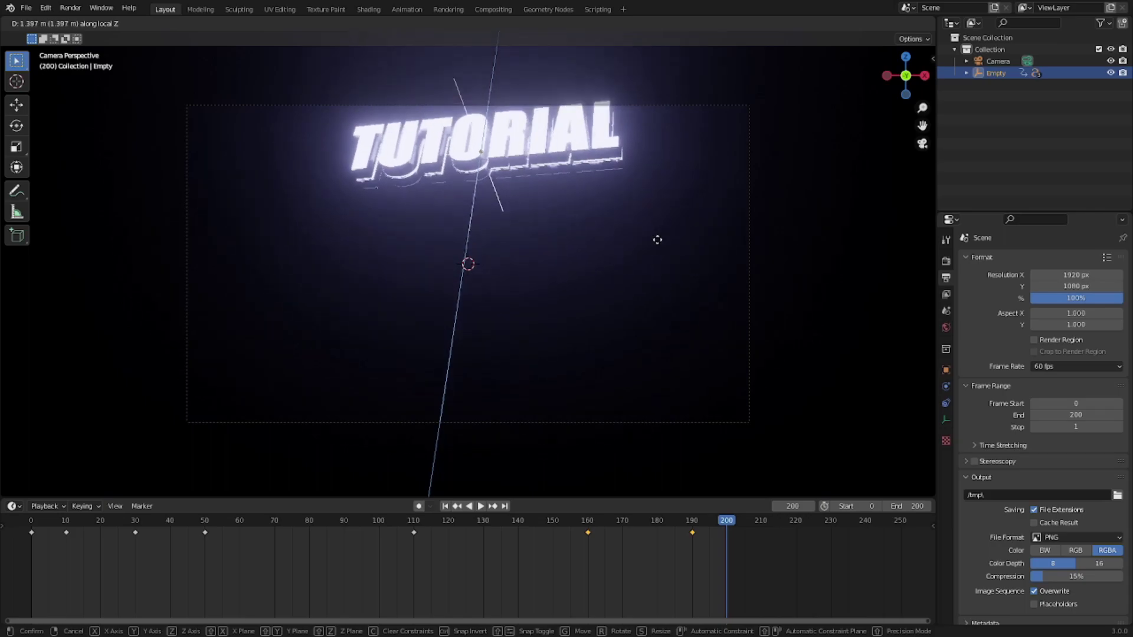
click(698, 159)
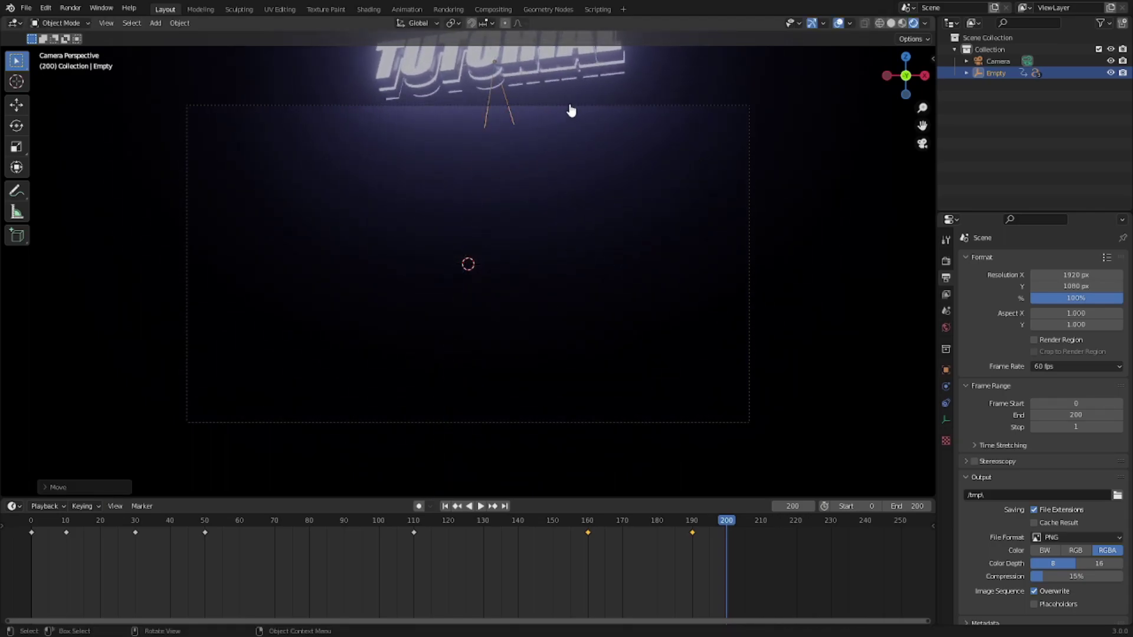
key(i)
click(572, 110)
Step: Hide the viewport overlays and play the animation from frame 0
click(447, 506)
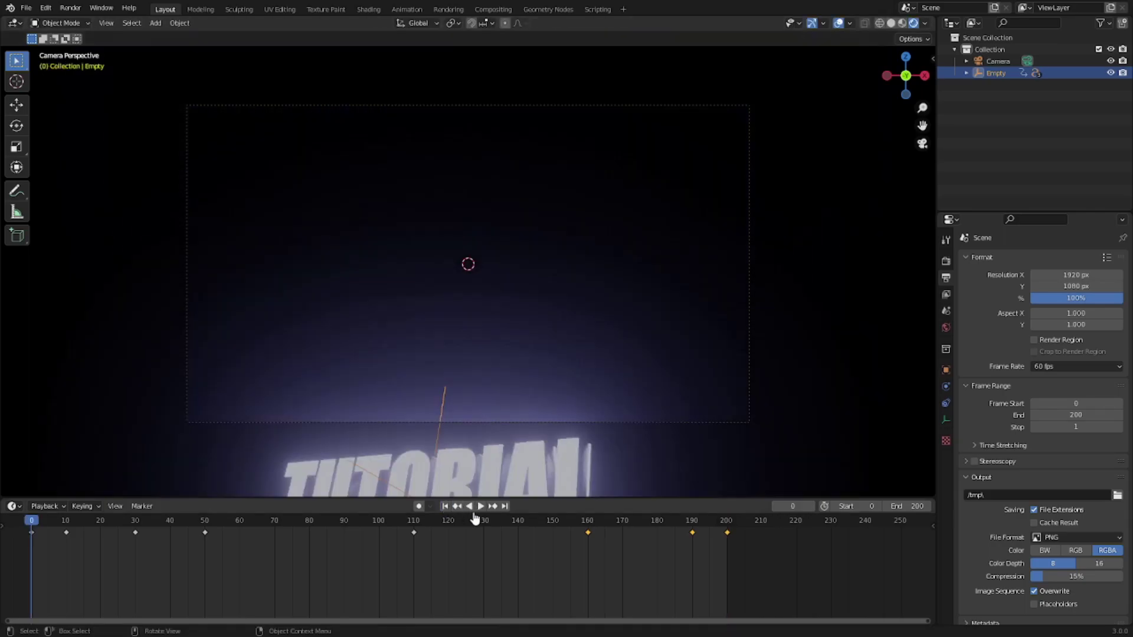
click(838, 24)
scroll(699, 178, up, 2)
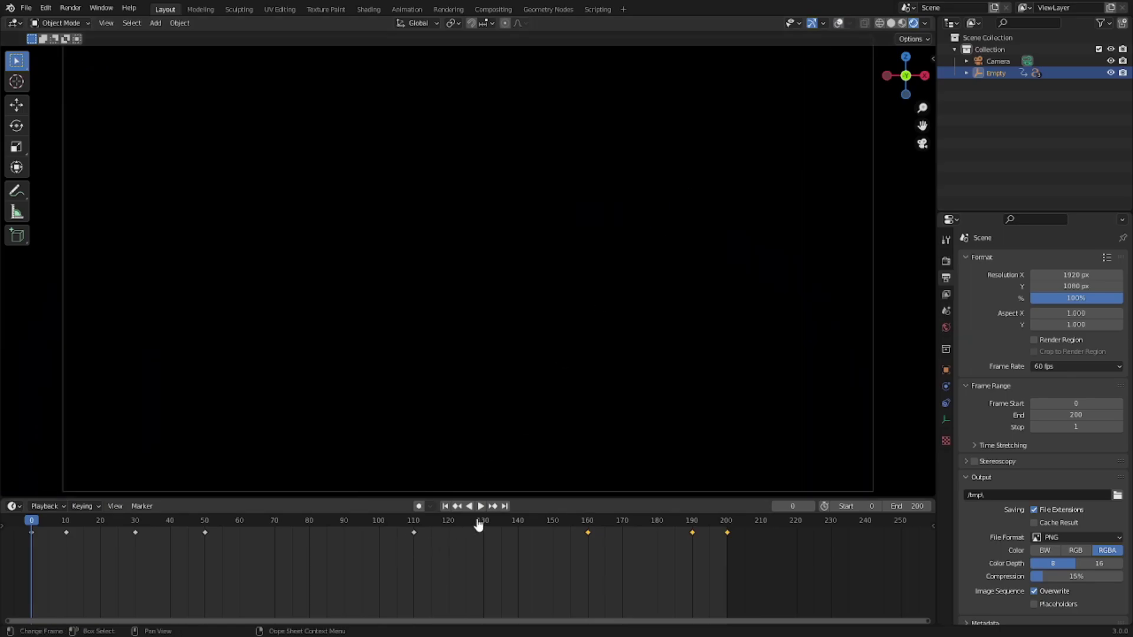
click(481, 506)
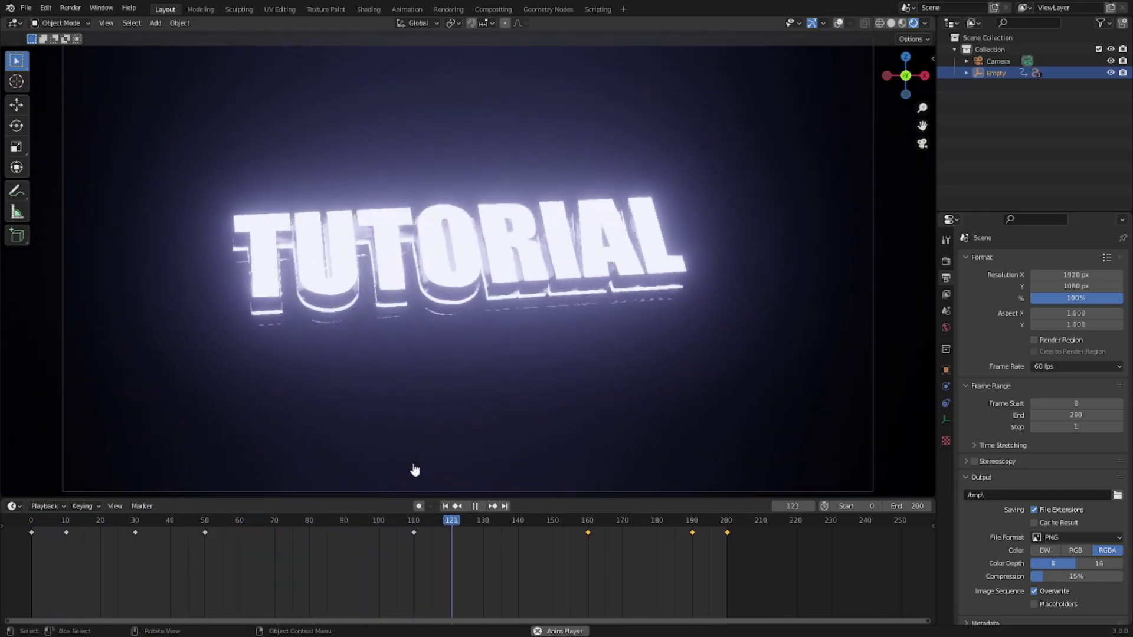
click(477, 507)
Step: Return to frame 0, scrub through the title's entrance and spin, and reselect the empty
click(444, 506)
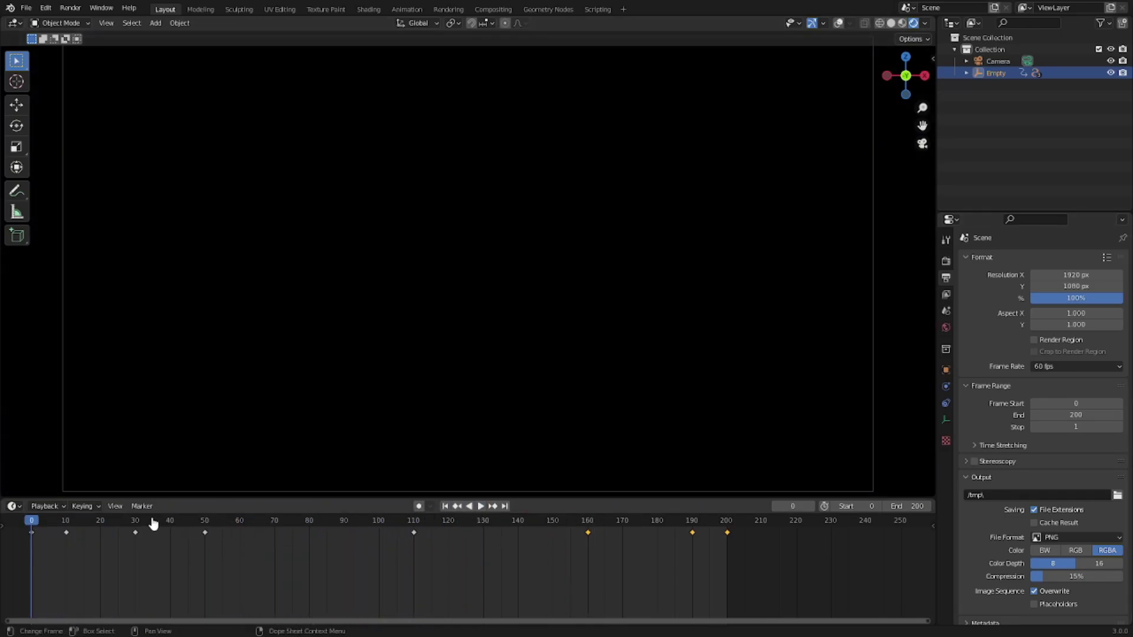
drag(153, 520, 180, 520)
click(871, 376)
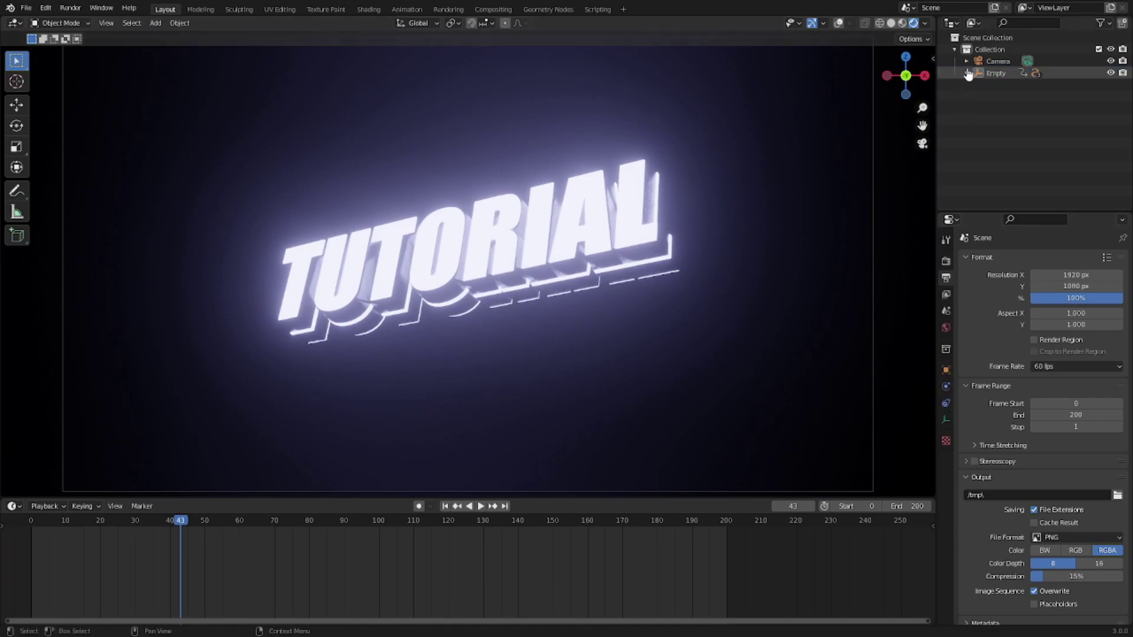
click(995, 73)
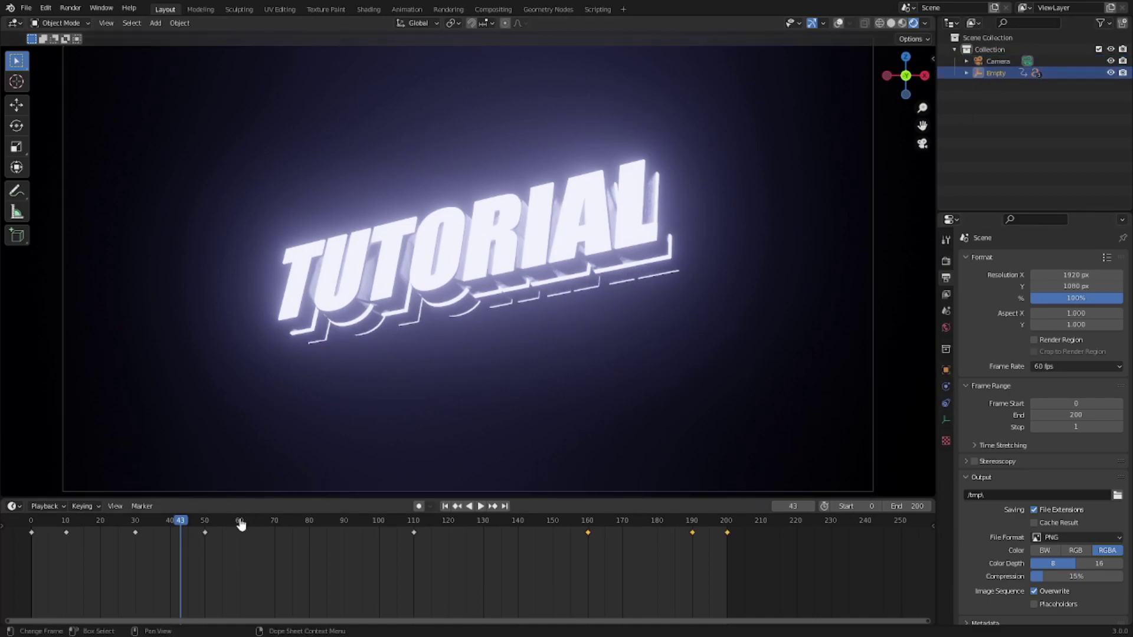
drag(240, 522, 118, 527)
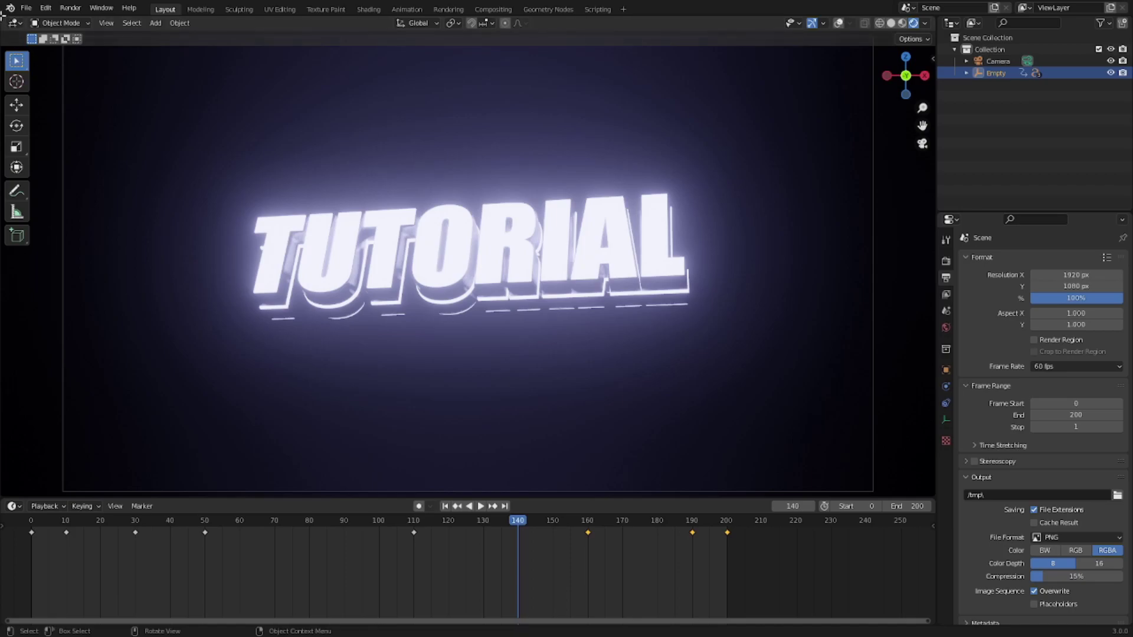
Step: Split the 3D viewport into two side-by-side areas of roughly equal width
drag(23, 16, 485, 23)
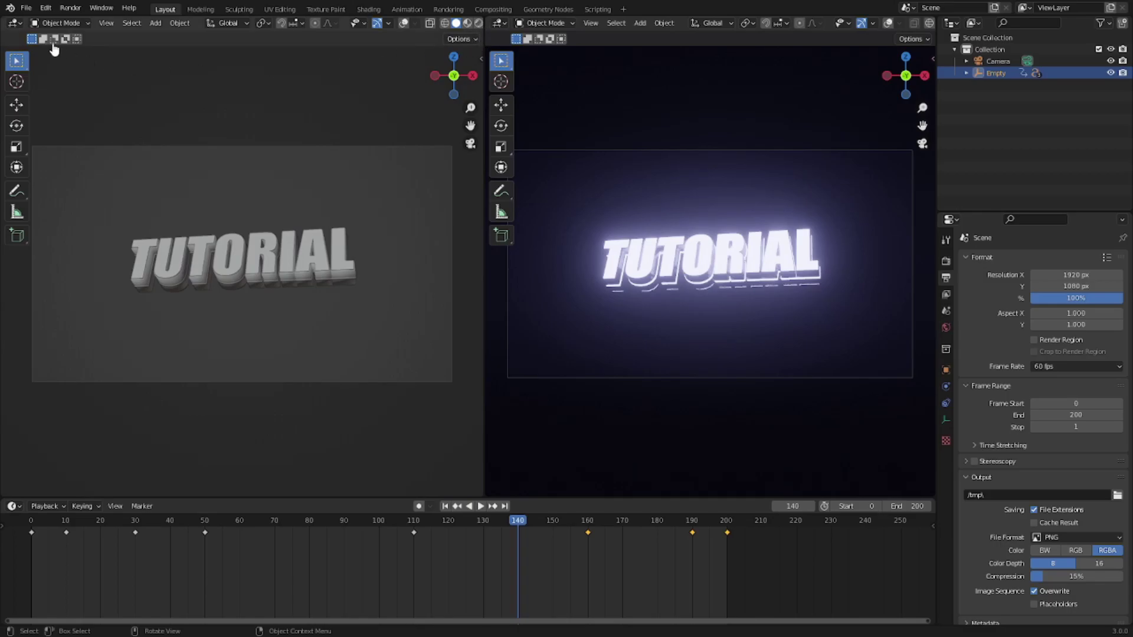
click(14, 23)
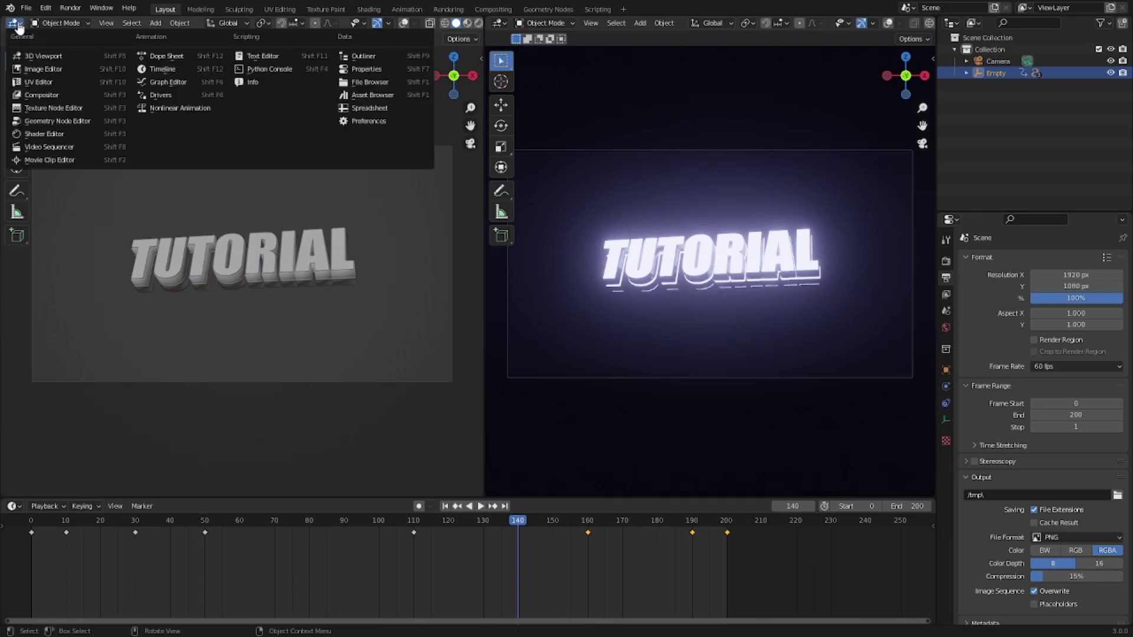
click(48, 134)
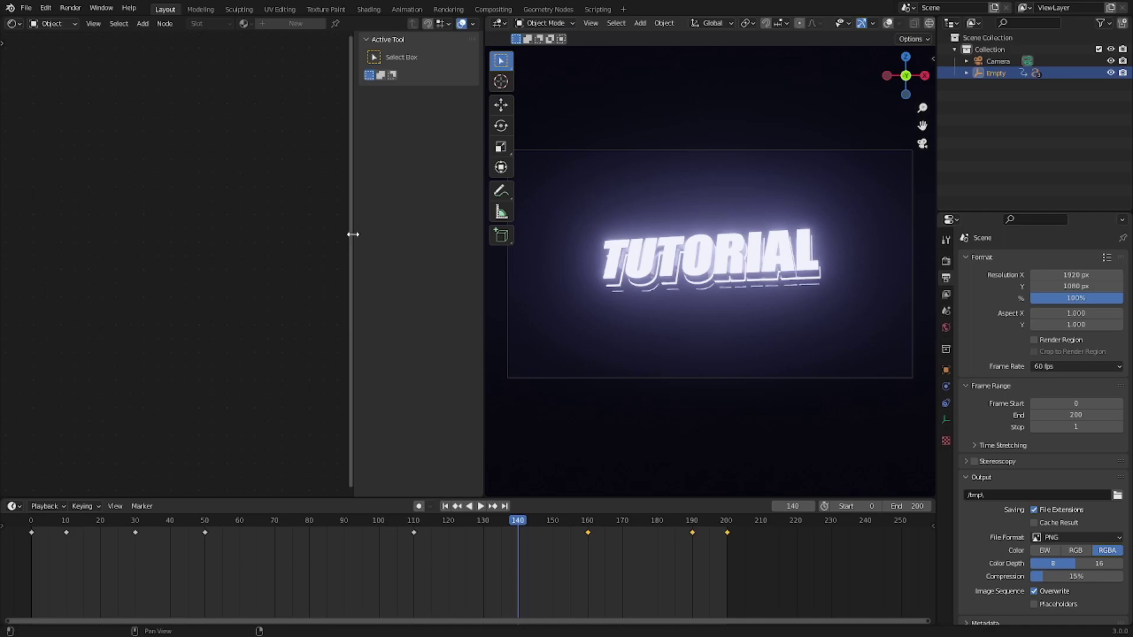
drag(353, 235, 425, 233)
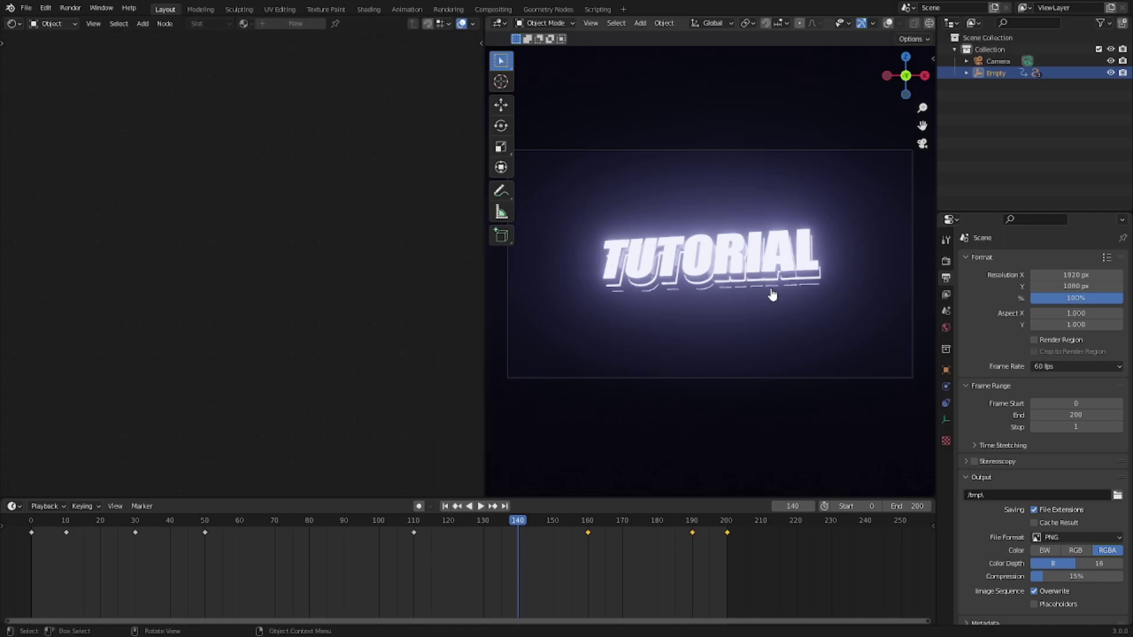
click(997, 62)
click(997, 74)
Step: Change the new area to the Graph Editor and add a Noise modifier to the empty's X Location curve
click(15, 23)
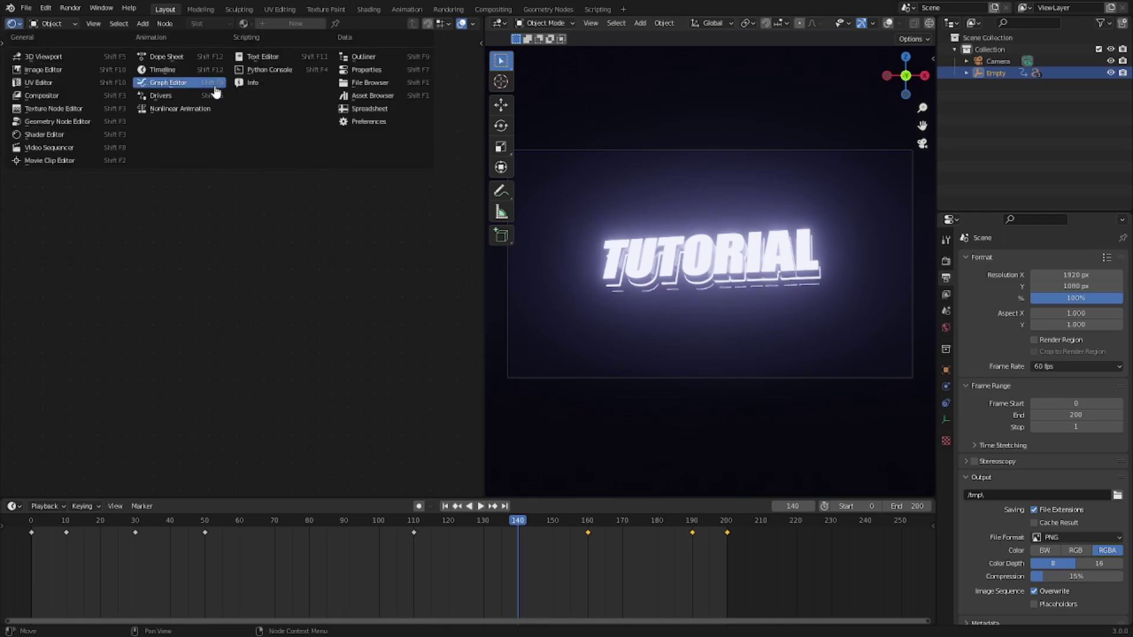
click(171, 83)
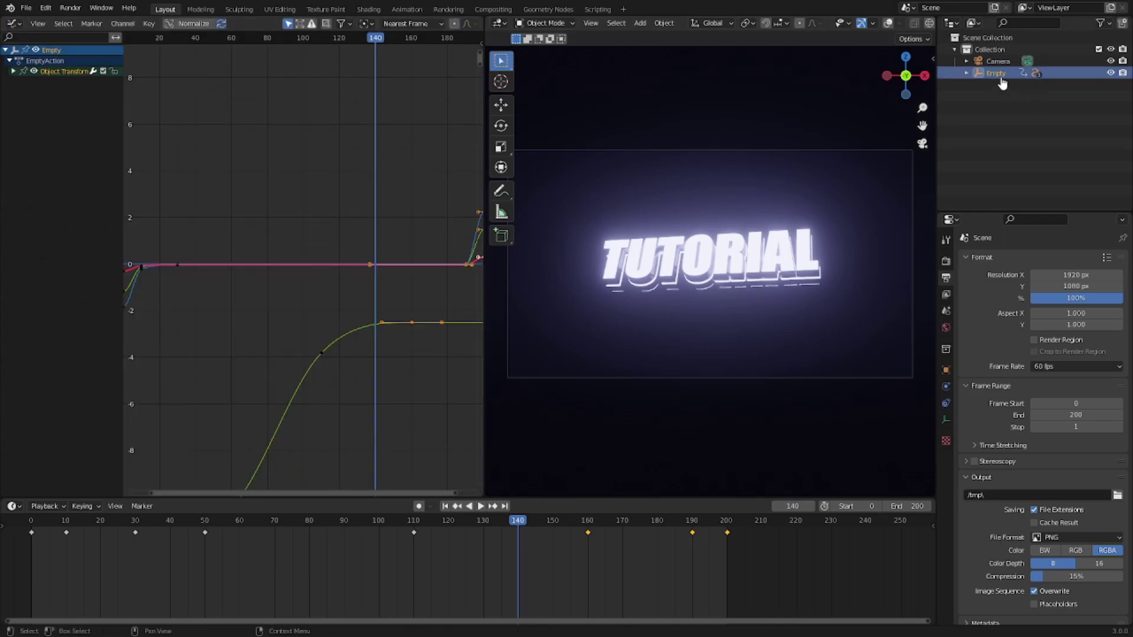
click(482, 40)
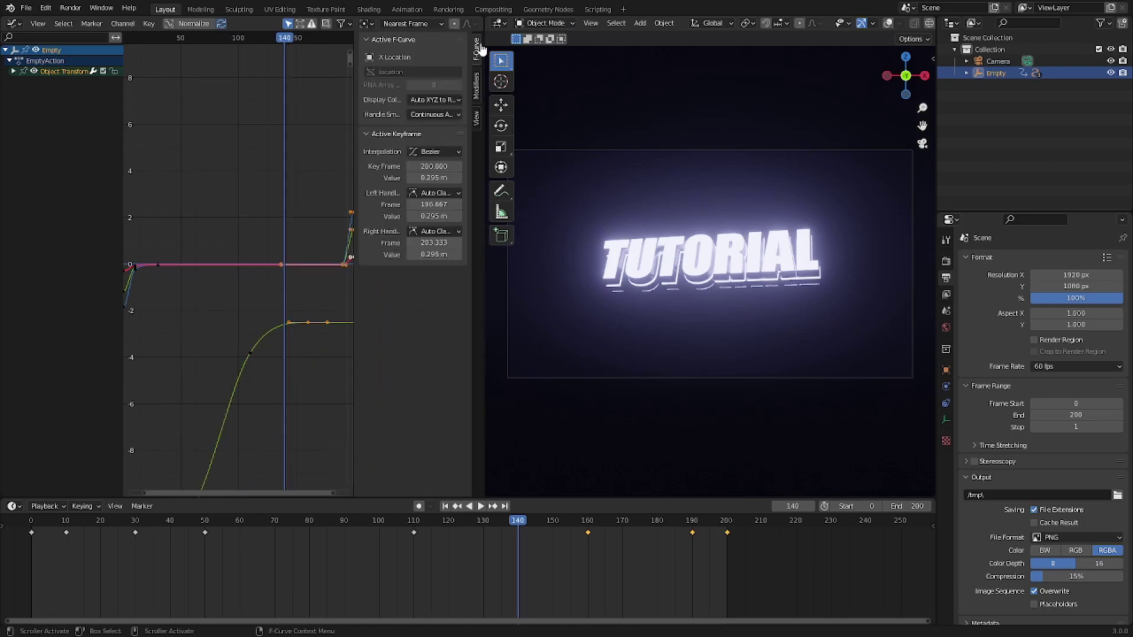
click(477, 95)
click(388, 41)
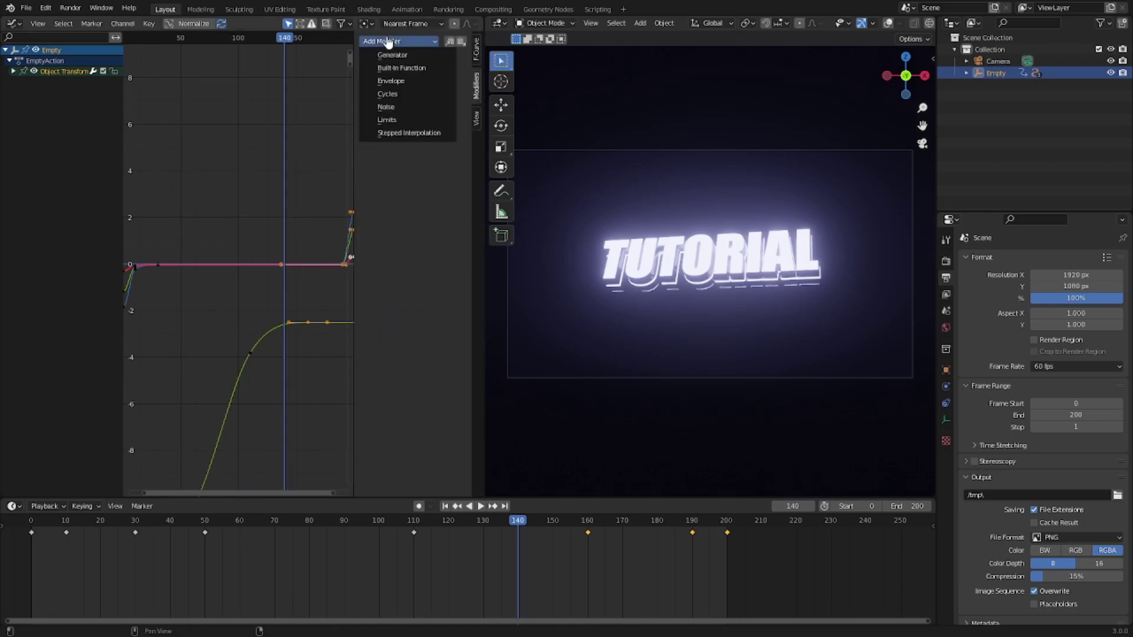
click(387, 107)
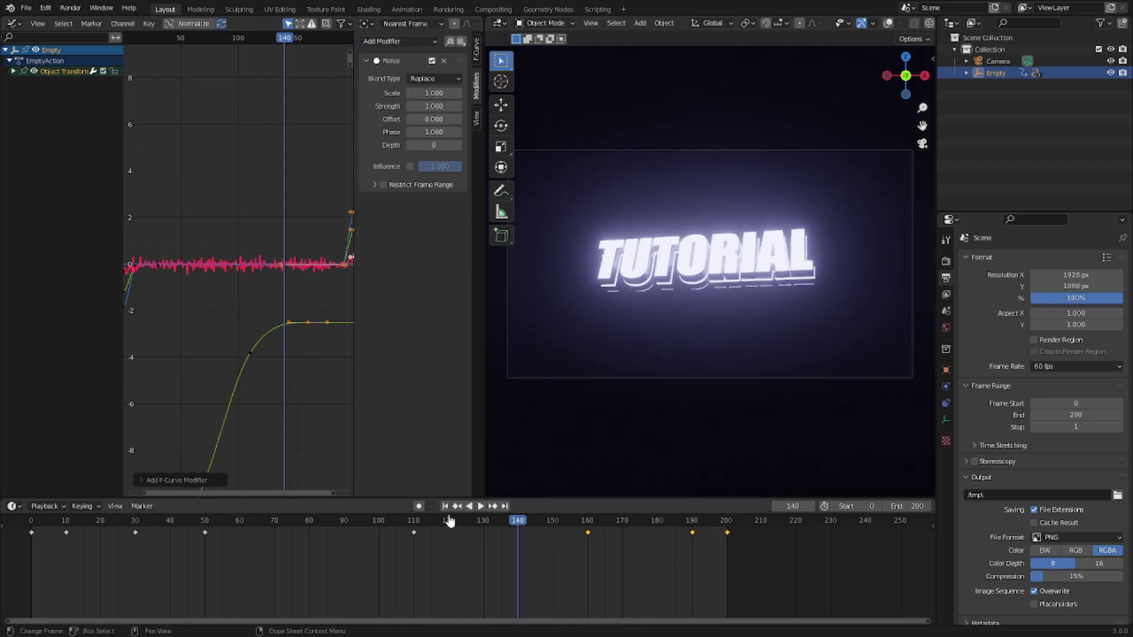
Step: Play the animation from its start and set the X Location noise to a scale of 5 and a strength of 0.1
key(shift+Left)
key(space)
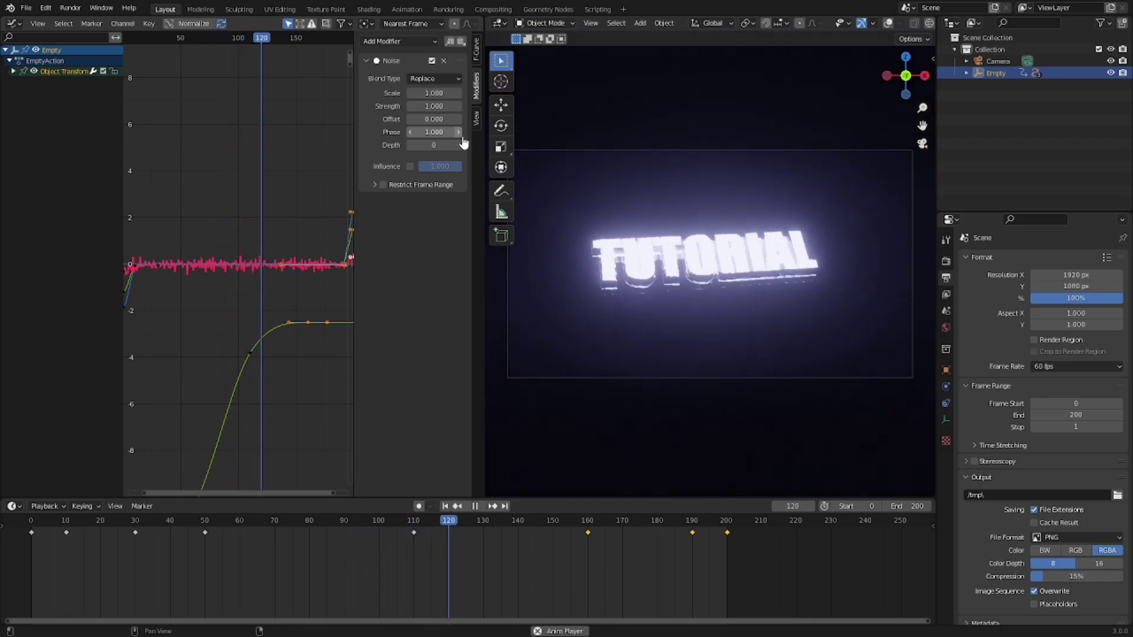
click(430, 92)
text(5)
key(Return)
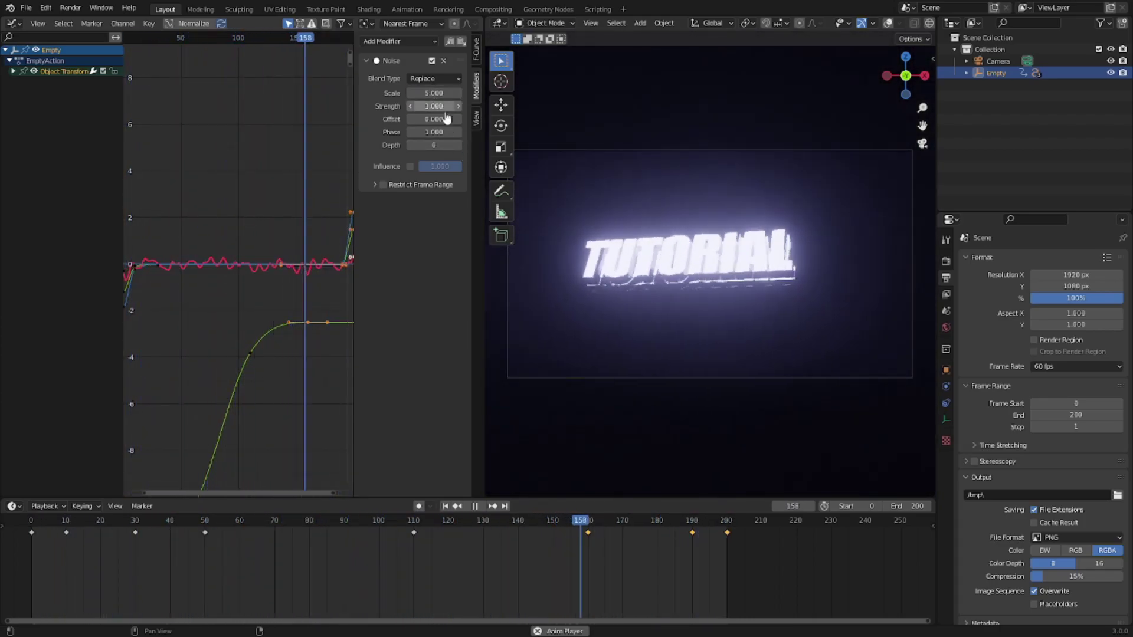
click(444, 110)
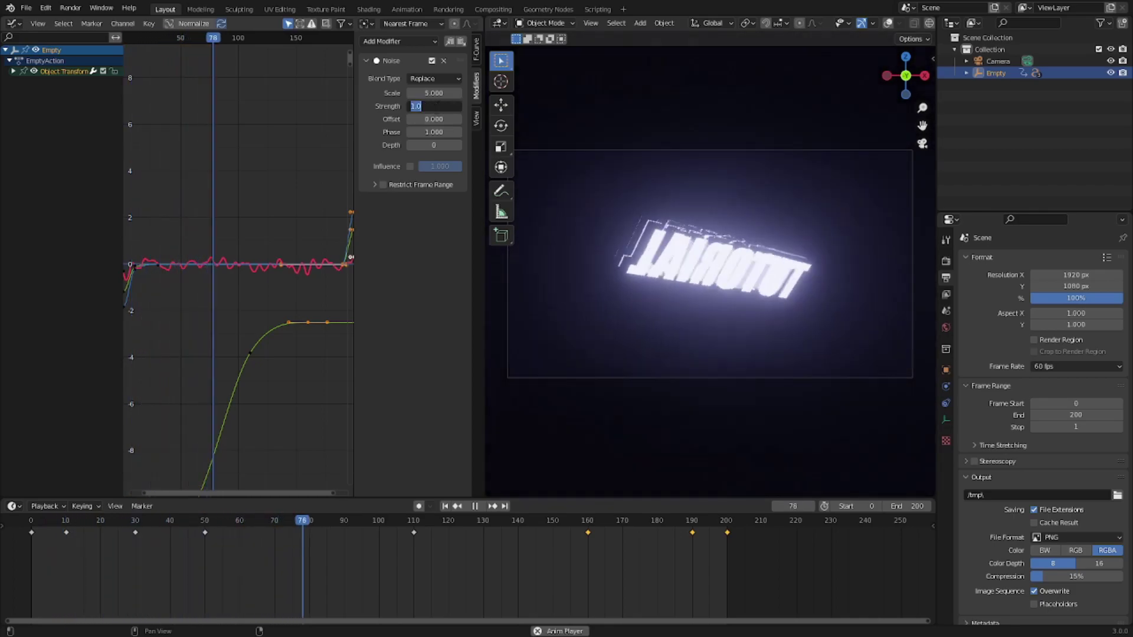
text(.1)
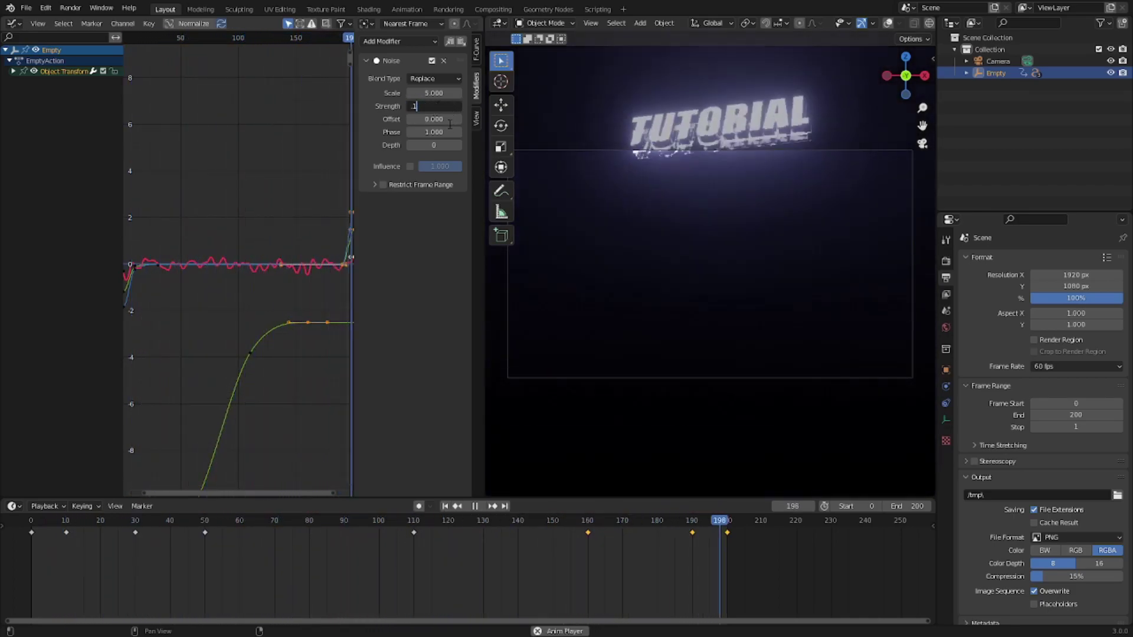
key(Return)
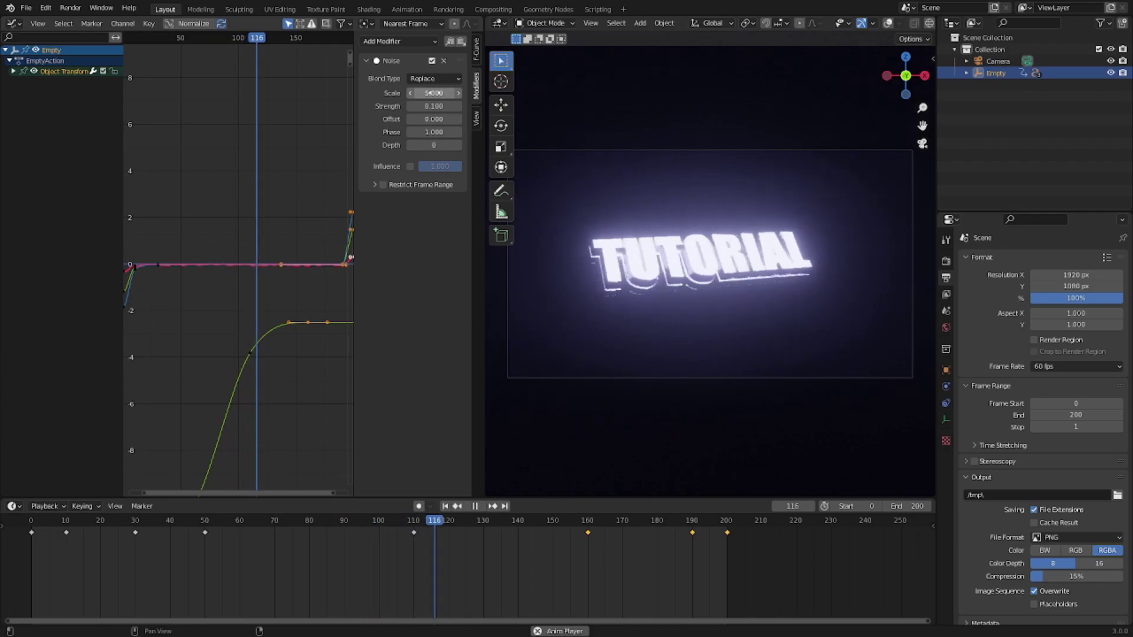
Step: Try a scale of 100 for the X Location noise during playback
click(435, 93)
text(100)
key(Return)
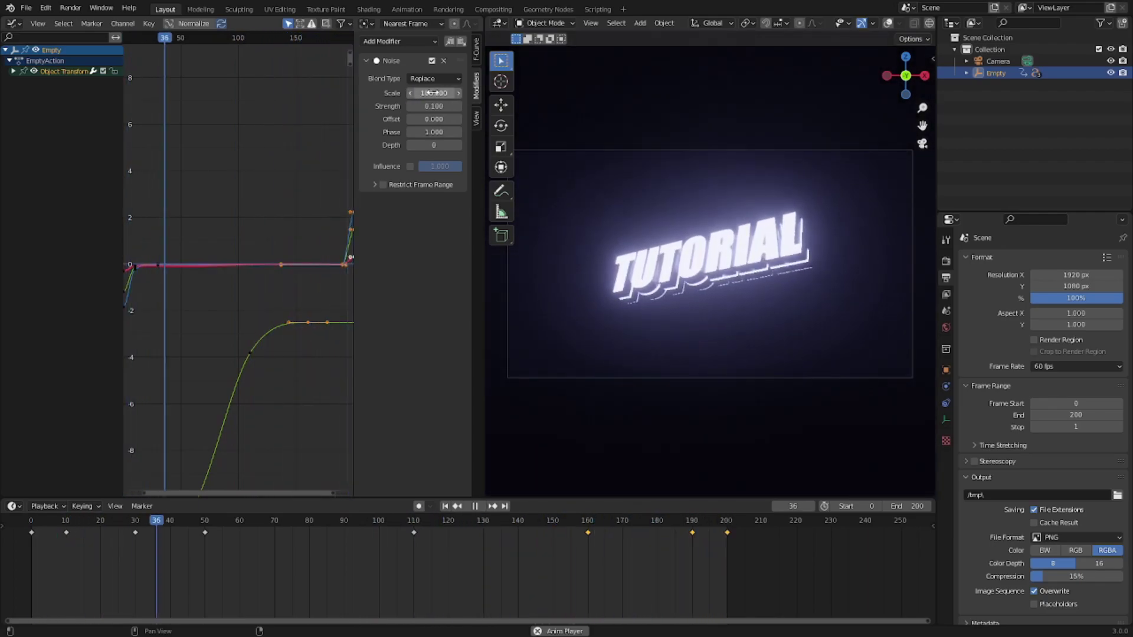
Step: Set the scale of the X Location noise to 10
click(433, 93)
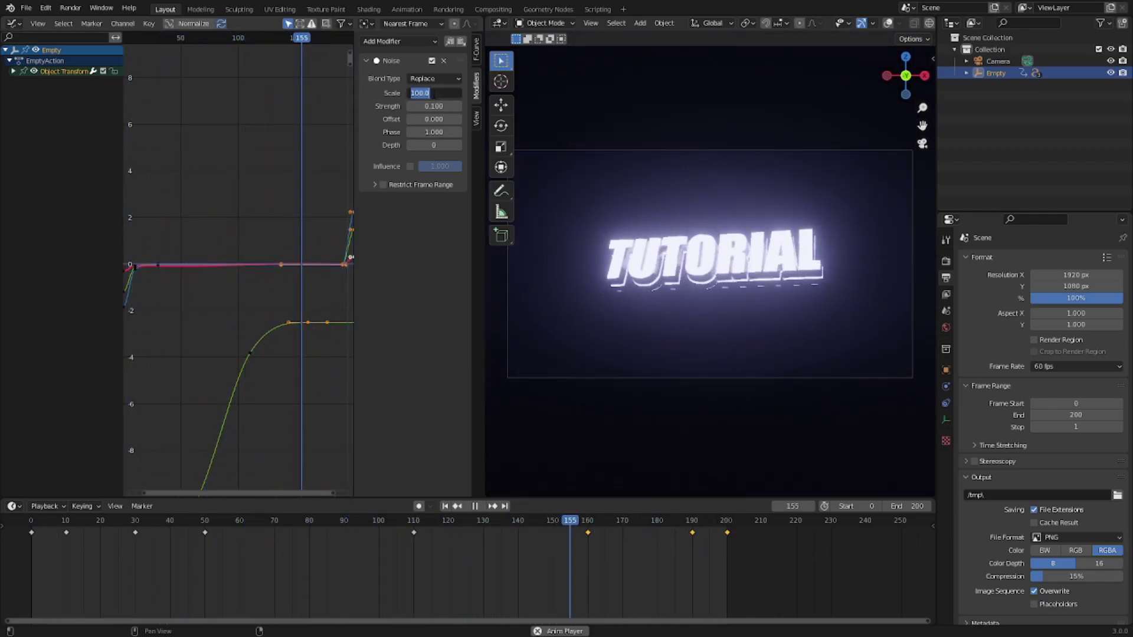
text(10)
key(Return)
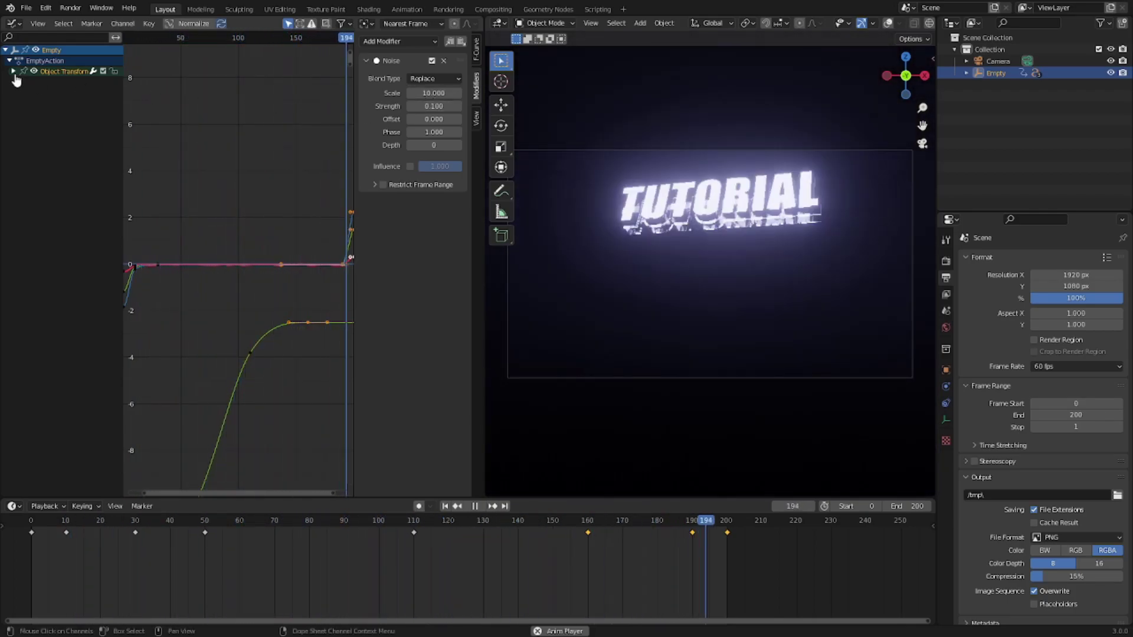
Step: Copy the Noise modifier from the X Location curve to Y Location and raise the pasted modifier's offset to about 140
click(14, 72)
click(50, 94)
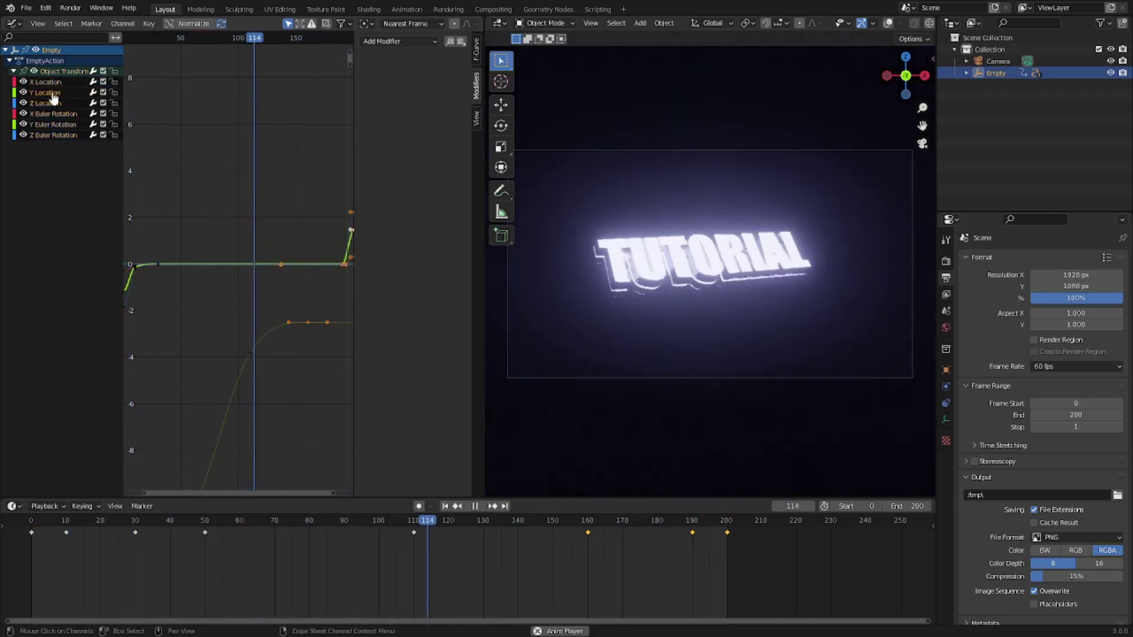
click(44, 82)
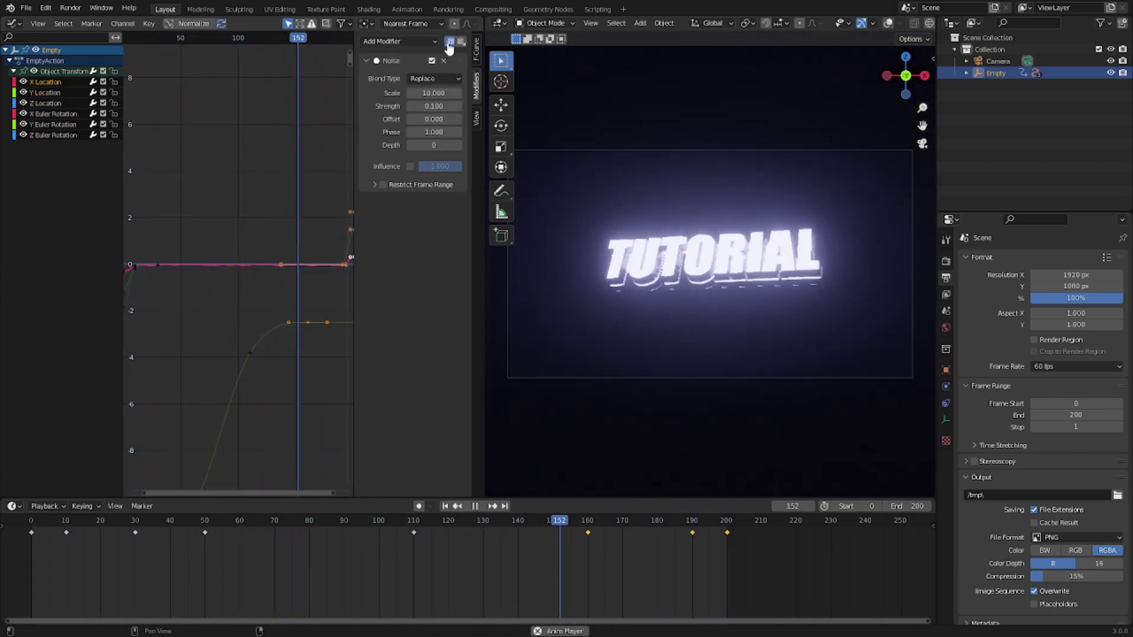
click(72, 92)
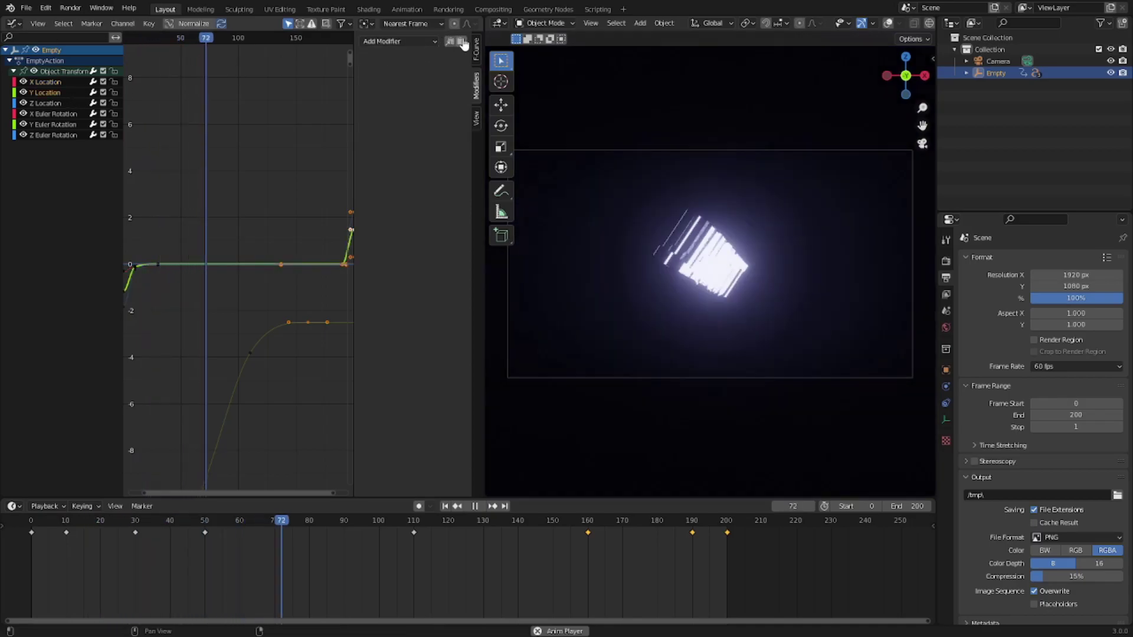
click(462, 41)
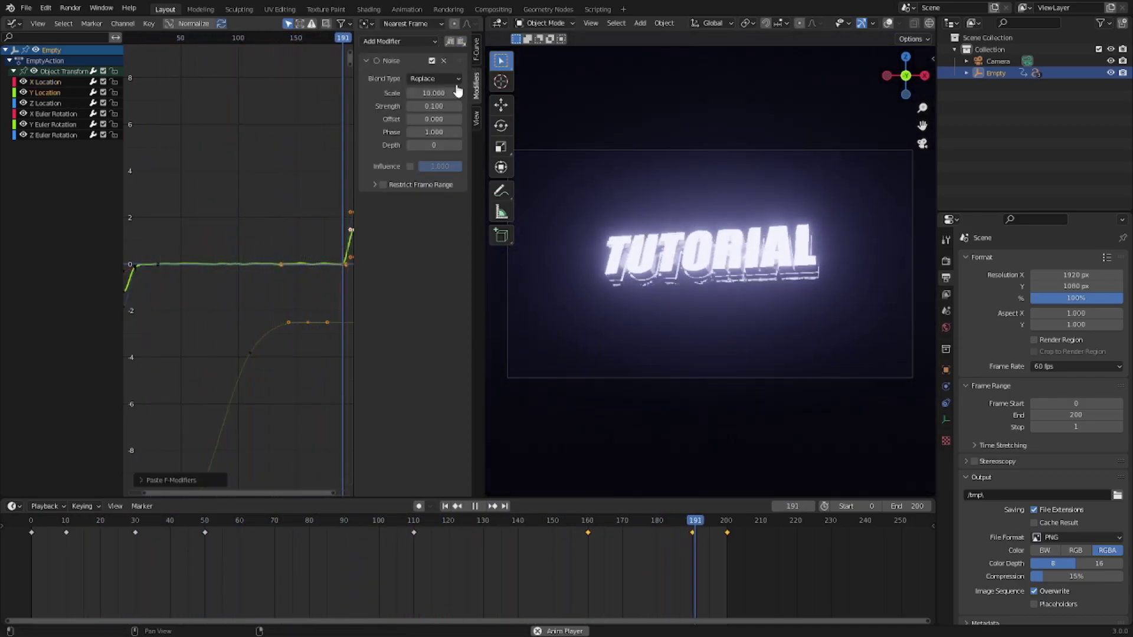
scroll(731, 278, up, 3)
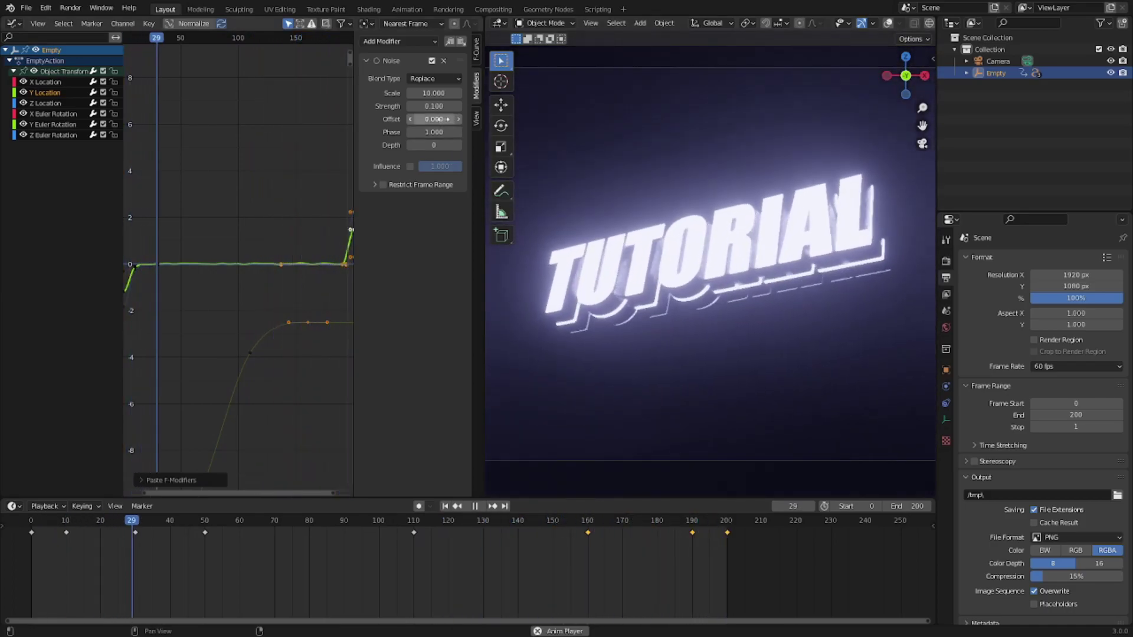
drag(437, 118, 460, 118)
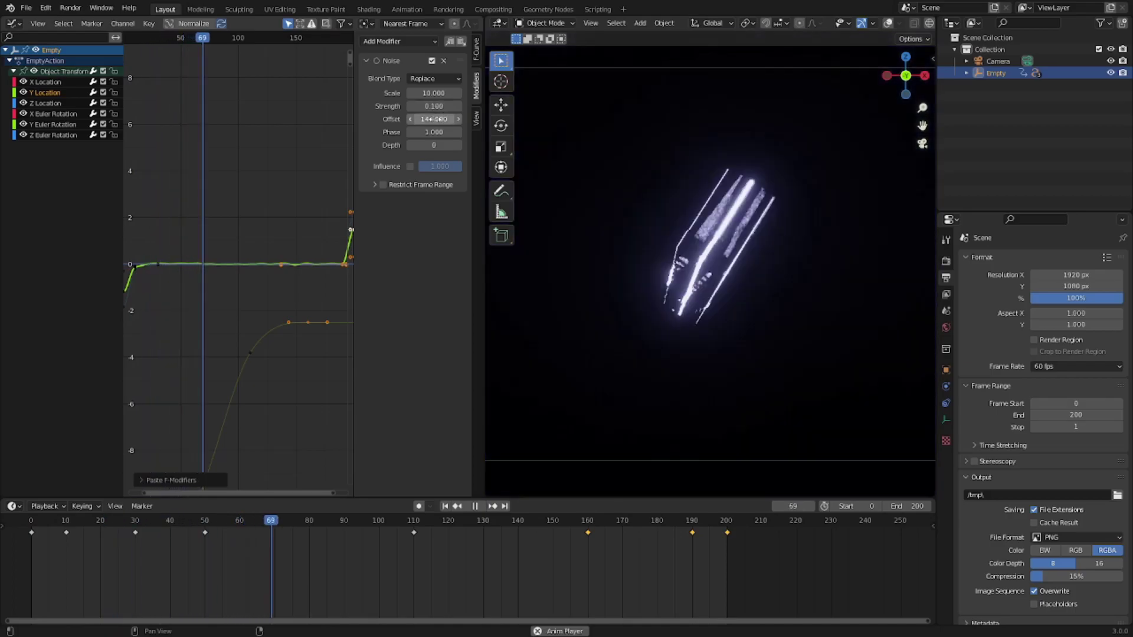
Step: Paste the copied Noise modifier onto the empty's Z Location curve
click(46, 102)
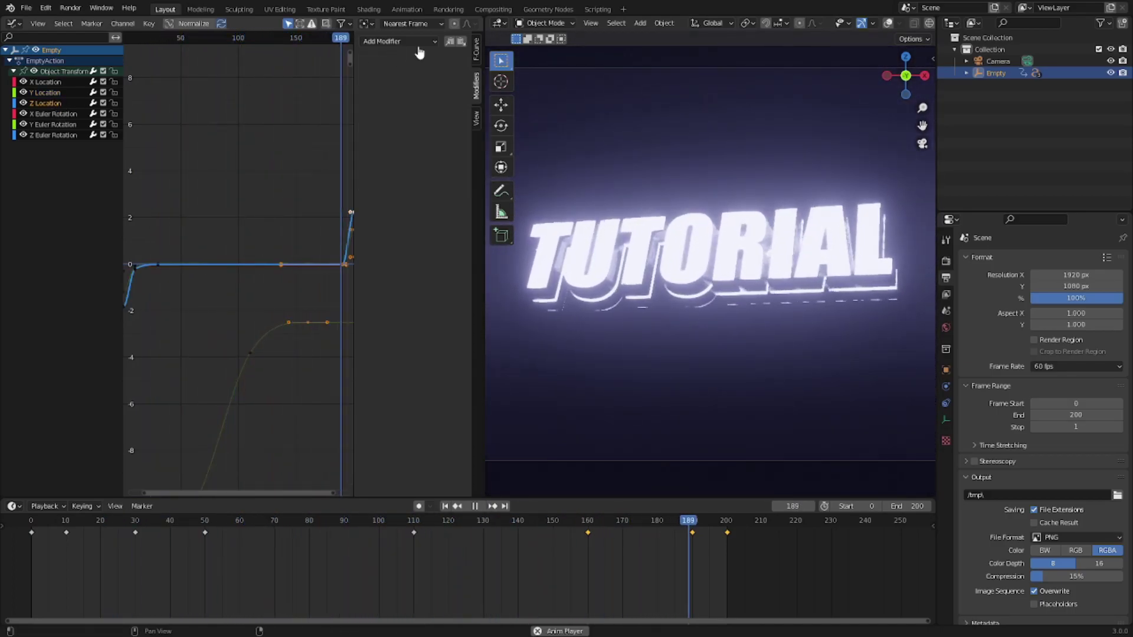
click(462, 43)
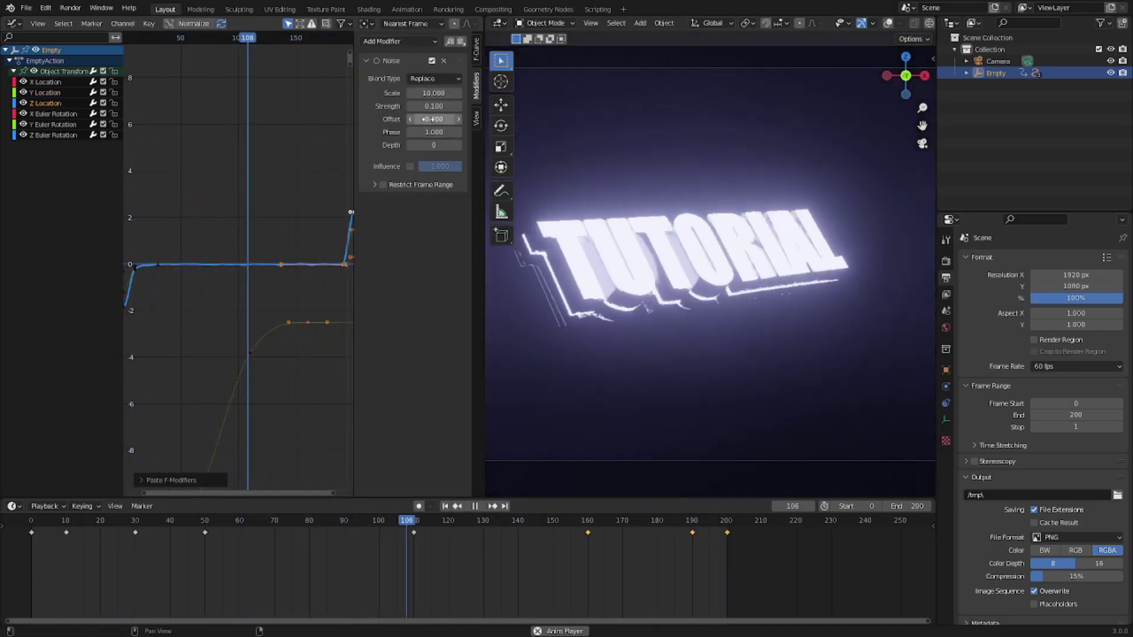
Step: Set the Z Location noise offset to about 326, and paste the Noise modifier onto X Euler Rotation with an offset of about -263
drag(434, 119, 455, 121)
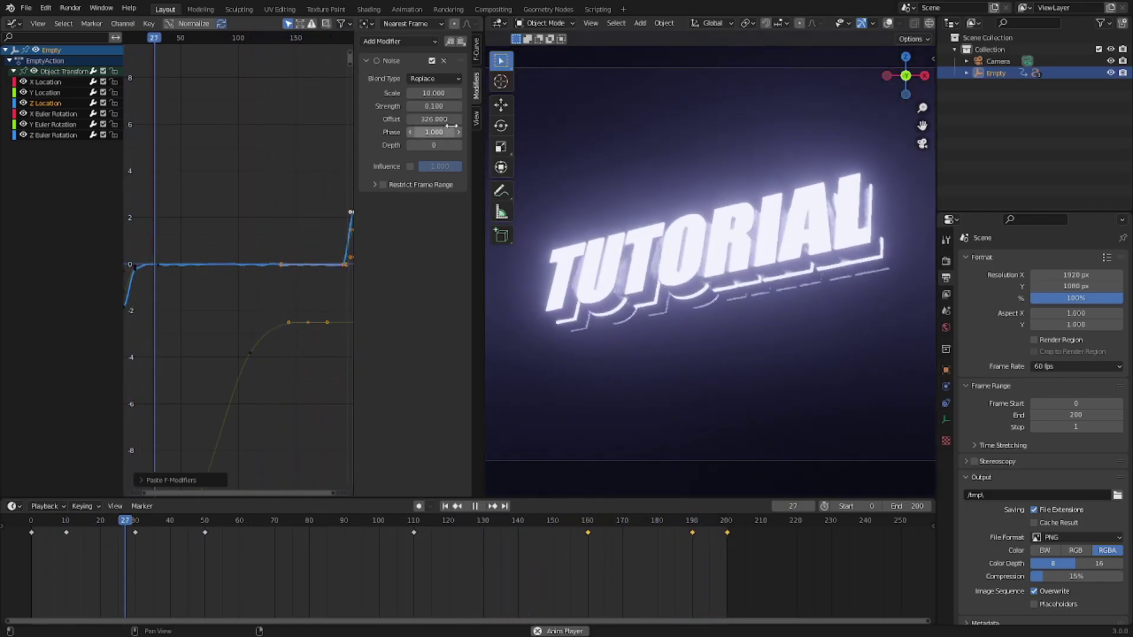
click(53, 113)
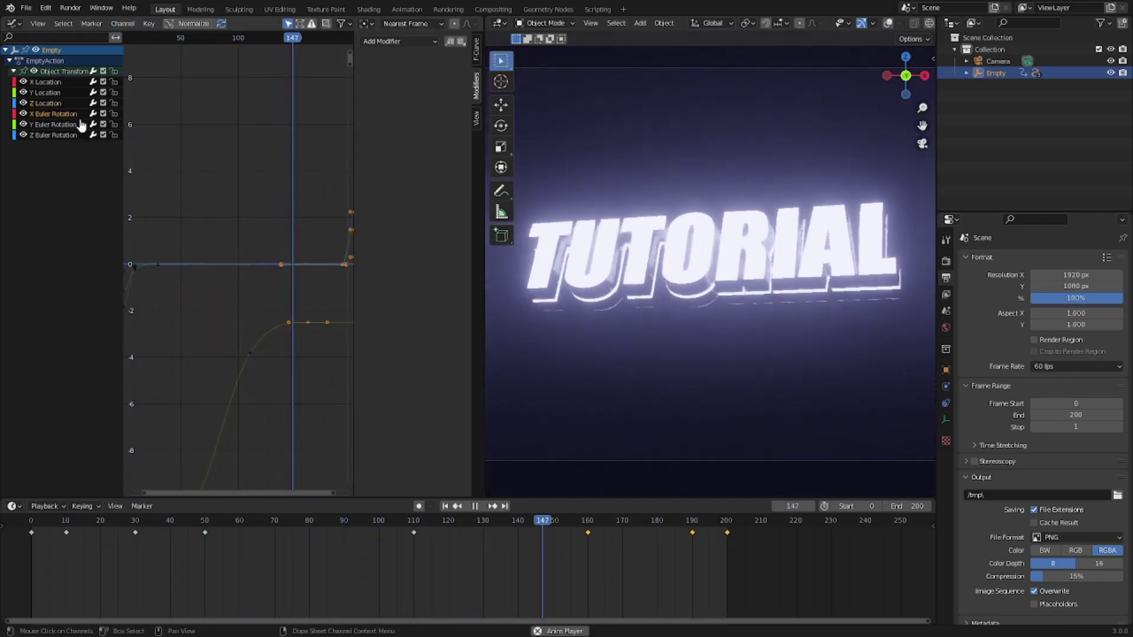
click(462, 42)
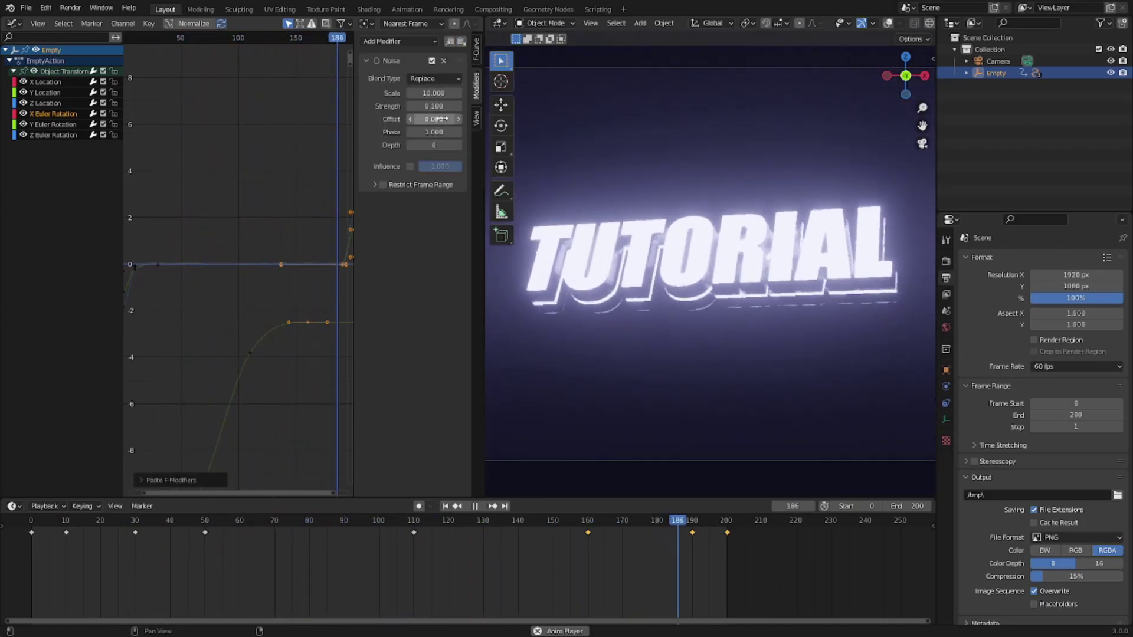
drag(438, 118, 360, 118)
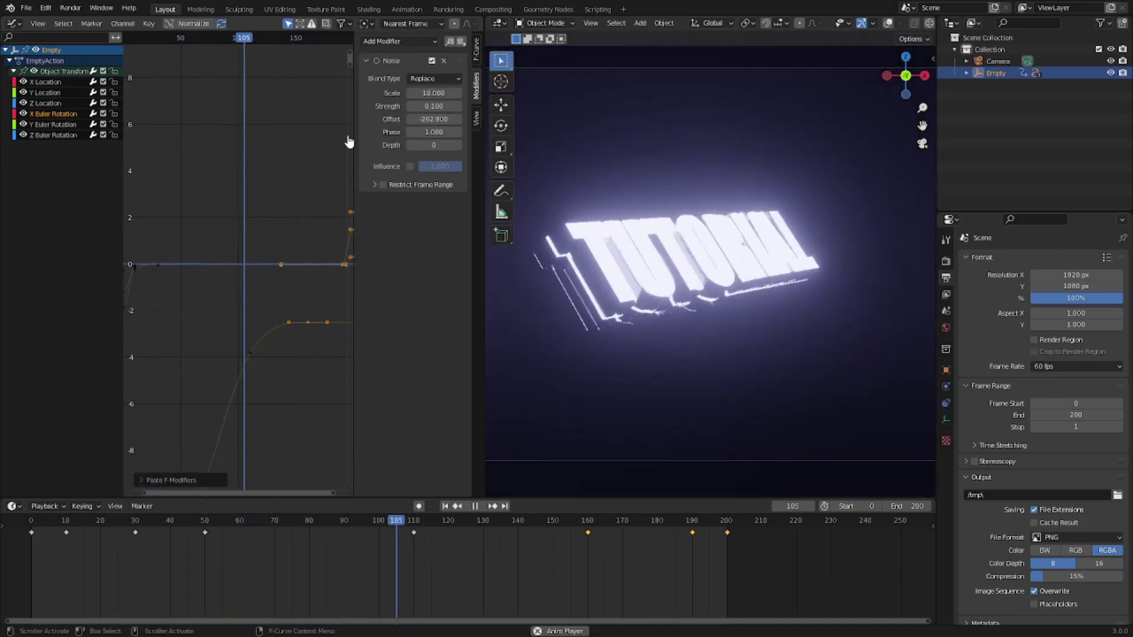
Step: Paste the Noise modifier onto the empty's Y Euler Rotation curve and set its offset to about 380
click(55, 125)
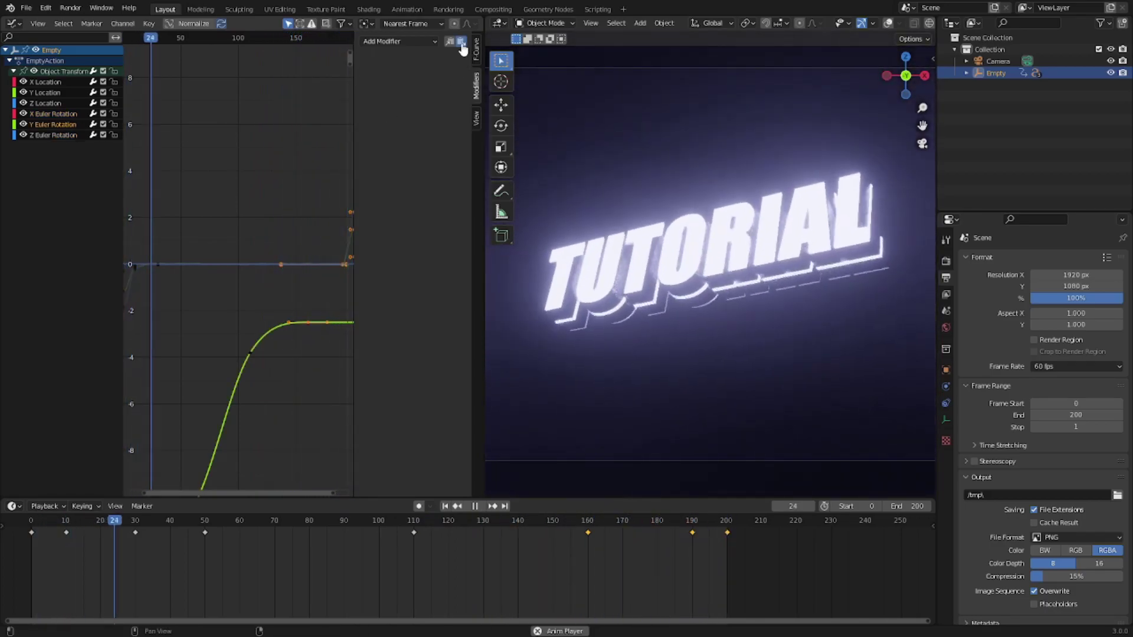
click(462, 42)
drag(435, 120, 546, 120)
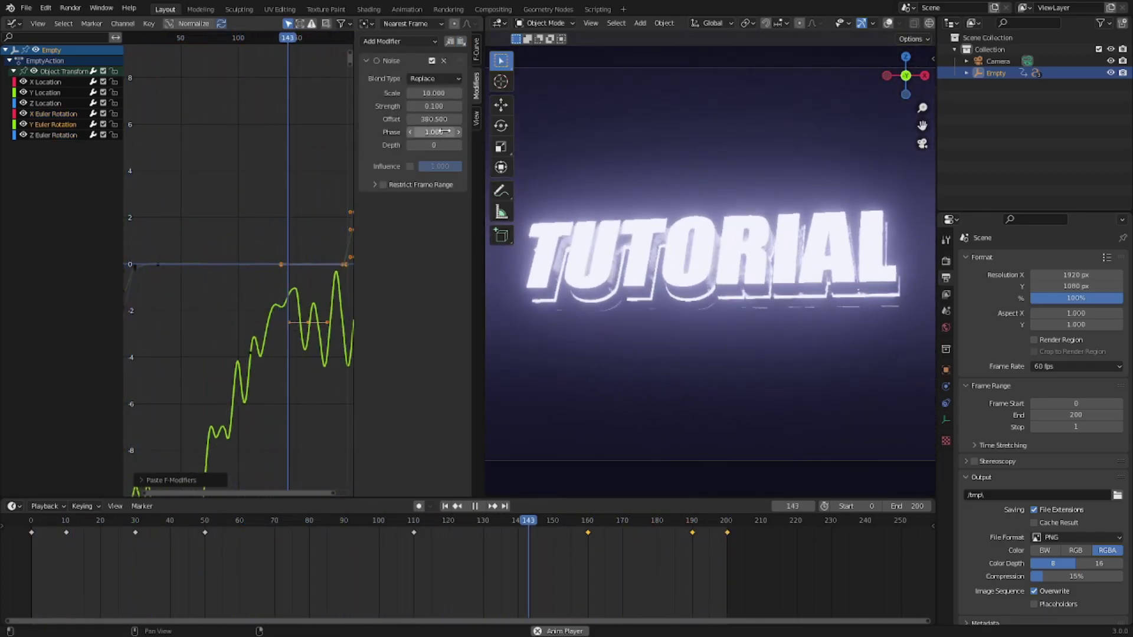
Step: Paste the Noise modifier onto the empty's Z Euler Rotation curve and set its offset to about -328
click(55, 135)
click(461, 43)
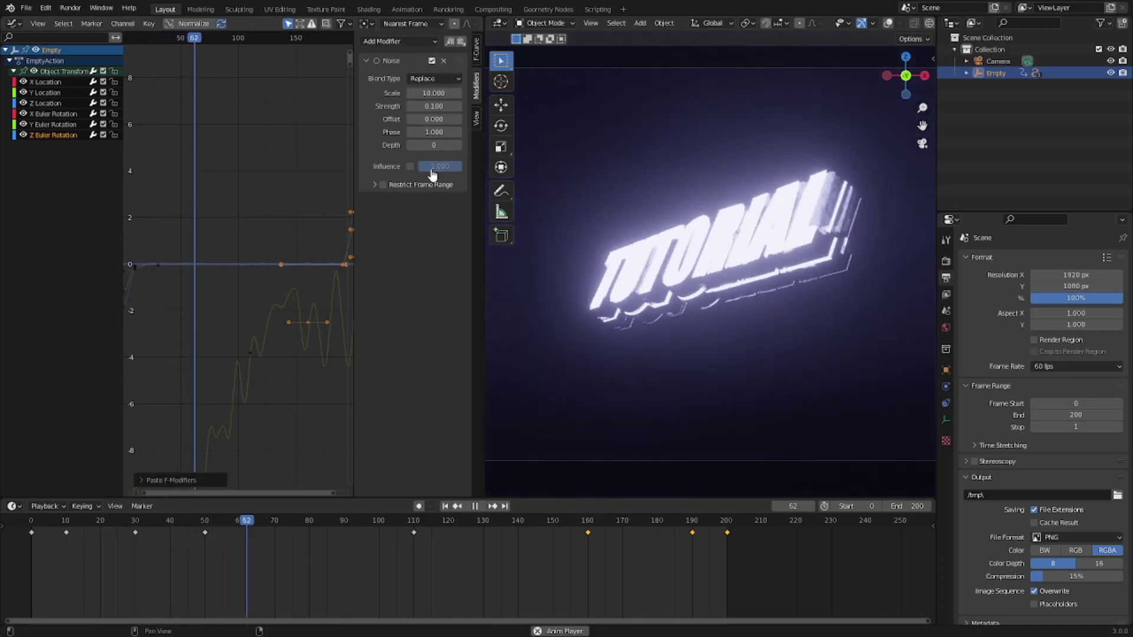
drag(433, 118, 268, 119)
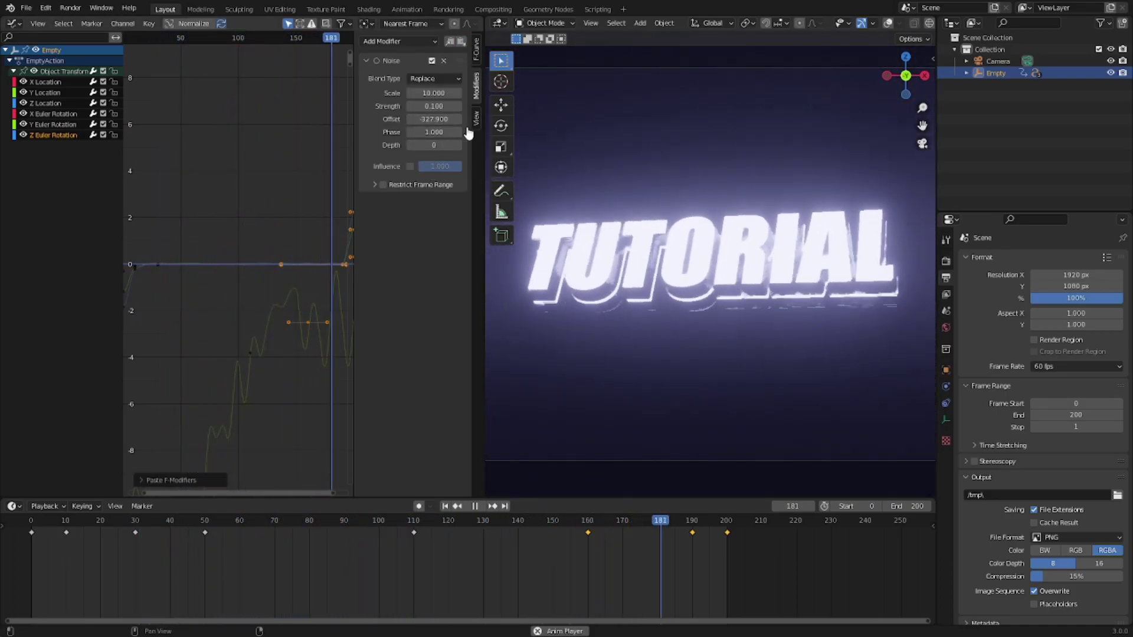
scroll(789, 295, down, 2)
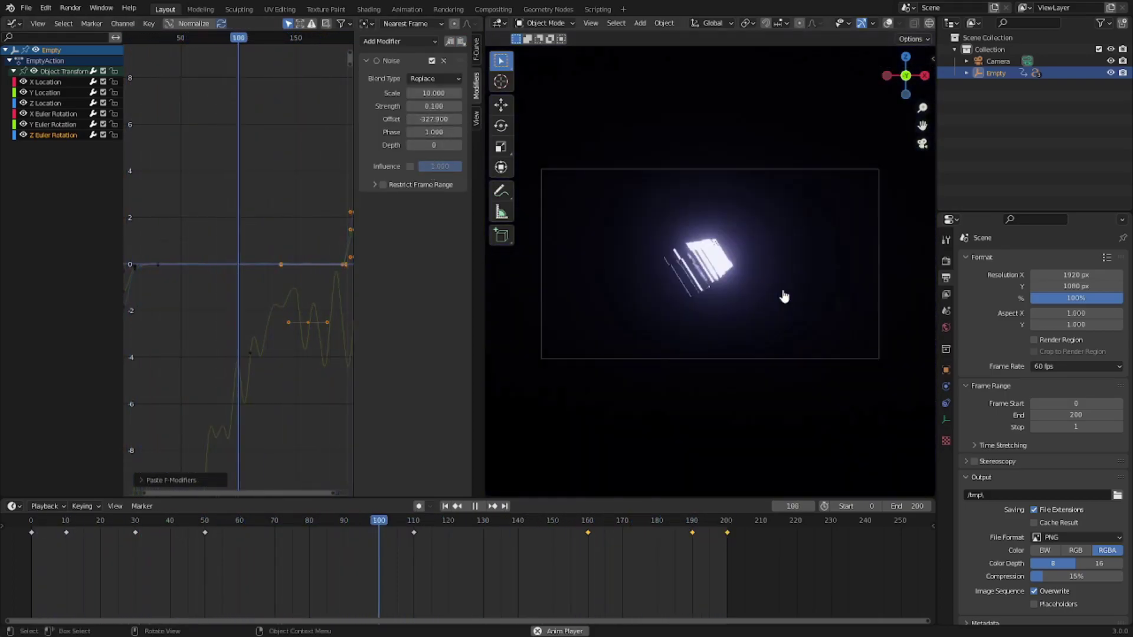
scroll(773, 296, up, 3)
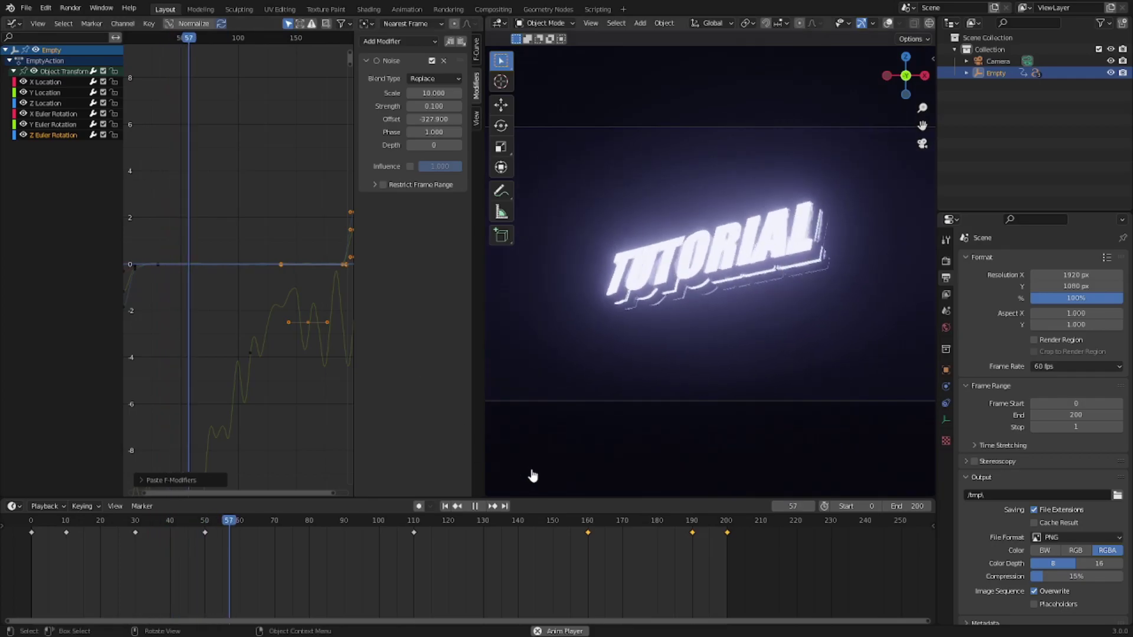
Step: Stop playback at frame 0 and insert a keyframe that adds scale channels to the empty
click(447, 506)
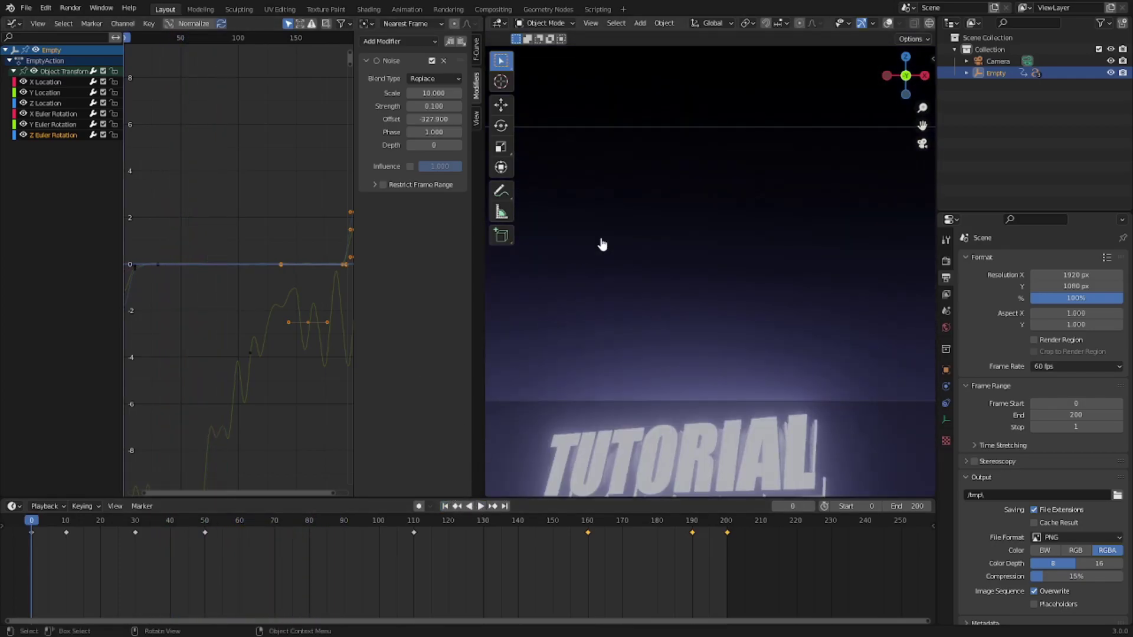
key(i)
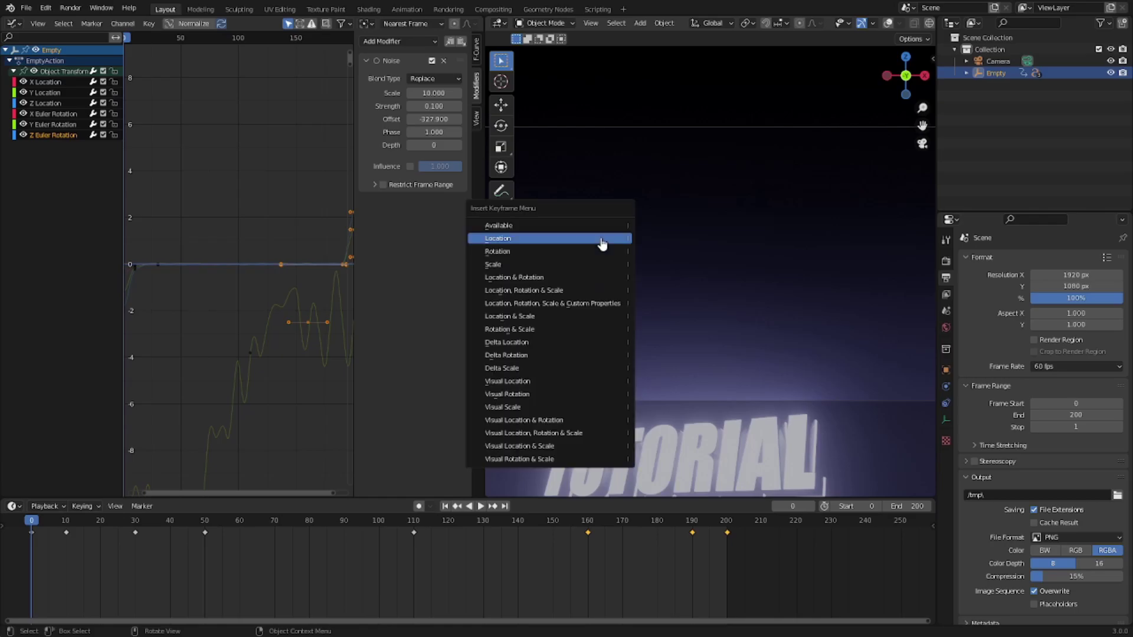
click(601, 275)
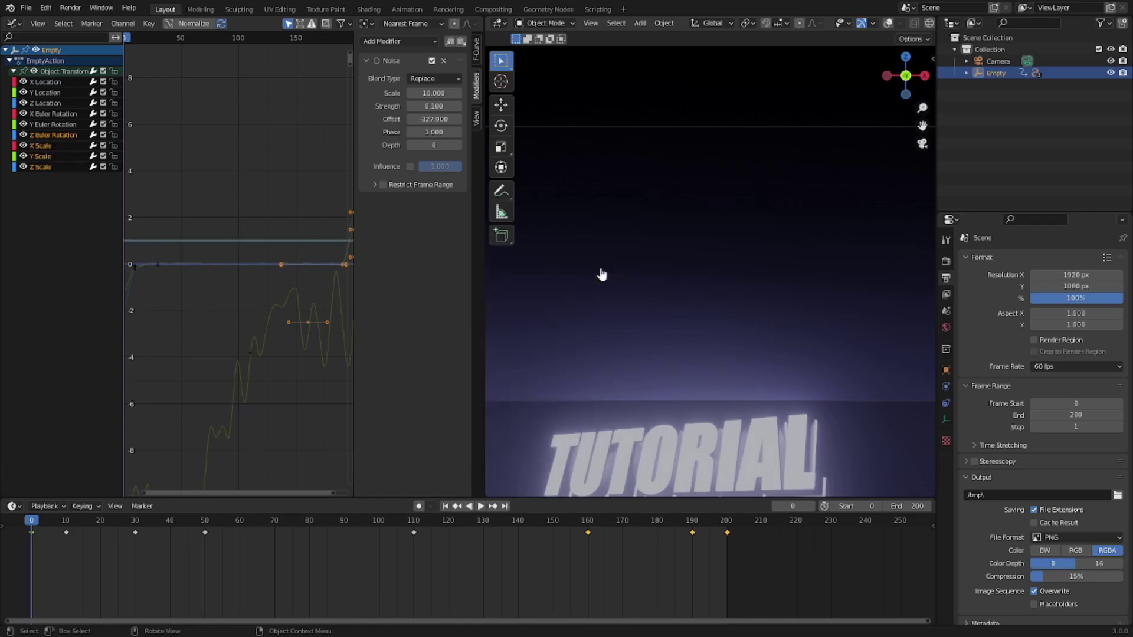
Step: Paste the Noise modifier onto the empty's X Scale and Y Scale curves, offsetting the Y Scale noise by about 173
click(41, 157)
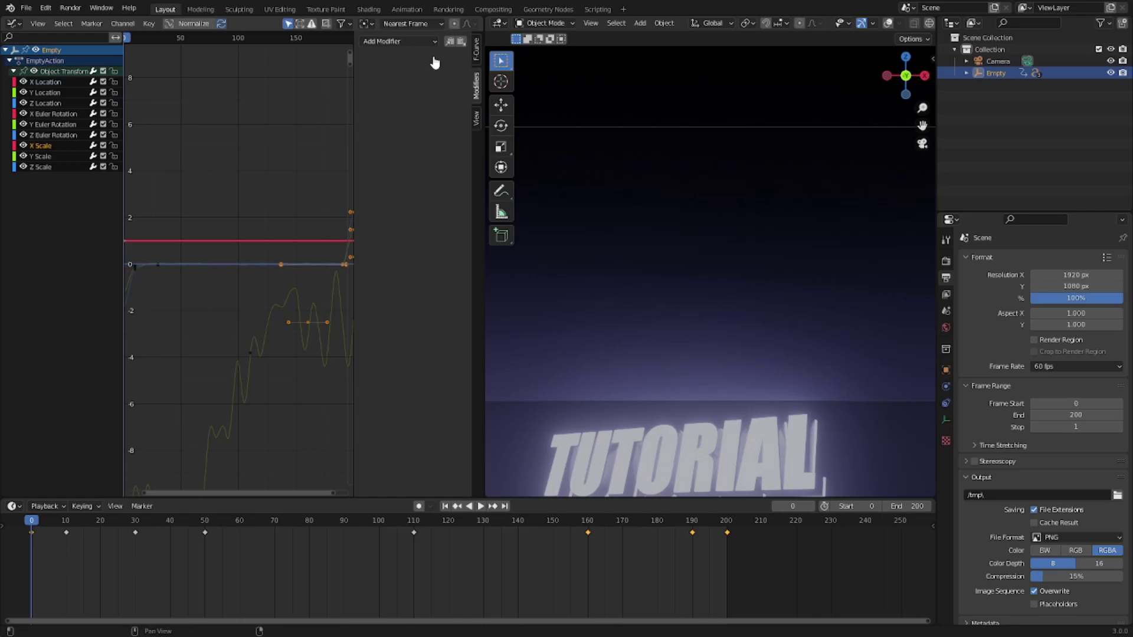
click(461, 41)
click(481, 506)
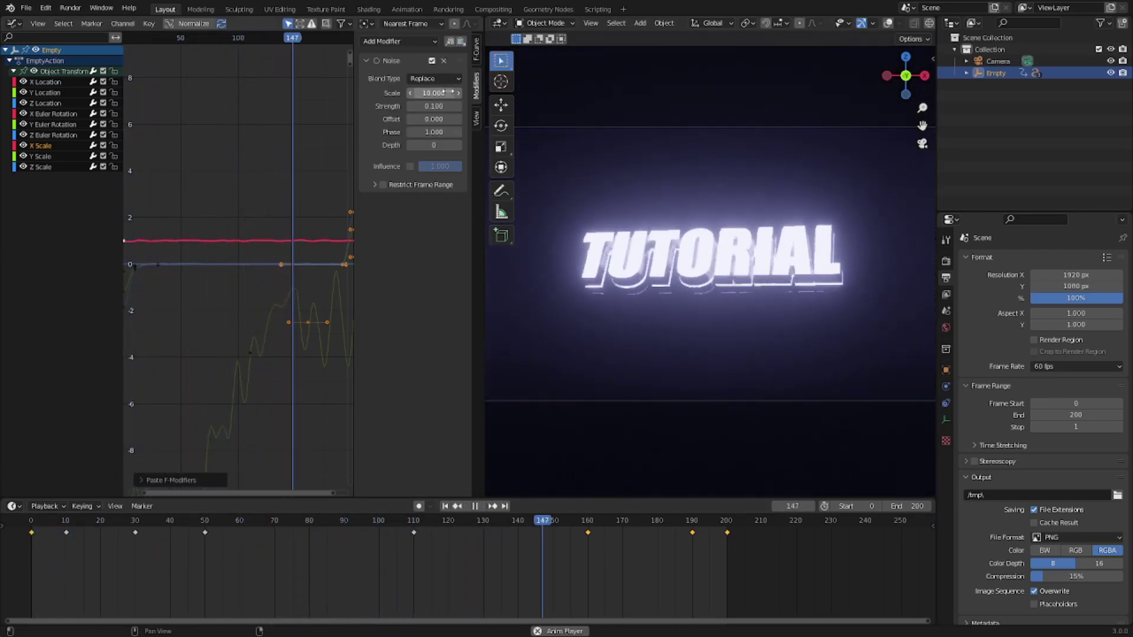
shift+click(73, 157)
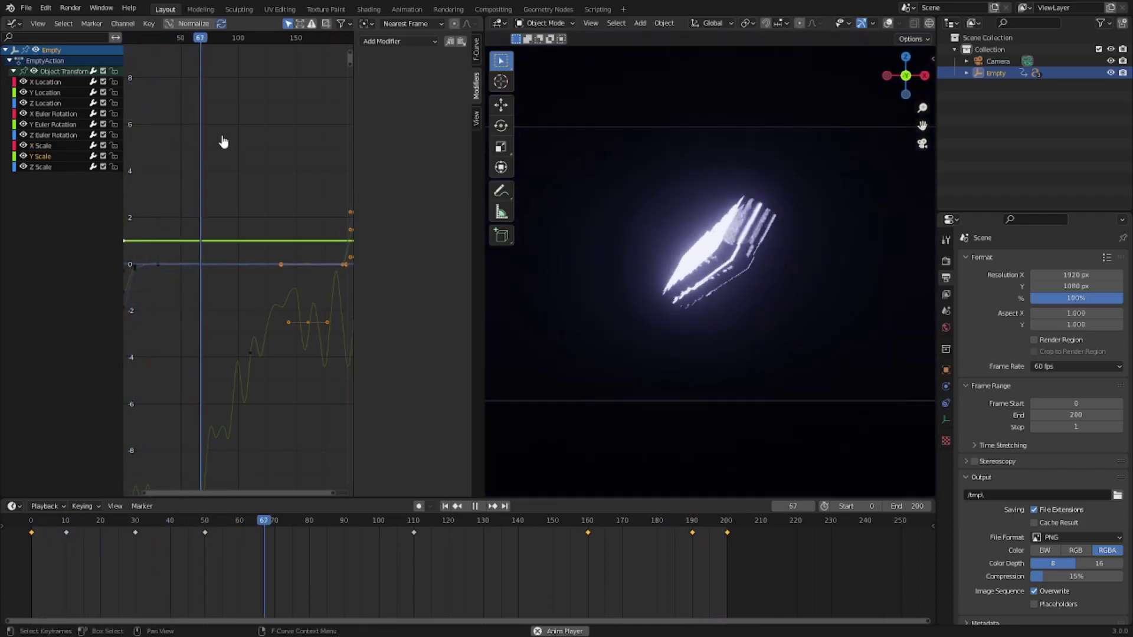
click(460, 42)
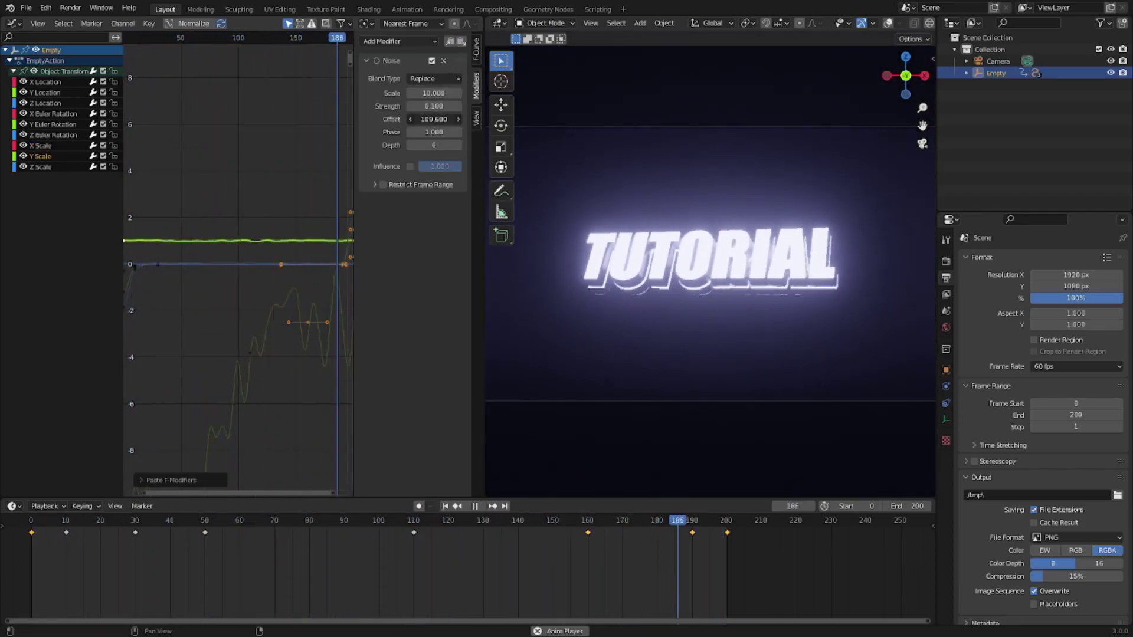
Step: Paste the Noise modifier onto the Z Scale curve with an offset of about -318 and raise its strength to about 0.6
click(40, 167)
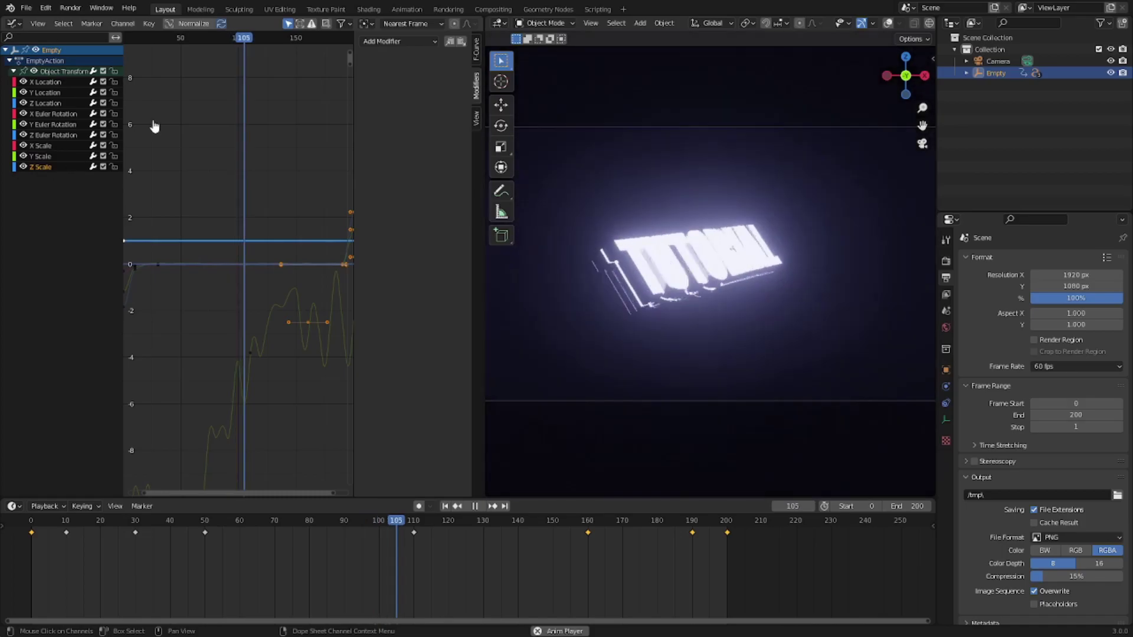
click(461, 42)
drag(434, 132, 464, 106)
right_click(434, 132)
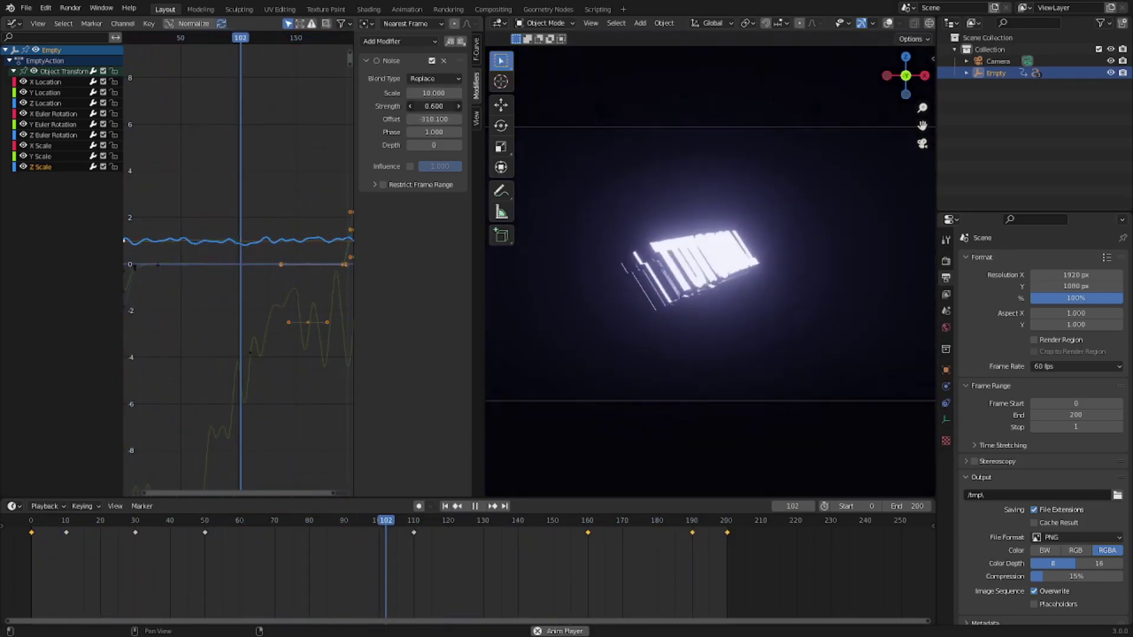
Step: Raise the noise strength to 2.6 on the Y Scale curve and to 0.2 on the X Scale curve
click(42, 156)
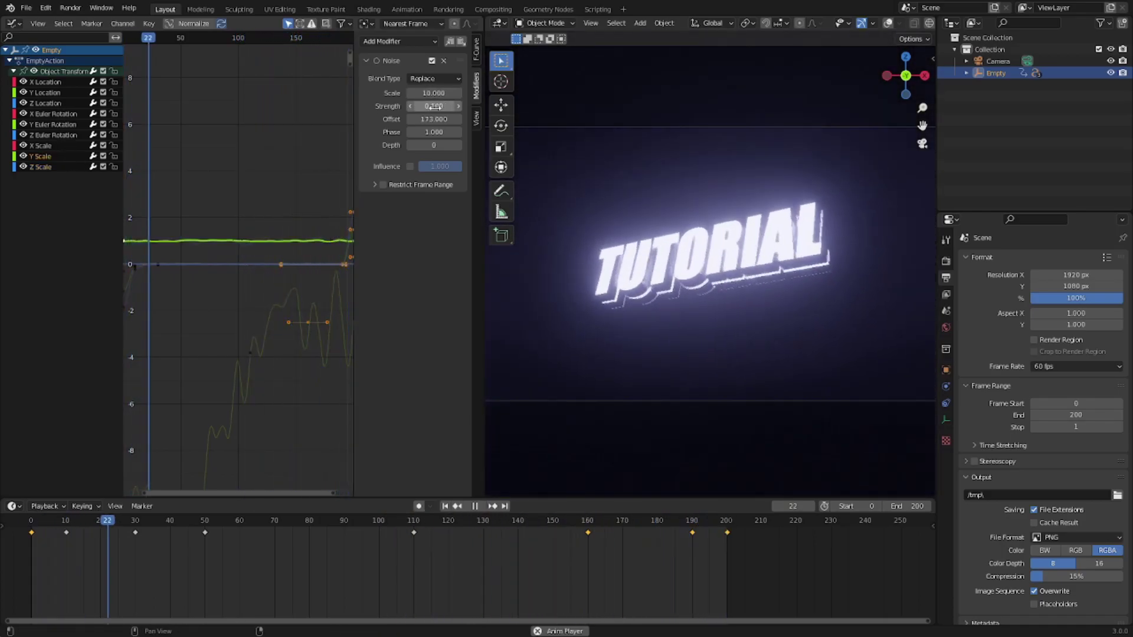
drag(434, 107, 485, 106)
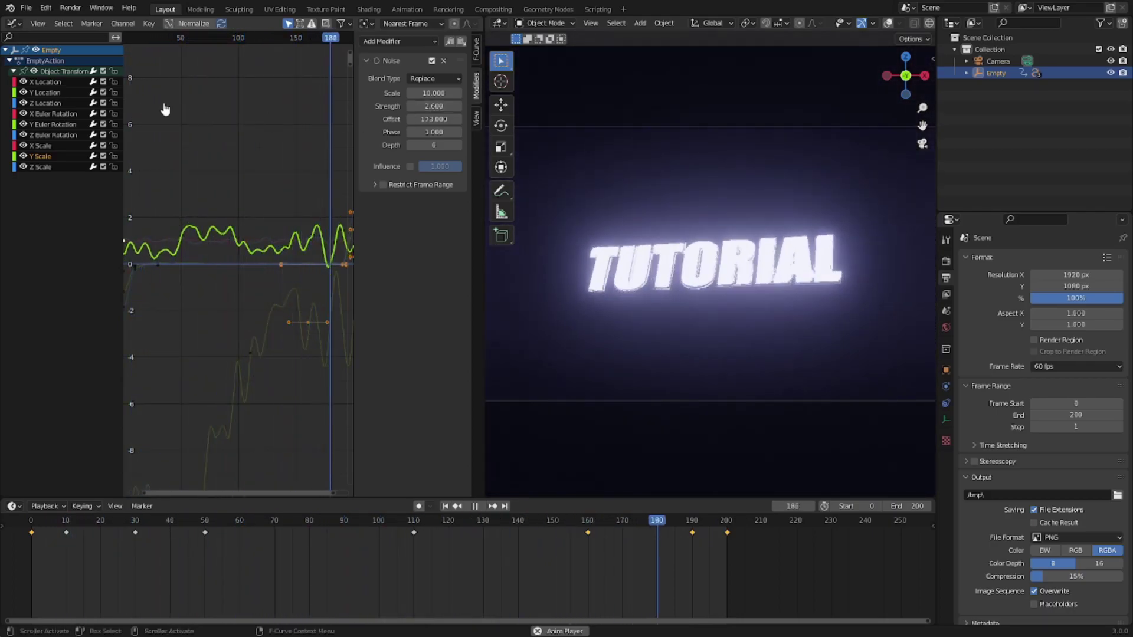
click(42, 145)
mouse_move(417, 106)
mouse_down()
mouse_move(451, 106)
mouse_move(426, 107)
mouse_up()
key(ctrl+z)
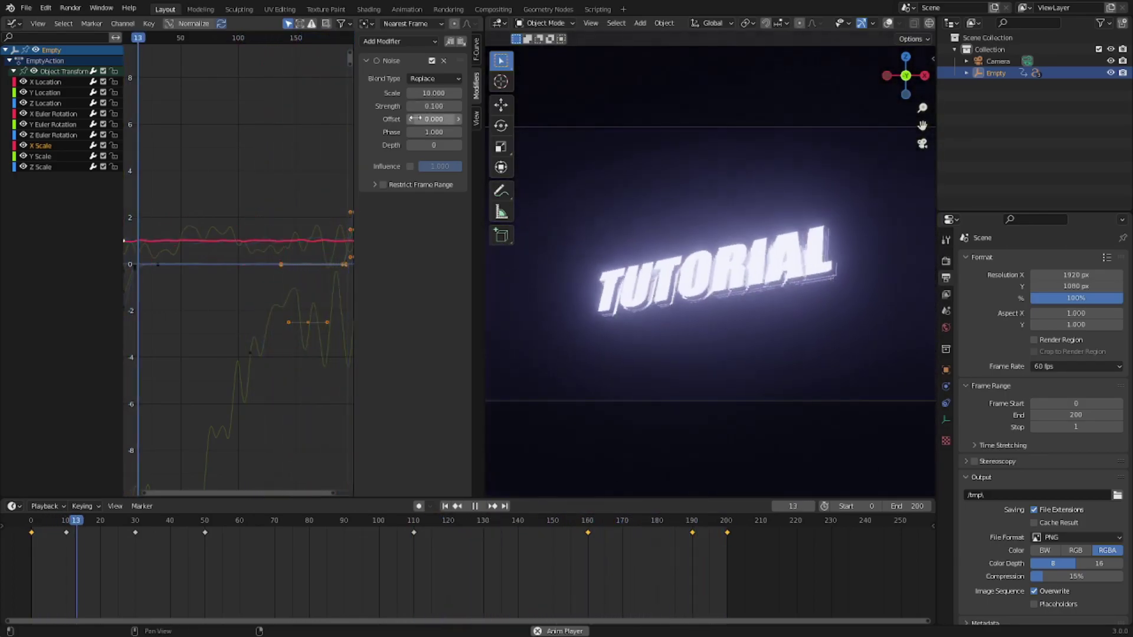
click(458, 106)
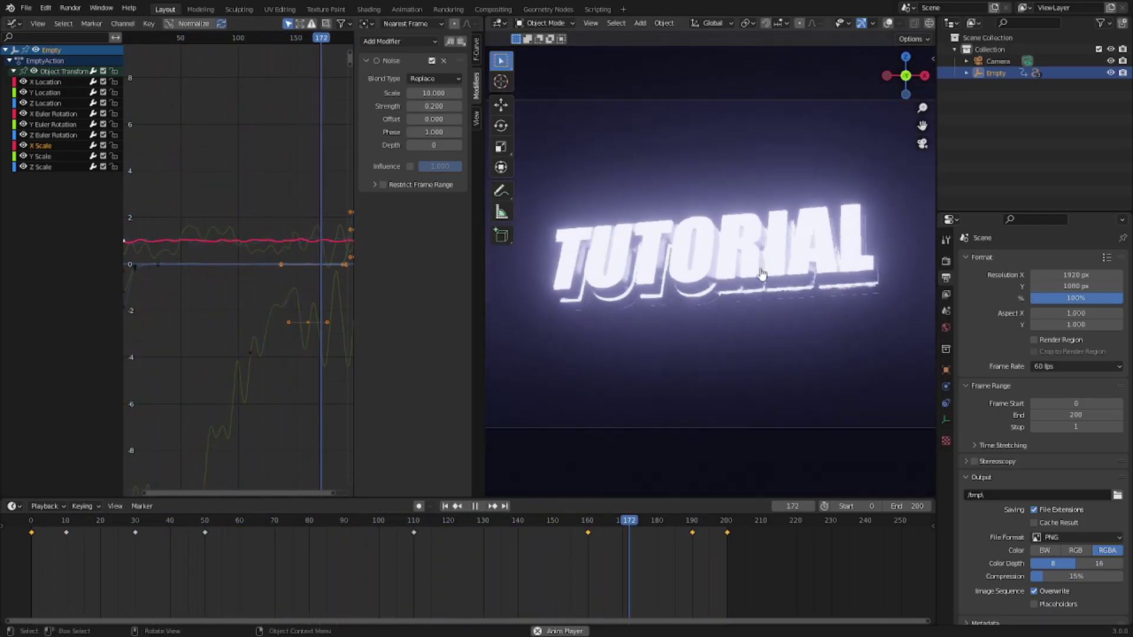
Step: Stop playback, select the TUTORIAL text, and give its emission material a pale cyan-white color with a strength of about 3.38
click(475, 506)
click(720, 259)
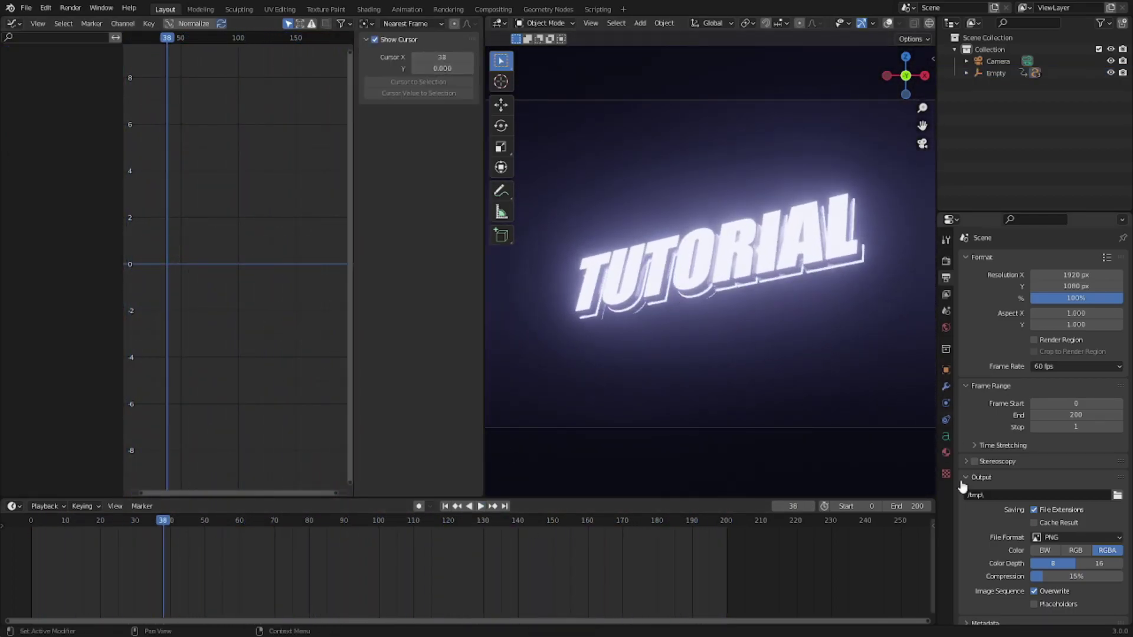
click(946, 452)
click(1062, 406)
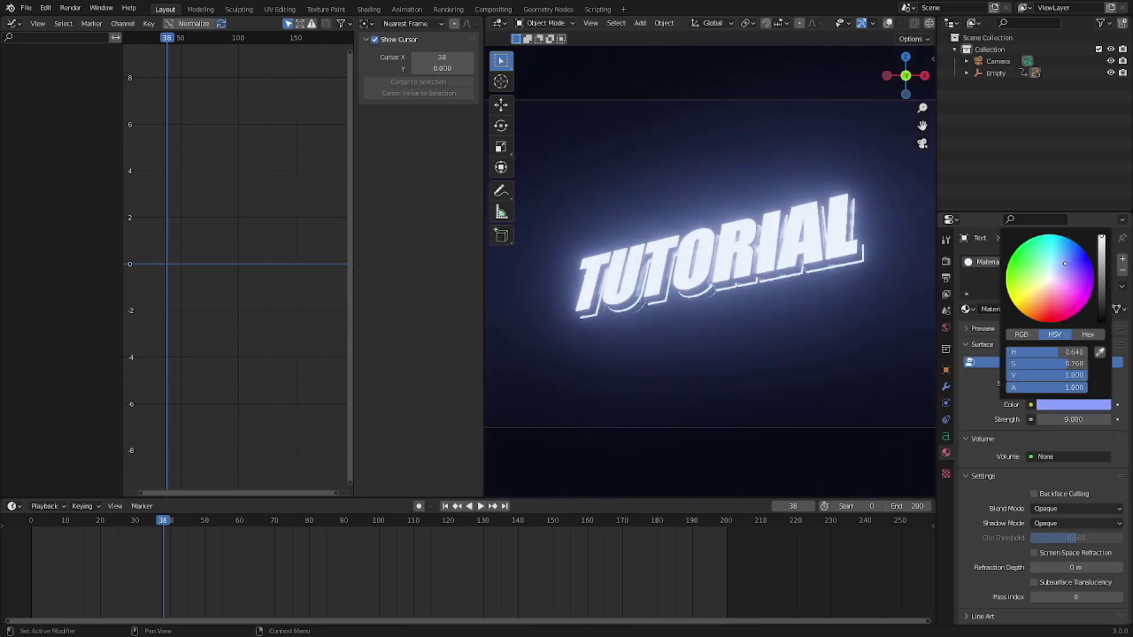
mouse_move(1056, 248)
mouse_down()
mouse_move(1069, 308)
mouse_move(1050, 313)
mouse_move(1050, 273)
mouse_up()
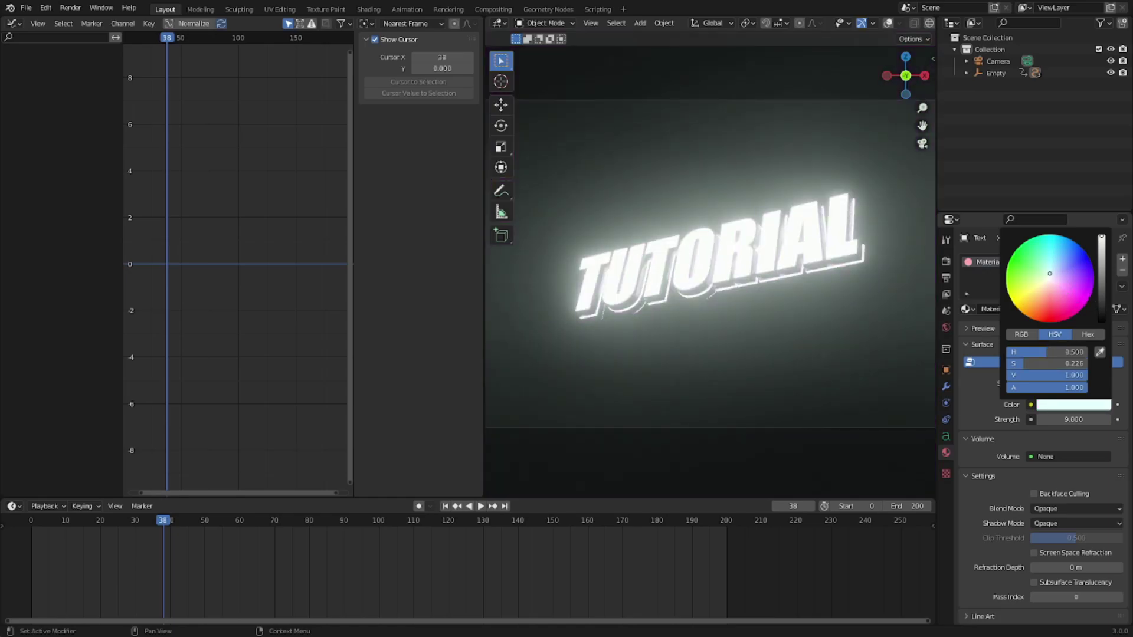
mouse_move(1072, 419)
mouse_down()
mouse_move(1099, 419)
mouse_move(1038, 419)
mouse_move(1084, 419)
mouse_up()
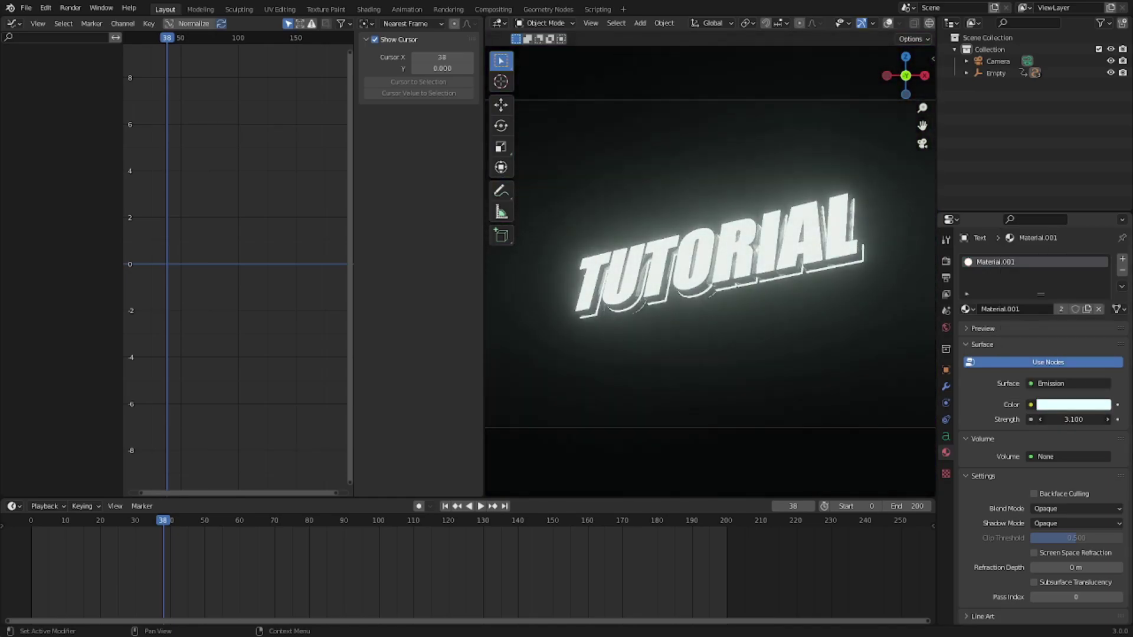
Step: Change the text material's emission color to purple, about hue 0.72 and saturation 0.70, and set its strength to 7
click(946, 262)
scroll(1018, 519, down, 2)
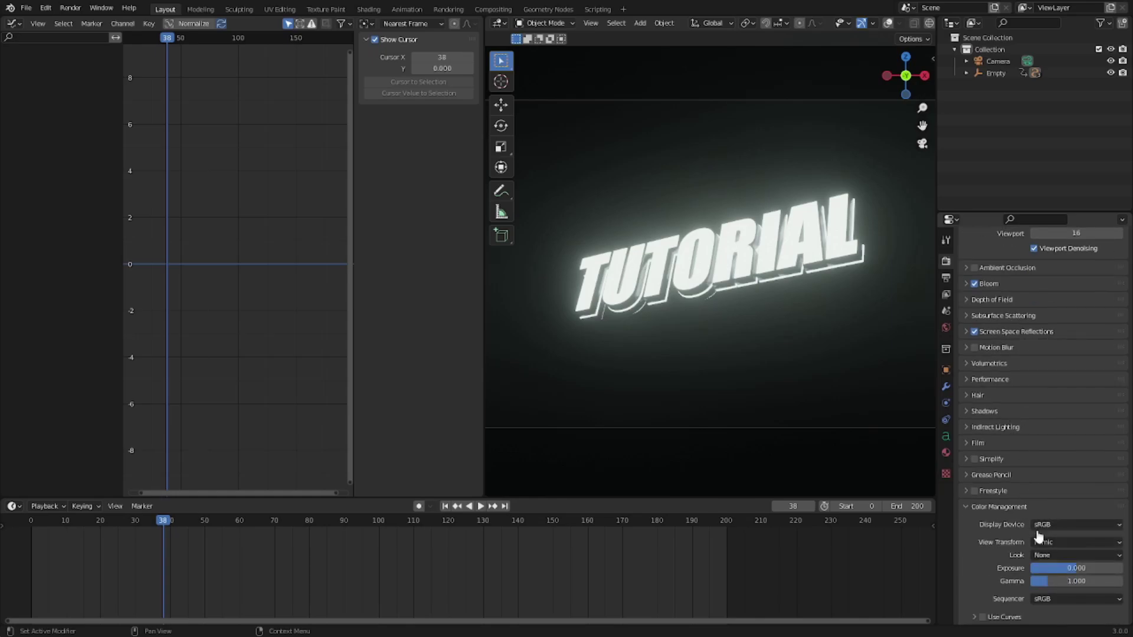
click(946, 452)
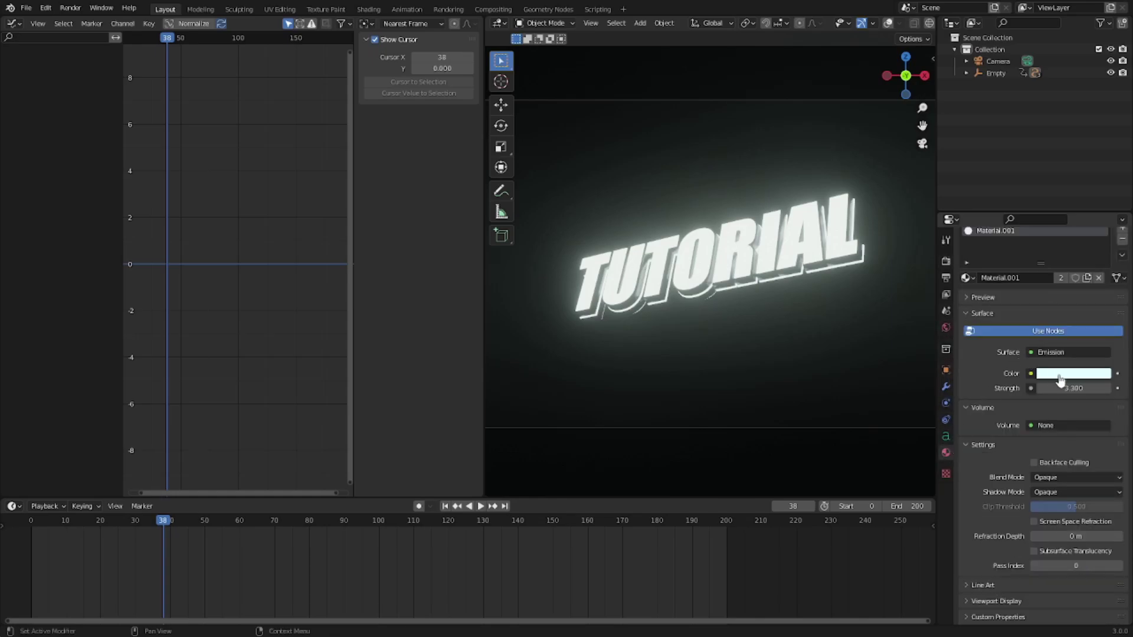
click(1059, 379)
mouse_move(1055, 258)
mouse_down()
mouse_move(1062, 244)
mouse_move(1044, 239)
mouse_move(1053, 260)
mouse_move(1066, 245)
mouse_up()
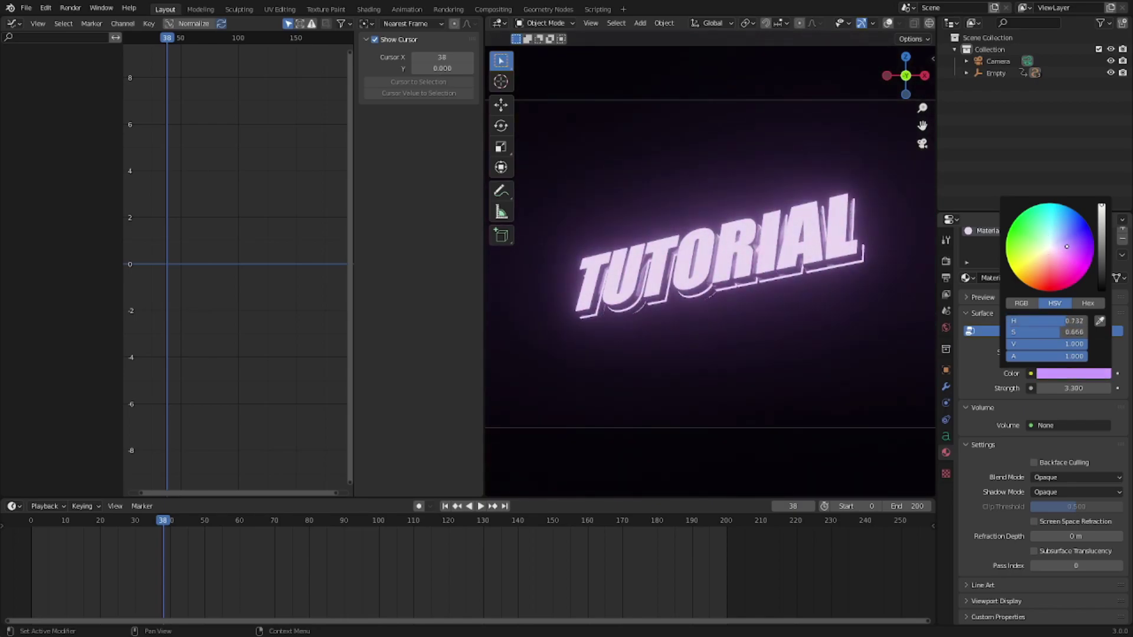
drag(1080, 389, 1107, 389)
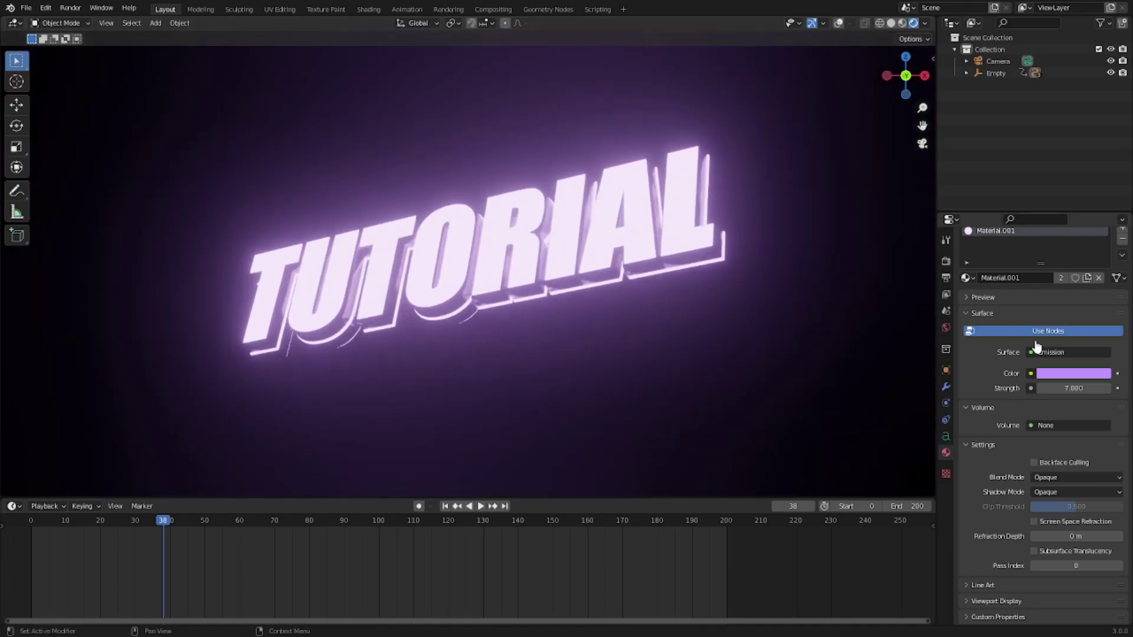
Step: Change the text's emission color to orange and play the animation from the first frame in the enlarged camera view
click(1056, 373)
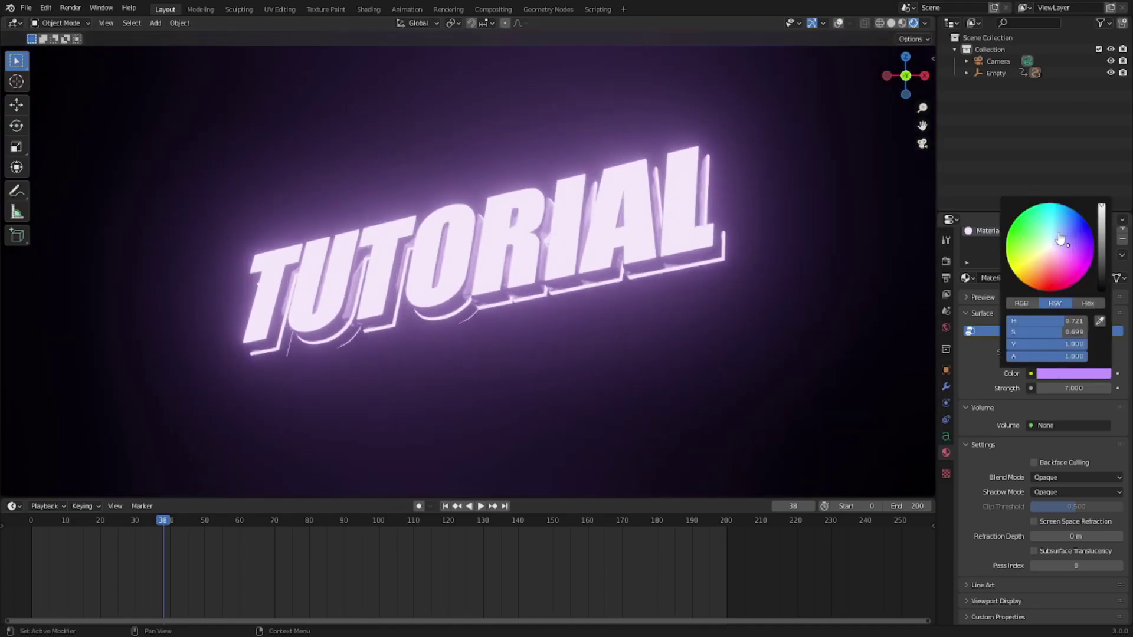
drag(1045, 271, 1034, 277)
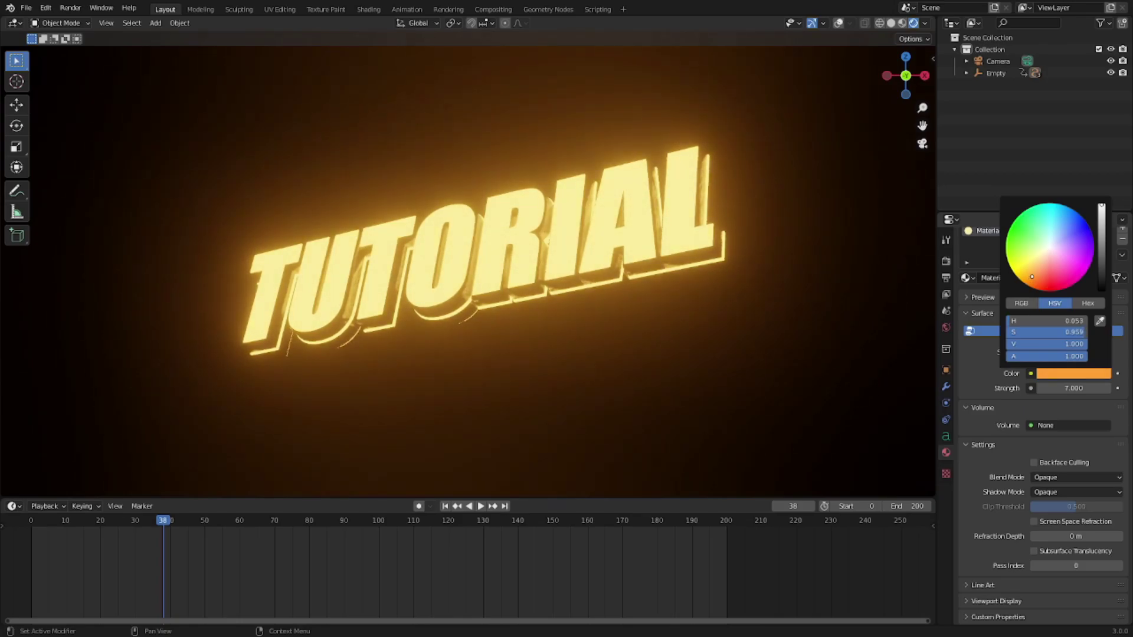
scroll(554, 321, down, 4)
scroll(554, 321, up, 3)
click(446, 506)
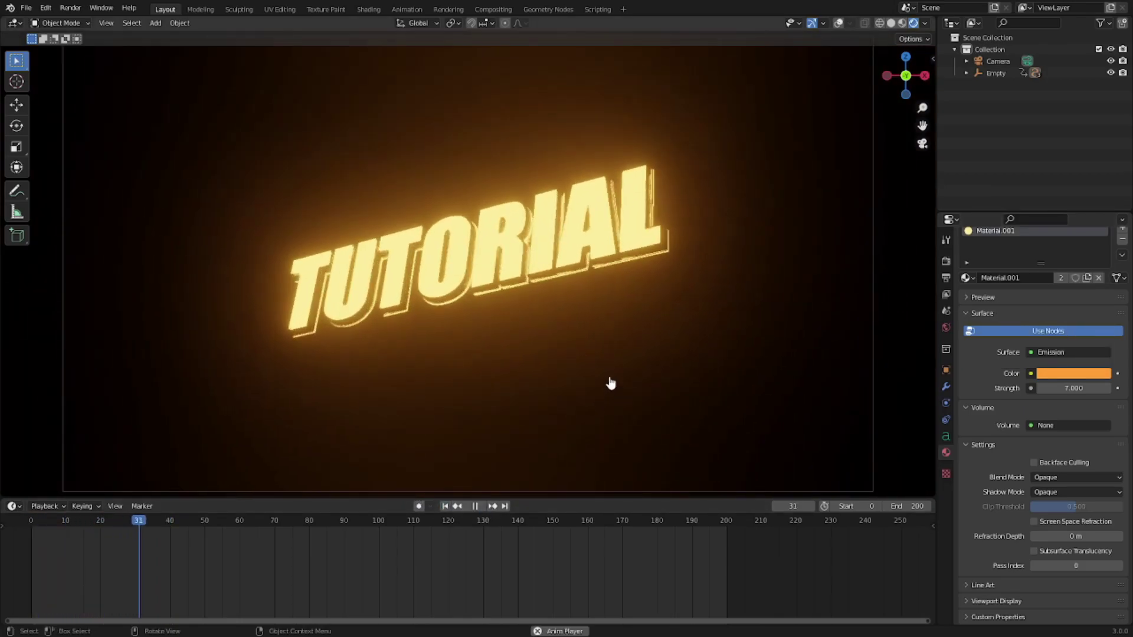
scroll(647, 357, down, 2)
scroll(647, 357, up, 1)
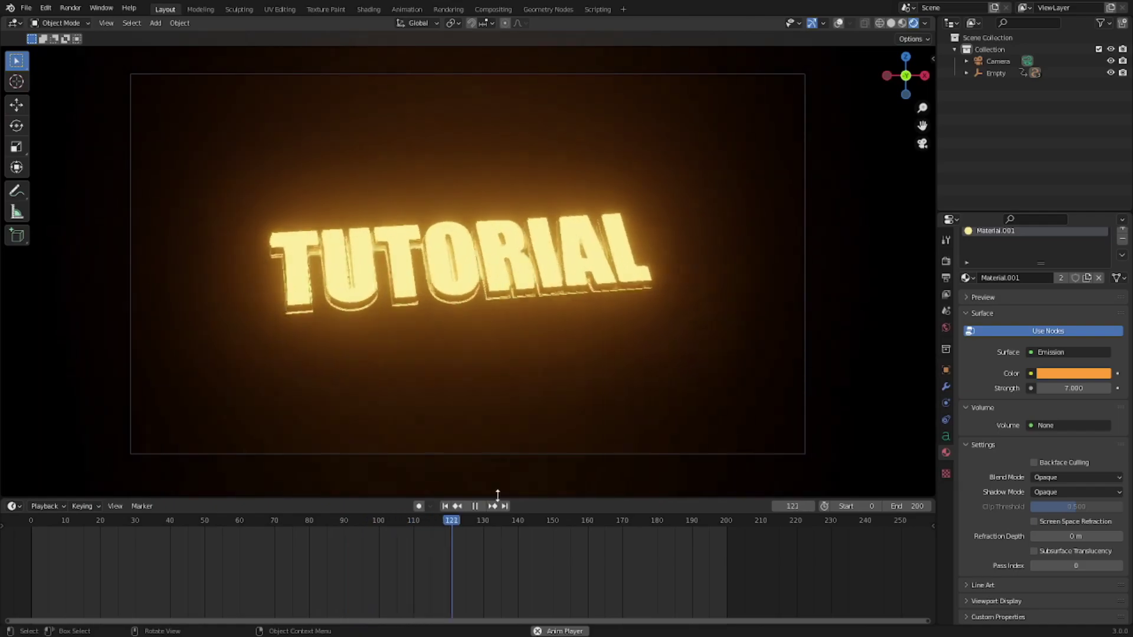
Step: Stop playback, set the shared emission strength to 54.18 and give the front TUTORIAL text its own copy of the material
click(475, 507)
scroll(472, 281, up, 4)
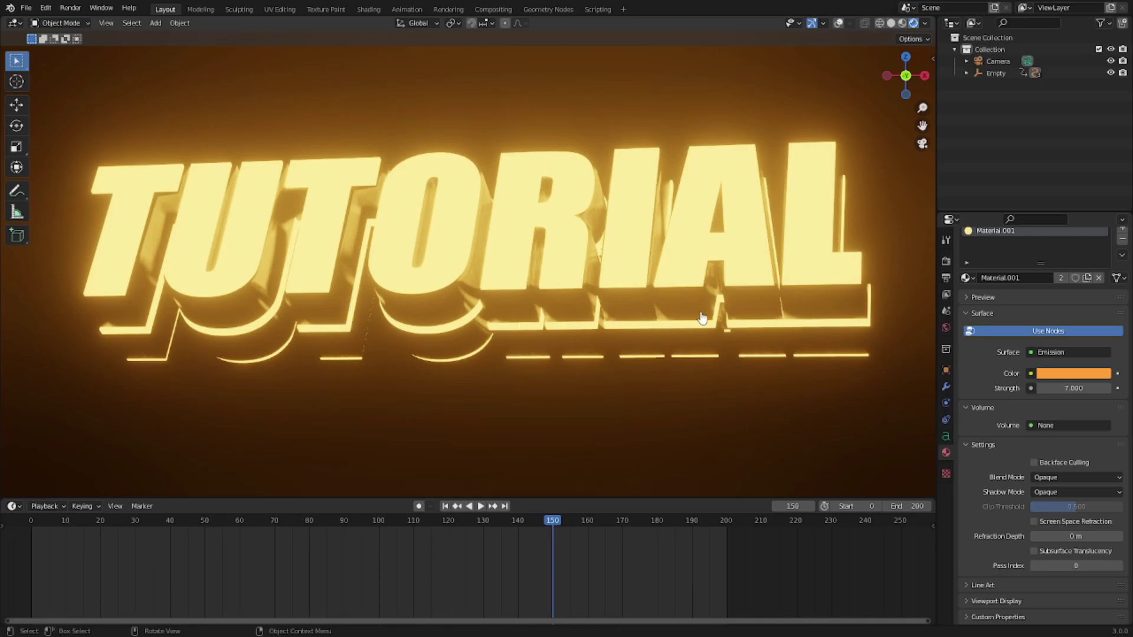
drag(1066, 389, 1067, 388)
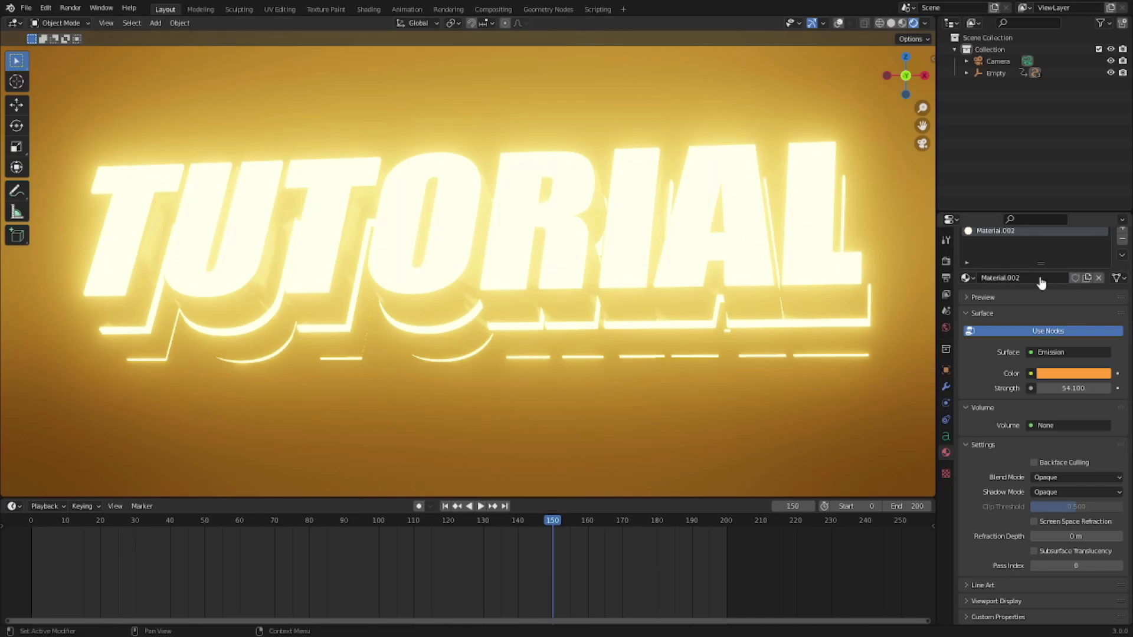
Step: Set the emission strength of the front text's material to 1
click(1088, 374)
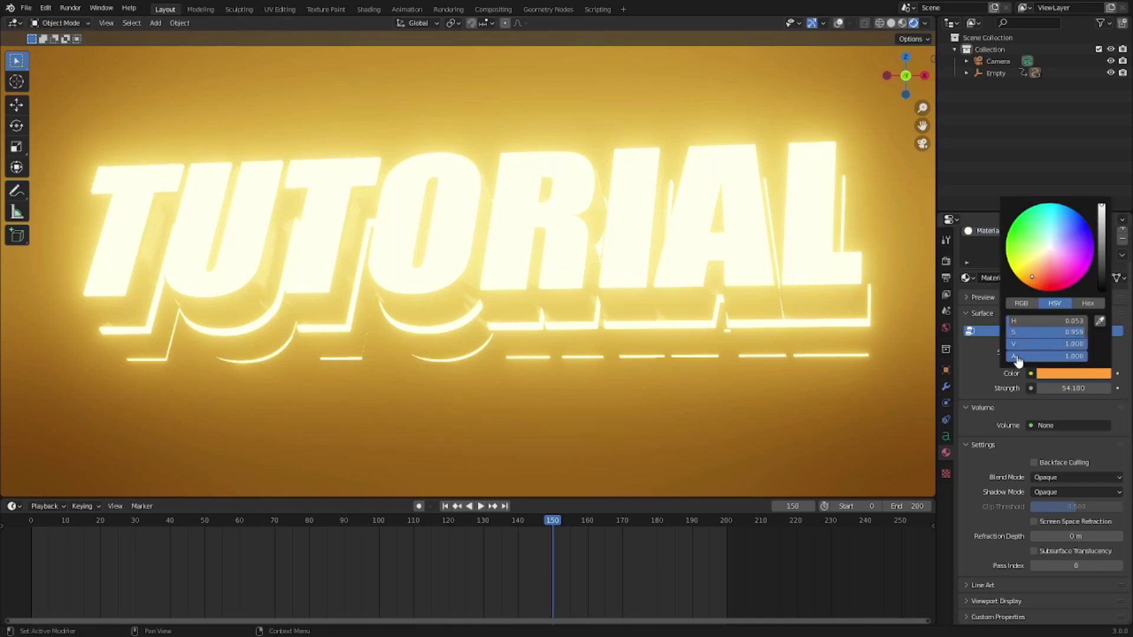
text(1)
key(Return)
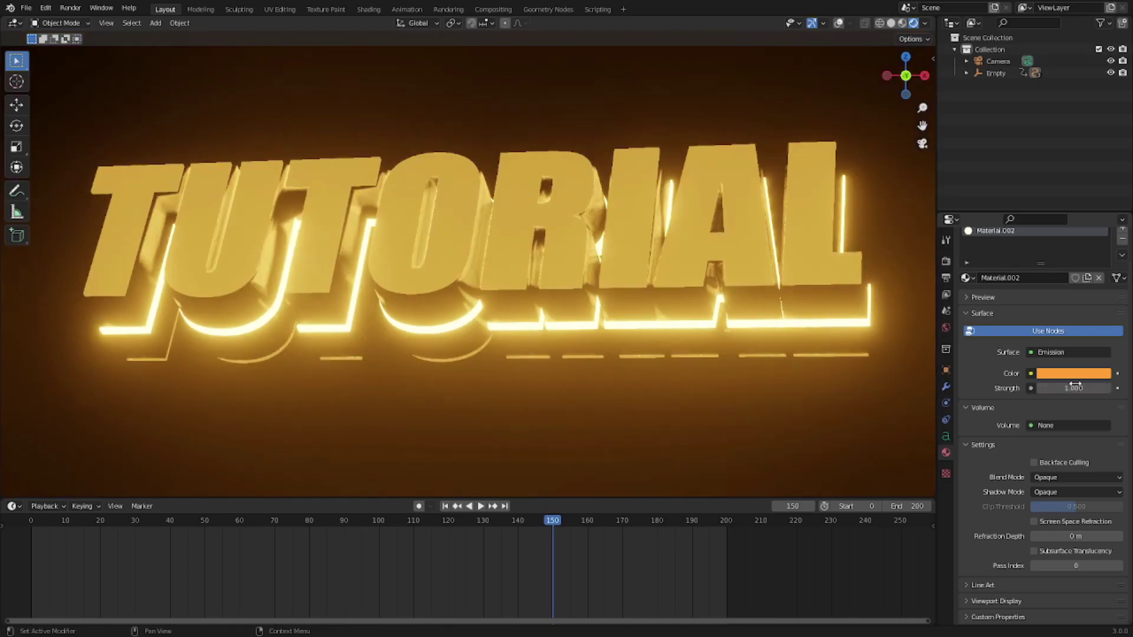
Step: Try a fully desaturated white emission color on the front text and undo the change
click(1077, 375)
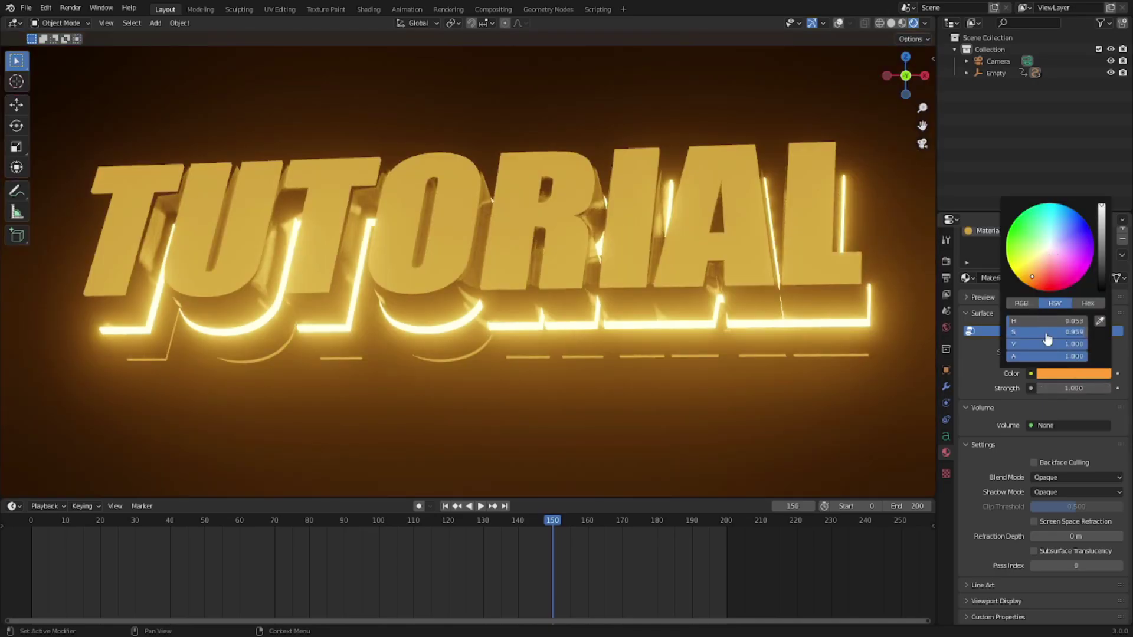
drag(1045, 336, 969, 335)
scroll(761, 357, down, 5)
scroll(761, 357, up, 3)
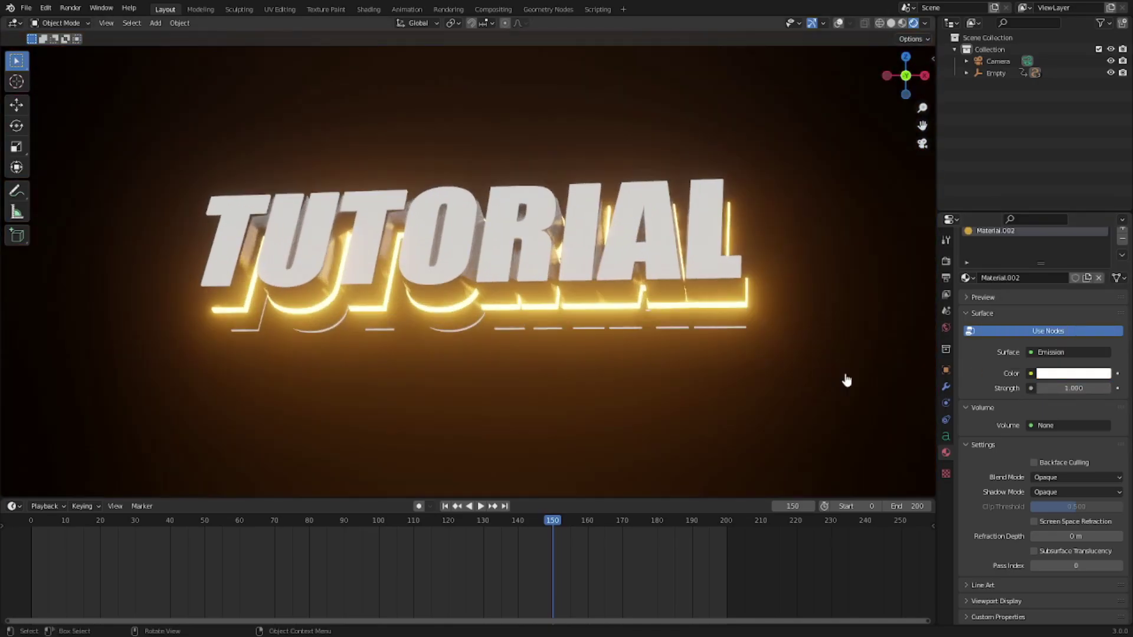
mouse_move(1073, 388)
mouse_down()
mouse_move(1094, 388)
mouse_move(1053, 389)
mouse_move(1065, 389)
mouse_up()
key(ctrl+z)
key(ctrl+z)
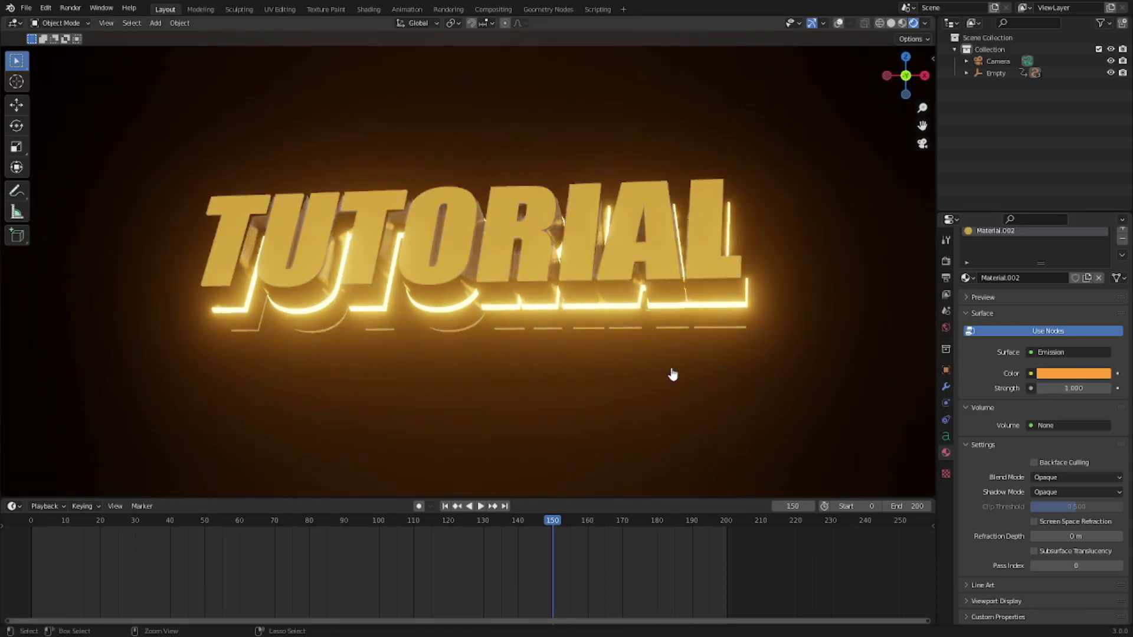
Step: Change the front text's emission color to white by lowering its saturation
scroll(667, 376, down, 4)
scroll(666, 376, up, 2)
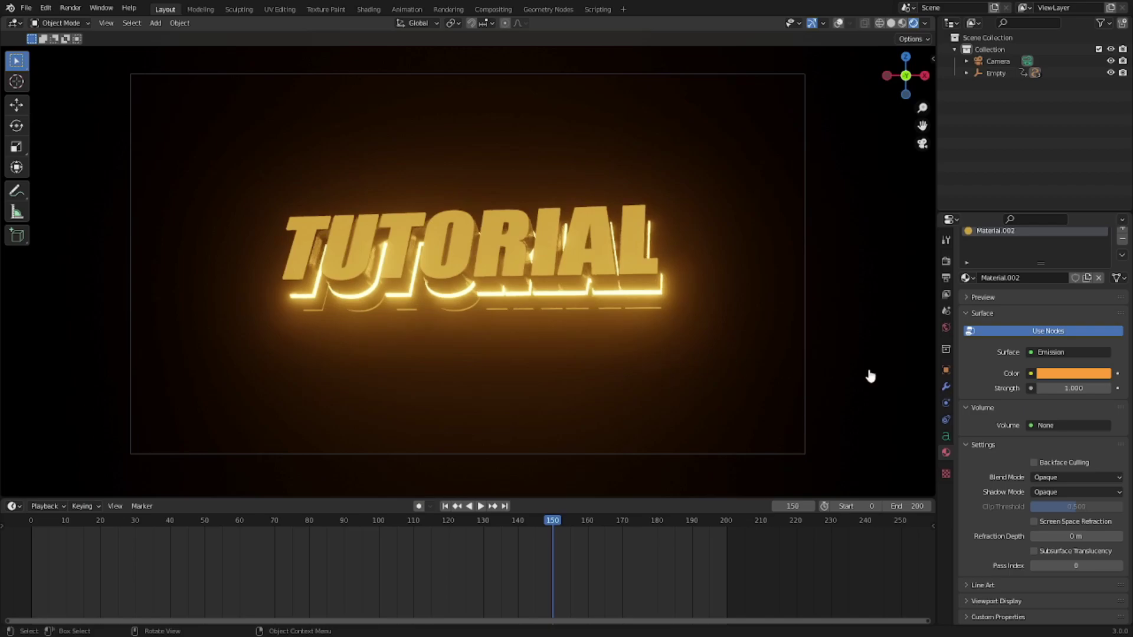
click(1074, 373)
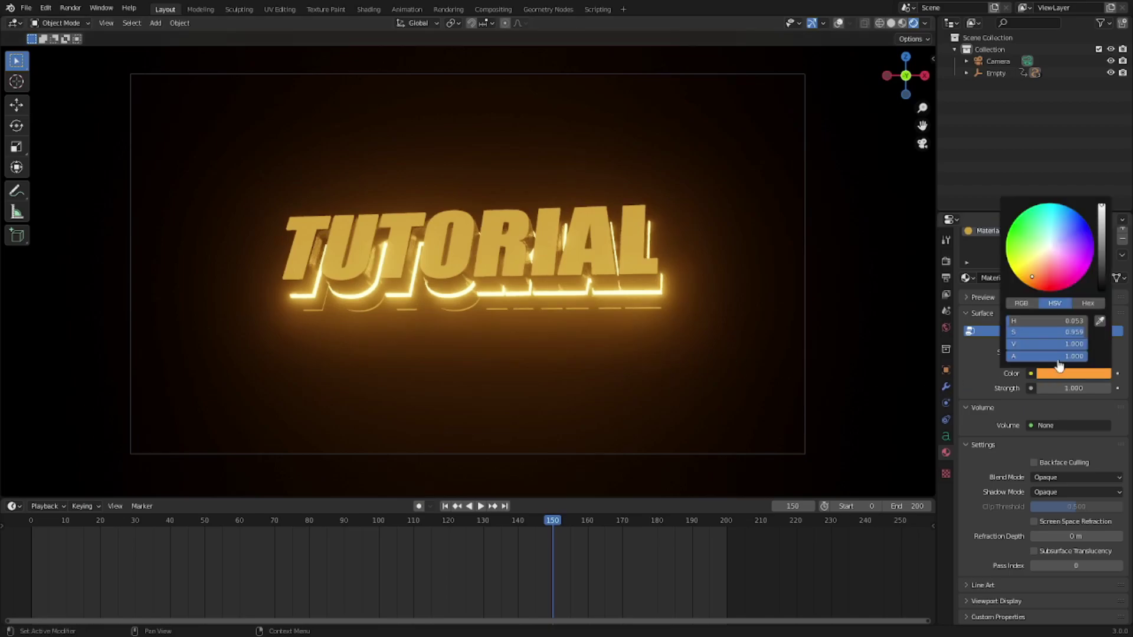
drag(1062, 333, 1034, 333)
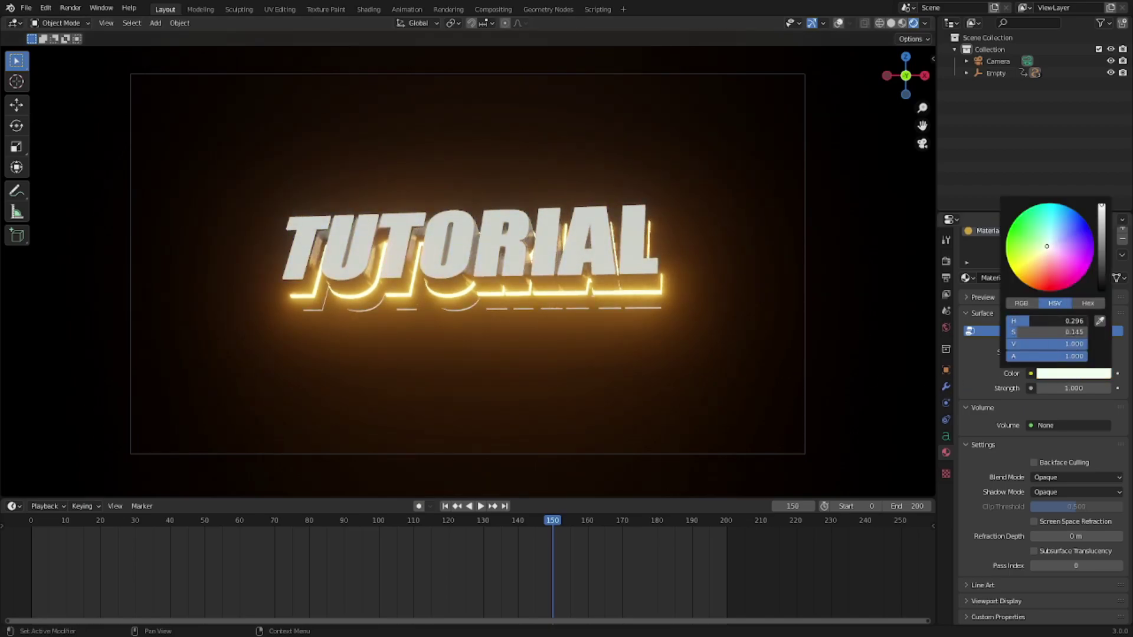
Step: Play the animation from the first frame to check the white front text with its orange outline, and stop playback
click(454, 506)
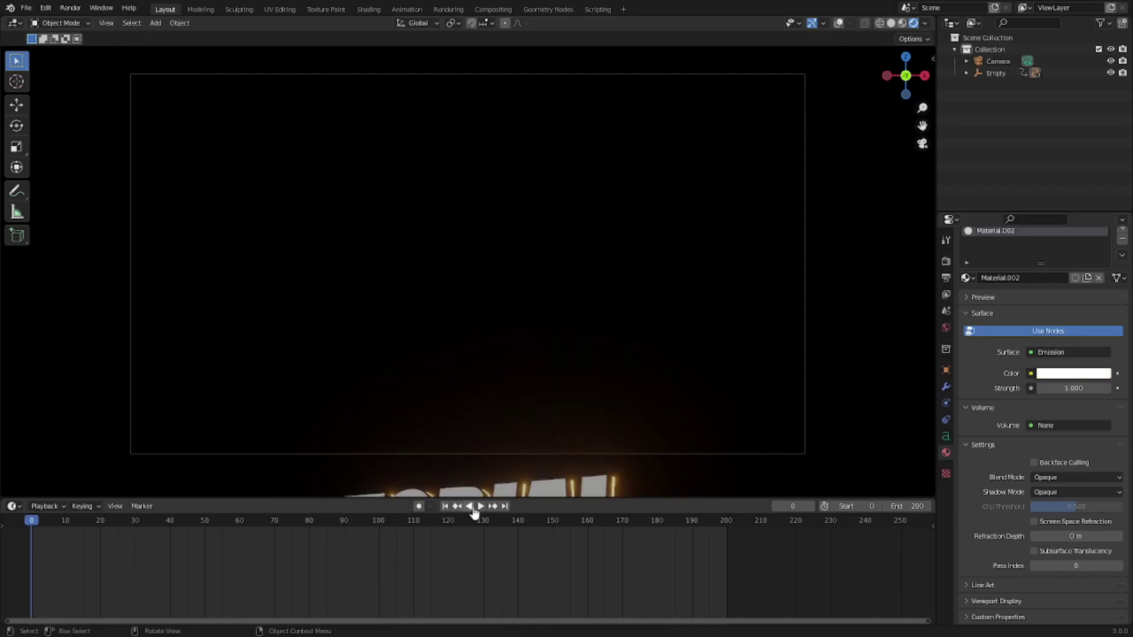
click(480, 506)
scroll(850, 357, down, 1)
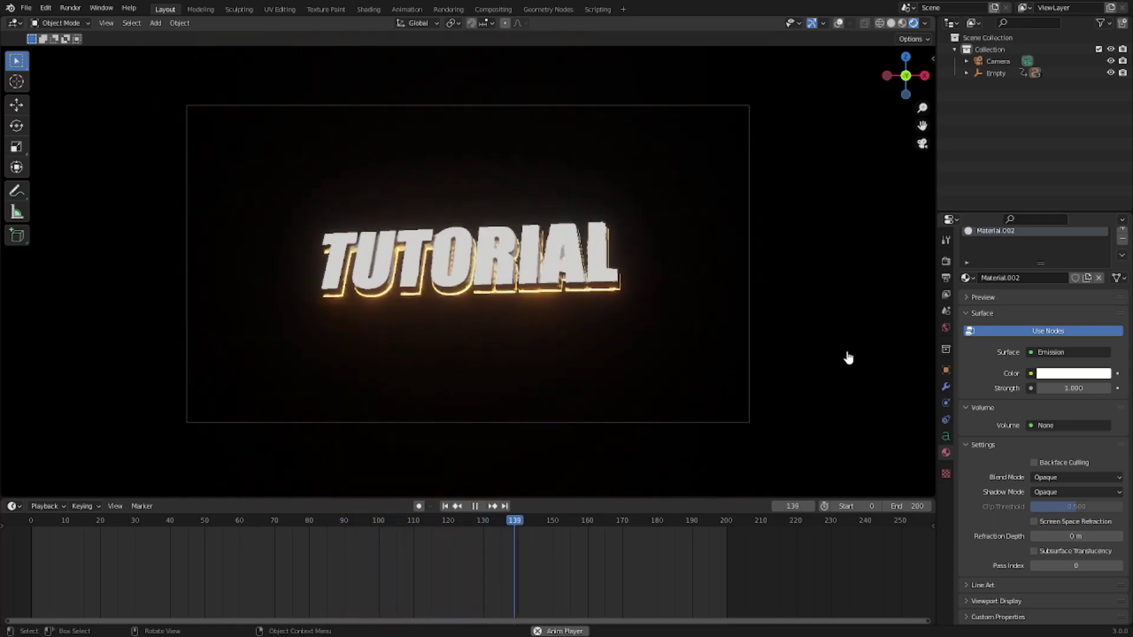
click(475, 506)
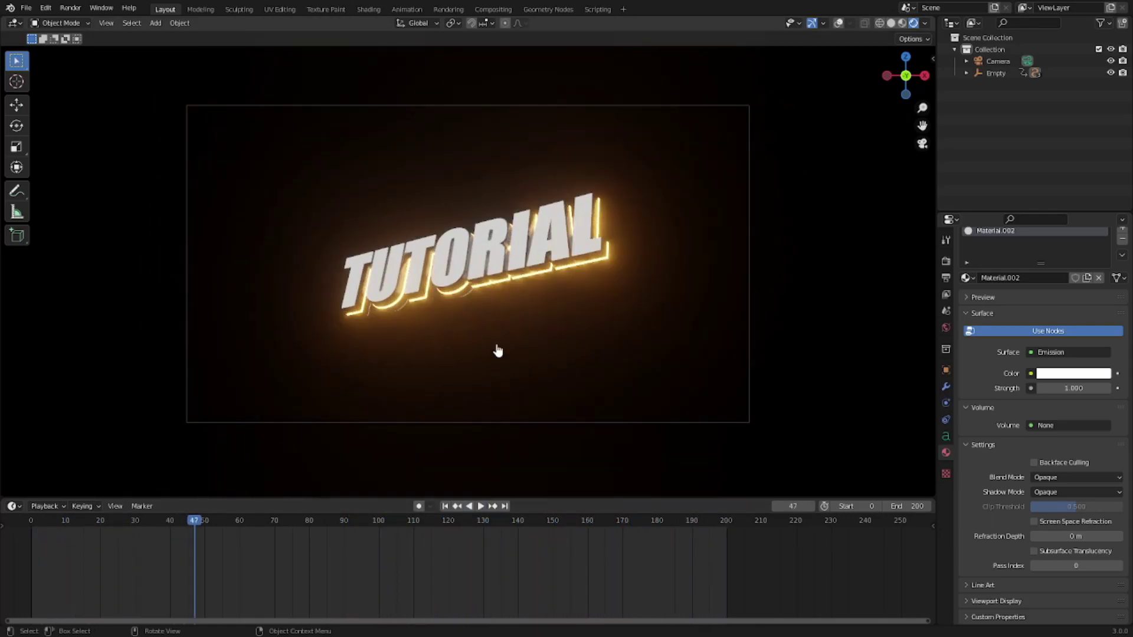
Step: Replace the wording of the extruded body text behind the front face with YOOO
scroll(498, 349, up, 2)
click(527, 276)
key(Tab)
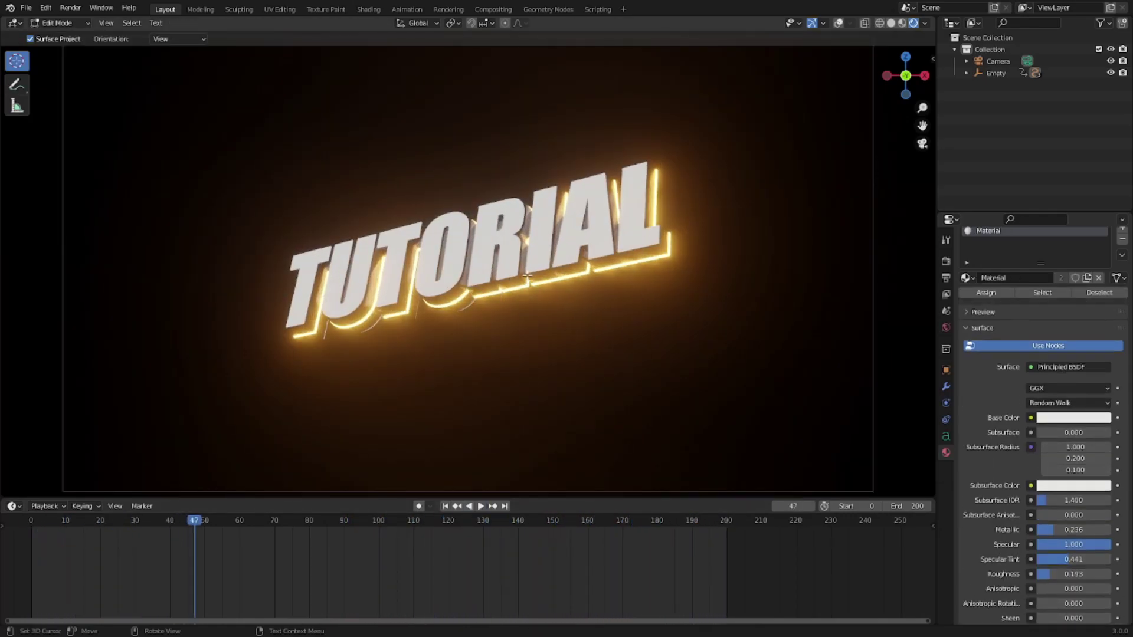
key(BackSpace)
key(BackSpace)
key(BackSpace)
key(BackSpace)
key(BackSpace)
key(BackSpace)
key(BackSpace)
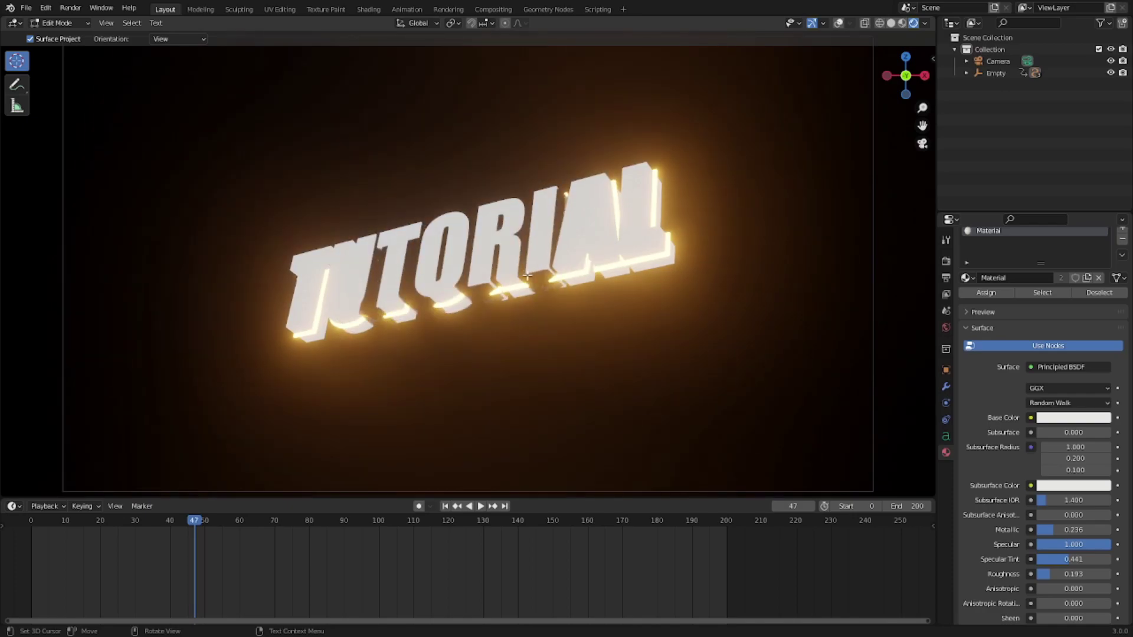
key(Tab)
Step: Replace the wording of the white emissive front text with YOOO
click(584, 235)
key(Tab)
key(BackSpace)
key(BackSpace)
key(BackSpace)
key(BackSpace)
key(BackSpace)
key(BackSpace)
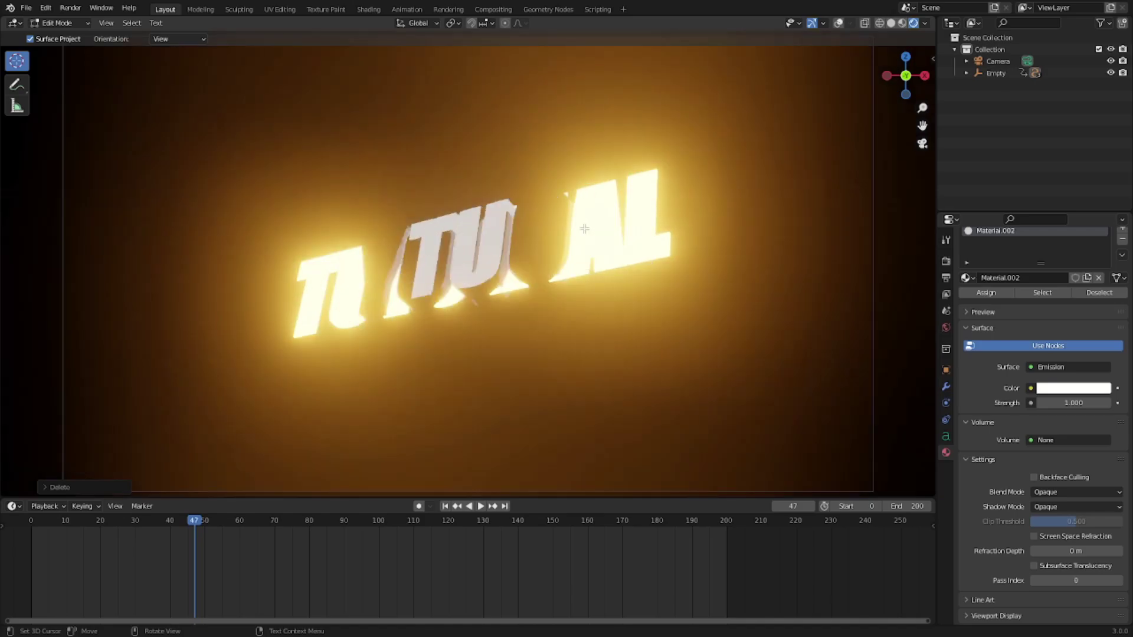
key(Tab)
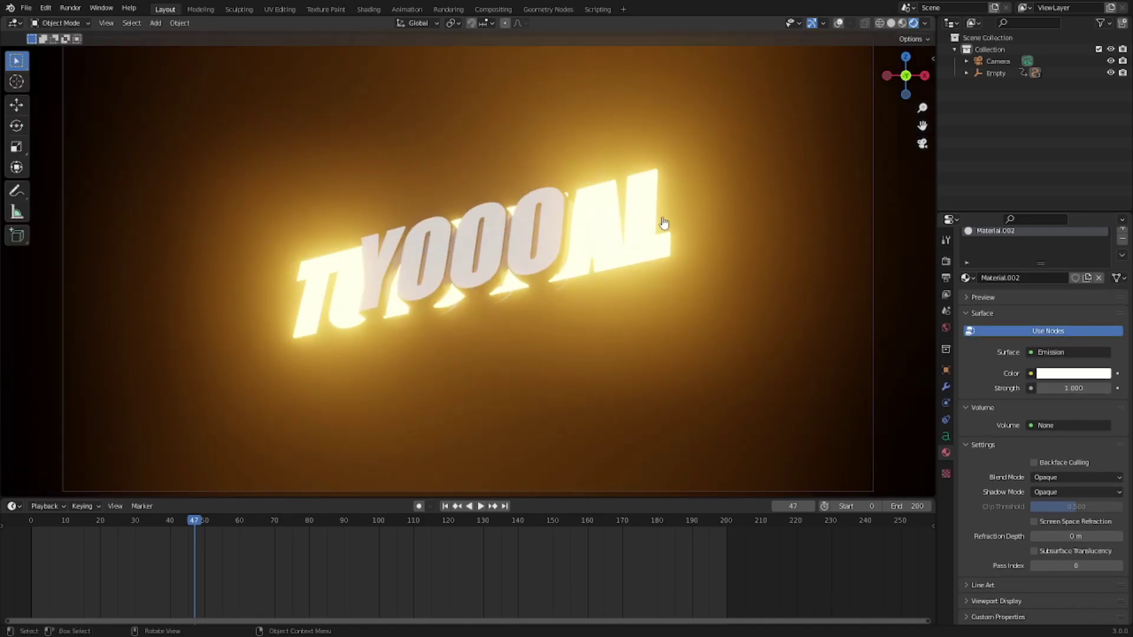
key(Tab)
key(BackSpace)
key(ctrl+z)
key(ctrl+z)
key(ctrl+z)
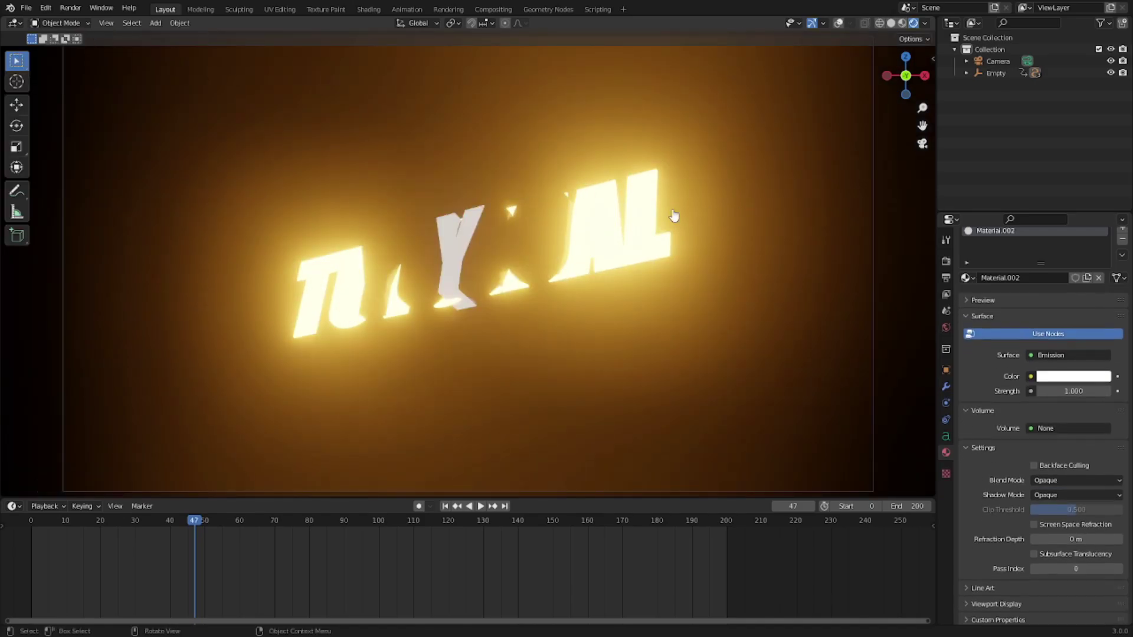
key(Tab)
Step: Replace the wording of the glowing orange outline text with YOOO and play the animation backward
click(648, 221)
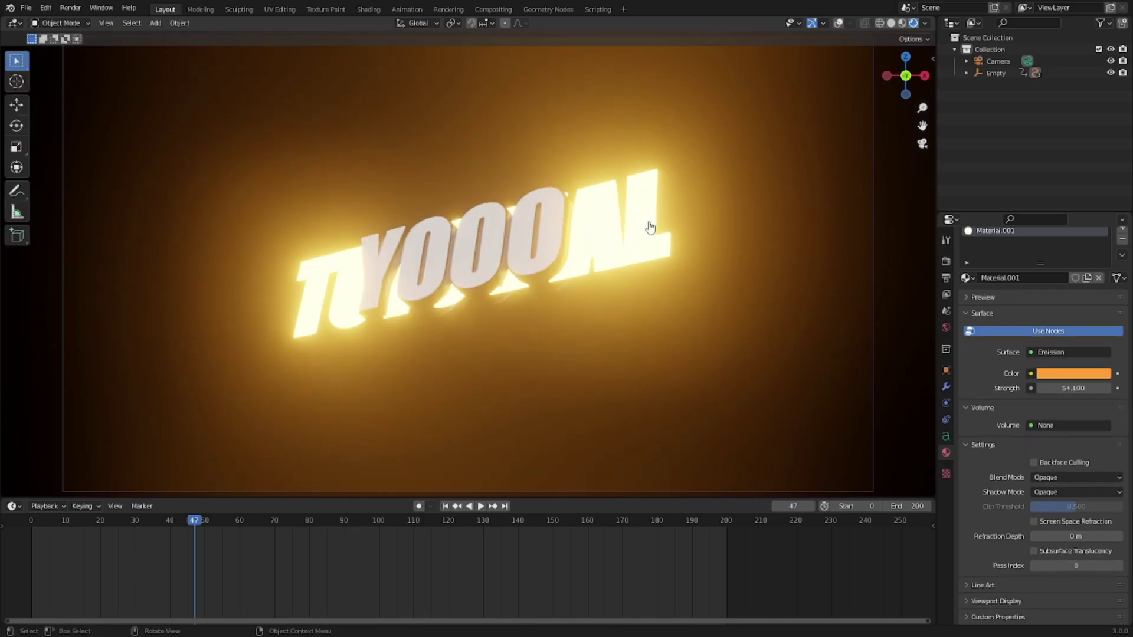
key(Tab)
key(BackSpace)
key(BackSpace)
key(BackSpace)
key(BackSpace)
key(BackSpace)
key(BackSpace)
key(BackSpace)
key(BackSpace)
key(ctrl+z)
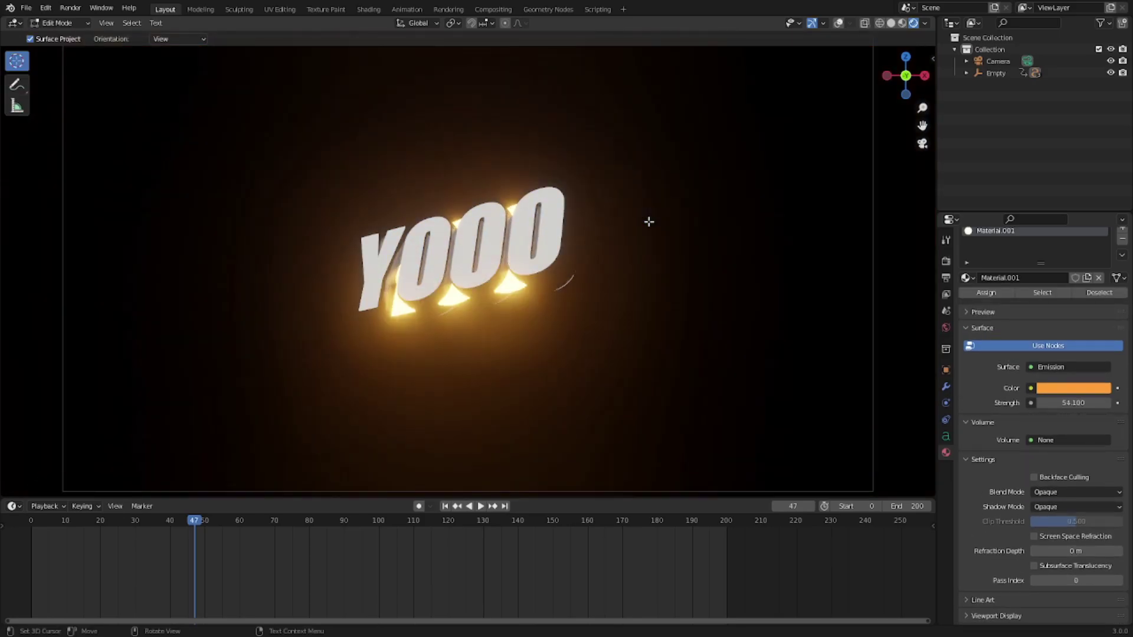
key(Tab)
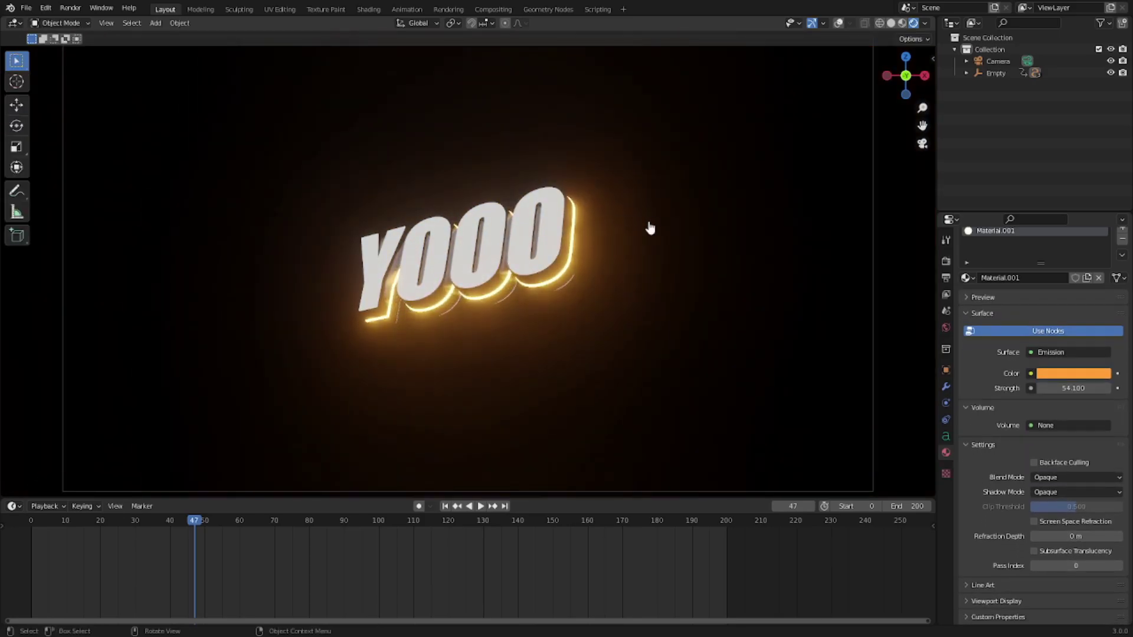
click(469, 506)
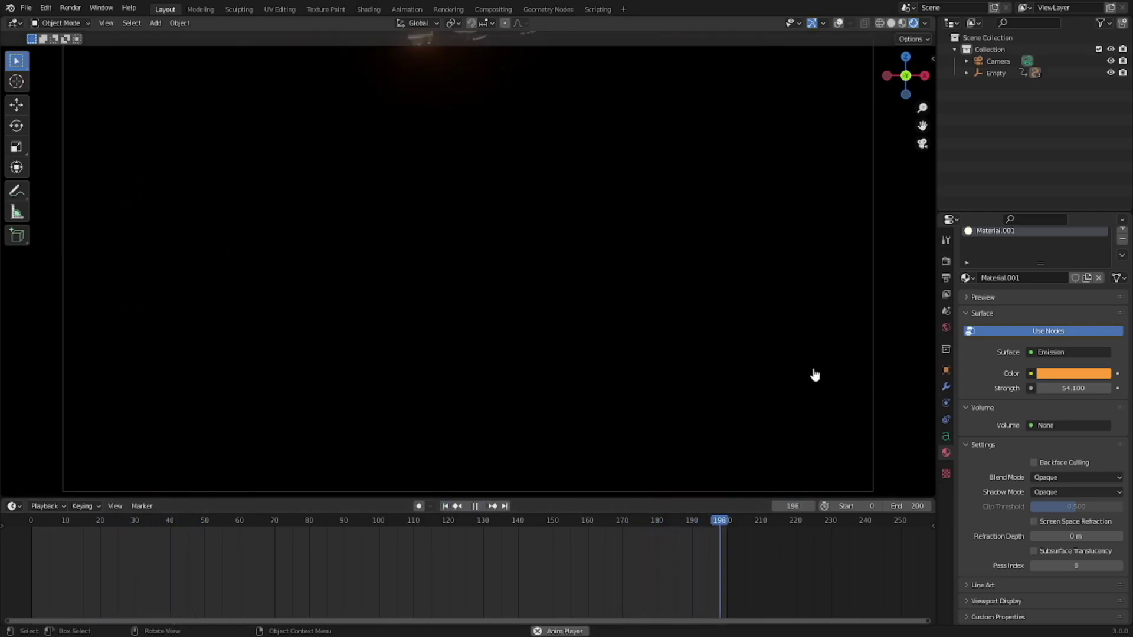